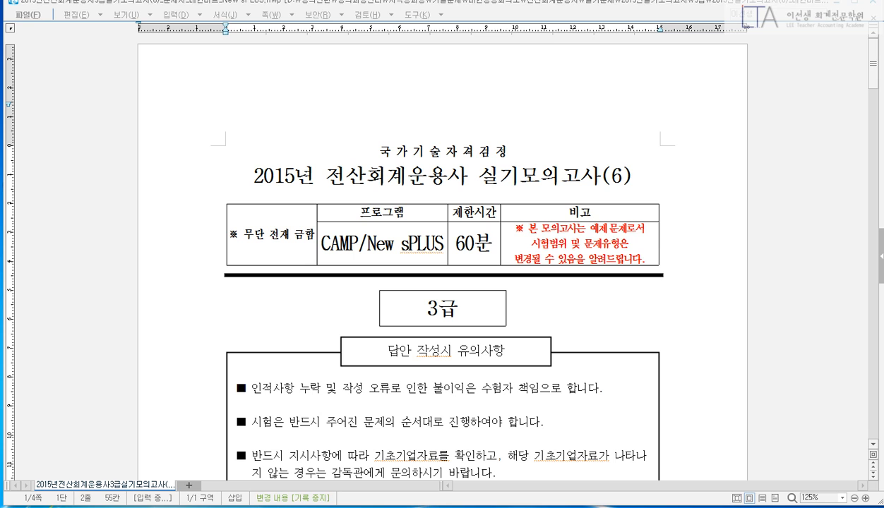
# Read the mock exam document from the cover instructions to the master data registration tasks of problem 1.
pyautogui.click(460, 178)
pyautogui.scroll(-10, 644, 201)
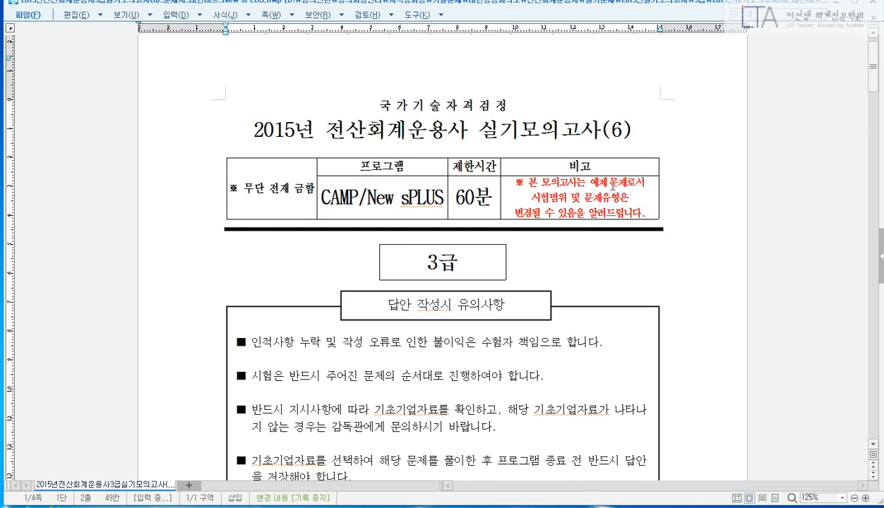
pyautogui.scroll(6, 649, 211)
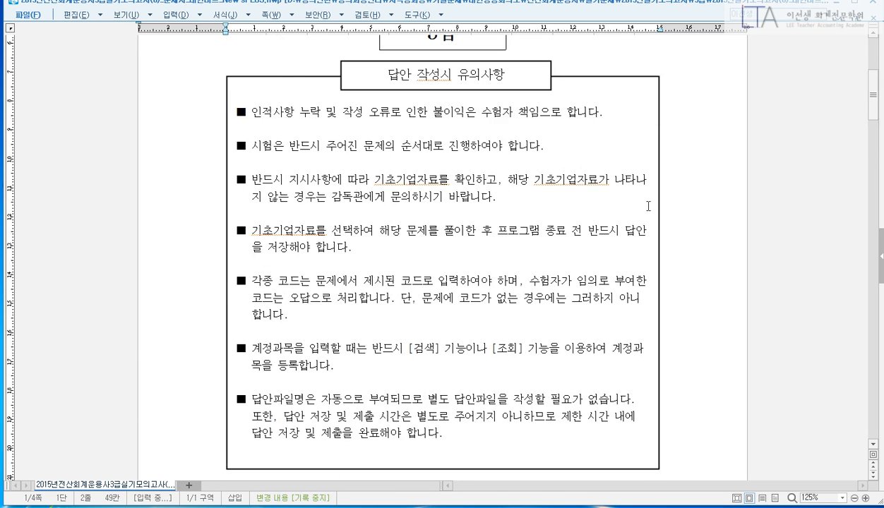
pyautogui.scroll(-8, 650, 212)
pyautogui.scroll(-6, 653, 213)
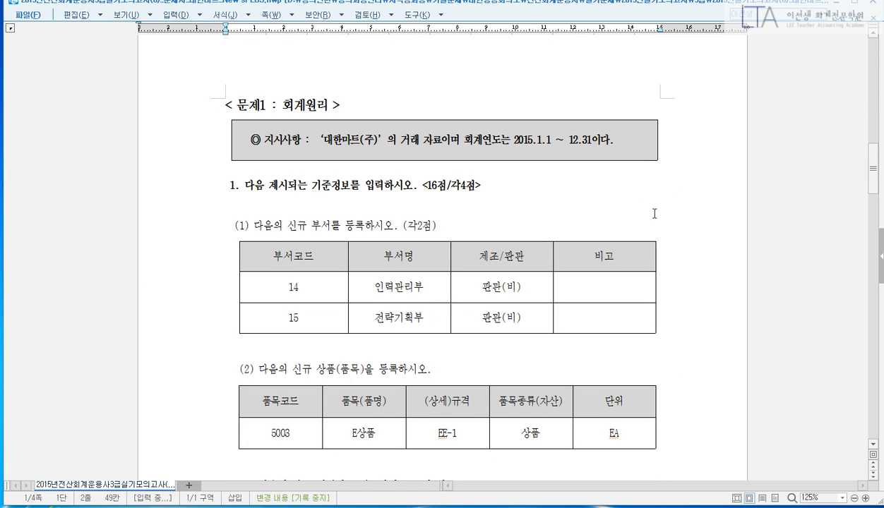
pyautogui.scroll(-1, 654, 212)
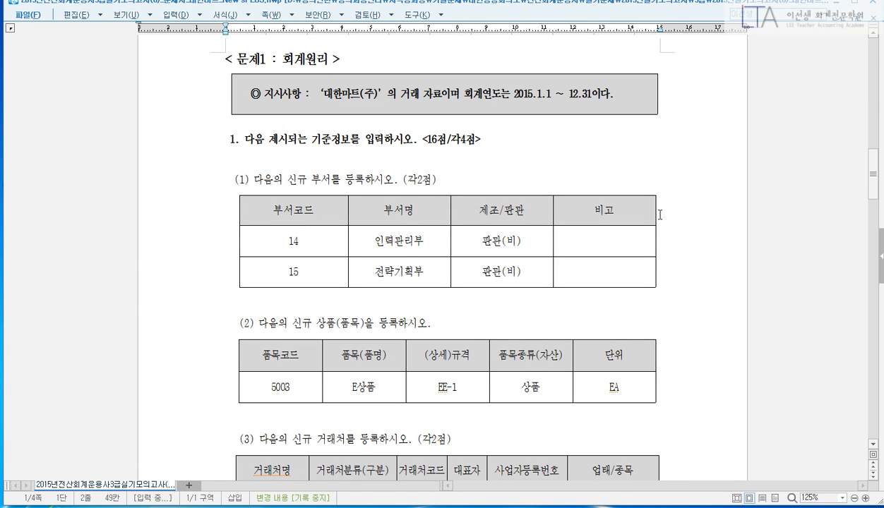
pyautogui.click(527, 135)
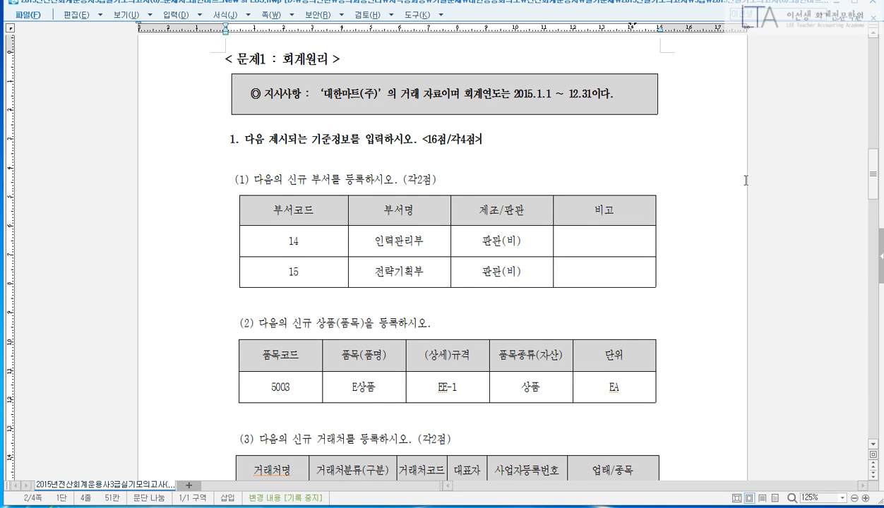
pyautogui.scroll(-3, 746, 180)
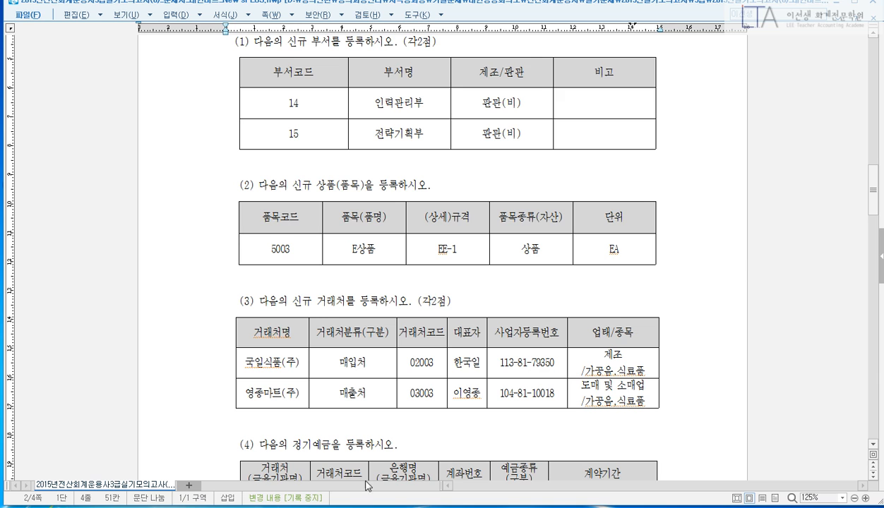
# Switch to New sPLUS and open 부서/사원등록 under 물류관리, keeping the exam's department table in view.
pyautogui.click(274, 507)
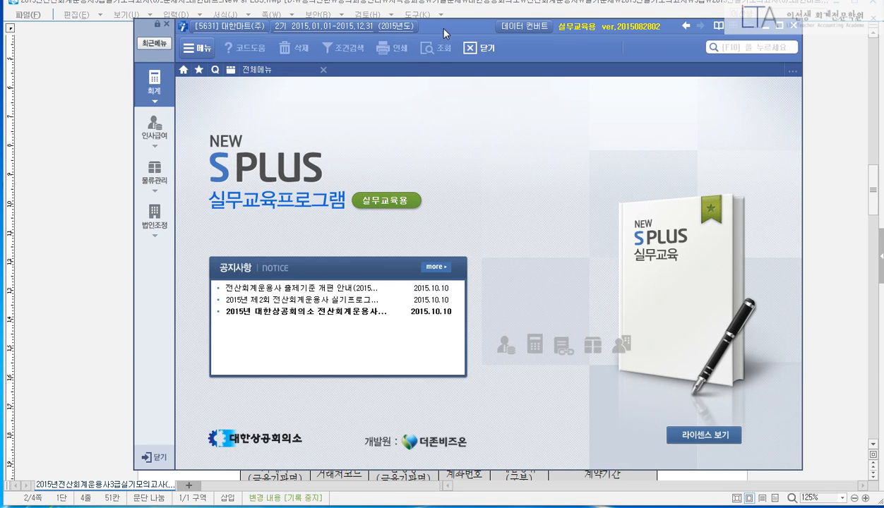
pyautogui.moveTo(444, 29)
pyautogui.mouseDown()
pyautogui.moveTo(432, 106)
pyautogui.moveTo(437, 169)
pyautogui.moveTo(471, 93)
pyautogui.moveTo(471, 48)
pyautogui.mouseUp()
pyautogui.click(195, 189)
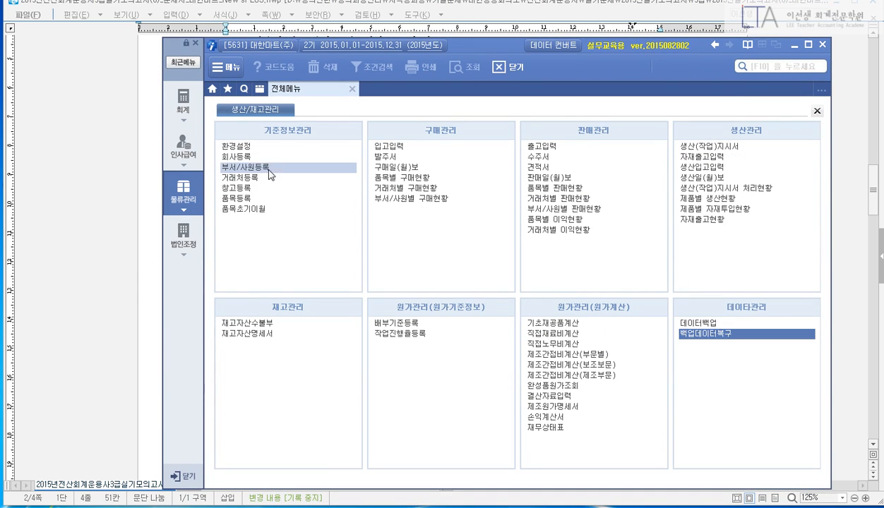
pyautogui.click(269, 170)
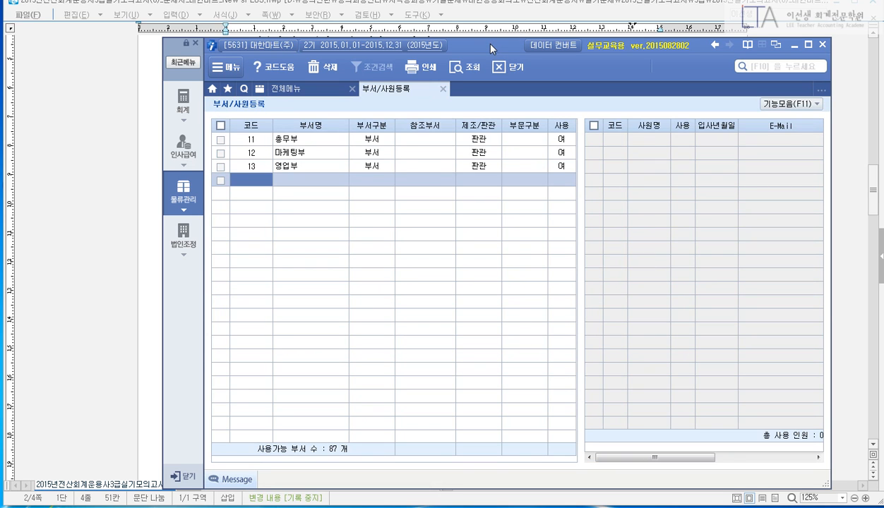
pyautogui.moveTo(490, 47); pyautogui.dragTo(480, 131)
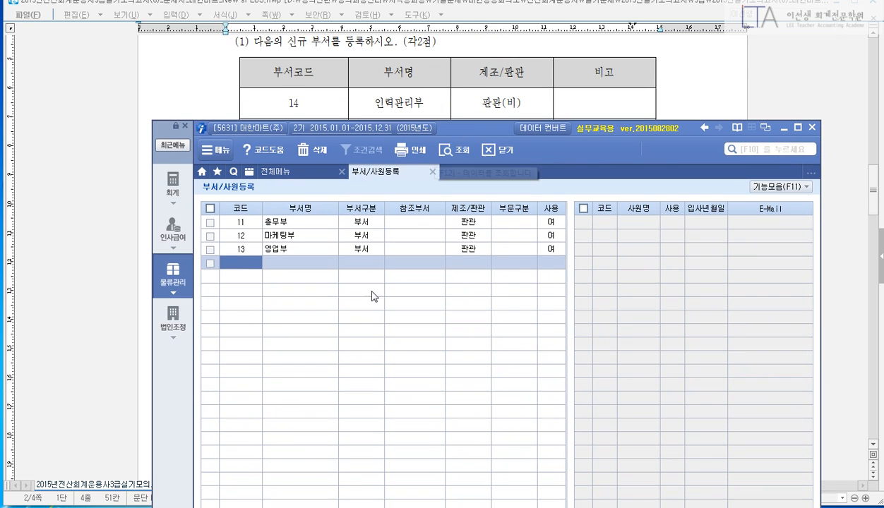
# Register department code 14 as 인력관리부 with department type 부서 and cost class 판관.
pyautogui.write('14')
pyautogui.press('Return')
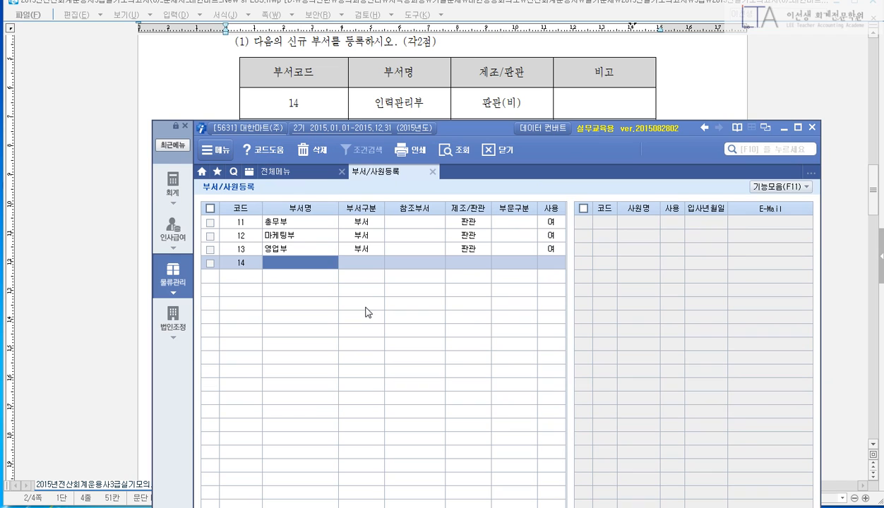
pyautogui.write('인력관리부')
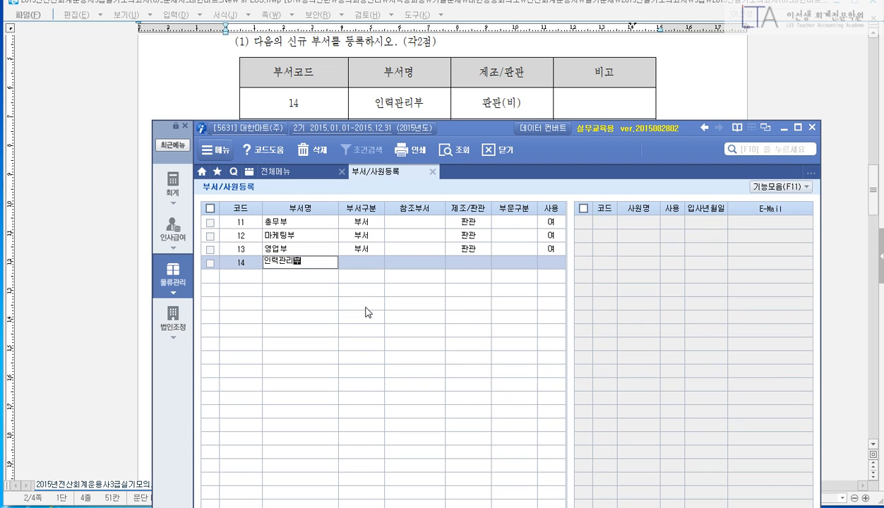
pyautogui.press('Return')
pyautogui.write('1')
pyautogui.press('Return')
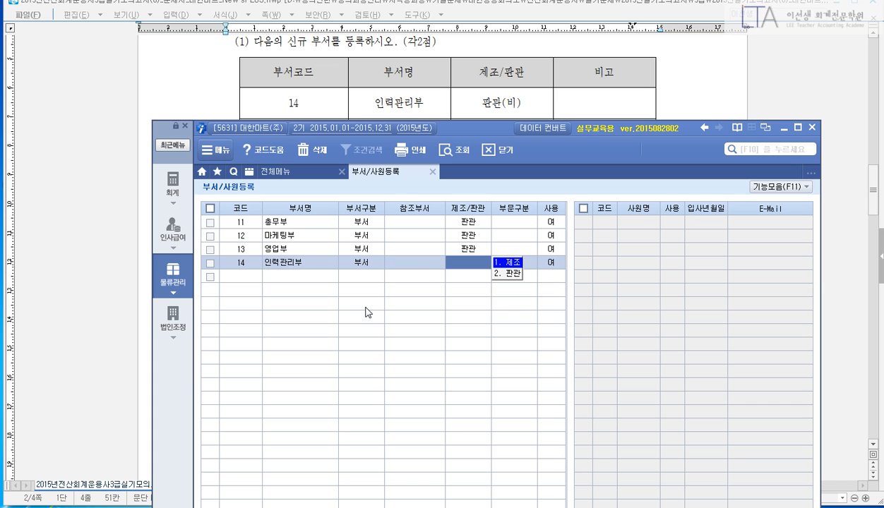
pyautogui.write('2')
pyautogui.press('Return')
pyautogui.press('Return')
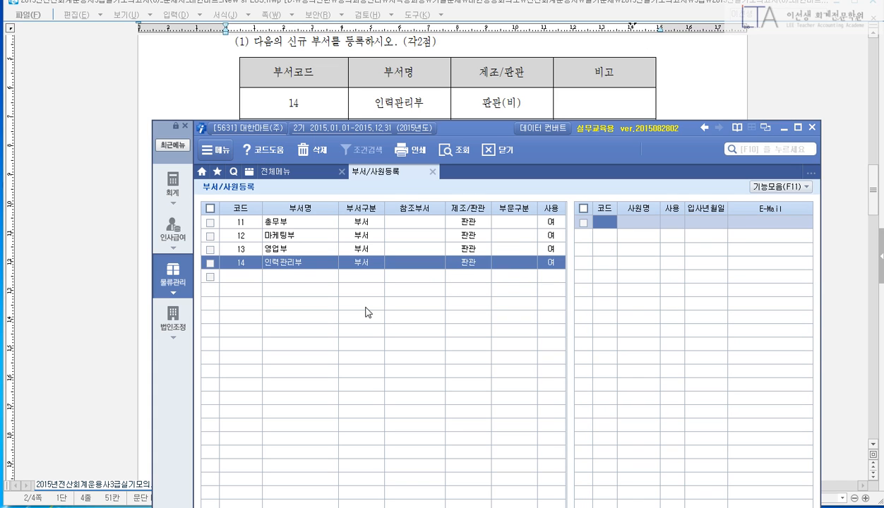
# Register department code 15 as 전략기획부 with department type 부서 and cost class 판관.
pyautogui.click(238, 277)
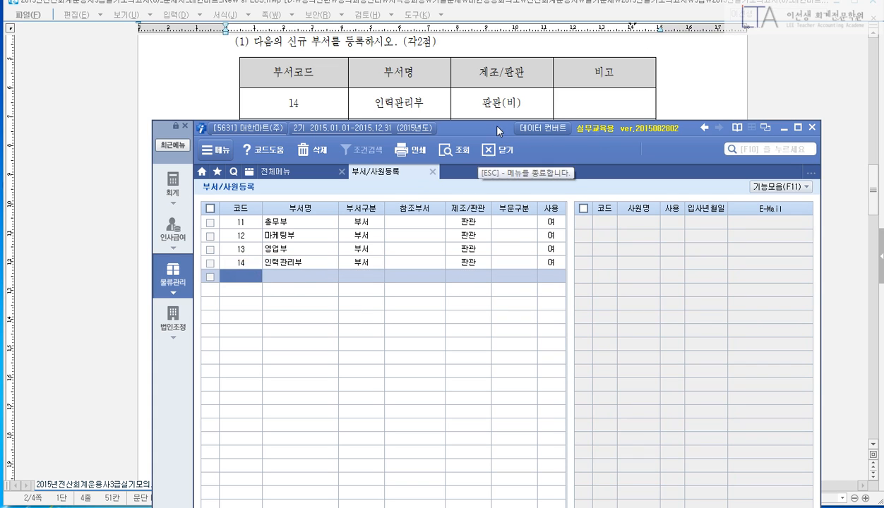
pyautogui.moveTo(494, 129); pyautogui.dragTo(500, 158)
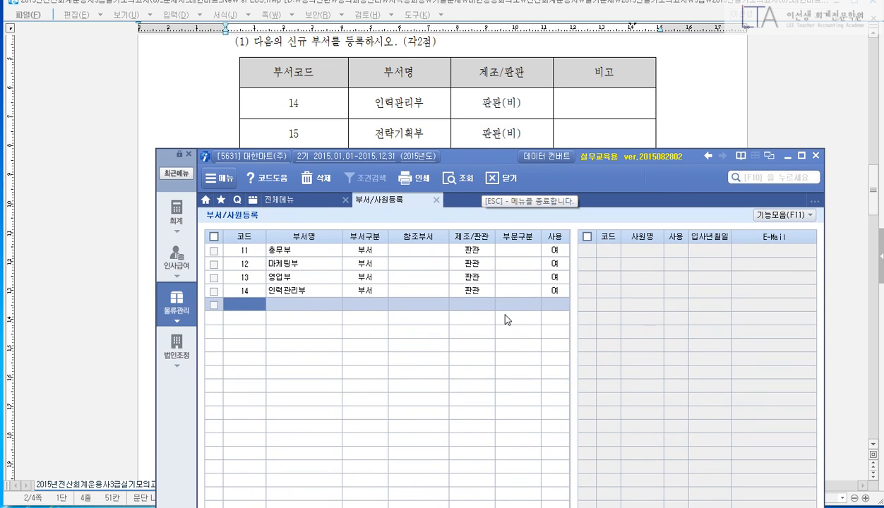
pyautogui.write('15')
pyautogui.press('Return')
pyautogui.write('전ㄹ')
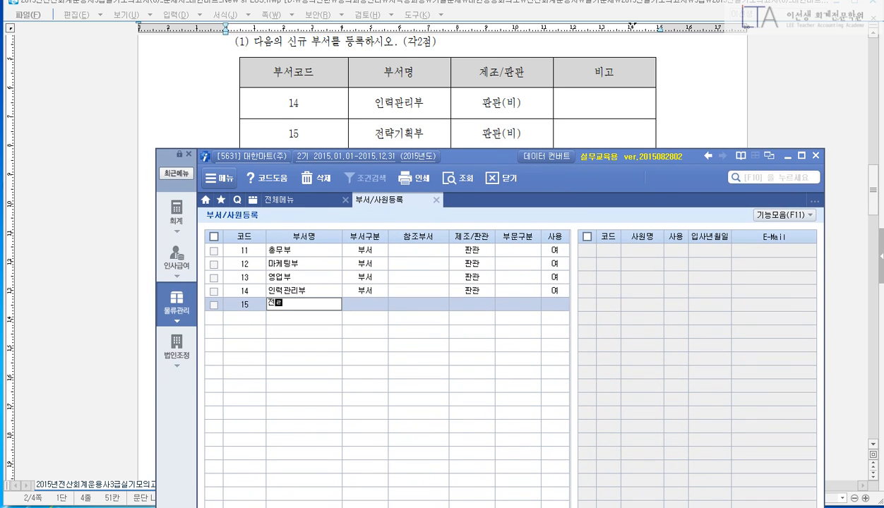
pyautogui.write('ㅑㄱ')
pyautogui.write('기획부')
pyautogui.press('Return')
pyautogui.write('1')
pyautogui.press('Return')
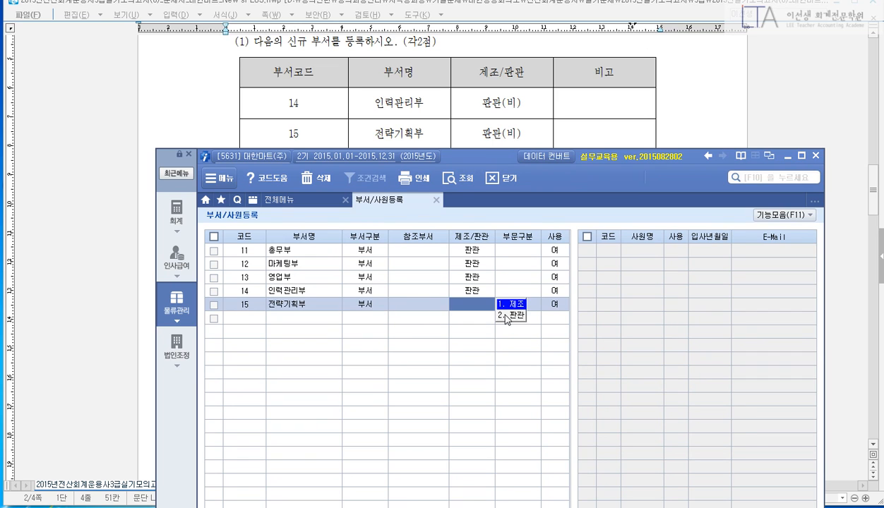
pyautogui.write('2')
pyautogui.press('Return')
pyautogui.press('Return')
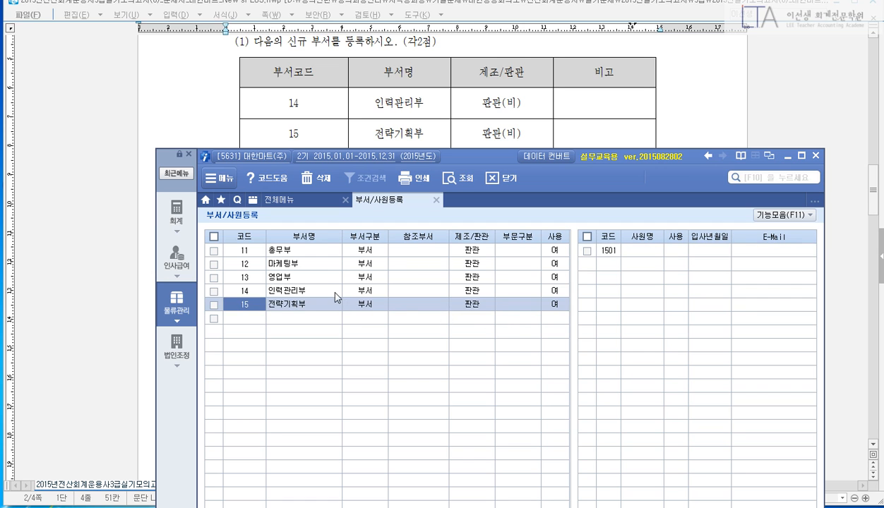
pyautogui.click(320, 307)
pyautogui.click(321, 318)
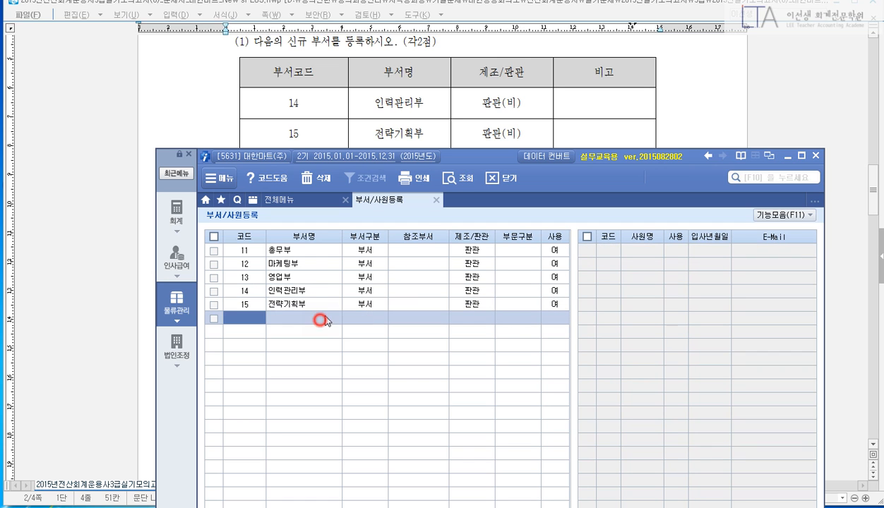
# Close 부서/사원등록 and bring task (2) on registering the new item into view in the exam document.
pyautogui.click(436, 201)
pyautogui.click(602, 114)
pyautogui.scroll(2, 605, 113)
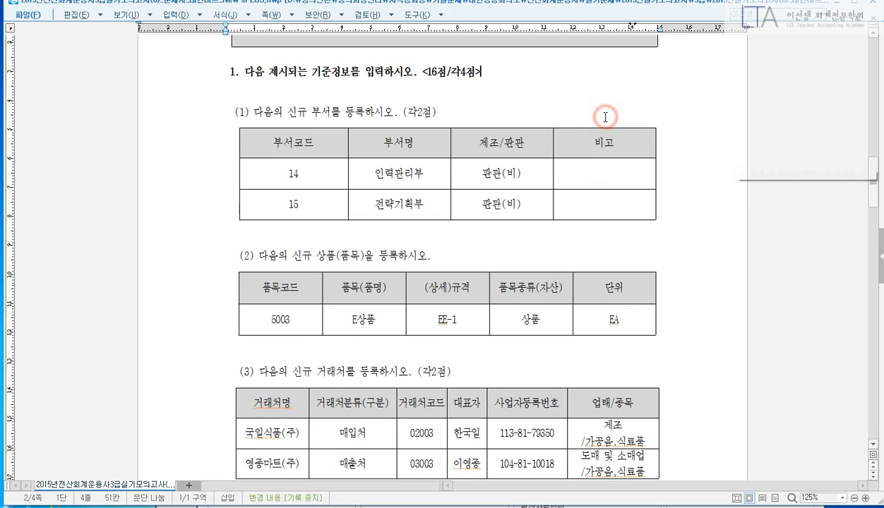
pyautogui.scroll(-5, 612, 177)
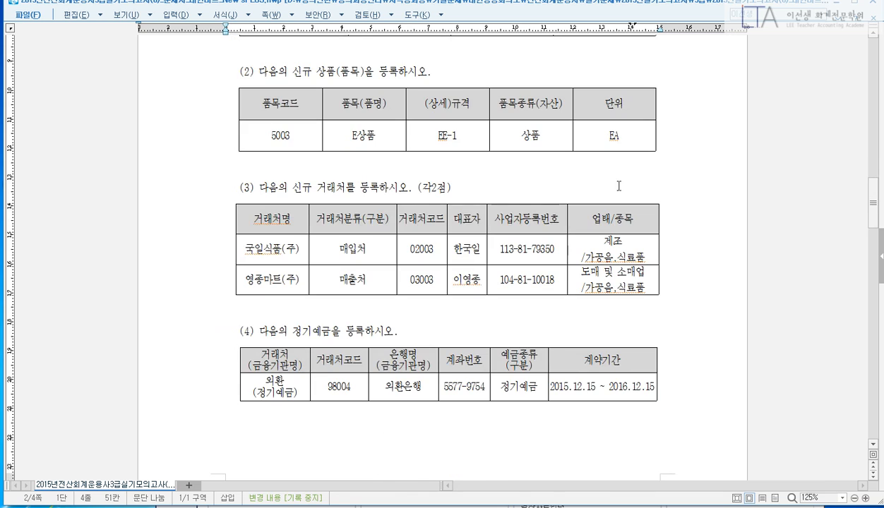
pyautogui.click(874, 443)
pyautogui.click(874, 444)
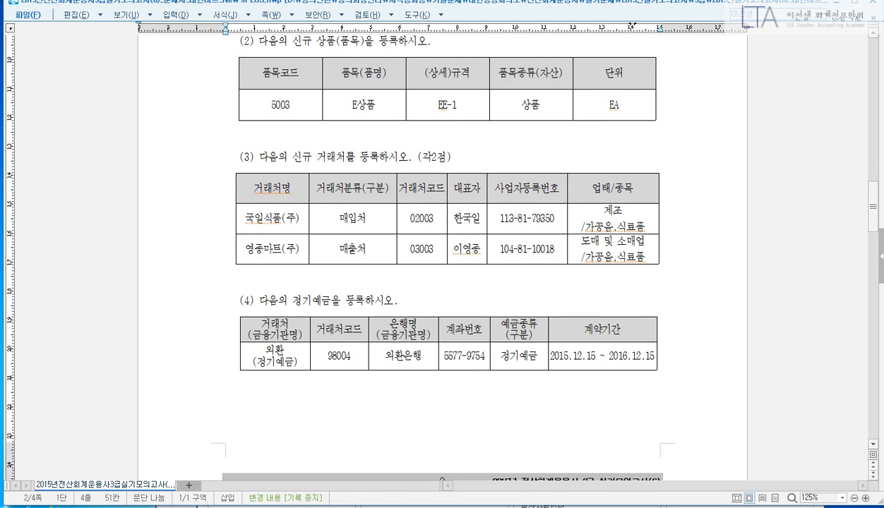
# Switch back to New sPLUS and open 품목등록 with the exam's item table visible above it.
pyautogui.click(311, 507)
pyautogui.moveTo(490, 160); pyautogui.dragTo(483, 127)
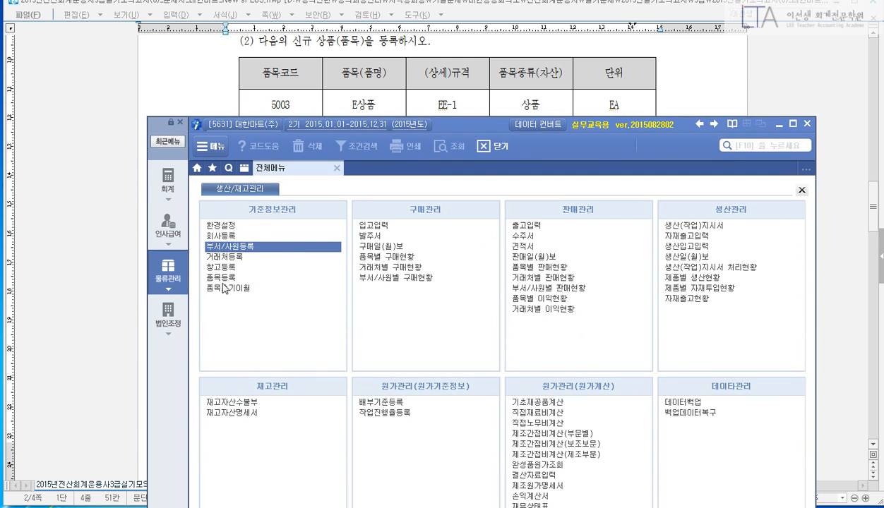
pyautogui.click(220, 278)
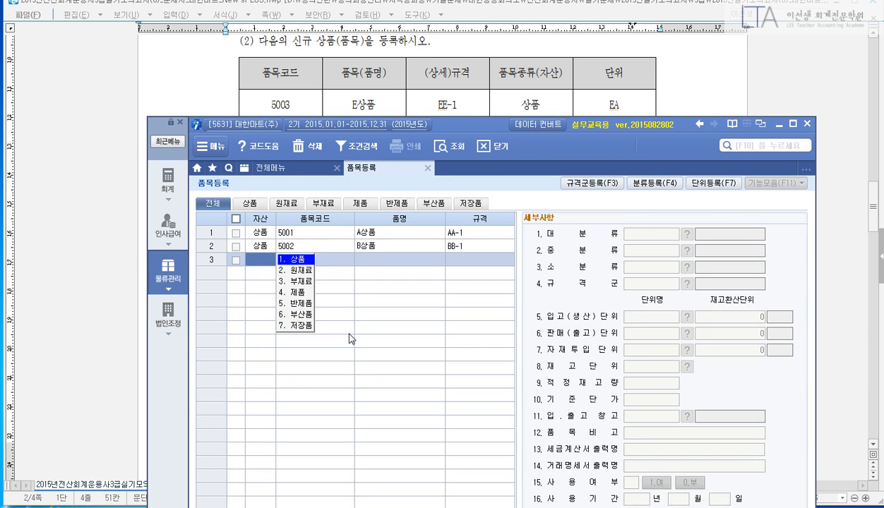
# Register a new 상품 item with code 5003, name E상품 and specification EE-1.
pyautogui.press('Return')
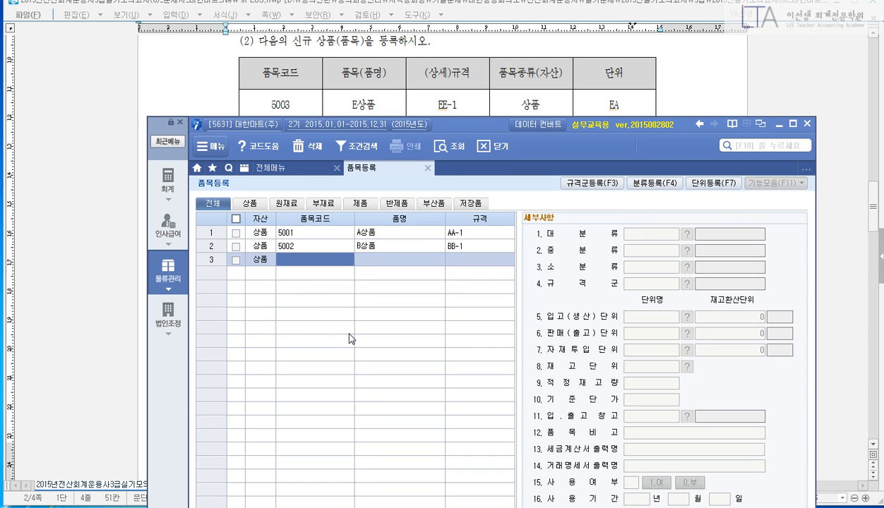
pyautogui.write('5003')
pyautogui.press('Return')
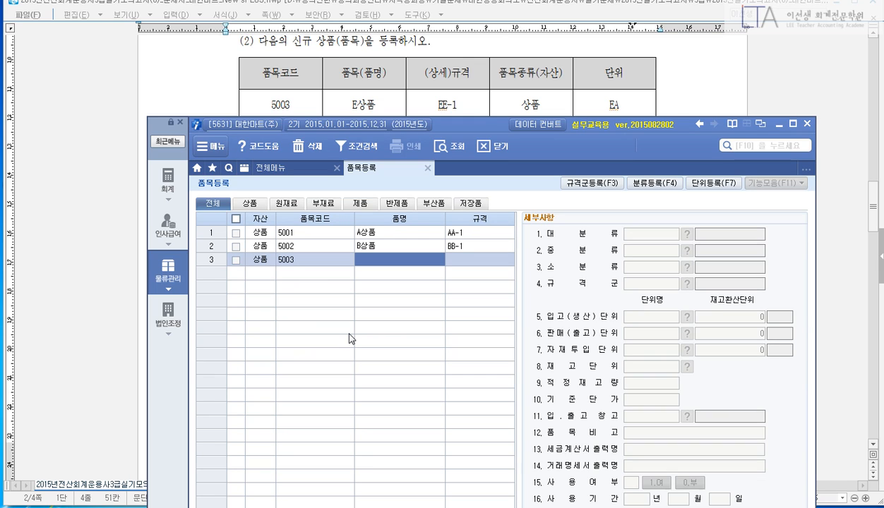
pyautogui.write('E사')
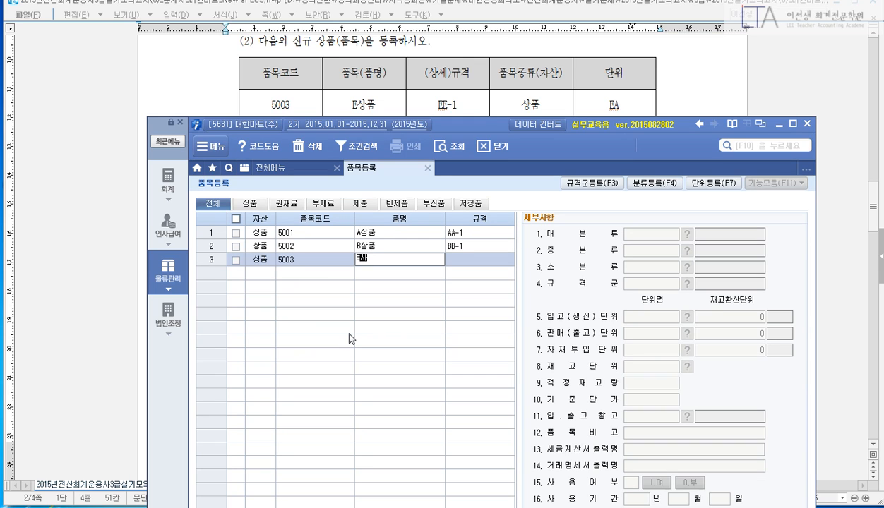
pyautogui.write('품')
pyautogui.press('Return')
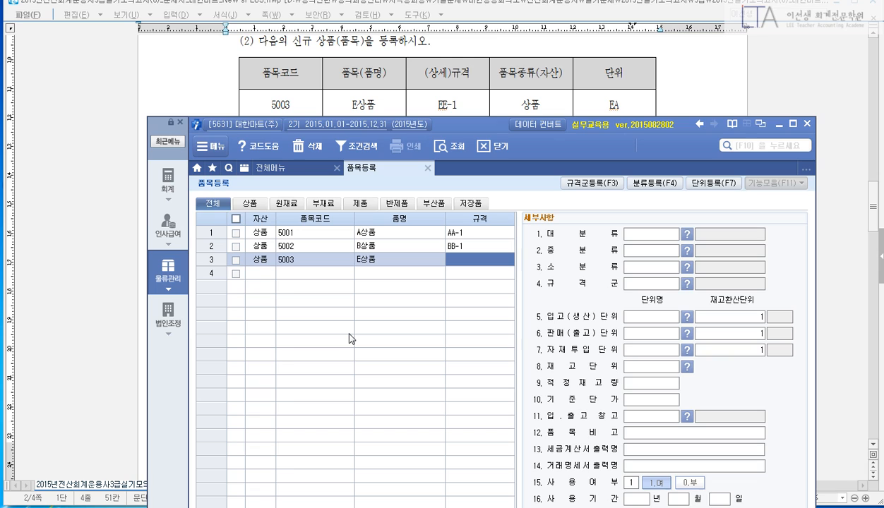
pyautogui.write('EE-1')
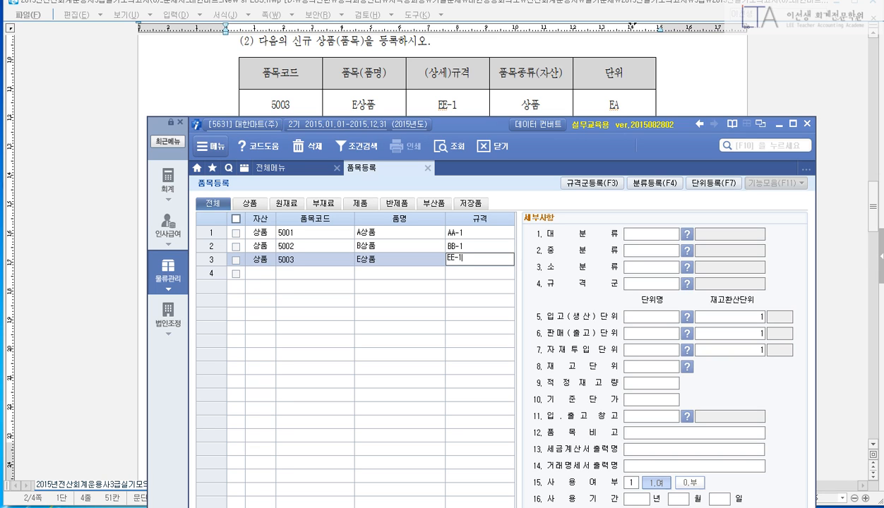
pyautogui.press('Return')
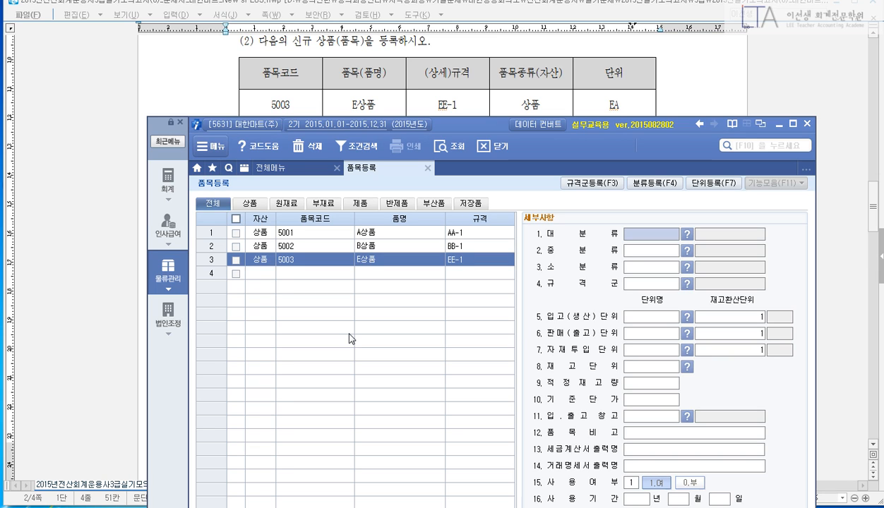
# Check the unit code list available for the 입고(생산)단위 of item 5003.
pyautogui.click(633, 317)
pyautogui.click(645, 331)
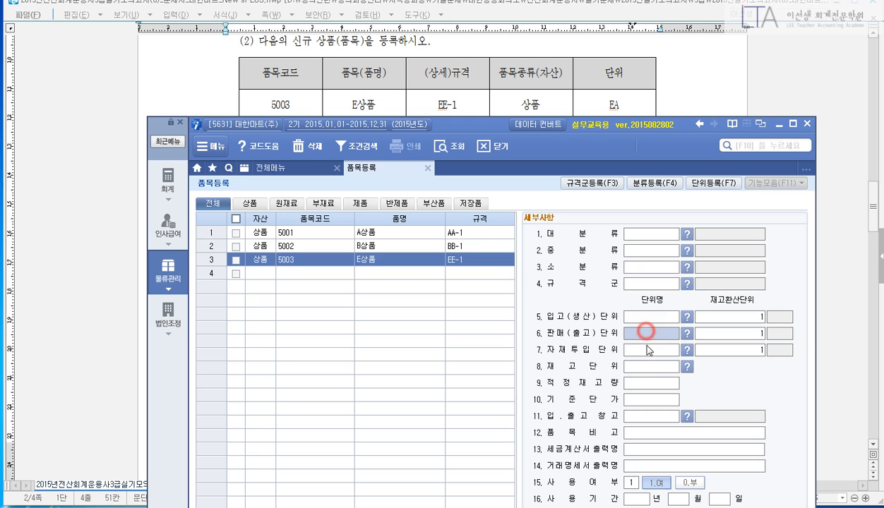
pyautogui.click(646, 315)
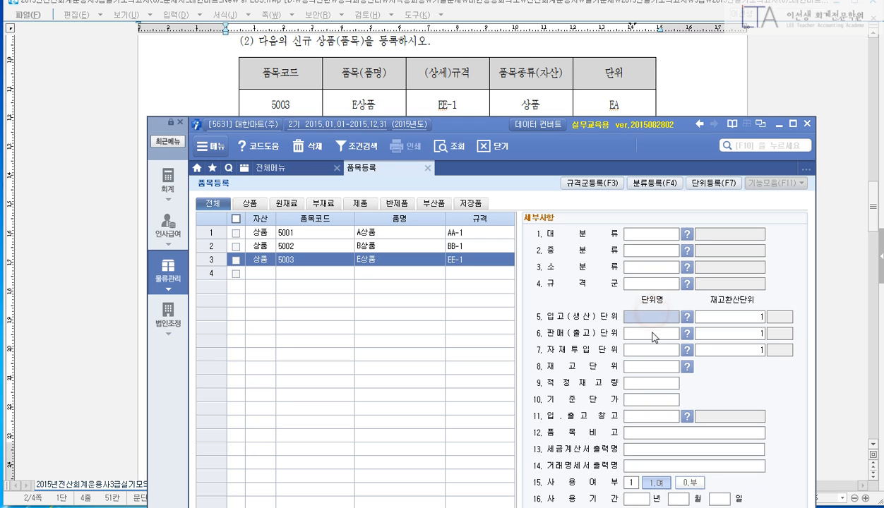
pyautogui.press('F2')
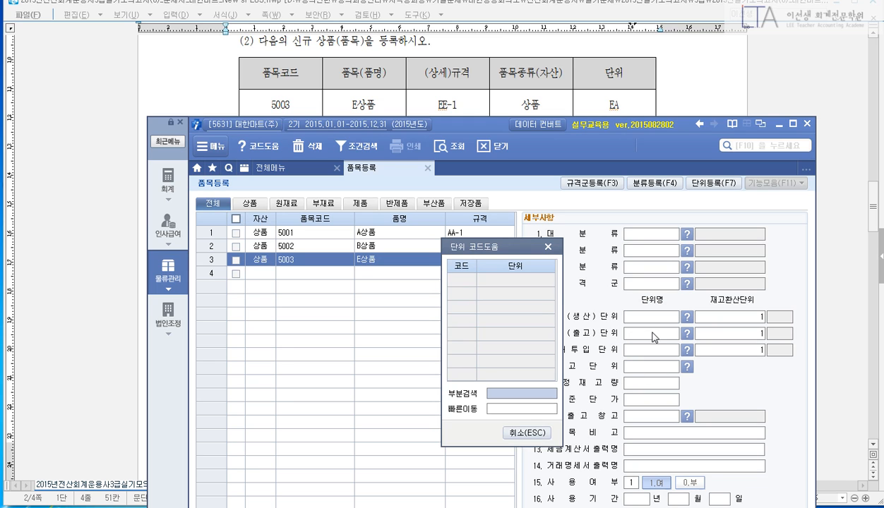
pyautogui.press('Escape')
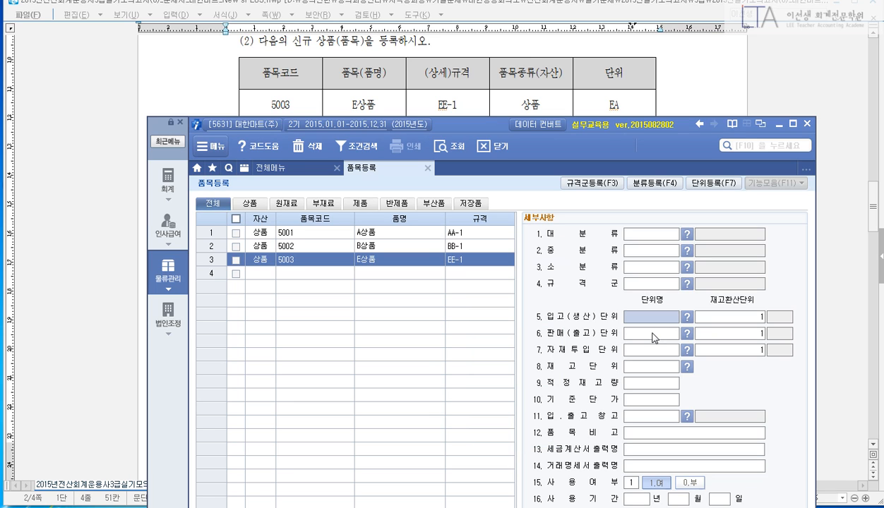
pyautogui.write('ㄸㅁ')
pyautogui.press('BackSpace')
pyautogui.press('BackSpace')
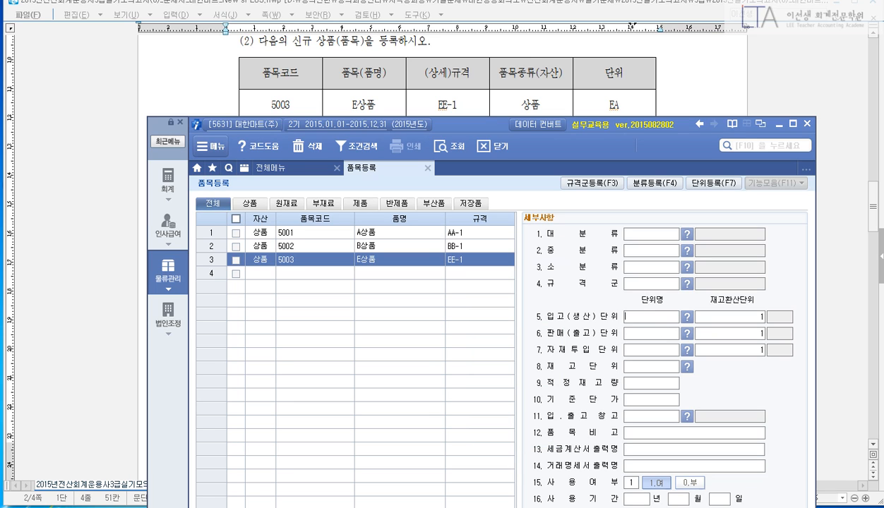
pyautogui.write('EA')
pyautogui.press('Return')
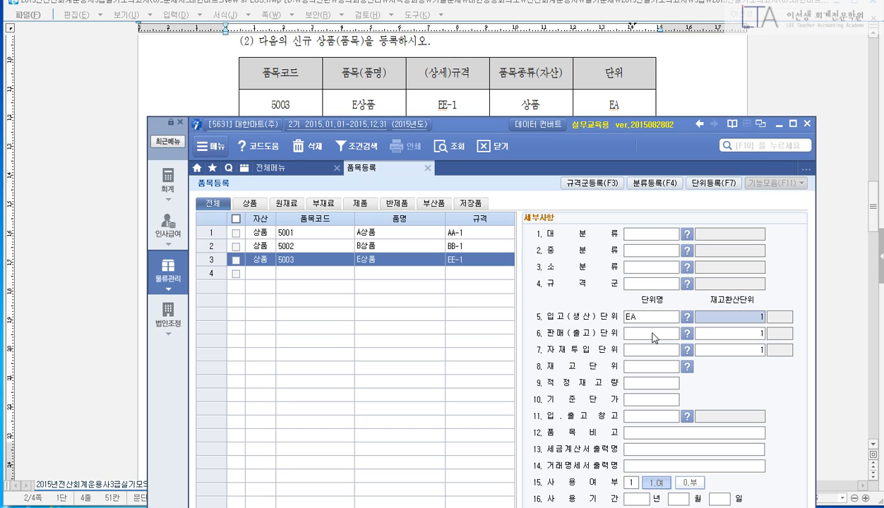
pyautogui.hotkey('shift', 'Tab')
pyautogui.press('BackSpace')
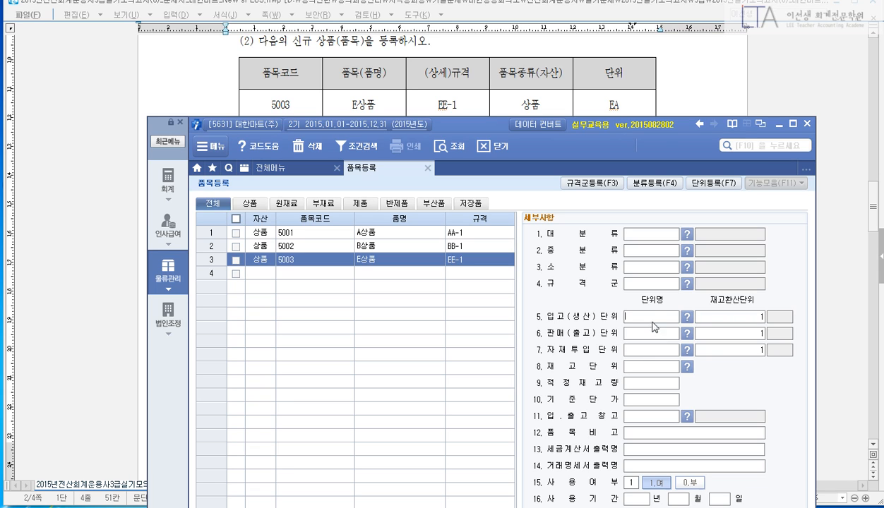
pyautogui.click(655, 326)
pyautogui.click(654, 329)
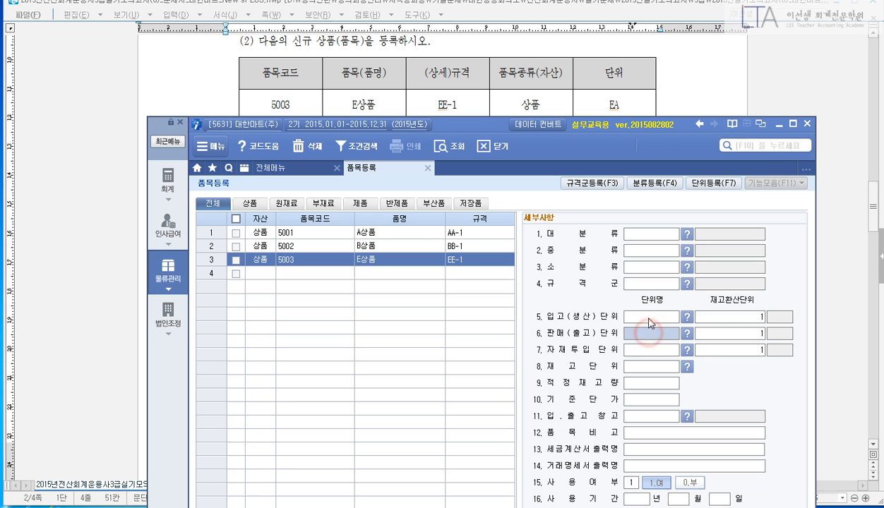
pyautogui.click(661, 185)
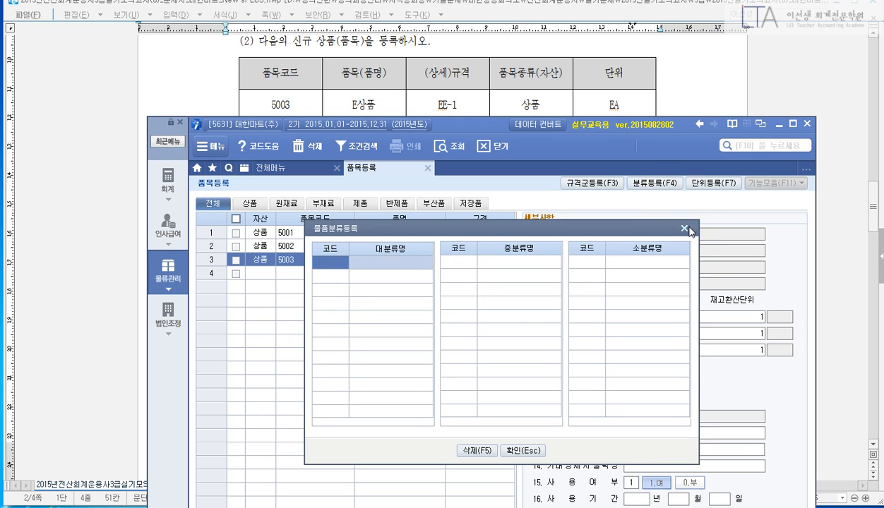
pyautogui.click(685, 229)
# Register a new unit in 단위등록 with code 01 and unit name EA.
pyautogui.click(711, 183)
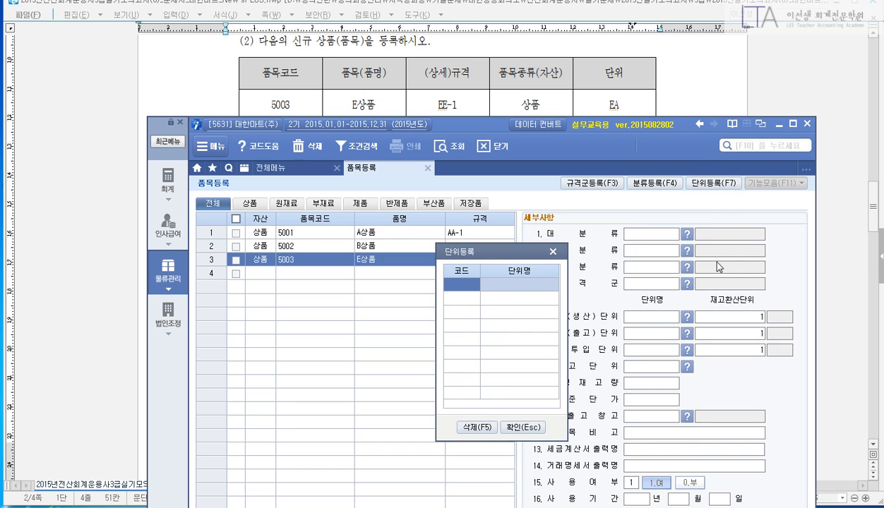
pyautogui.write('01')
pyautogui.press('Return')
pyautogui.write('EA')
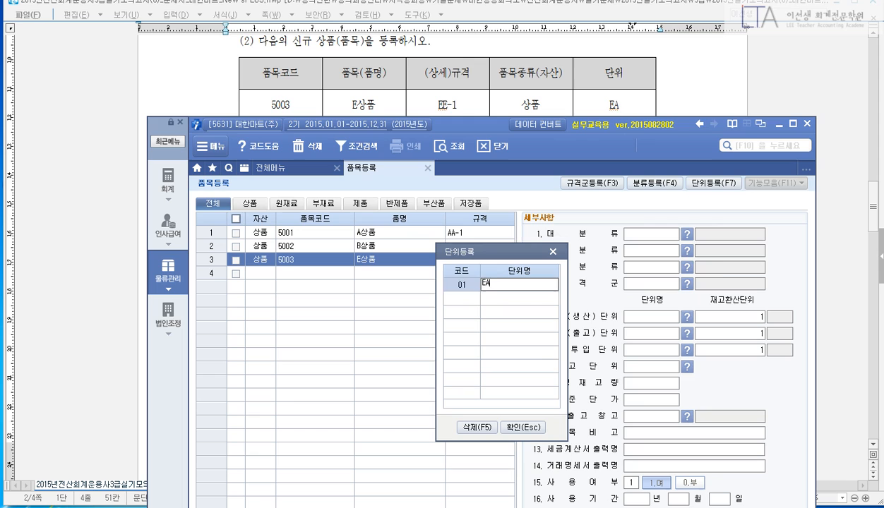
pyautogui.press('Return')
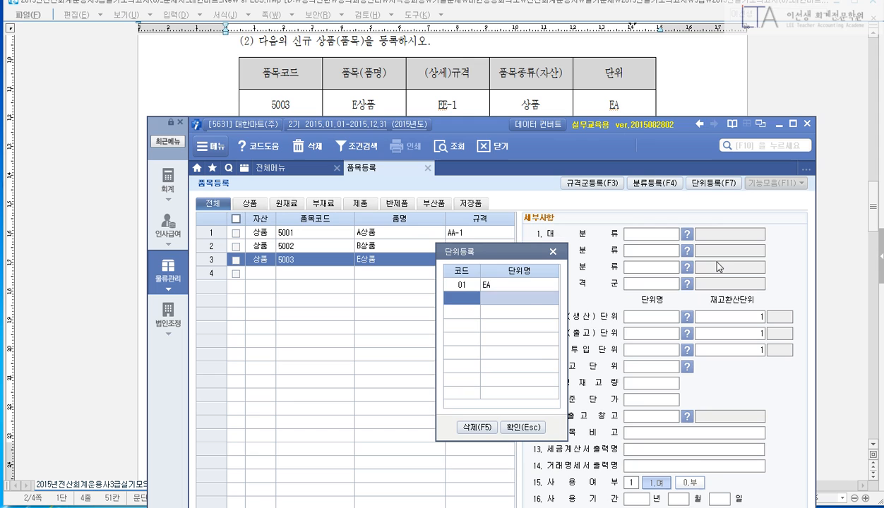
pyautogui.press('Escape')
# Set the 입고(생산), 판매(출고), 자재투입 and 재고 units of item 5003 to the registered unit EA.
pyautogui.press('F2')
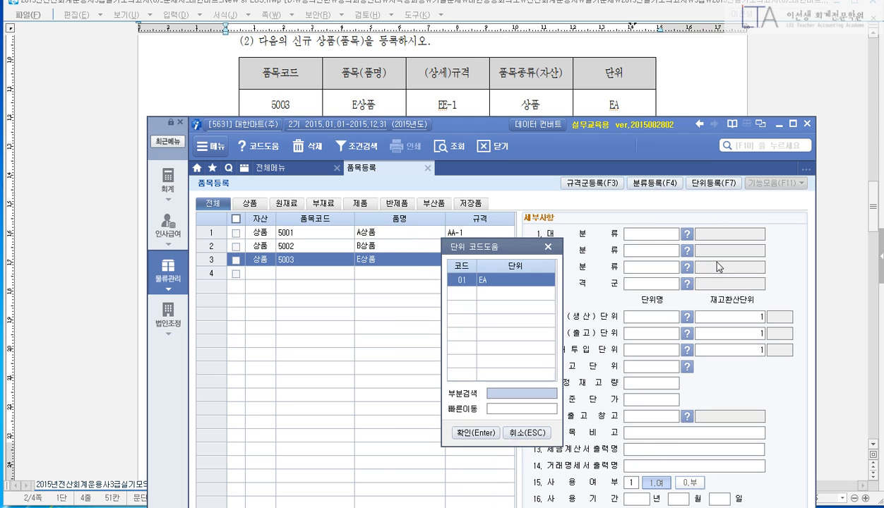
pyautogui.press('Return')
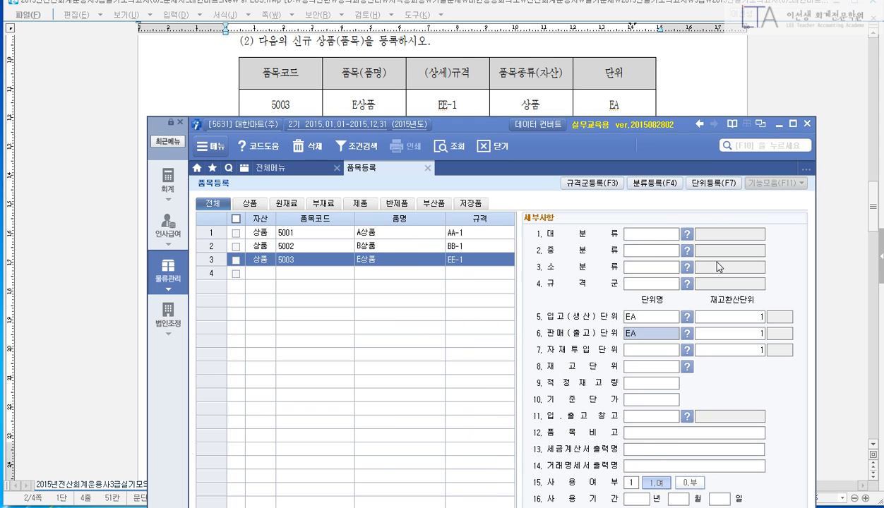
pyautogui.press('Return')
pyautogui.press('Return')
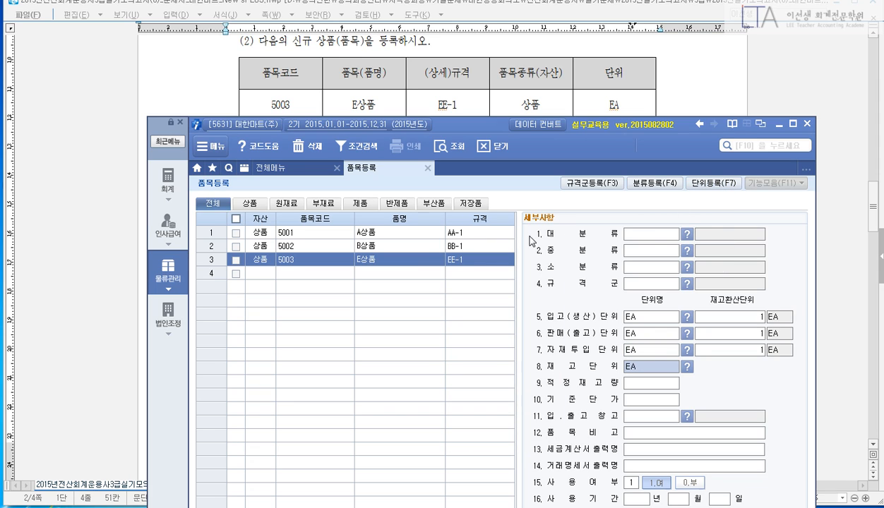
# Close 품목등록 and bring tasks (3) and (4) on the new clients and time deposit into view in the exam document.
pyautogui.click(427, 169)
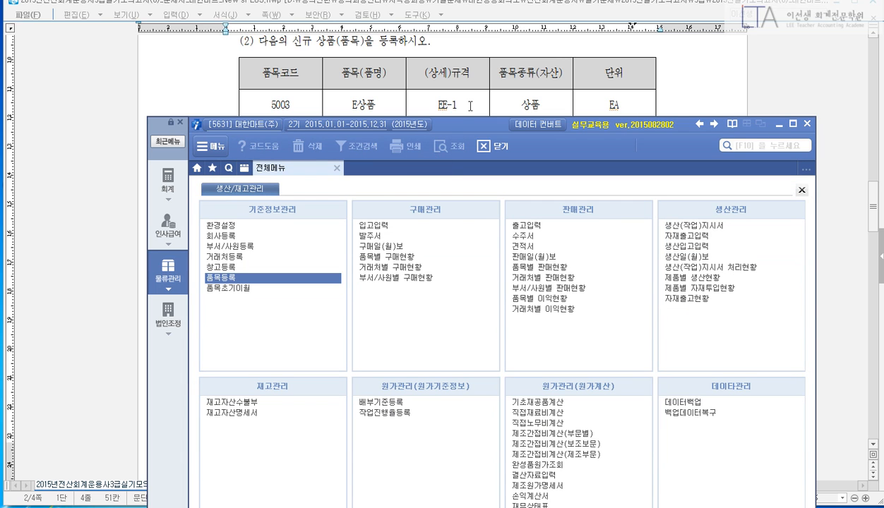
pyautogui.click(470, 106)
pyautogui.scroll(-3, 508, 125)
pyautogui.scroll(-1, 513, 126)
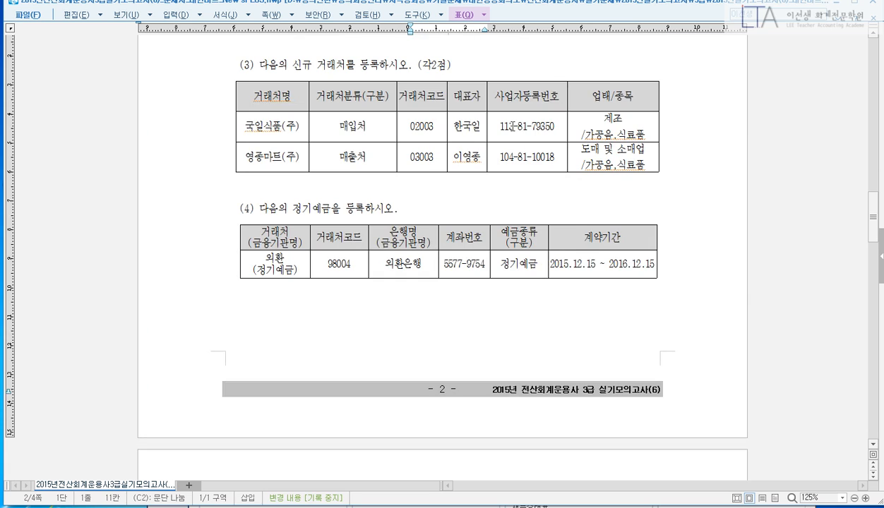
pyautogui.click(873, 446)
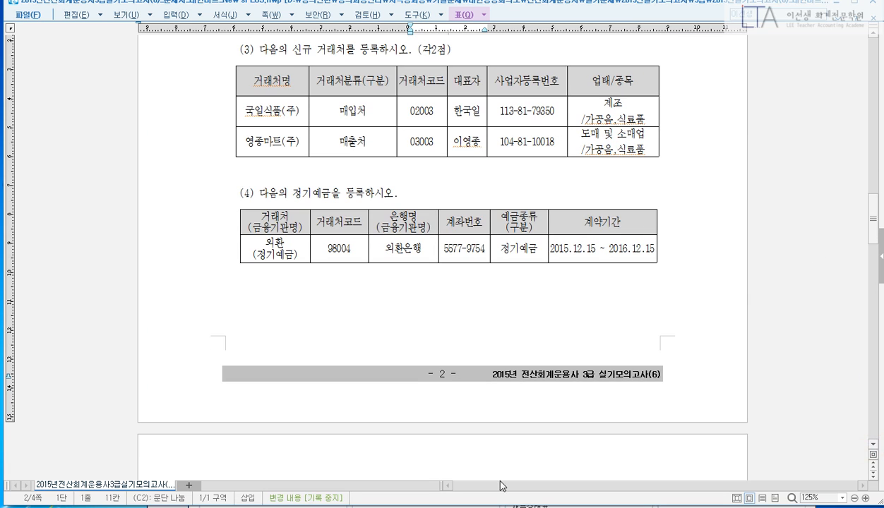
# Switch back to New sPLUS and open 거래처등록 with the exam's client table visible above it.
pyautogui.click(242, 507)
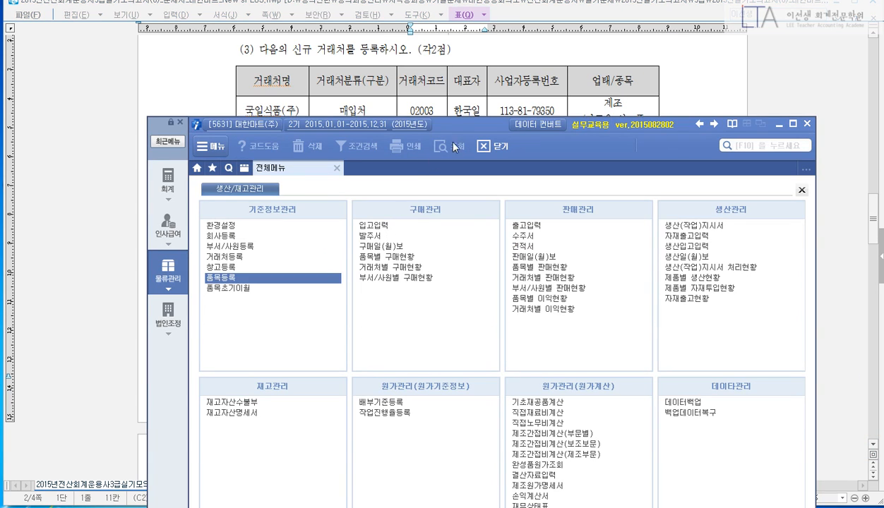
pyautogui.moveTo(456, 136); pyautogui.dragTo(451, 179)
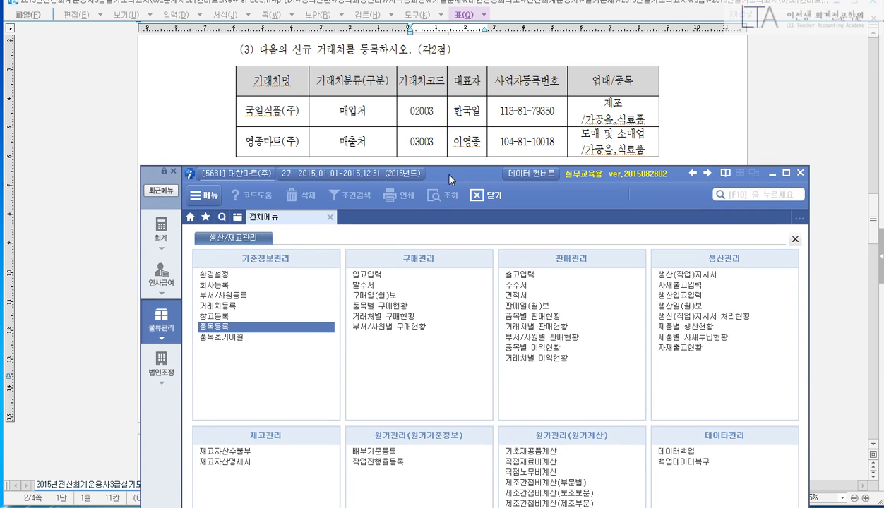
pyautogui.click(225, 307)
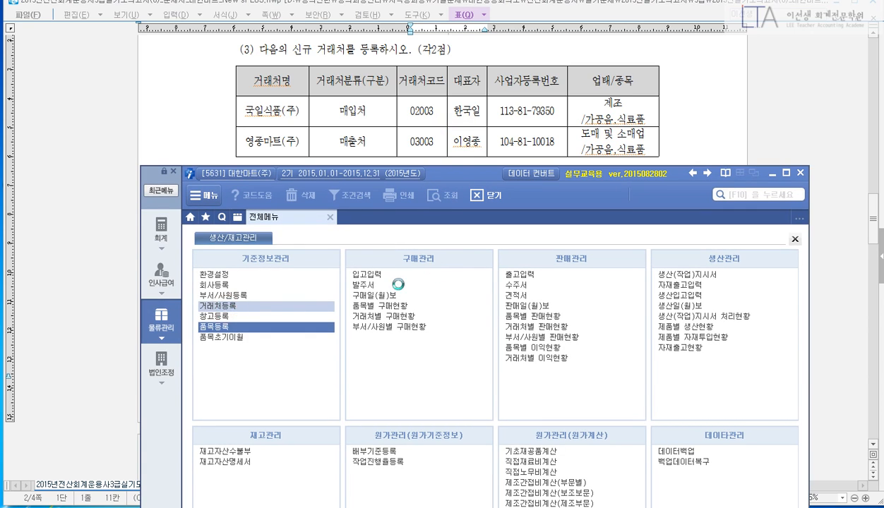
pyautogui.moveTo(462, 176); pyautogui.dragTo(459, 142)
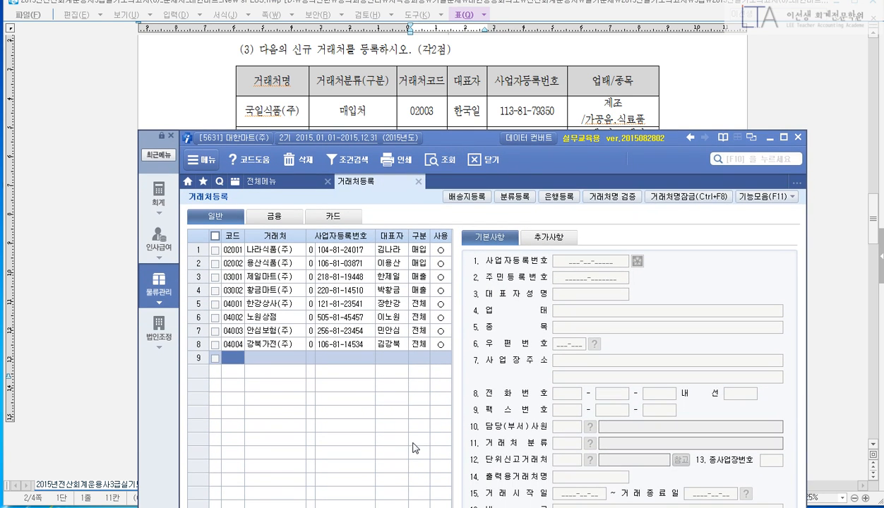
# Add the general client 국일식품(주) with its client code and business registration number from the exam's table.
pyautogui.write('02003')
pyautogui.press('Return')
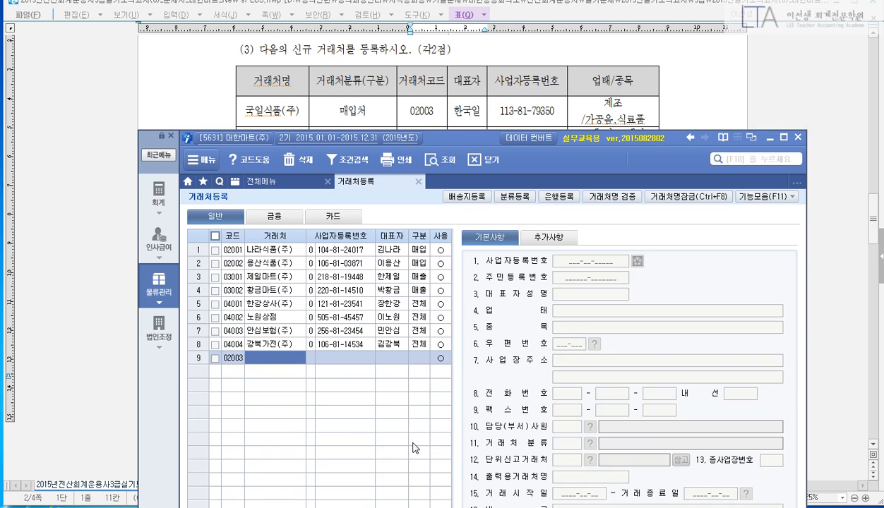
pyautogui.write('국일식품')
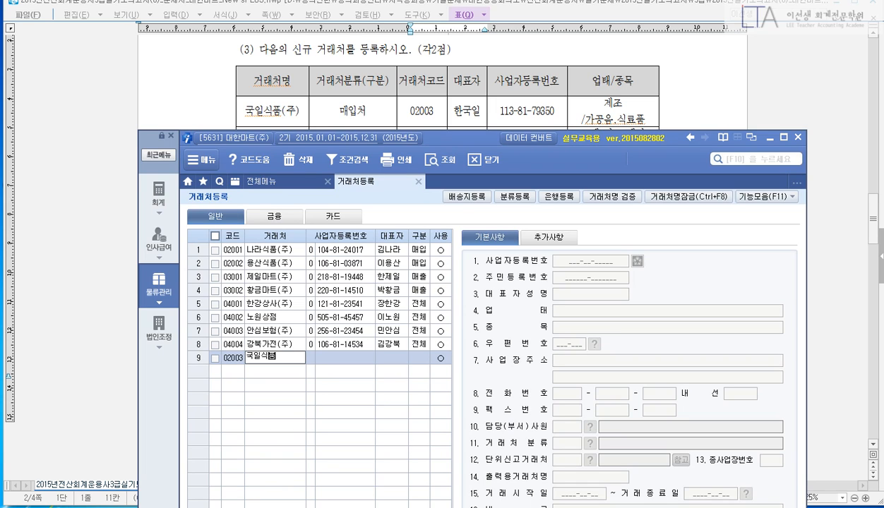
pyautogui.write('(주)')
pyautogui.press('Return')
pyautogui.write('113-')
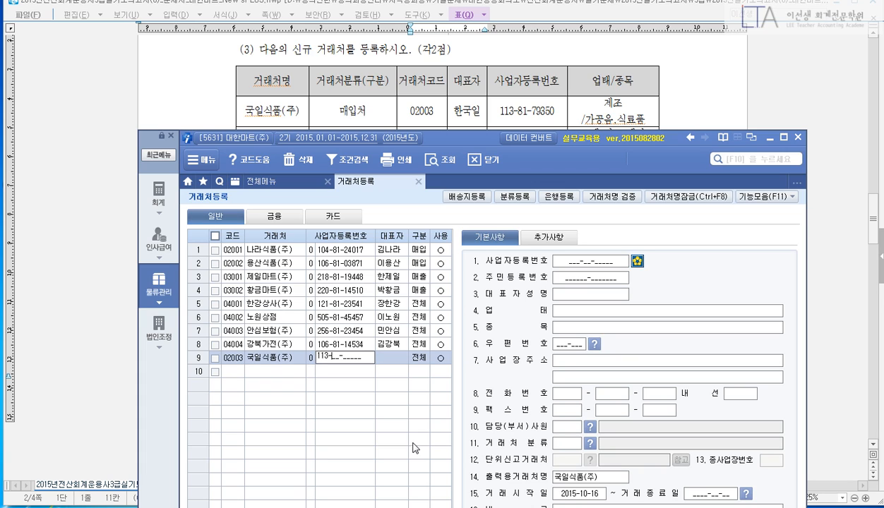
pyautogui.write('81-79350')
pyautogui.press('Return')
# Enter the representative's name for 국일식품(주) and set its 구분 to 매입.
pyautogui.write('한')
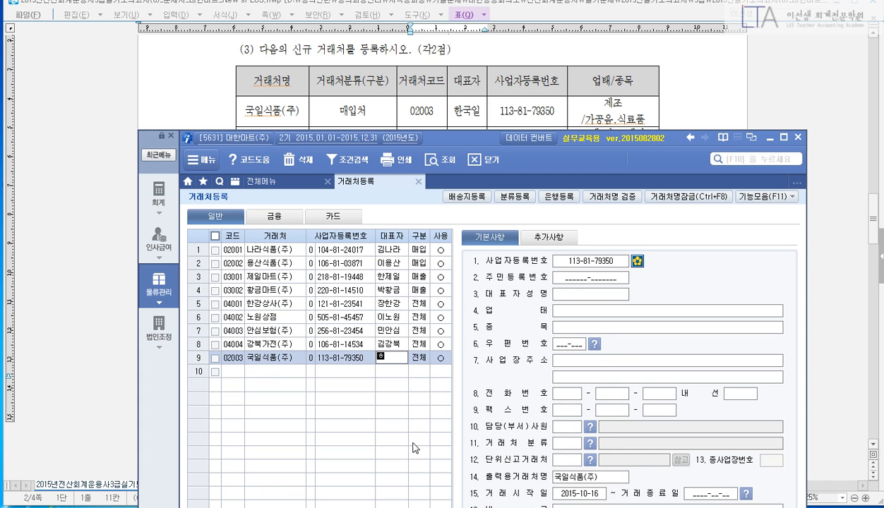
pyautogui.write('국일')
pyautogui.press('Return')
pyautogui.press('2')
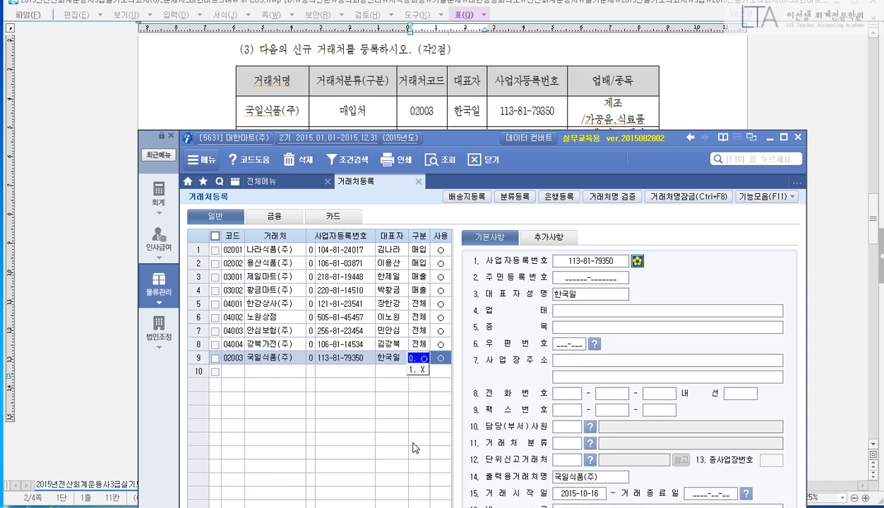
pyautogui.press('Return')
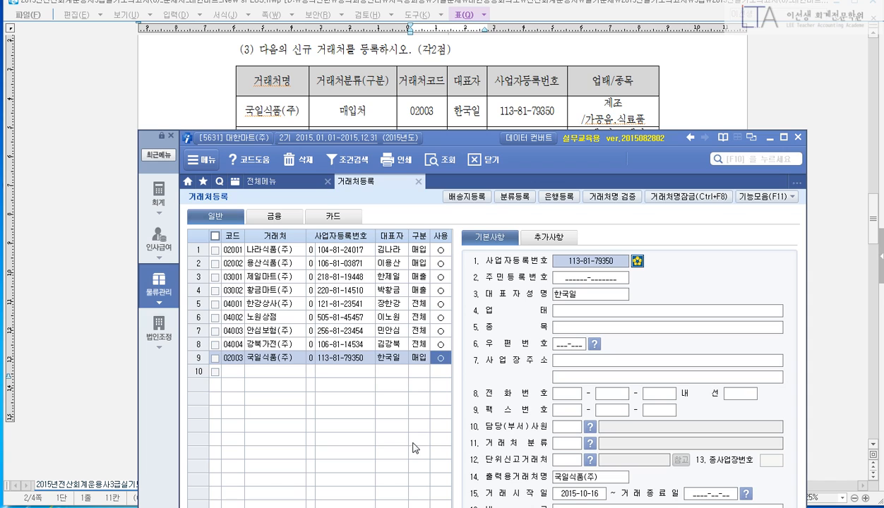
# Fill in the basic details of 국일식품(주) with 업태 제조 and 종목 가공음,식료품.
pyautogui.press('Return')
pyautogui.press('Return')
pyautogui.press('Return')
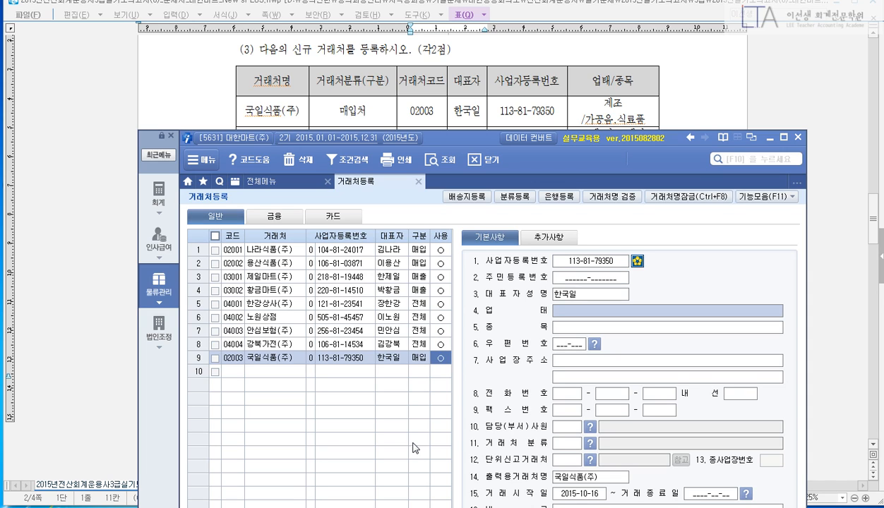
pyautogui.write('제조')
pyautogui.press('Return')
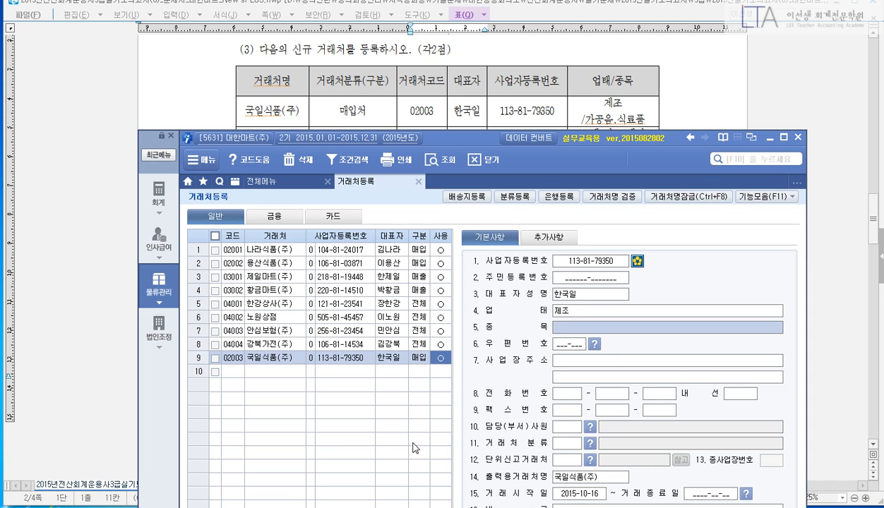
pyautogui.write('가공')
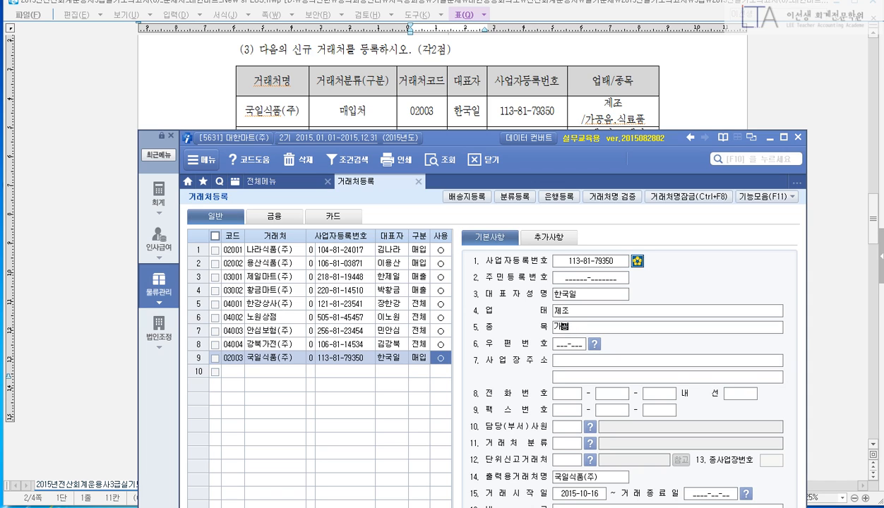
pyautogui.write('ㅇ')
pyautogui.write(',식료품')
pyautogui.press('Return')
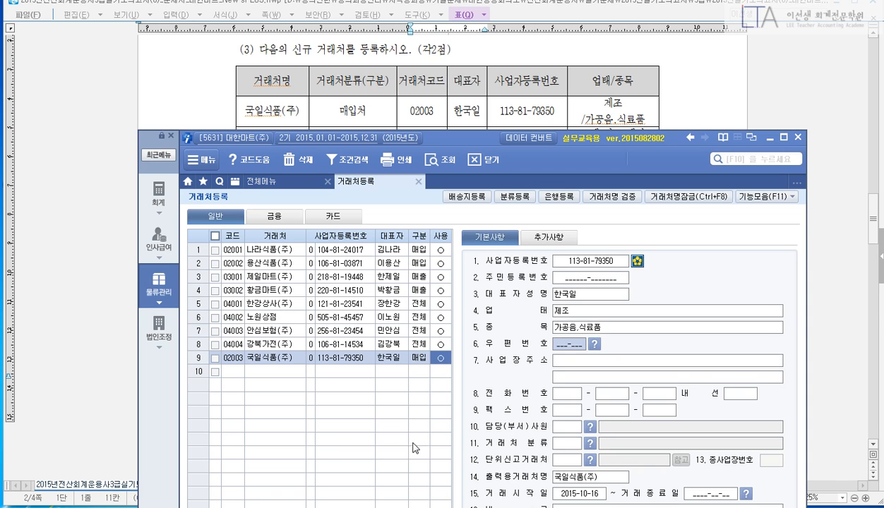
pyautogui.press('Return')
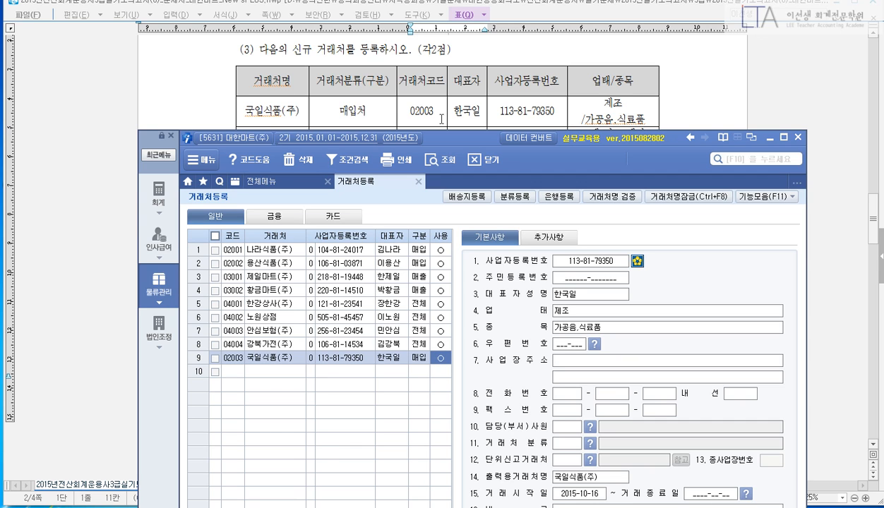
# Add the general client 영종마트(주) in the next empty row with its client code and business registration number from the exam's table.
pyautogui.moveTo(450, 136); pyautogui.dragTo(450, 161)
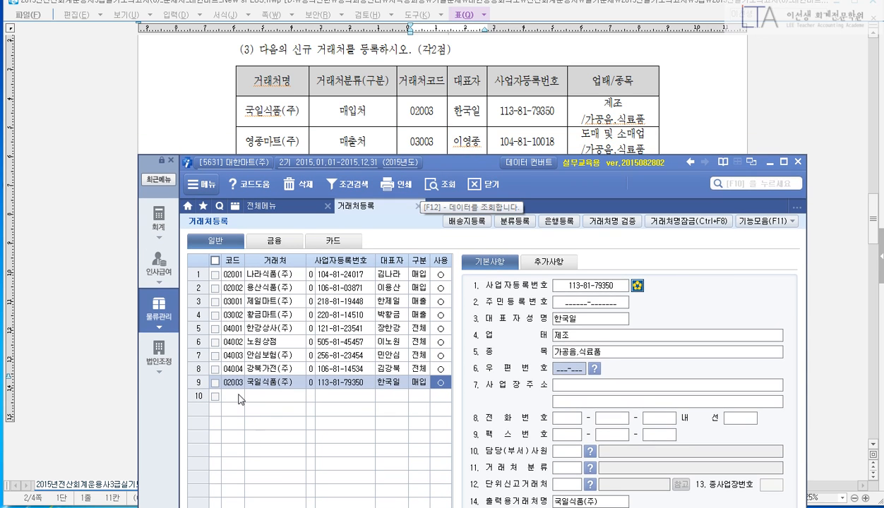
pyautogui.click(286, 413)
pyautogui.write('3003')
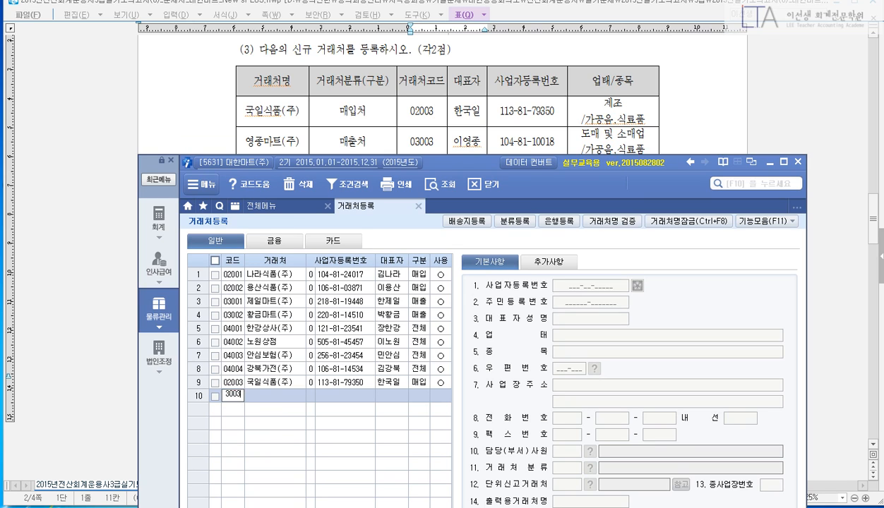
pyautogui.press('Return')
pyautogui.write('영종마트(주)')
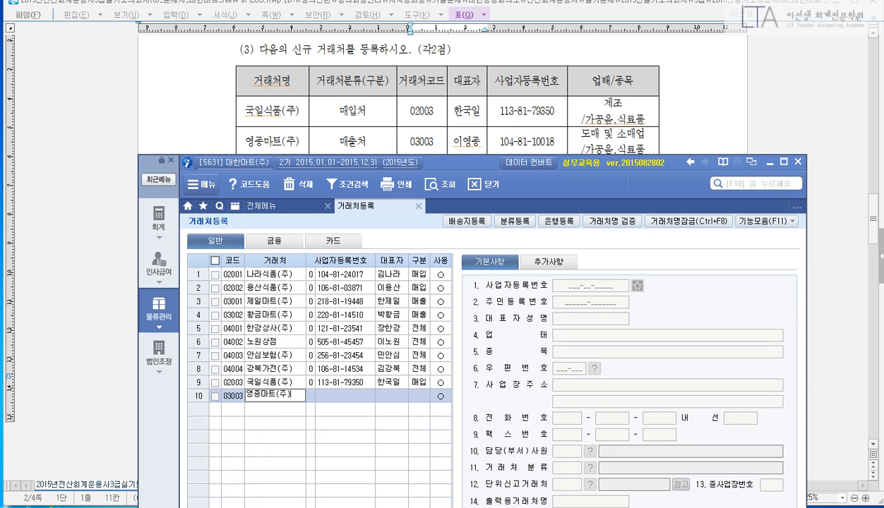
pyautogui.press('Return')
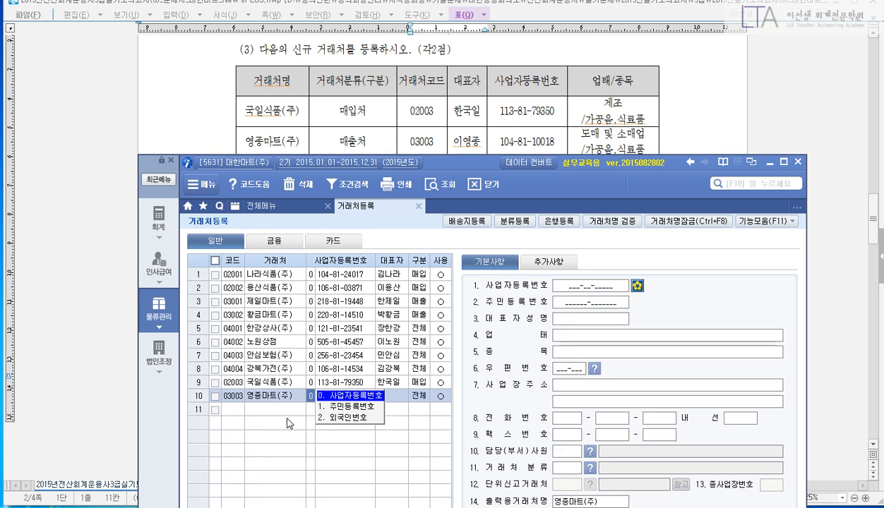
pyautogui.press('Return')
pyautogui.write('1041')
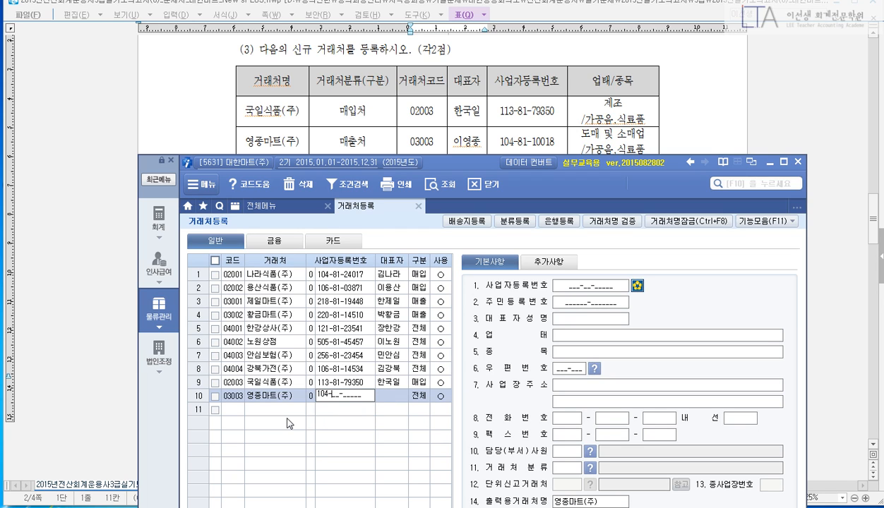
pyautogui.write('110018')
pyautogui.press('Return')
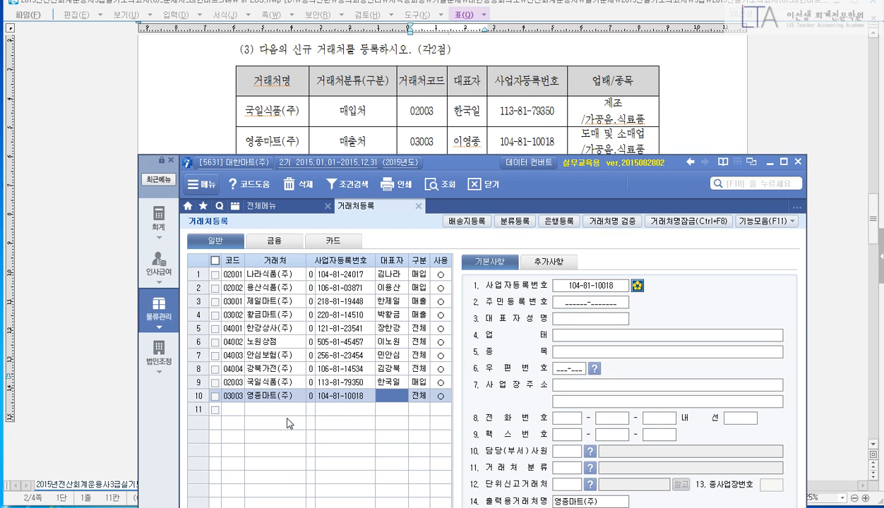
# Enter the representative's name for 영종마트(주) and set its 구분 to 매출.
pyautogui.write('이영종')
pyautogui.press('Return')
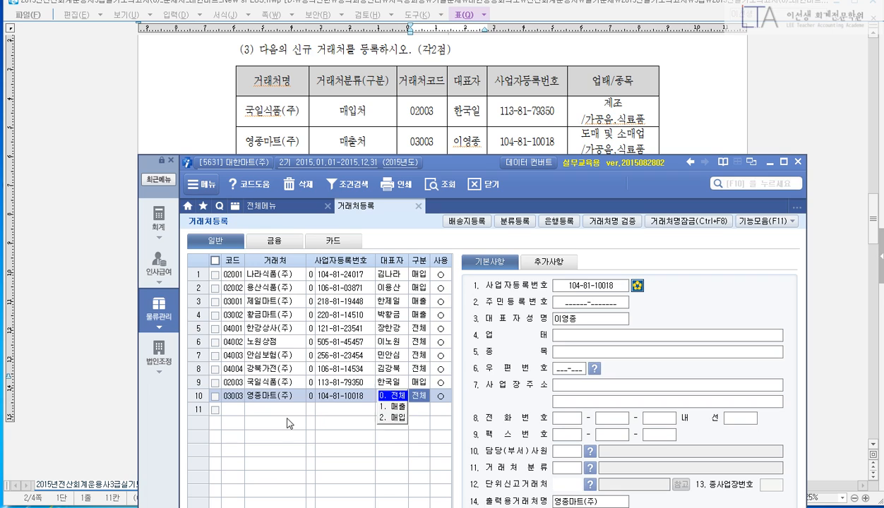
pyautogui.press('Return')
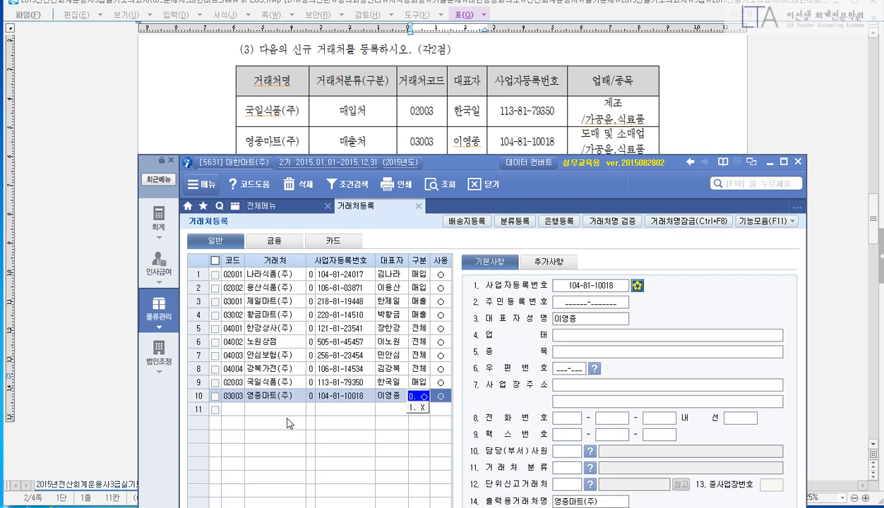
pyautogui.press('Return')
pyautogui.press('Return')
pyautogui.press('Return')
pyautogui.press('Return')
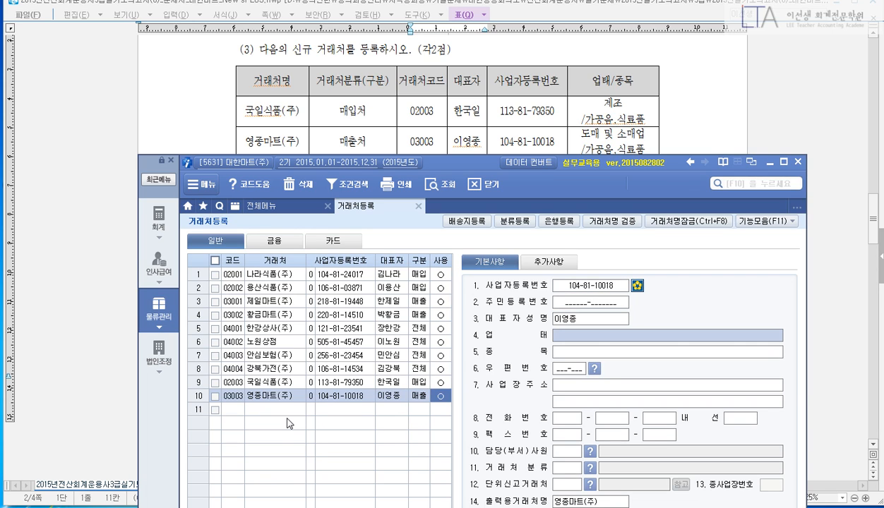
# Fill in 영종마트(주)'s basic details with 업태 도매 및 소매업 and 종목 가공음,식료품, and close 거래처등록.
pyautogui.write('도매 및')
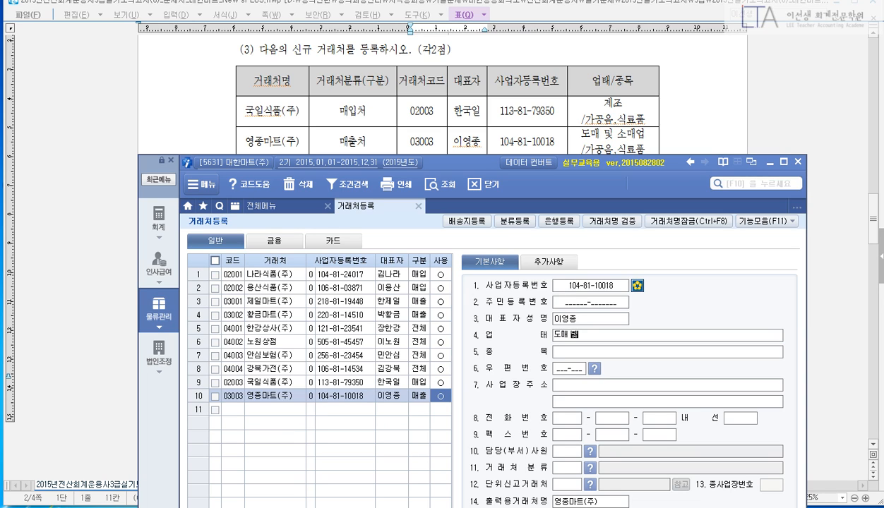
pyautogui.write('매업')
pyautogui.press('Return')
pyautogui.write('가공음,식료품')
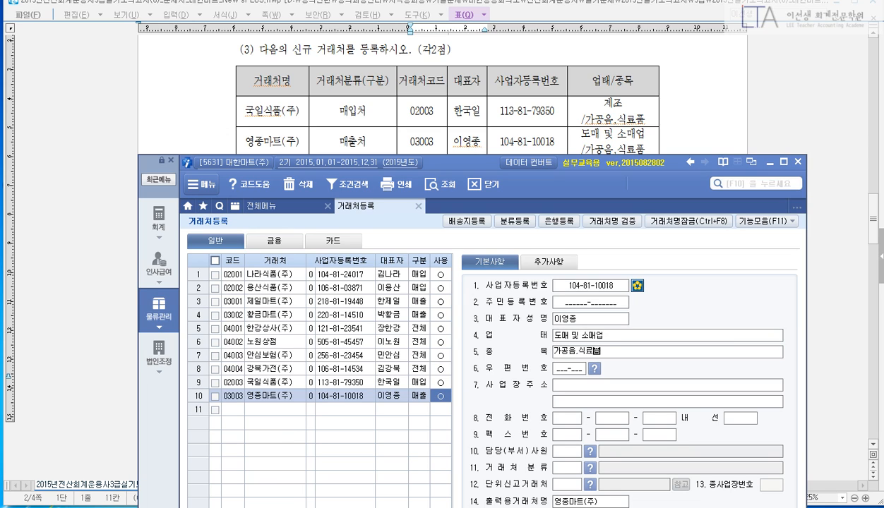
pyautogui.press('Return')
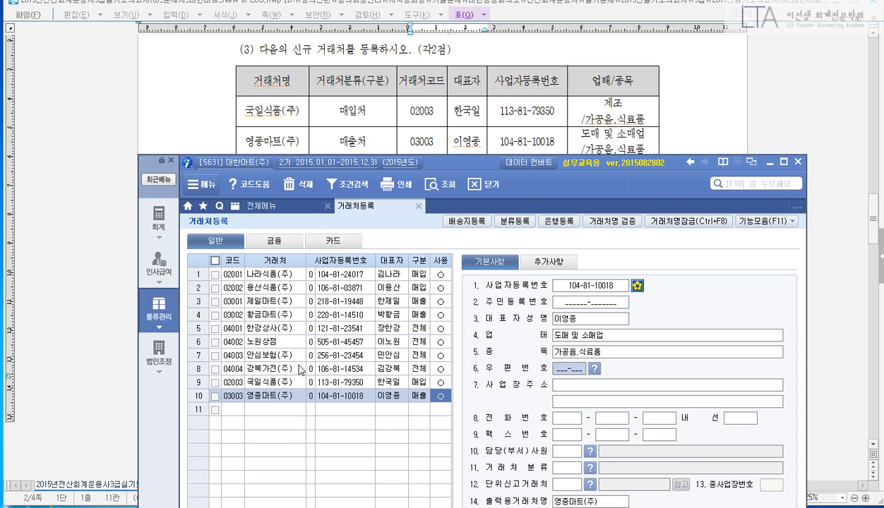
pyautogui.click(418, 205)
# Switch to the exam document and examine the time deposit table in item (4).
pyautogui.click(377, 134)
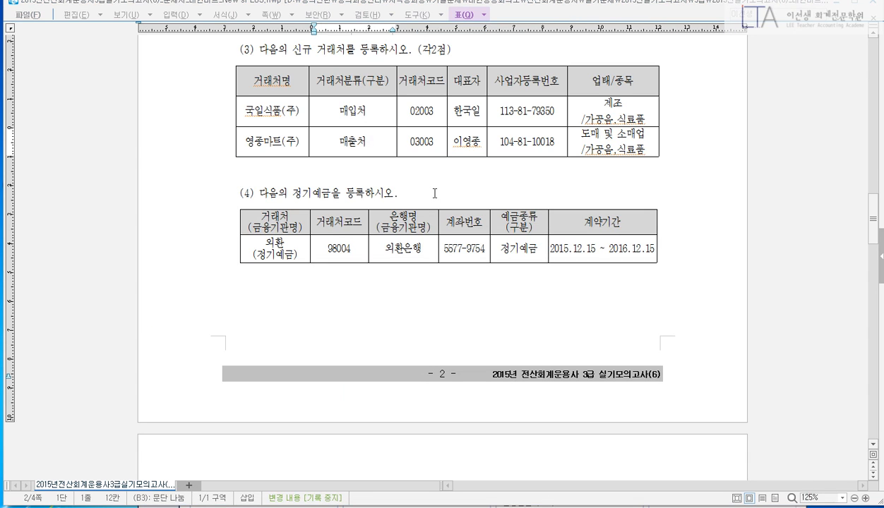
pyautogui.click(873, 444)
pyautogui.click(873, 444)
pyautogui.click(873, 444)
pyautogui.click(874, 444)
pyautogui.click(873, 444)
pyautogui.click(873, 444)
pyautogui.click(874, 444)
pyautogui.click(874, 444)
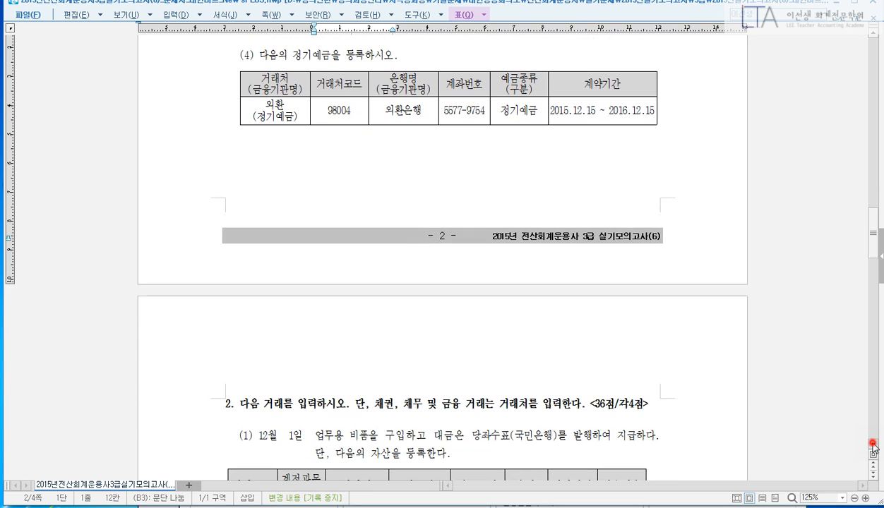
pyautogui.click(874, 444)
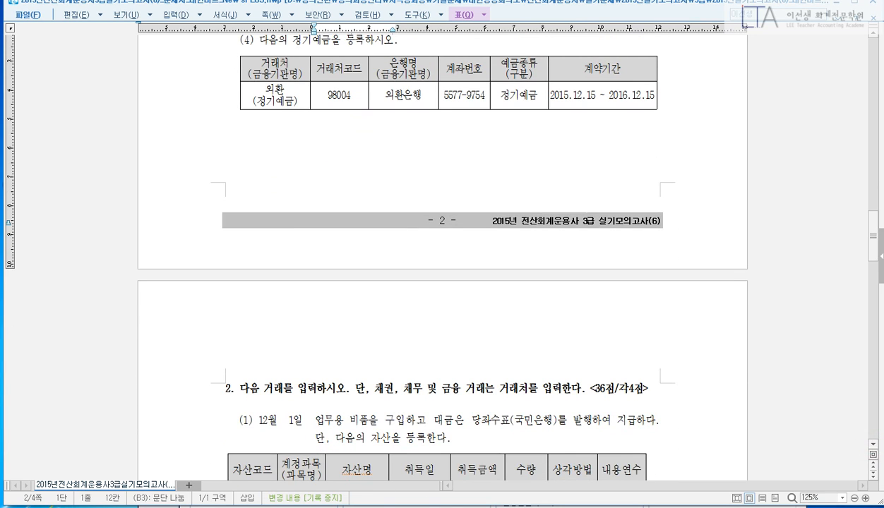
# Switch back to New sPLUS, keeping the exam table in view, and open the 금융 client list in 거래처등록.
pyautogui.click(308, 507)
pyautogui.moveTo(458, 158); pyautogui.dragTo(446, 112)
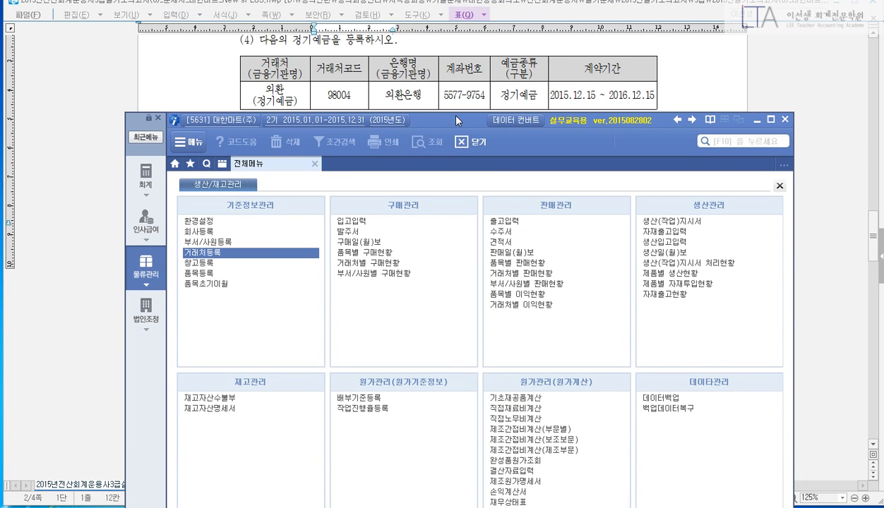
pyautogui.click(236, 253)
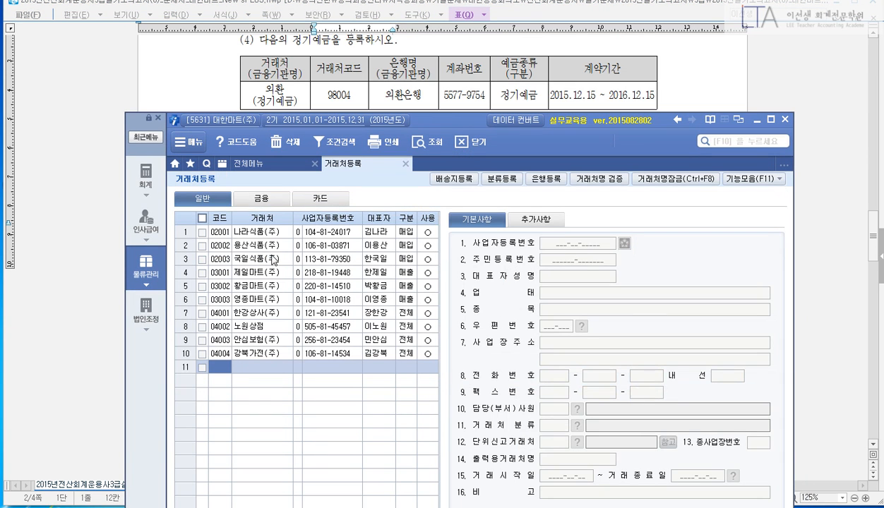
pyautogui.click(261, 203)
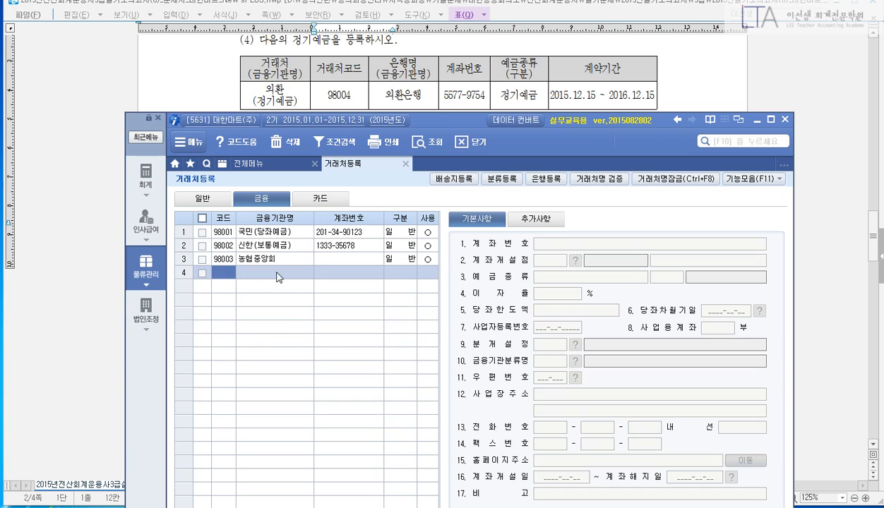
# Add the financial institution 외환(정기예금) in the next empty row with its client code from the exam's table.
pyautogui.write('98004')
pyautogui.press('Return')
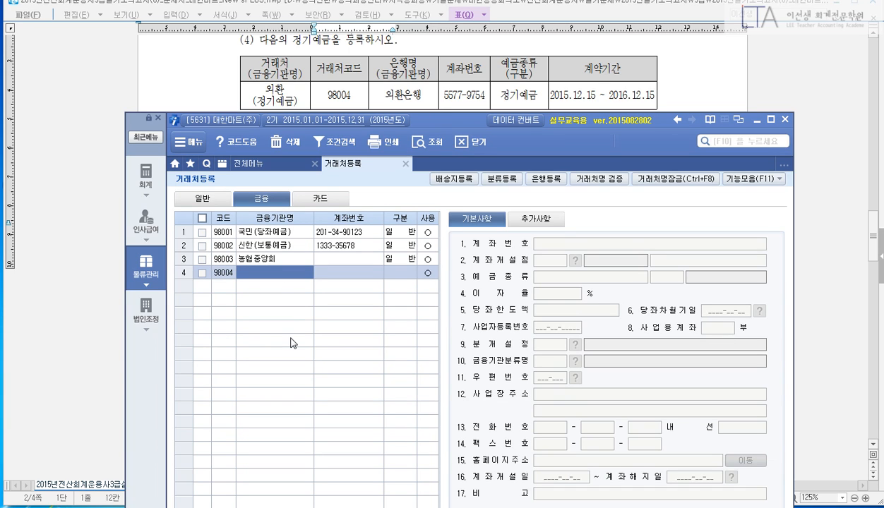
pyautogui.moveTo(241, 63); pyautogui.dragTo(299, 117)
pyautogui.moveTo(289, 274); pyautogui.dragTo(289, 117)
pyautogui.moveTo(425, 59); pyautogui.dragTo(386, 112)
pyautogui.moveTo(383, 77); pyautogui.dragTo(409, 105)
pyautogui.press('Escape')
pyautogui.write('외환(정기')
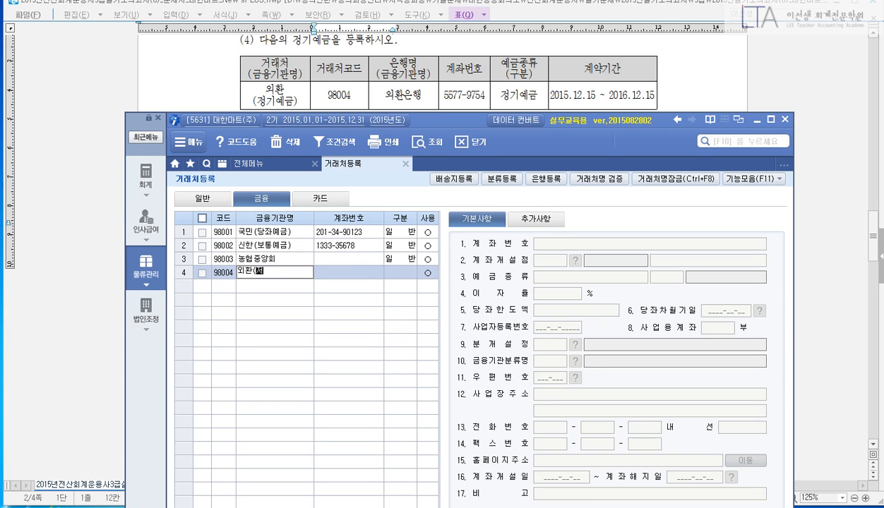
pyautogui.write('예금)')
pyautogui.press('Return')
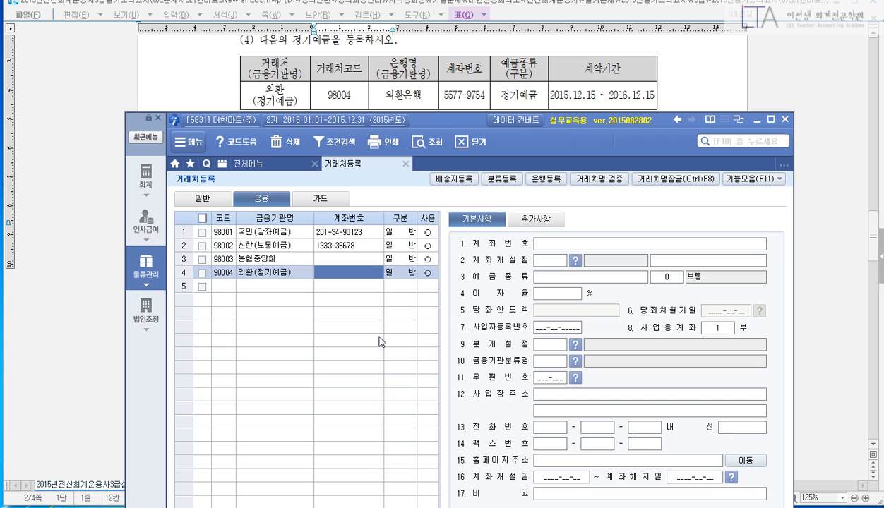
# Enter the account number for 외환(정기예금) and set its 구분 to 정기예금.
pyautogui.write('5577-9754')
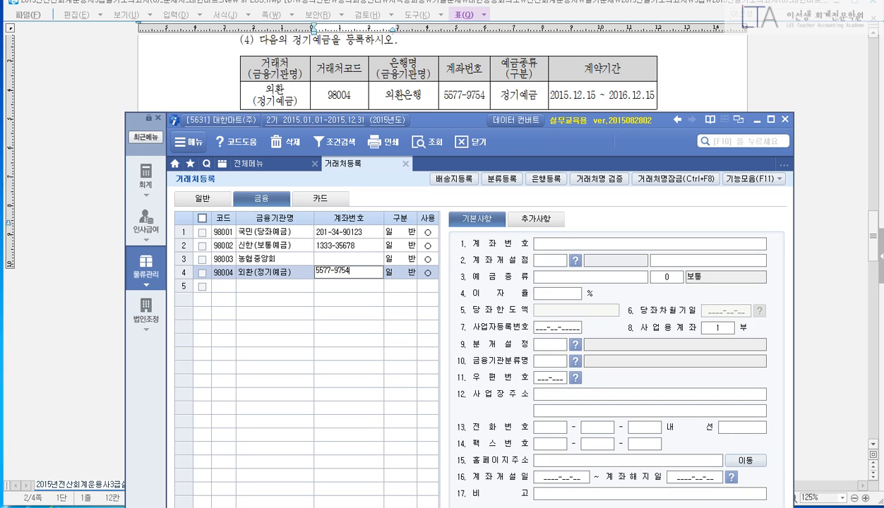
pyautogui.press('Return')
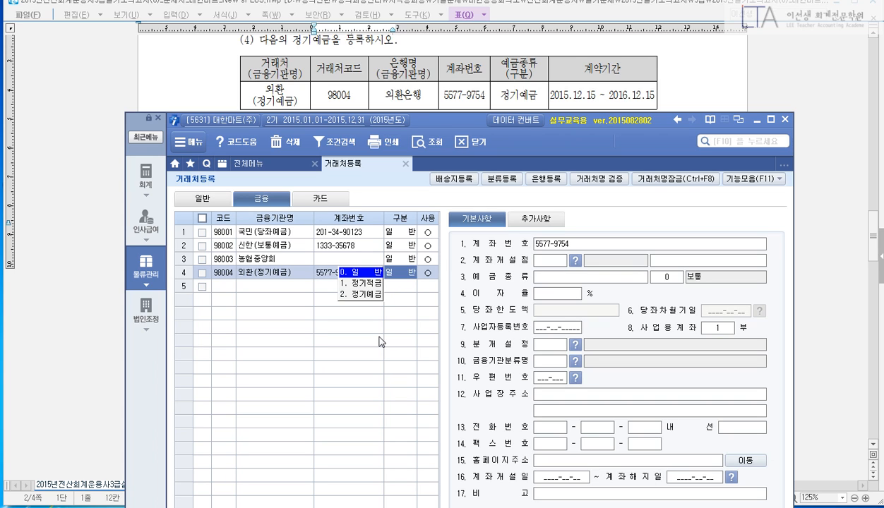
pyautogui.click(372, 295)
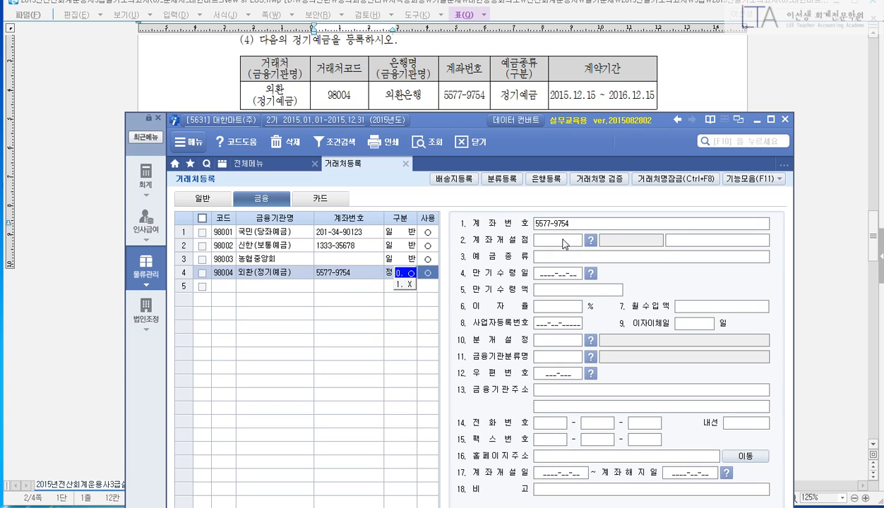
pyautogui.click(565, 243)
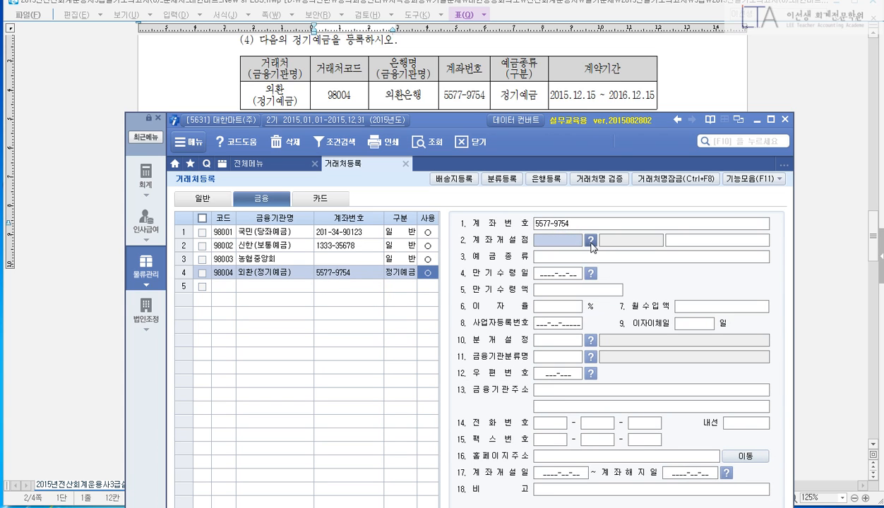
pyautogui.click(591, 240)
pyautogui.click(408, 302)
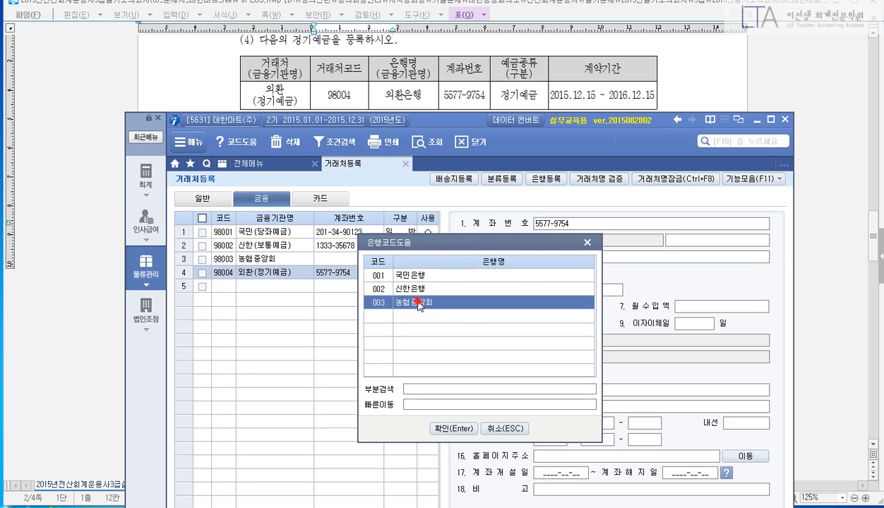
pyautogui.click(588, 243)
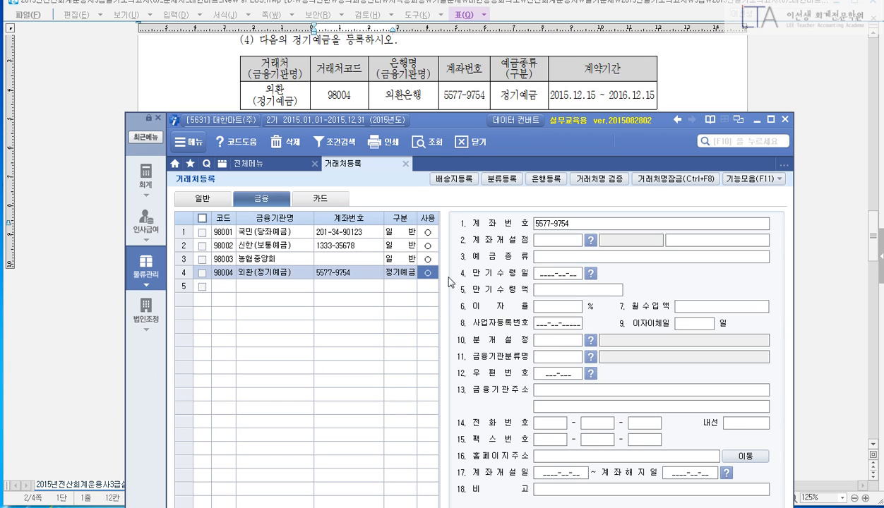
# Set the 예금종류 of 외환(정기예금) to 정기예금.
pyautogui.click(569, 257)
pyautogui.write('저ㅇㄱㅇㅖ')
pyautogui.press('BackSpace')
pyautogui.press('BackSpace')
pyautogui.press('BackSpace')
pyautogui.write('ㄱㅣㅣㅇㅖㄱㅡㅁ')
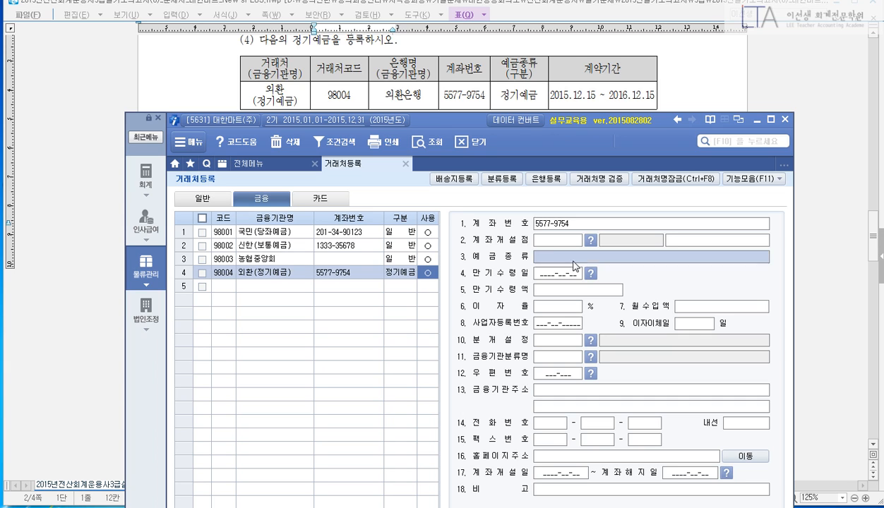
pyautogui.press('Return')
# Set the deposit's 계좌개설일 to 2015-12-15 and its 계좌해지일 to 2016-12-15.
pyautogui.click(555, 472)
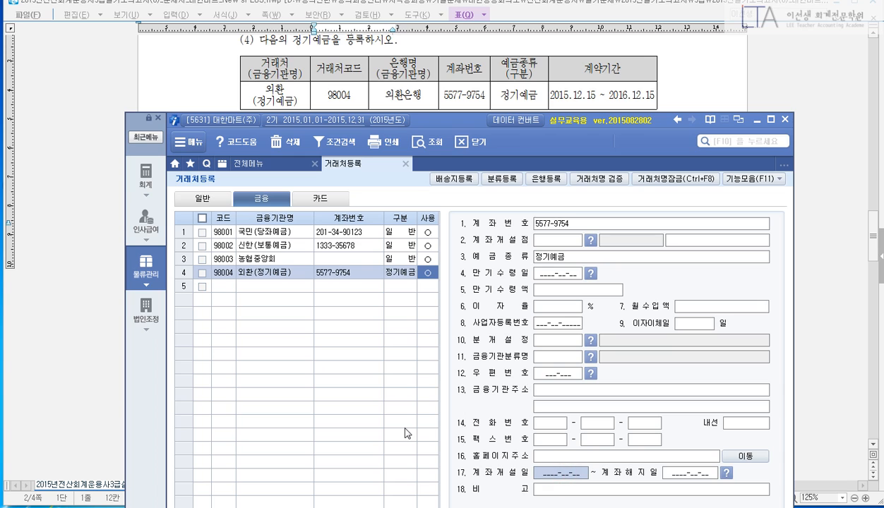
pyautogui.write('201')
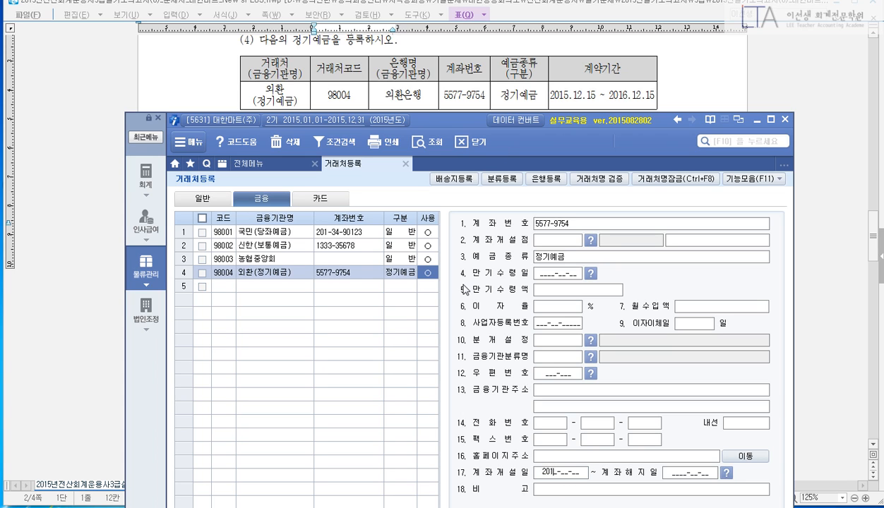
pyautogui.write('5-12-15')
pyautogui.press('Return')
pyautogui.write('20')
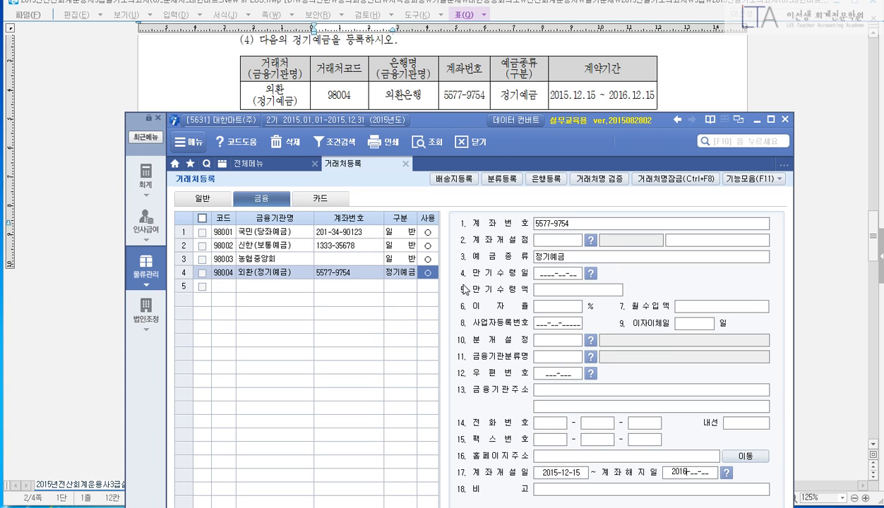
pyautogui.write('16-12-15')
pyautogui.press('Return')
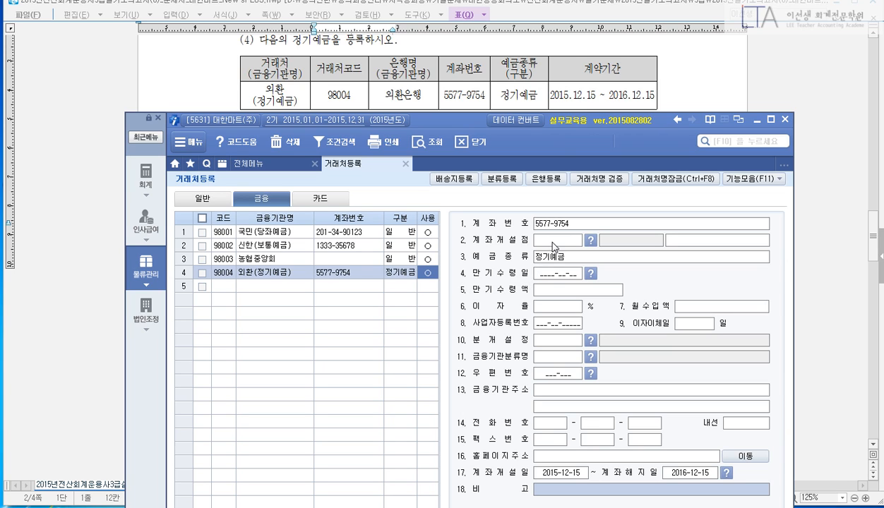
# Register 외환은행 with code 004 as a new bank in 은행등록.
pyautogui.click(554, 306)
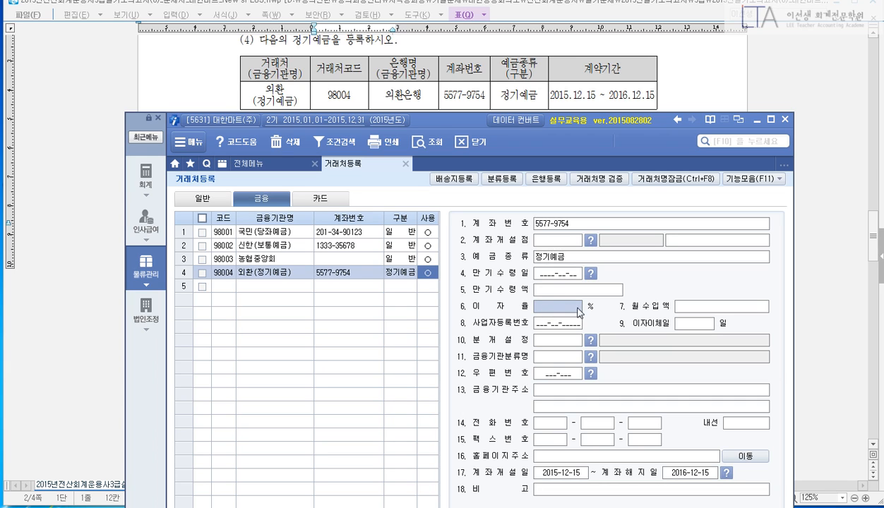
pyautogui.click(560, 275)
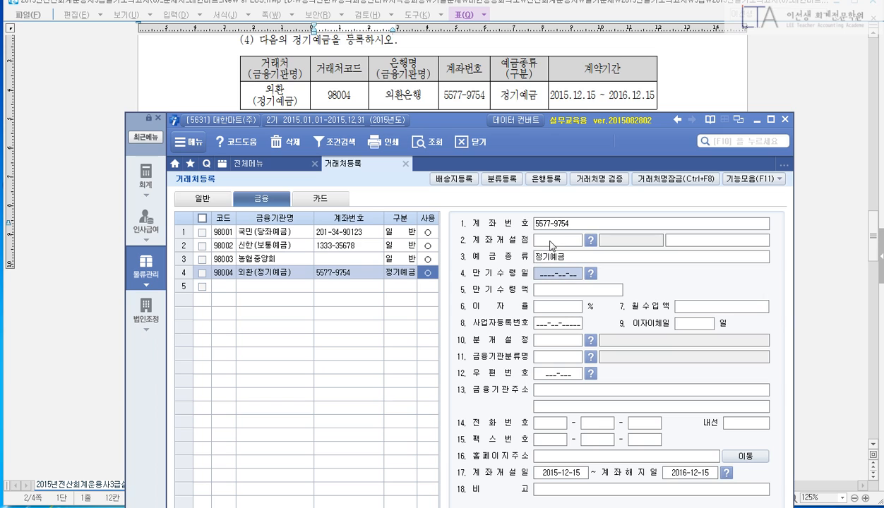
pyautogui.click(550, 246)
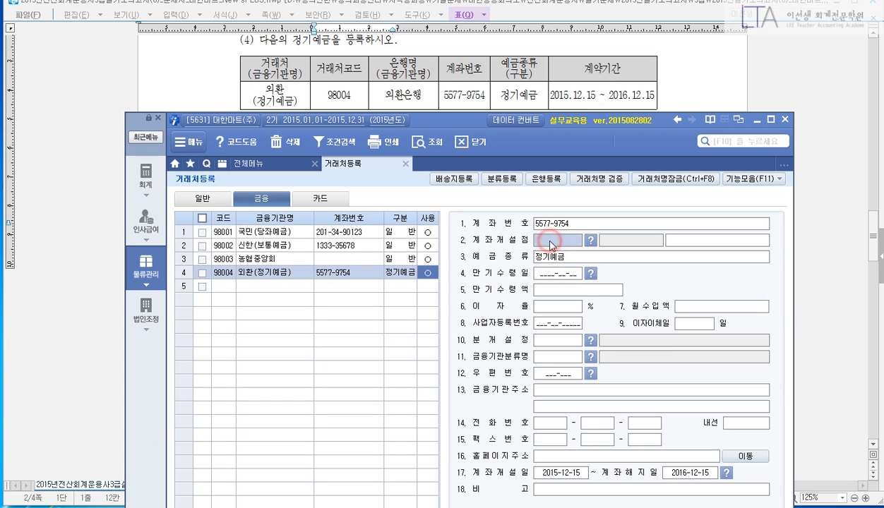
pyautogui.click(541, 178)
pyautogui.write('004')
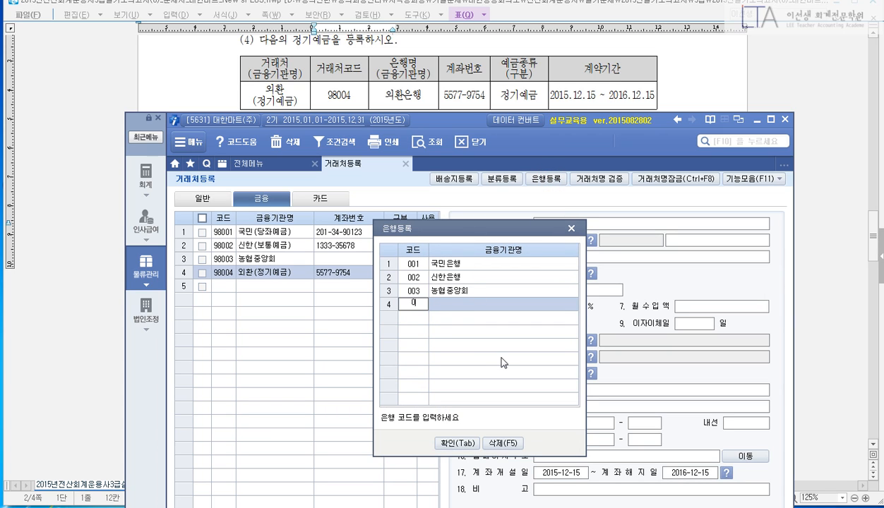
pyautogui.press('Return')
pyautogui.write('외환은행')
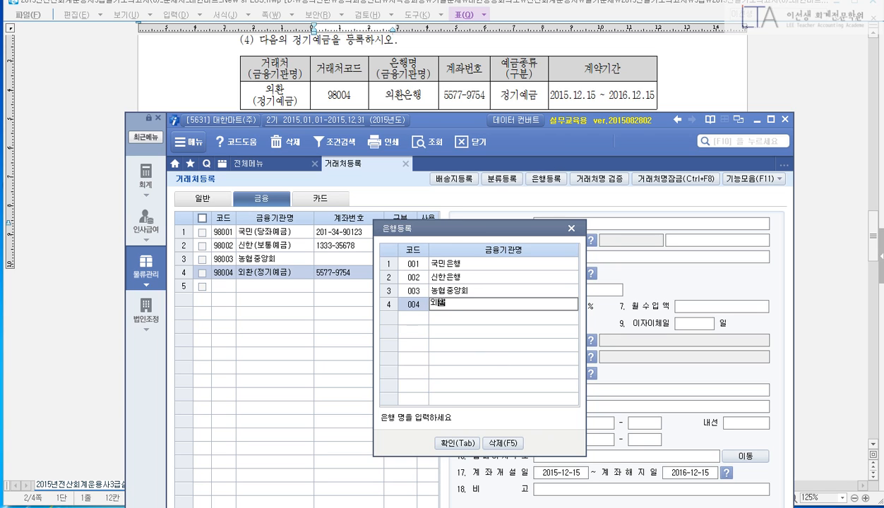
pyautogui.press('Return')
pyautogui.press('Escape')
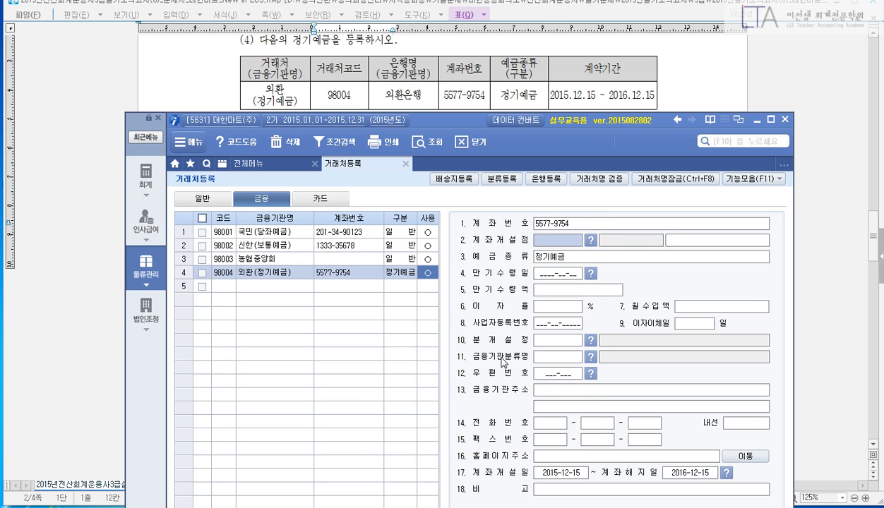
# Set the 계좌개설점 of 외환(정기예금) to 외환은행, code 004, from the bank code list.
pyautogui.press('F2')
pyautogui.press('Down')
pyautogui.press('Down')
pyautogui.press('Down')
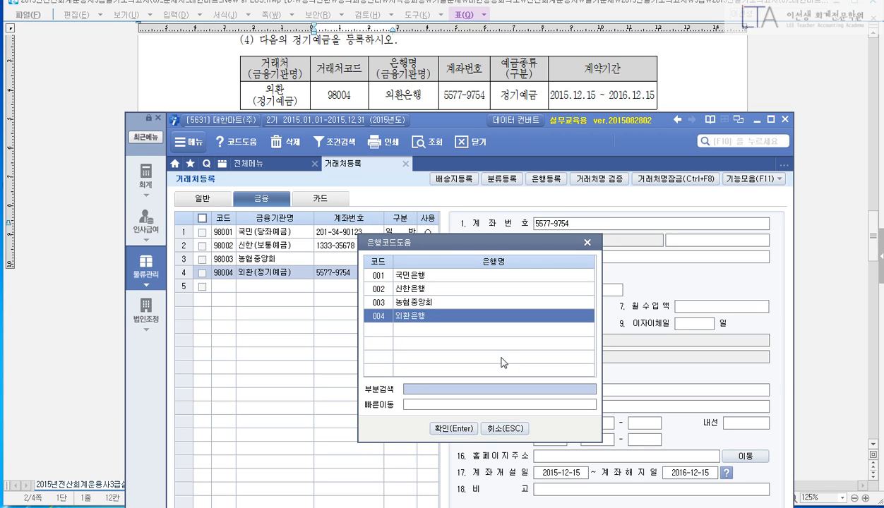
pyautogui.press('Return')
# Set the 만기수령일 of 외환(정기예금) to 2016-12-15.
pyautogui.press('Return')
pyautogui.write('2___-__-__')
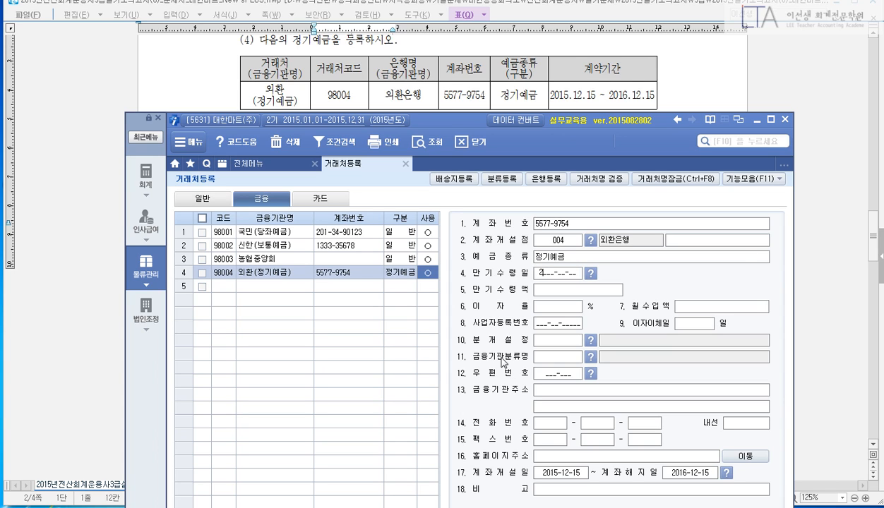
pyautogui.press('Return')
pyautogui.press('Return')
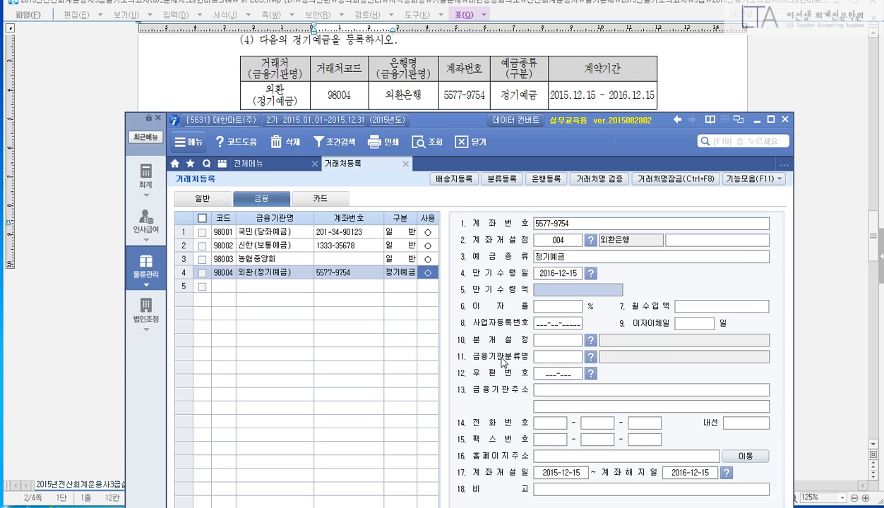
# Set the 이자율 of 외환(정기예금) to 4%.
pyautogui.write('4')
pyautogui.press('Return')
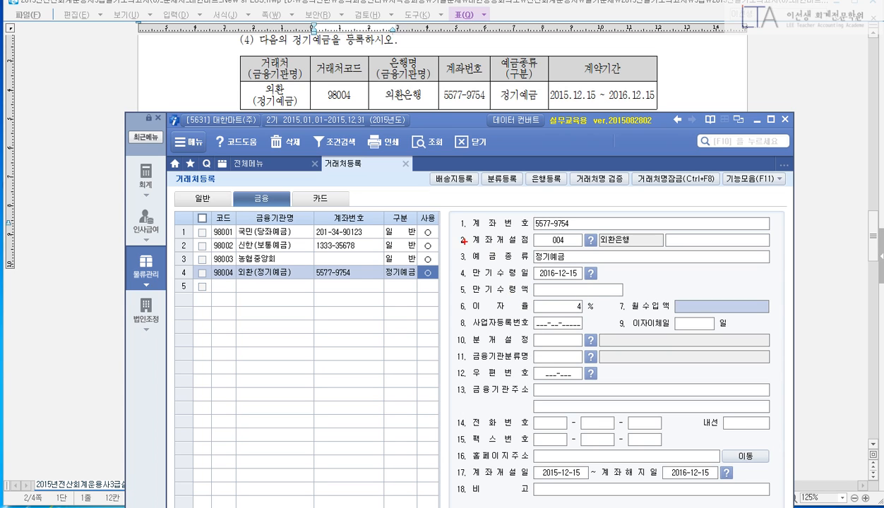
pyautogui.moveTo(455, 230); pyautogui.dragTo(649, 250)
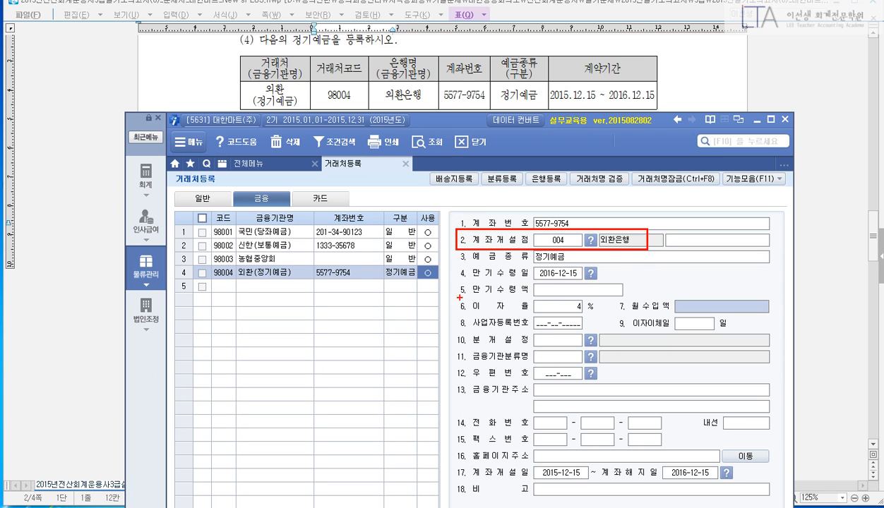
pyautogui.moveTo(455, 299); pyautogui.dragTo(601, 323)
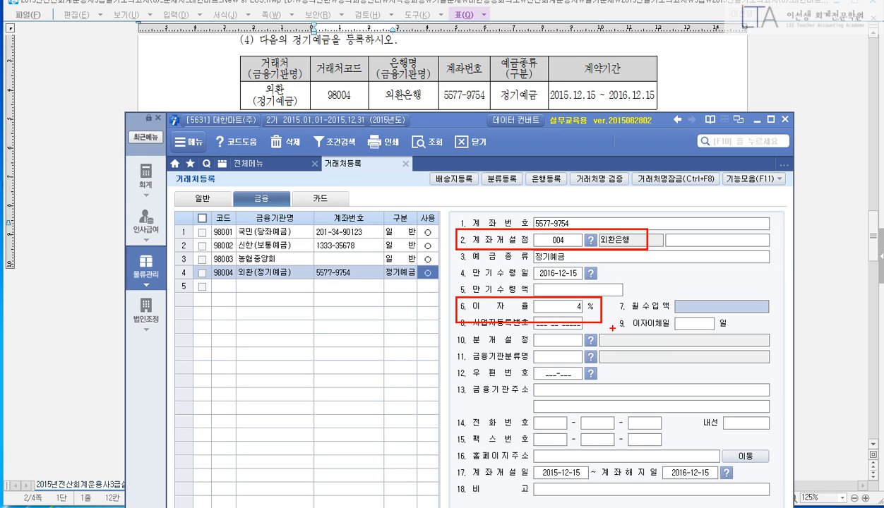
pyautogui.press('Escape')
# Clear the 계좌개설점, 만기수령일 and 이자율 values of 외환(정기예금).
pyautogui.click(562, 242)
pyautogui.press('Delete')
pyautogui.click(563, 276)
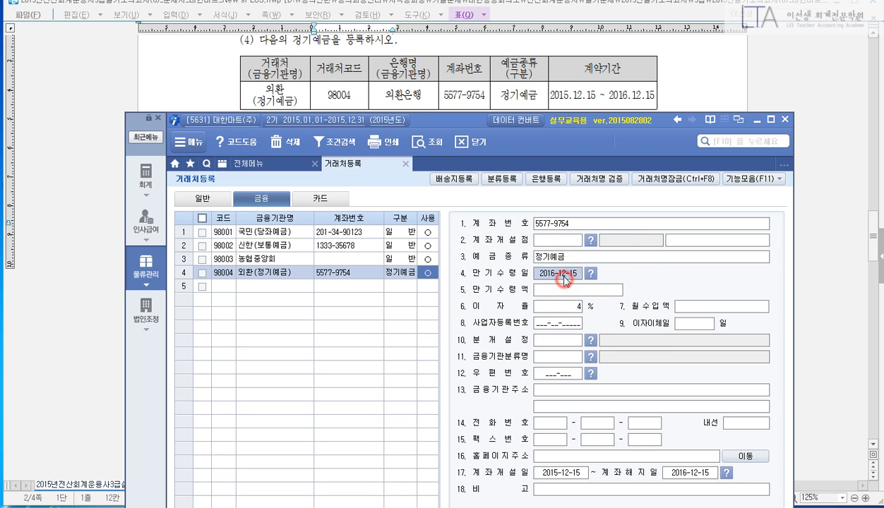
pyautogui.press('Delete')
pyautogui.click(564, 289)
pyautogui.click(564, 305)
pyautogui.press('Delete')
pyautogui.click(568, 291)
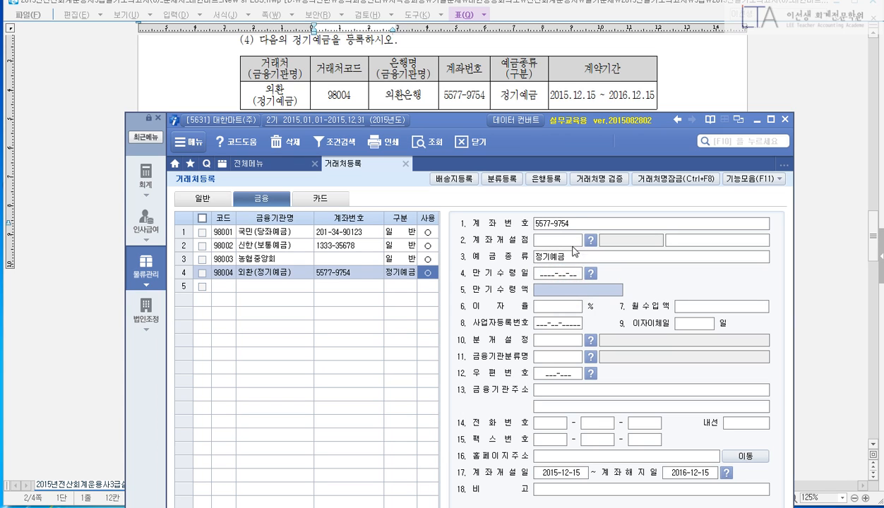
pyautogui.click(566, 223)
pyautogui.click(563, 256)
pyautogui.click(569, 472)
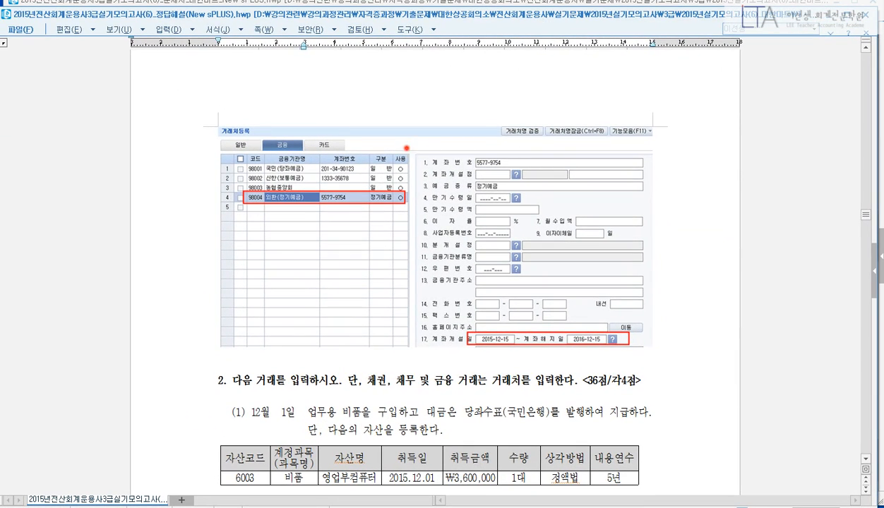
# Review the 외환(정기예금) registration in the answer document and the problem 2 transactions in the exam paper.
pyautogui.moveTo(407, 147); pyautogui.dragTo(682, 369)
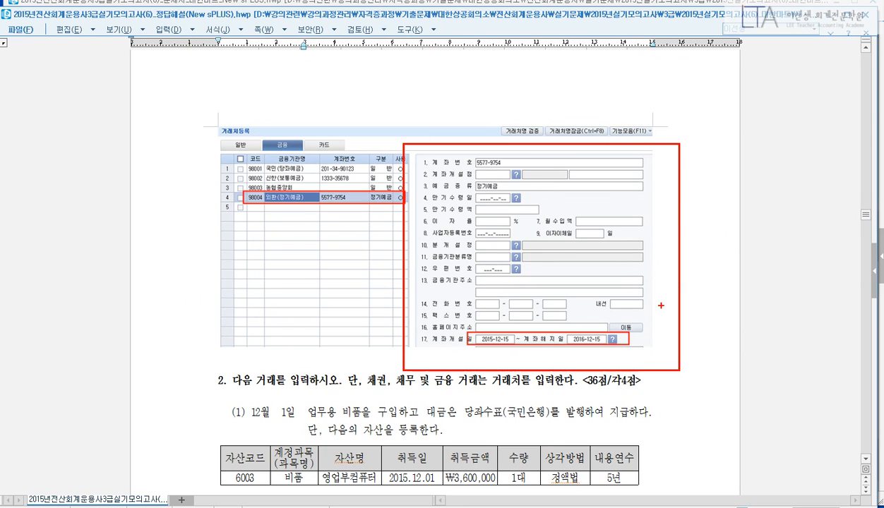
pyautogui.press('Escape')
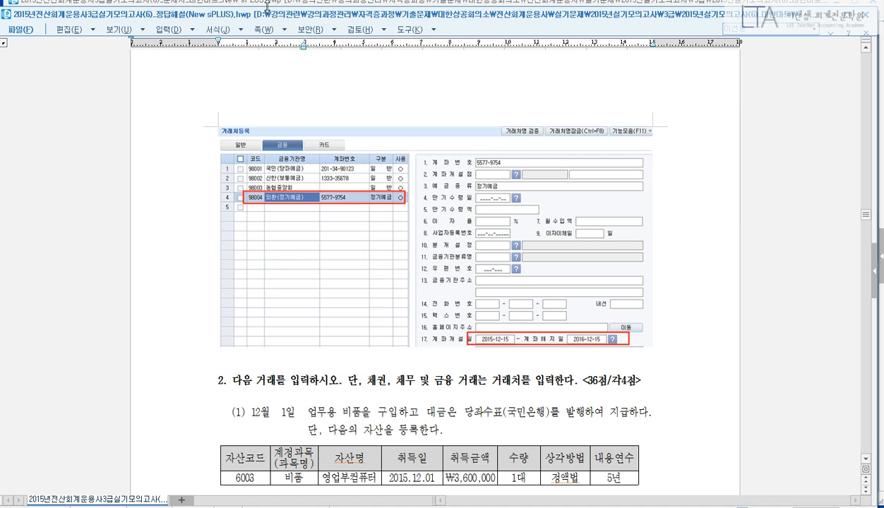
pyautogui.moveTo(266, 2); pyautogui.dragTo(0, 14)
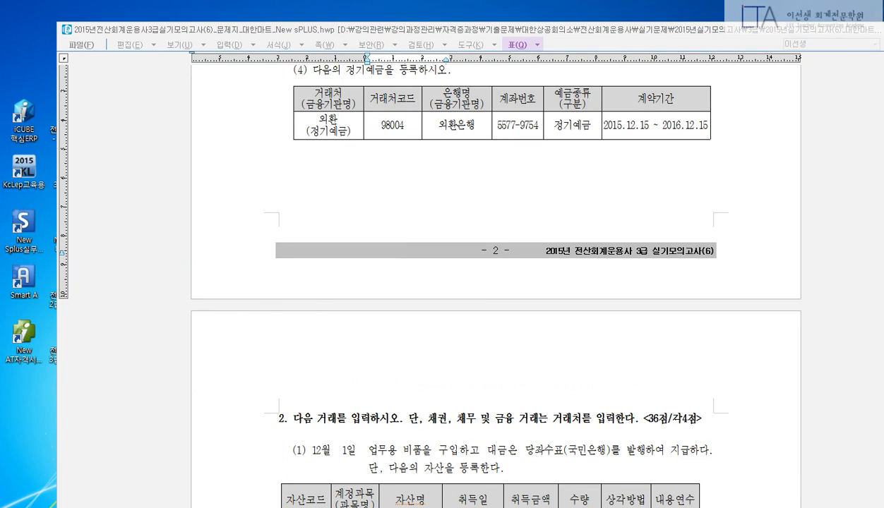
pyautogui.doubleClick(171, 29)
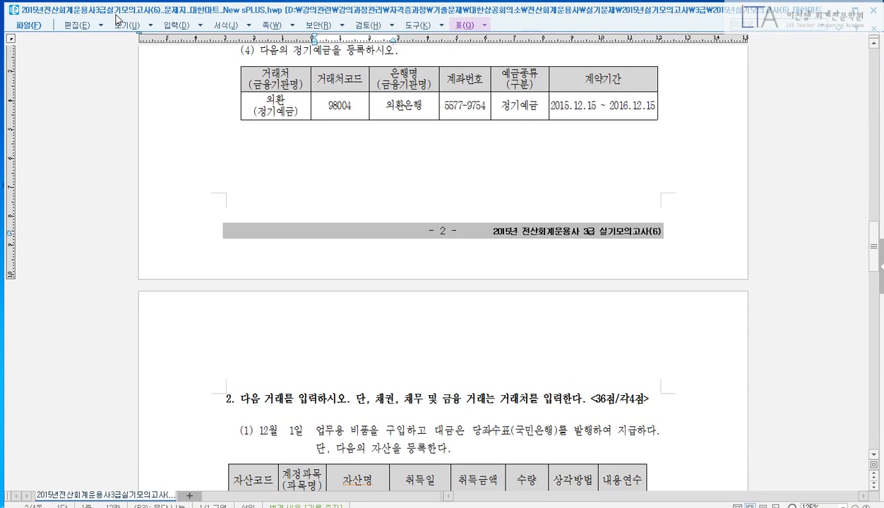
pyautogui.click(488, 360)
pyautogui.scroll(-6, 537, 357)
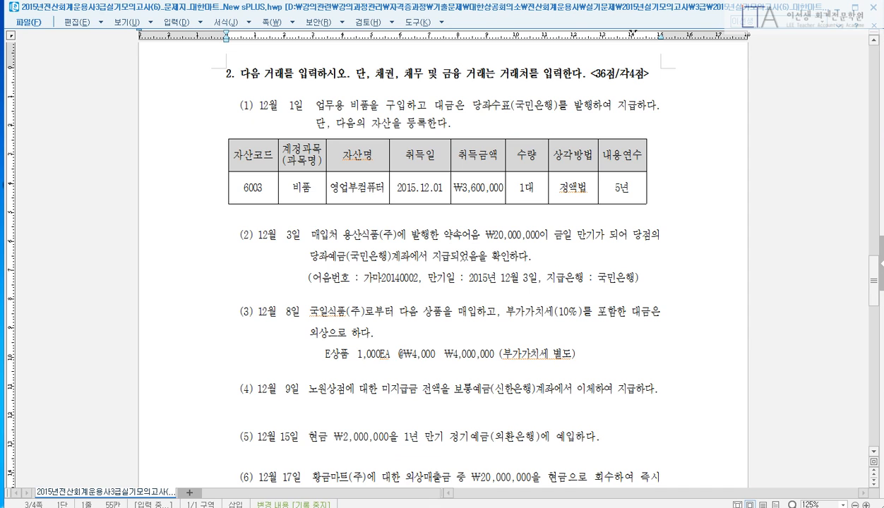
pyautogui.scroll(-1, 618, 340)
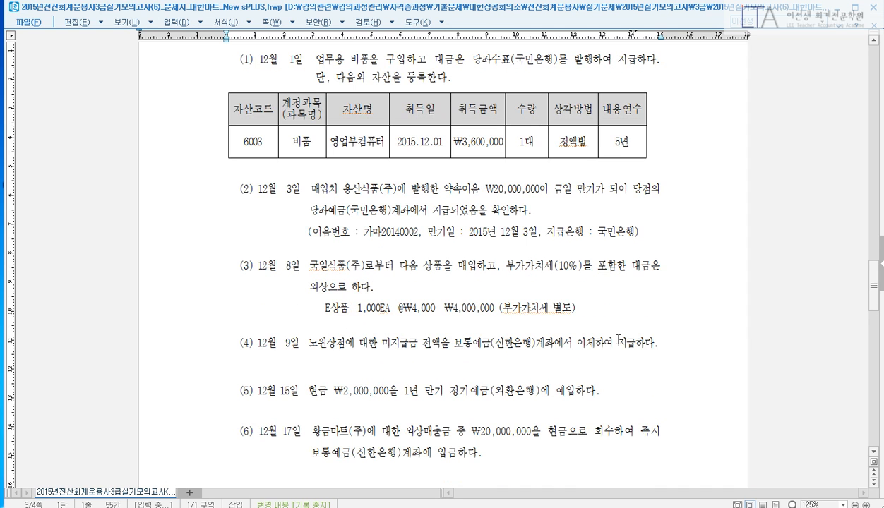
# In New sPLUS, replace 거래처등록 with the 회계 module's 고정자산등록 and set its 고정자산계정과목 to 212 비품.
pyautogui.click(272, 507)
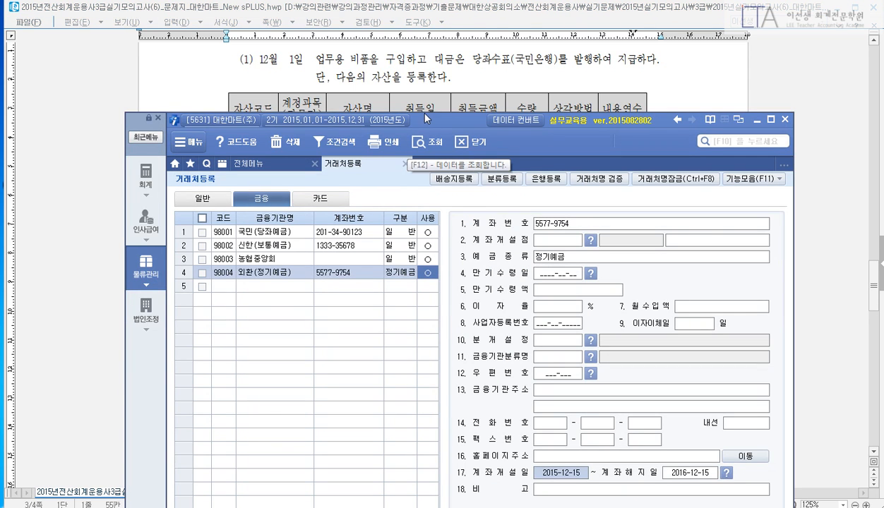
pyautogui.moveTo(417, 114); pyautogui.dragTo(426, 180)
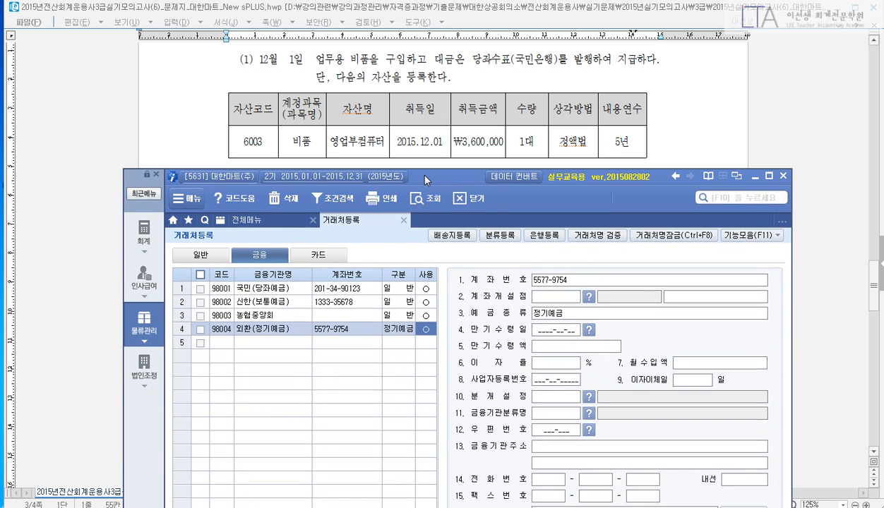
pyautogui.click(404, 220)
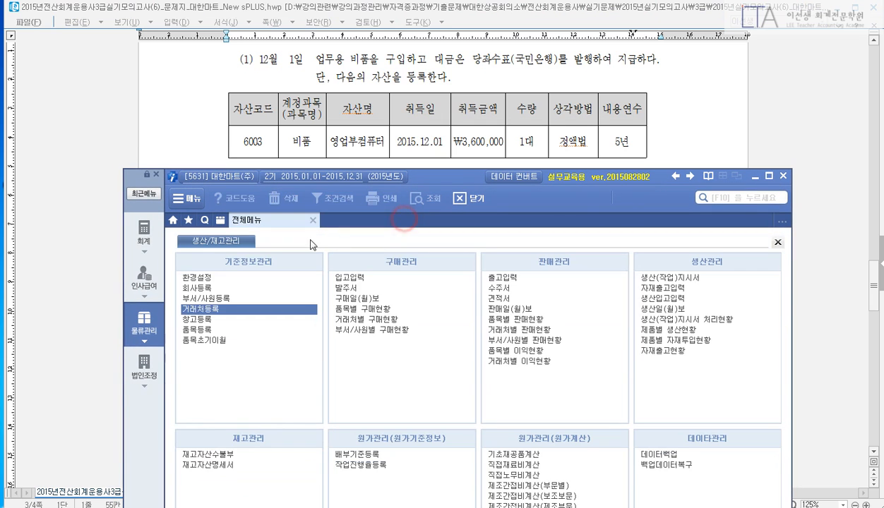
pyautogui.click(141, 233)
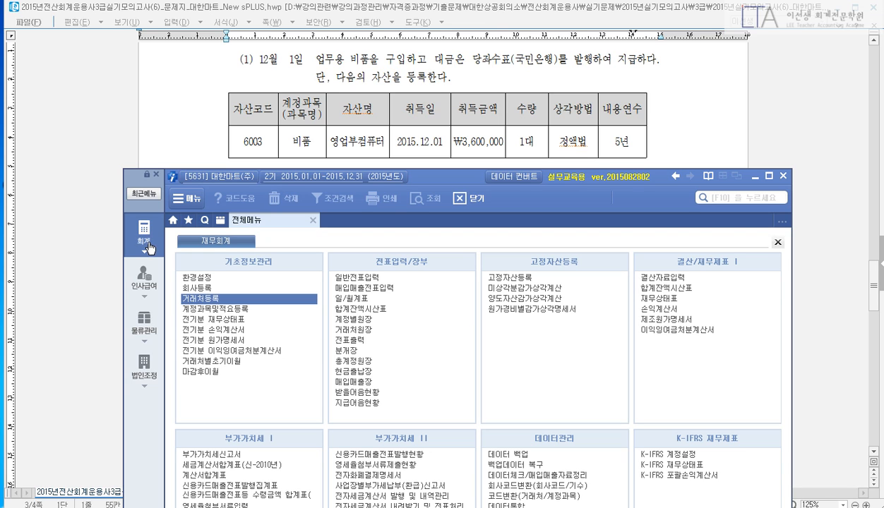
pyautogui.click(553, 280)
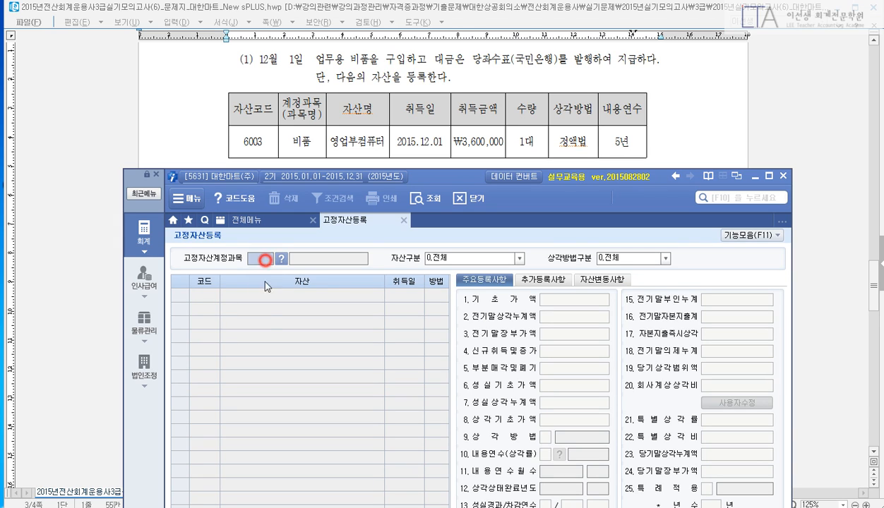
pyautogui.write('212')
pyautogui.press('Return')
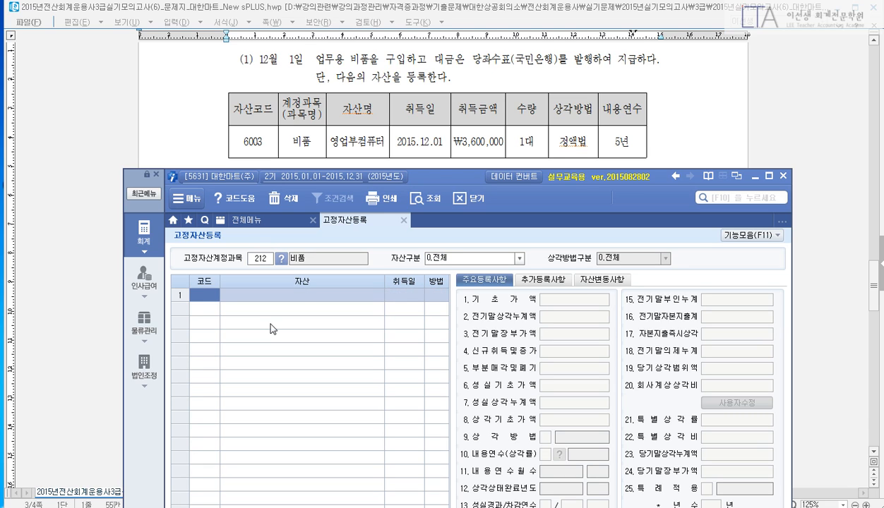
# Add the fixed asset 영업부컴퓨터 with code 6003 and 취득일 2015-12-01.
pyautogui.write('6003')
pyautogui.press('Return')
pyautogui.write('영업부')
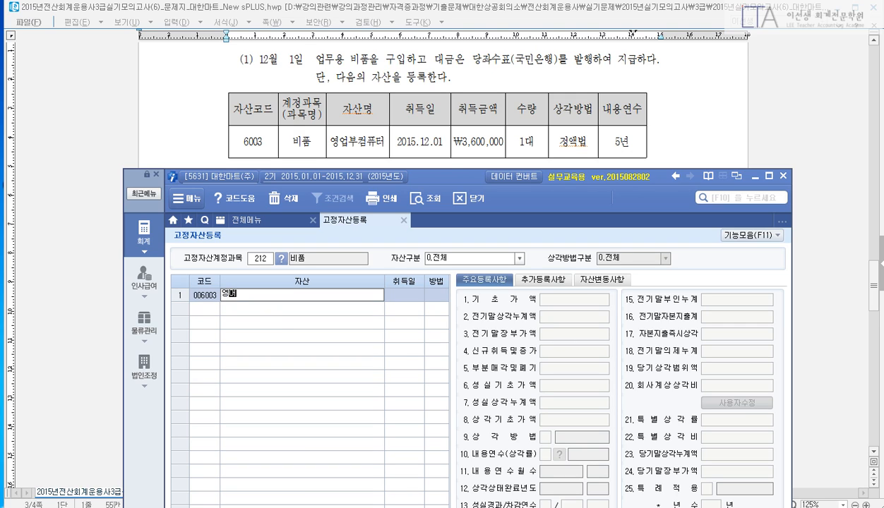
pyautogui.write('컴퓨터')
pyautogui.press('Return')
pyautogui.write('20151201')
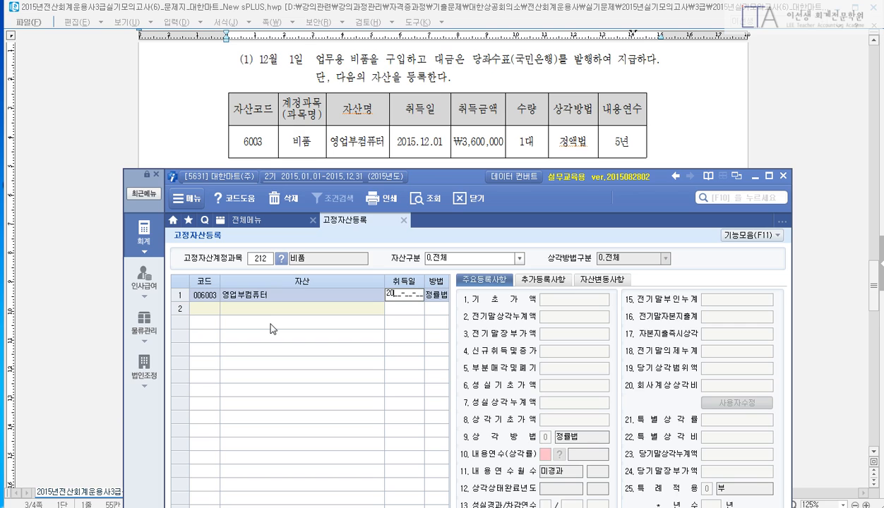
pyautogui.press('Return')
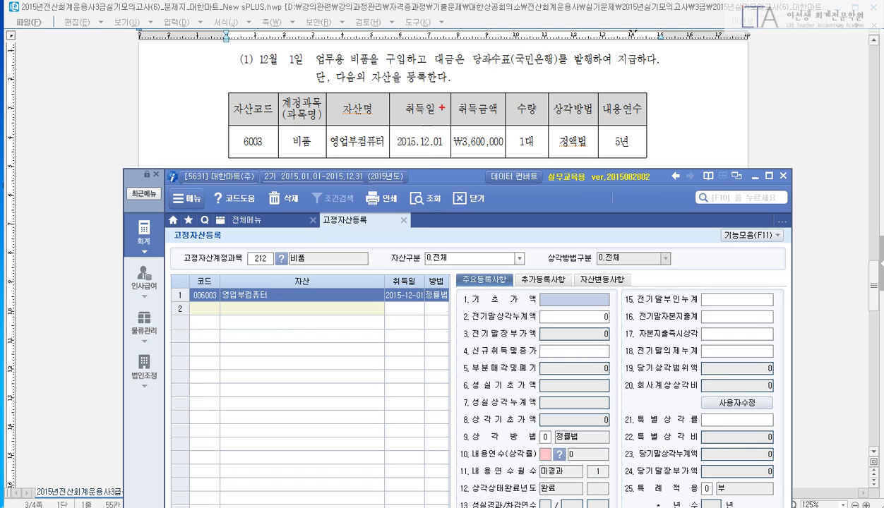
# Enter 3,600,000 as the 신규취득및증가 amount of 영업부컴퓨터.
pyautogui.moveTo(454, 92); pyautogui.dragTo(510, 171)
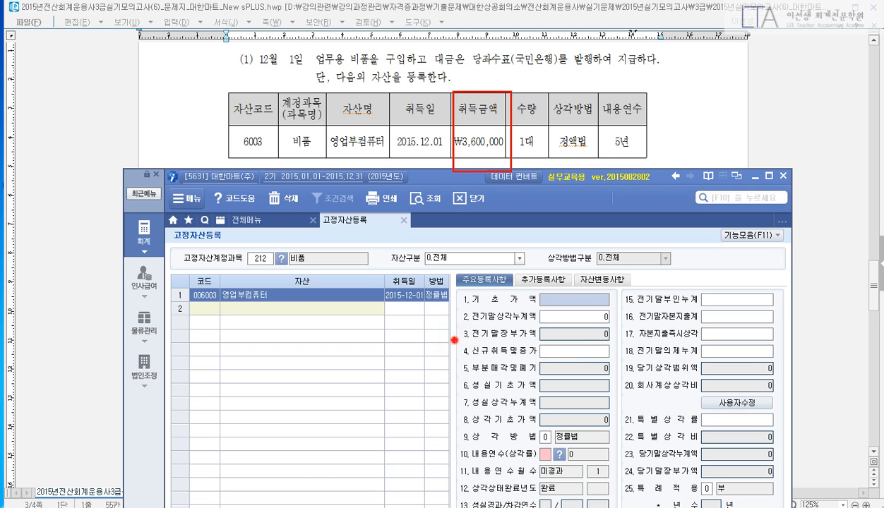
pyautogui.moveTo(454, 338); pyautogui.dragTo(617, 368)
pyautogui.press('Escape')
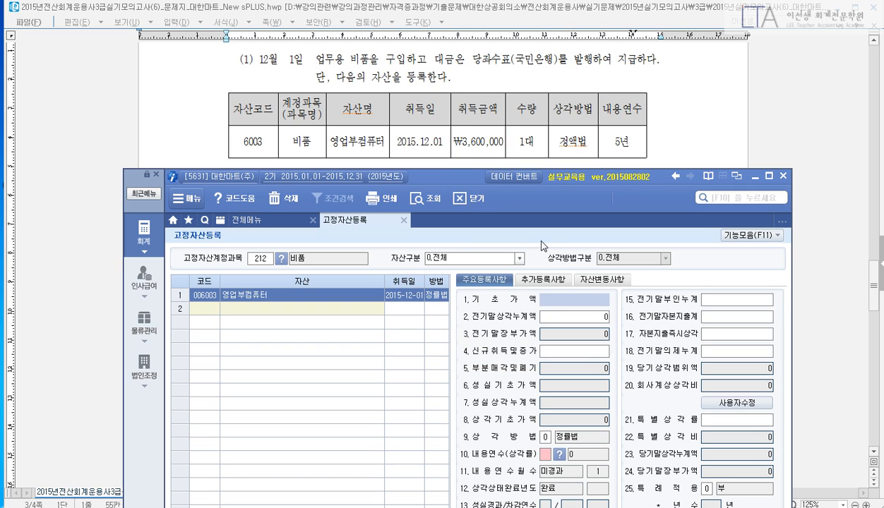
pyautogui.click(595, 349)
pyautogui.write('3600000')
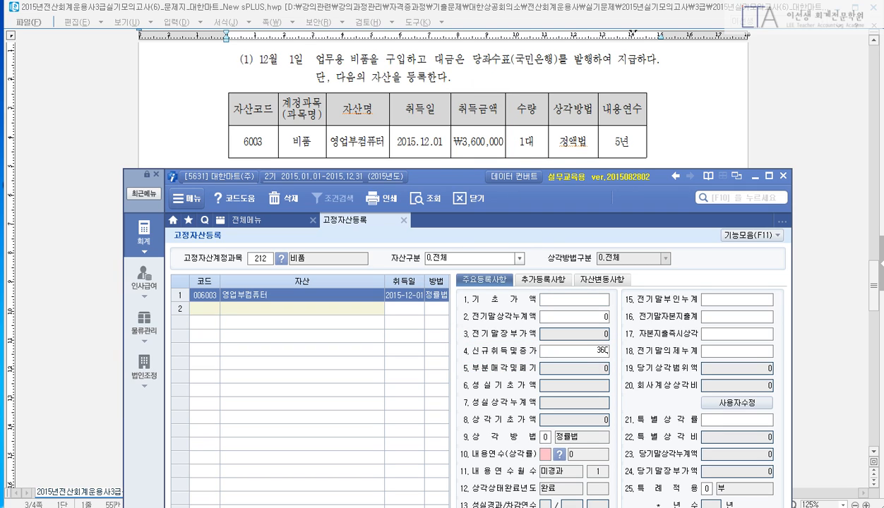
pyautogui.press('Return')
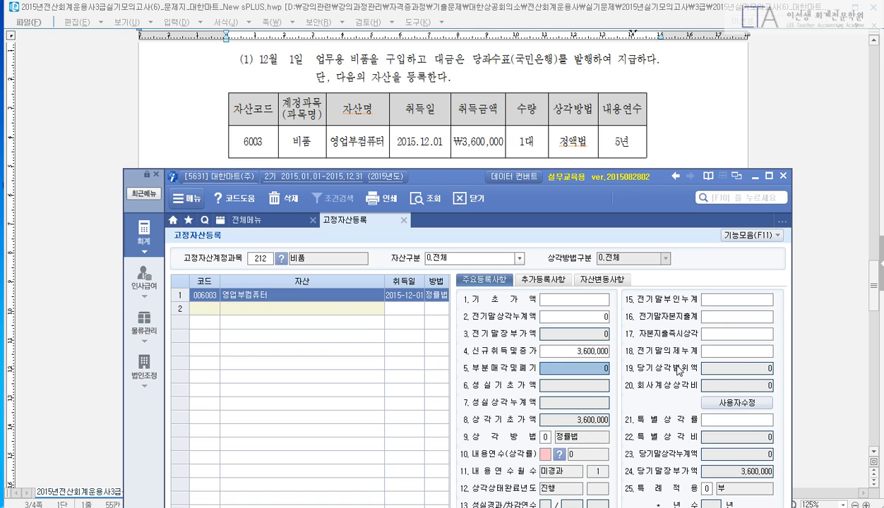
# Set the 상각방법 of 영업부컴퓨터 to 1 정액법 and its 내용연수 to 5.
pyautogui.click(542, 433)
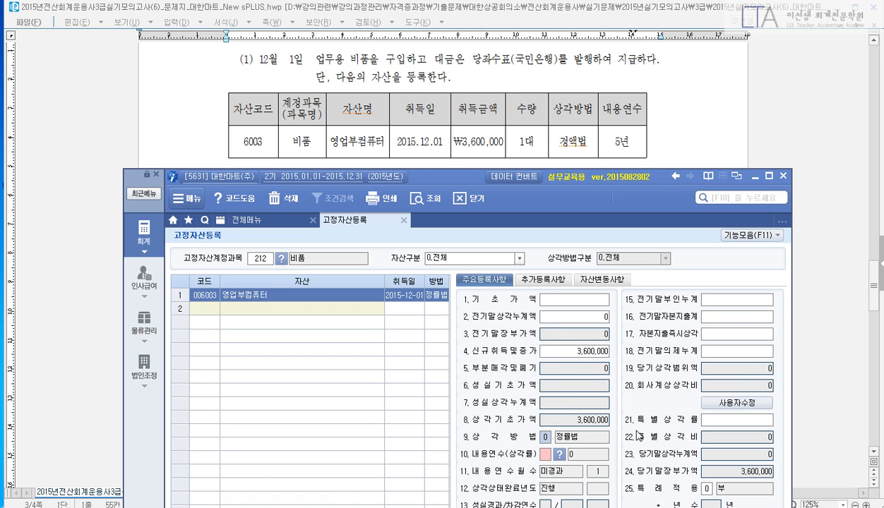
pyautogui.write('1')
pyautogui.press('Return')
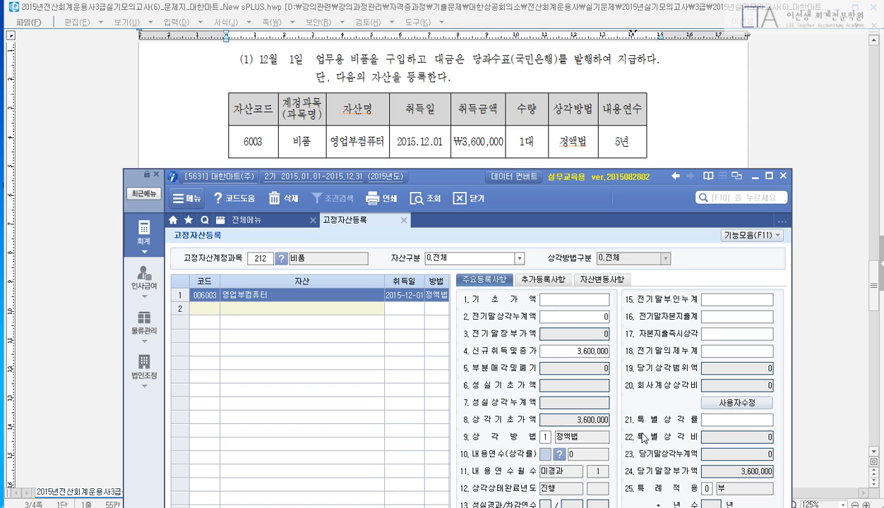
pyautogui.write('5')
pyautogui.press('Return')
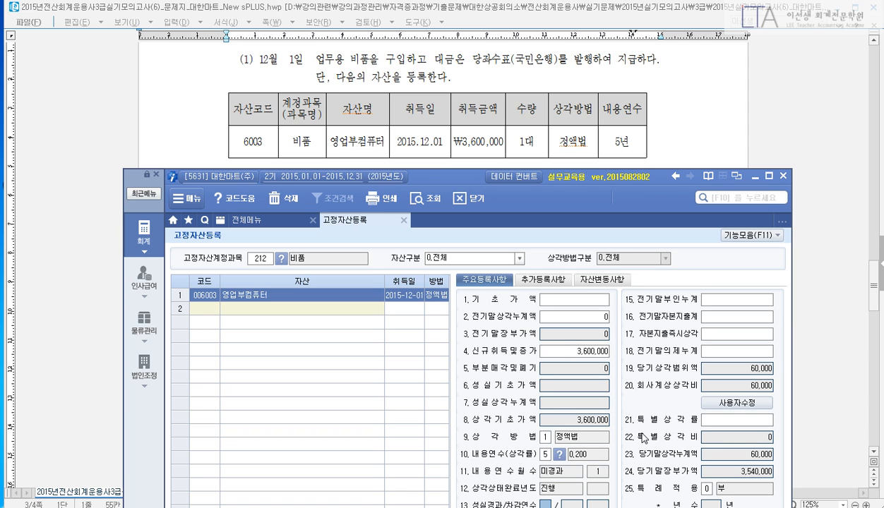
# Set the 취득수량 of 영업부컴퓨터 to 1.
pyautogui.click(514, 141)
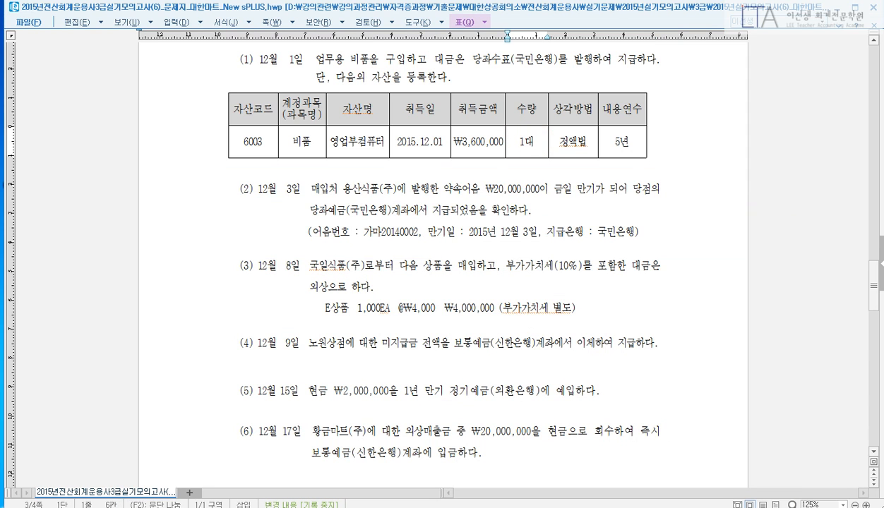
pyautogui.hotkey('alt', 'Tab')
pyautogui.moveTo(462, 182); pyautogui.dragTo(461, 45)
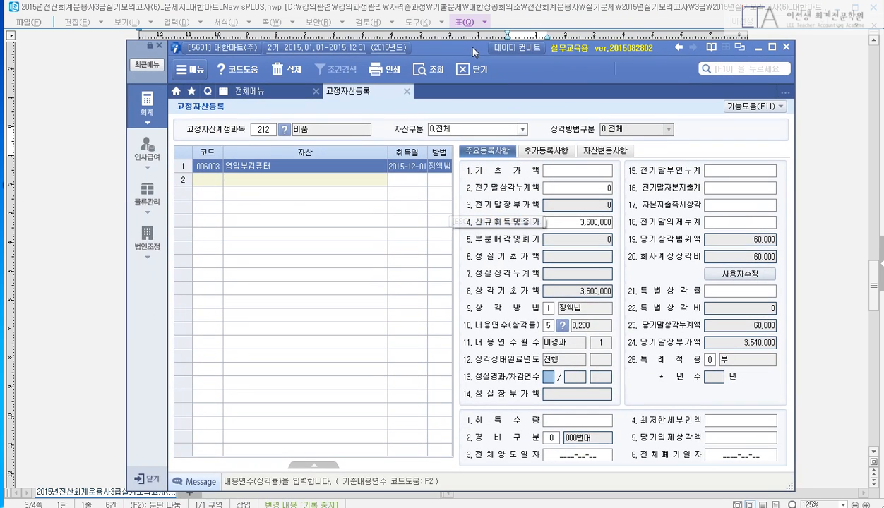
pyautogui.click(572, 419)
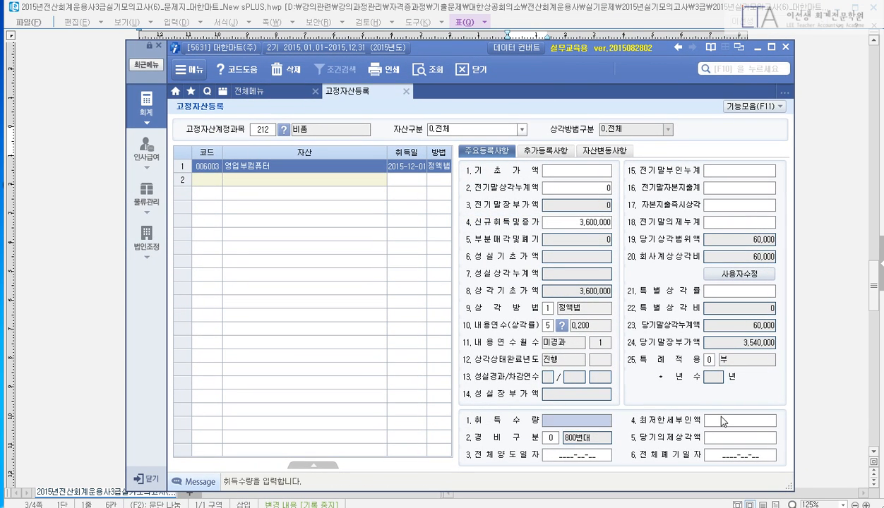
pyautogui.write('1')
pyautogui.press('Return')
pyautogui.click(720, 421)
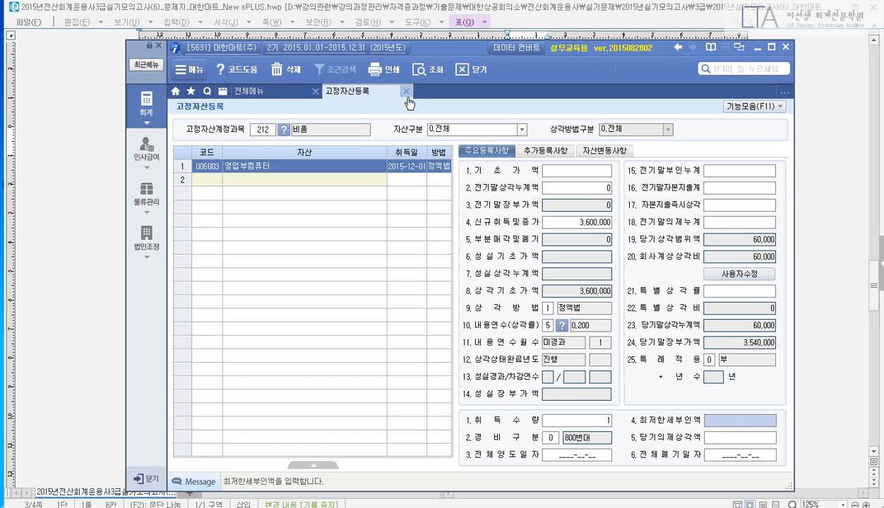
# Close 고정자산등록 and open 일반전표입력 for December 1, 2015.
pyautogui.click(406, 91)
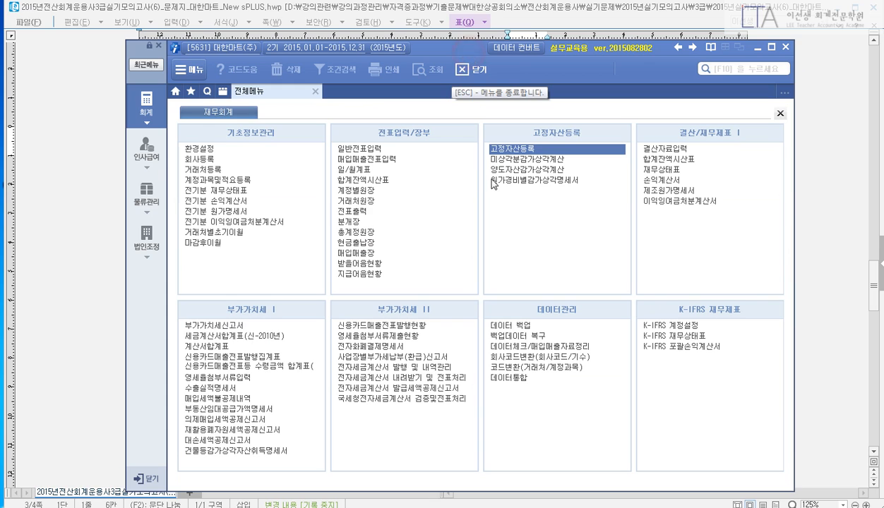
pyautogui.moveTo(454, 53); pyautogui.dragTo(477, 101)
pyautogui.click(373, 195)
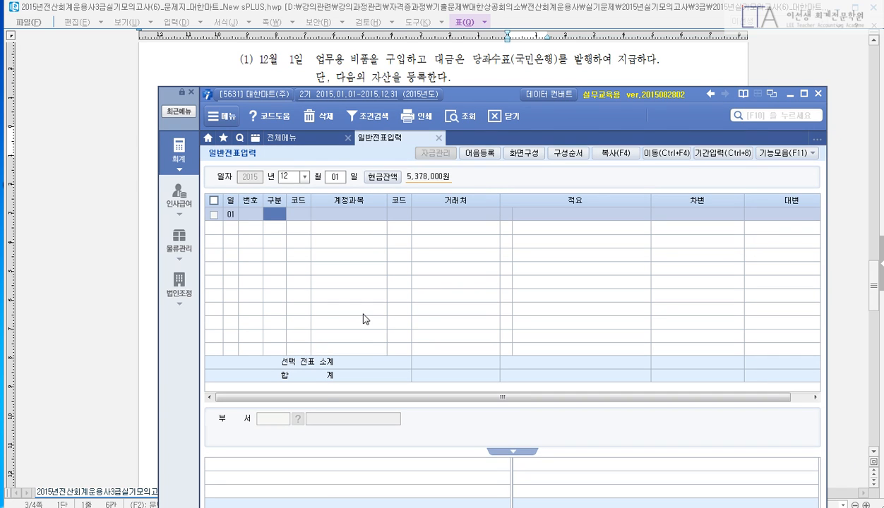
# Set the 기초코드도움 화면기준구성 of the voucher entry to 4. 계정과목(간편입력).
pyautogui.click(524, 153)
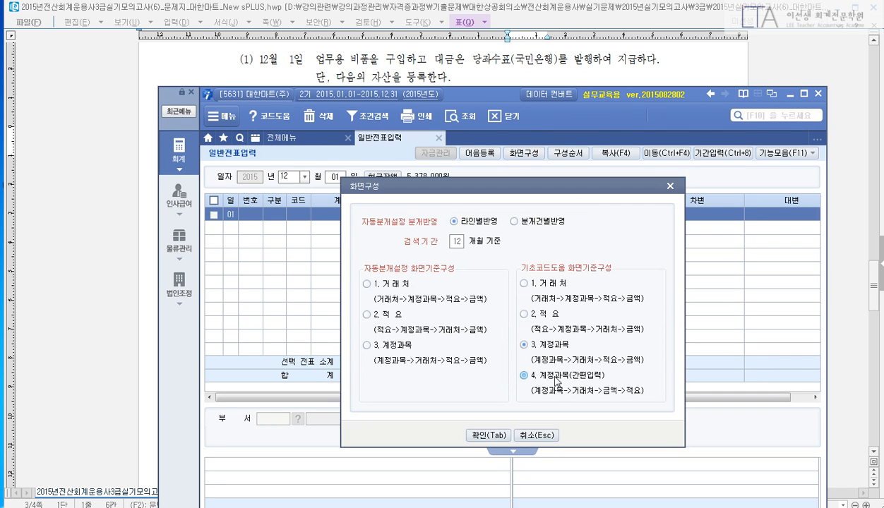
pyautogui.click(488, 435)
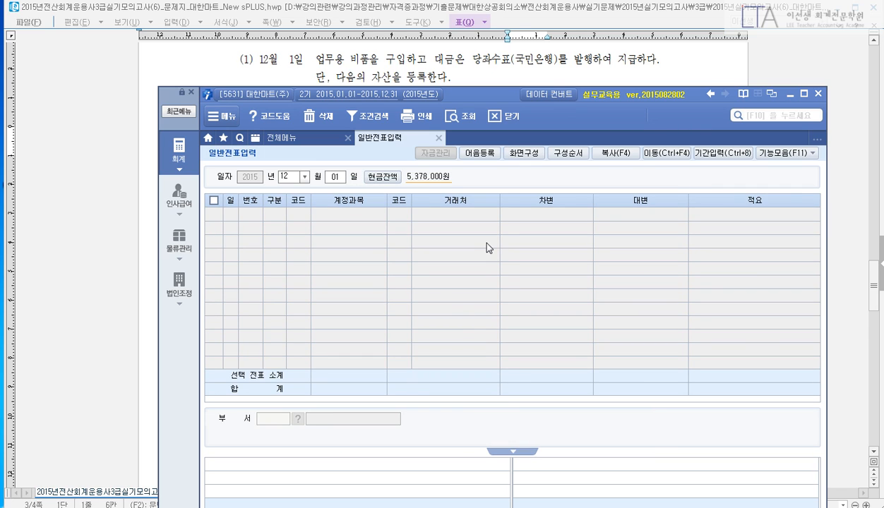
pyautogui.press('Return')
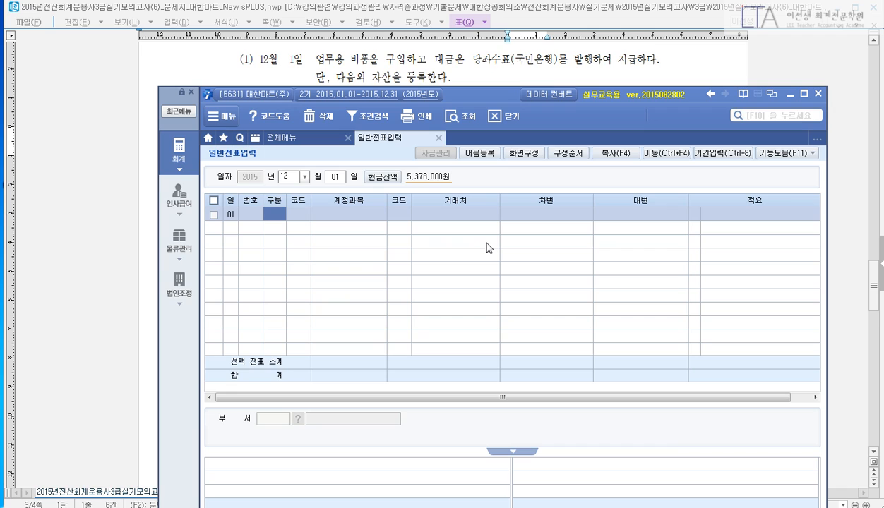
# Enter a 차변 line for December 1 with account 212 비품 and amount 3,600,000.
pyautogui.write('3')
pyautogui.press('Return')
pyautogui.write('212')
pyautogui.press('Return')
pyautogui.press('Return')
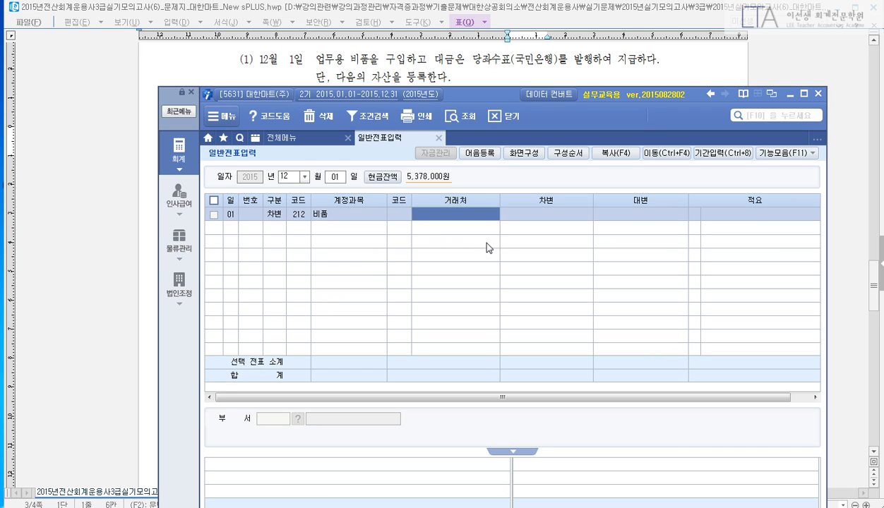
pyautogui.press('Return')
pyautogui.write('3600000')
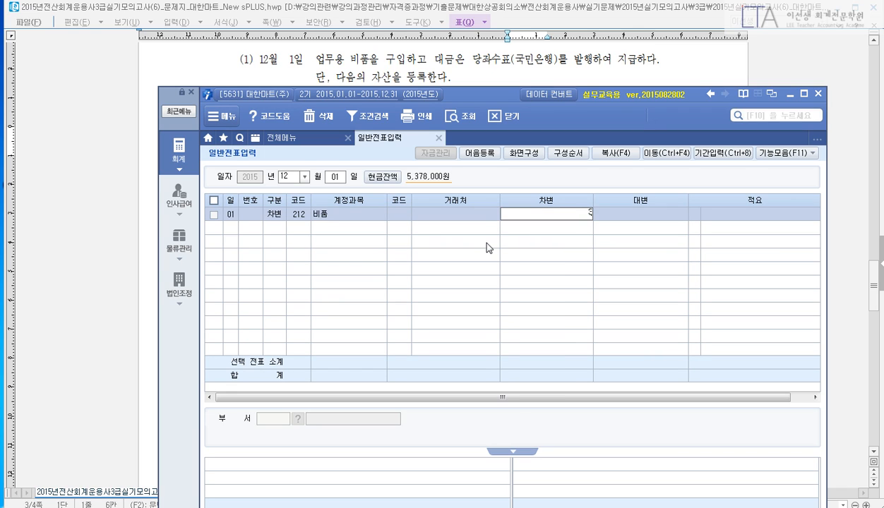
pyautogui.press('Return')
pyautogui.press('Return')
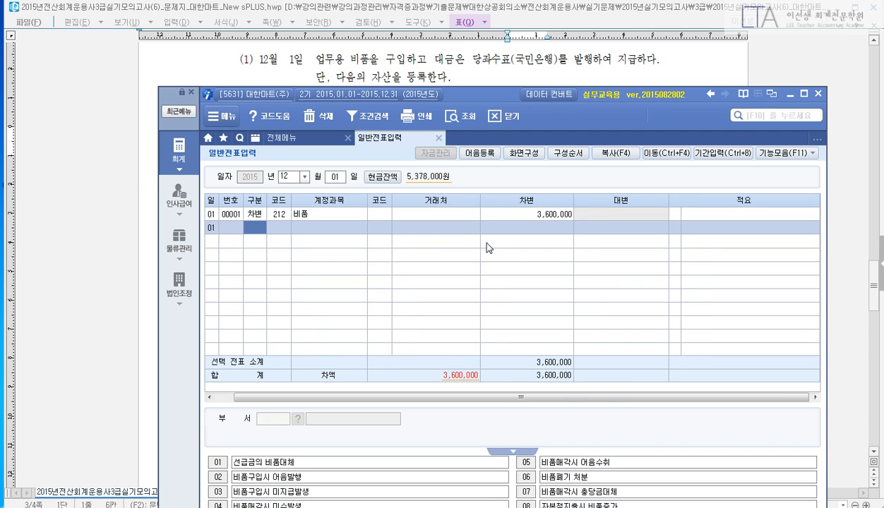
# Enter the matching 대변 line with account 102 당좌예금, 거래처 국민(당좌예금) and amount 3,600,000.
pyautogui.moveTo(463, 44)
pyautogui.mouseDown()
pyautogui.moveTo(603, 75)
pyautogui.moveTo(660, 75)
pyautogui.mouseUp()
pyautogui.press('Escape')
pyautogui.write('4')
pyautogui.press('Return')
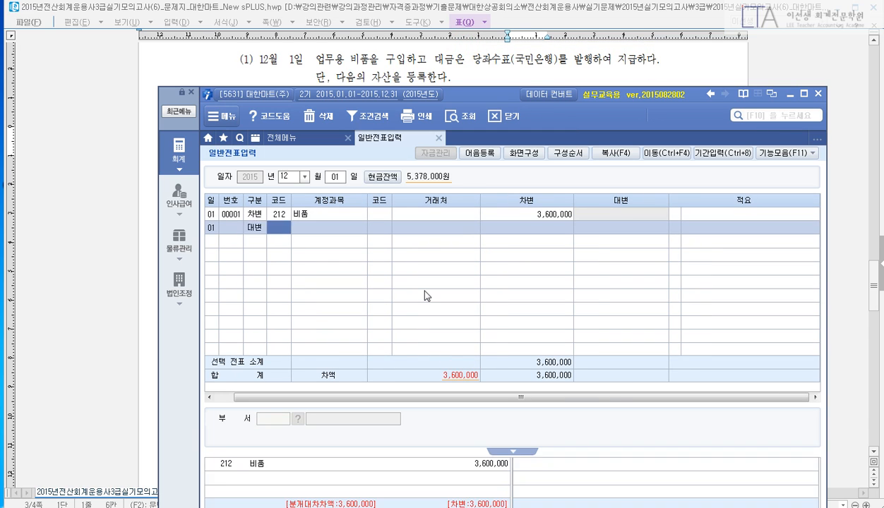
pyautogui.write('102')
pyautogui.press('Return')
pyautogui.write('국')
pyautogui.press('Return')
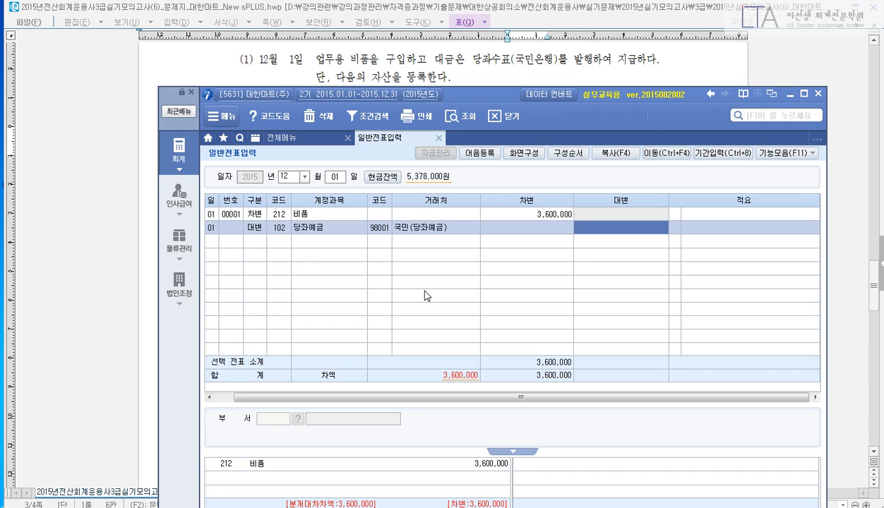
pyautogui.write('3600000')
pyautogui.press('Return')
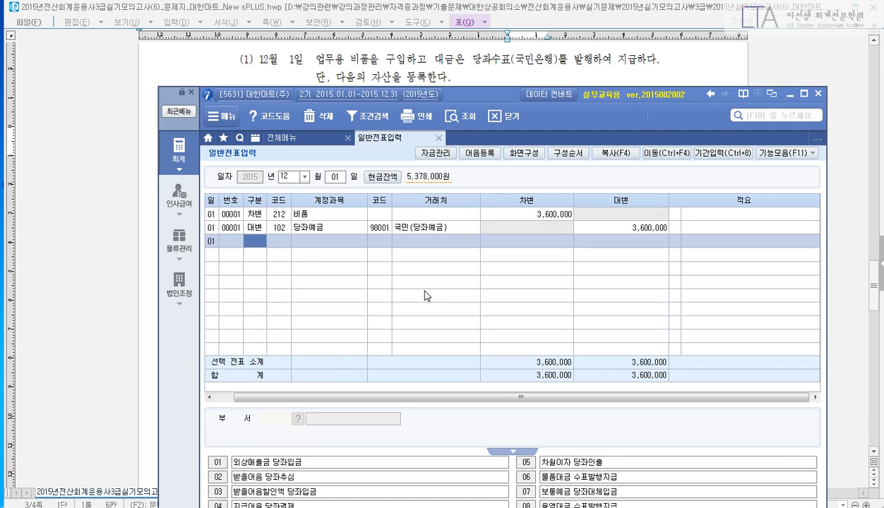
pyautogui.press('Return')
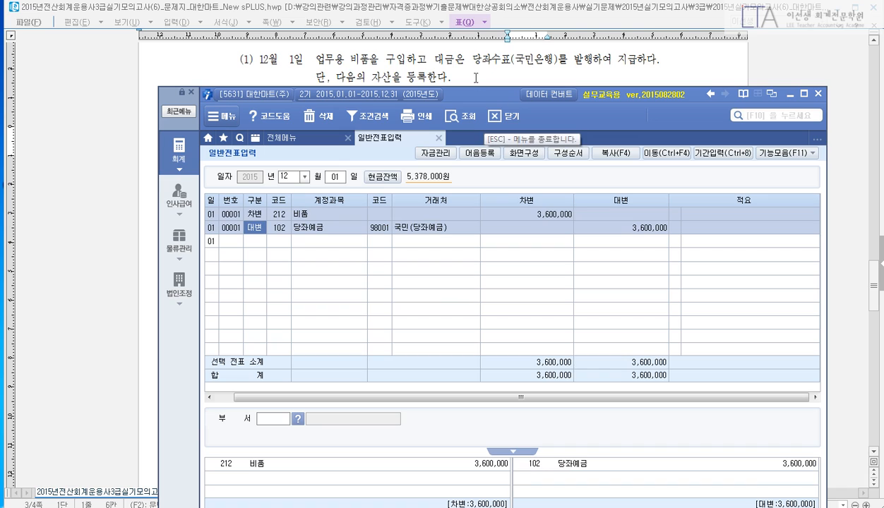
# Bring transaction (2) of the exam document into view and open the voucher entry for December 3.
pyautogui.click(255, 227)
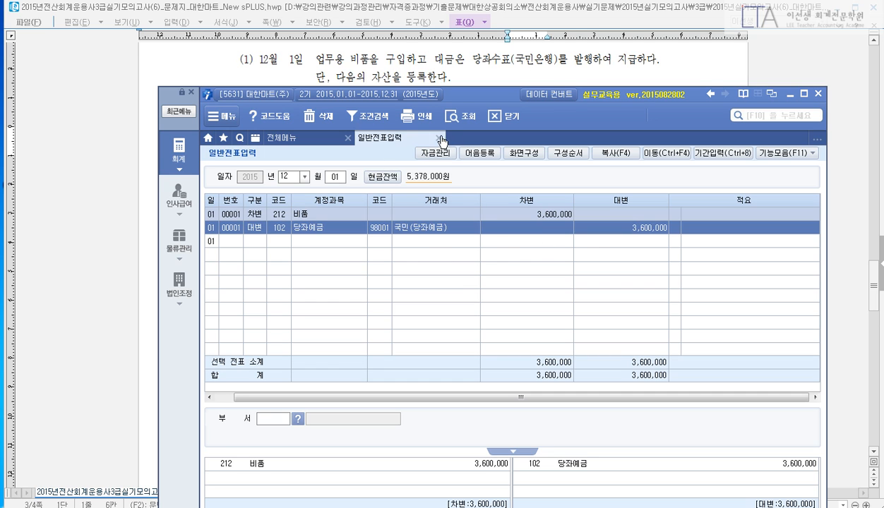
pyautogui.click(455, 74)
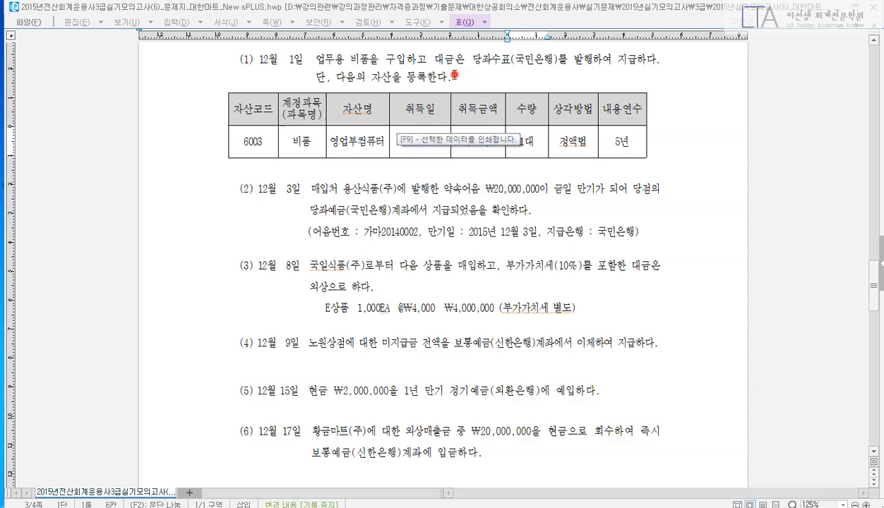
pyautogui.scroll(-3, 600, 126)
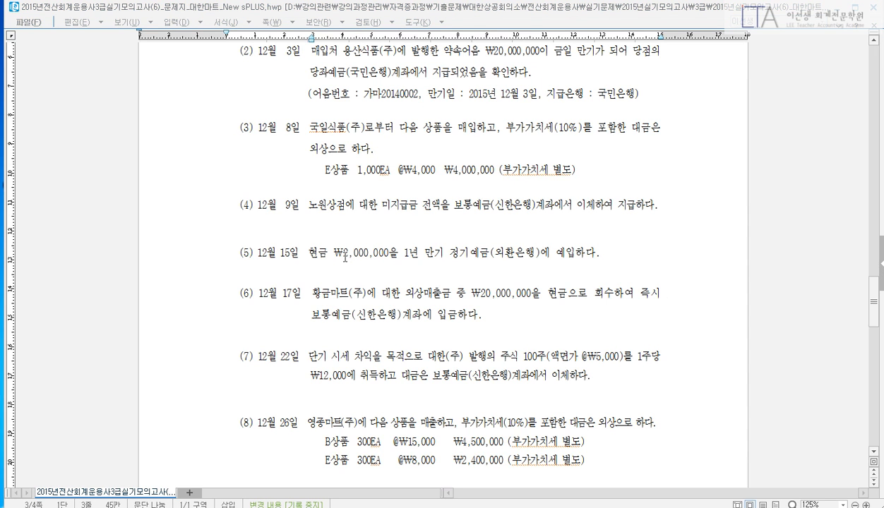
pyautogui.click(304, 507)
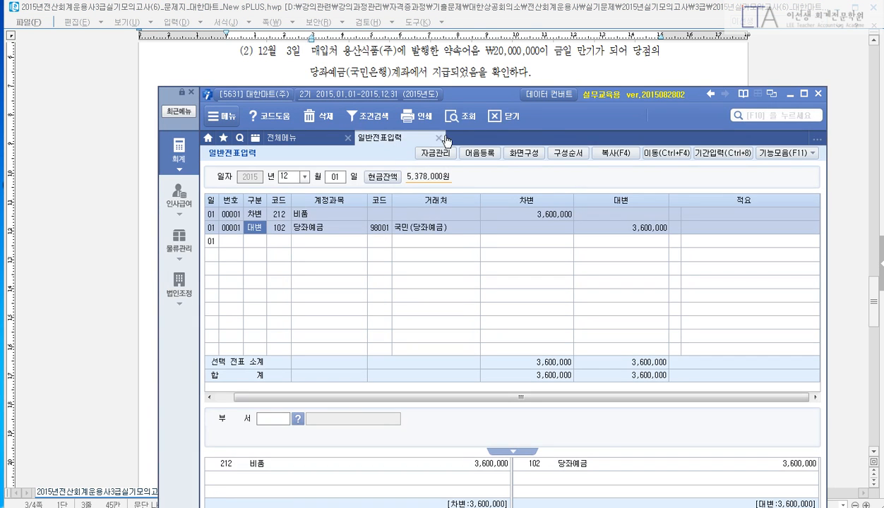
pyautogui.moveTo(453, 93); pyautogui.dragTo(420, 121)
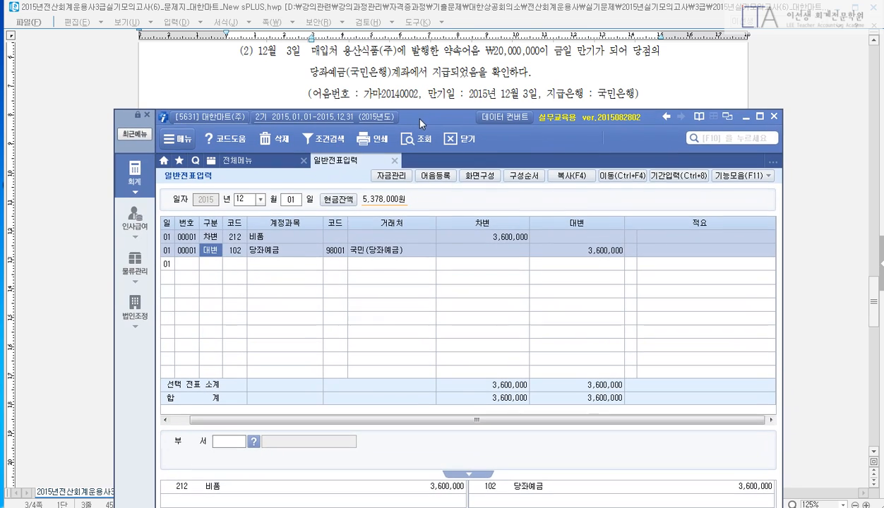
pyautogui.click(292, 200)
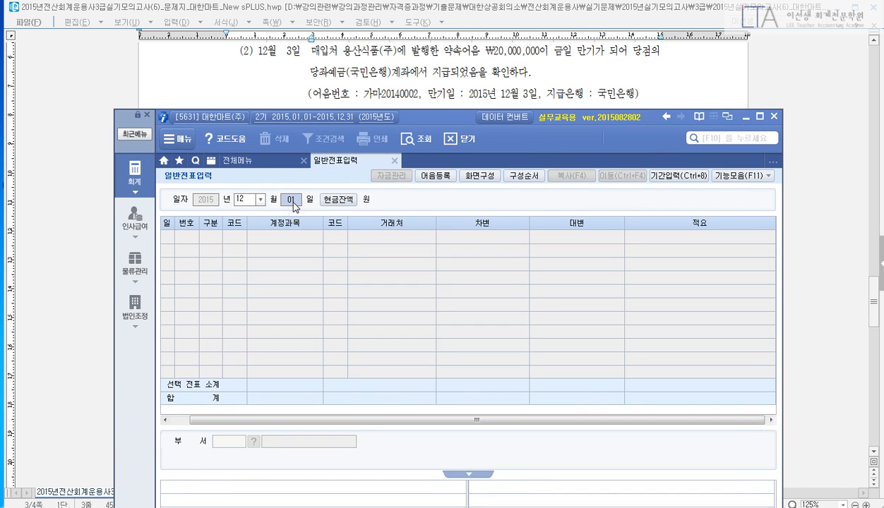
pyautogui.write('3')
pyautogui.press('Return')
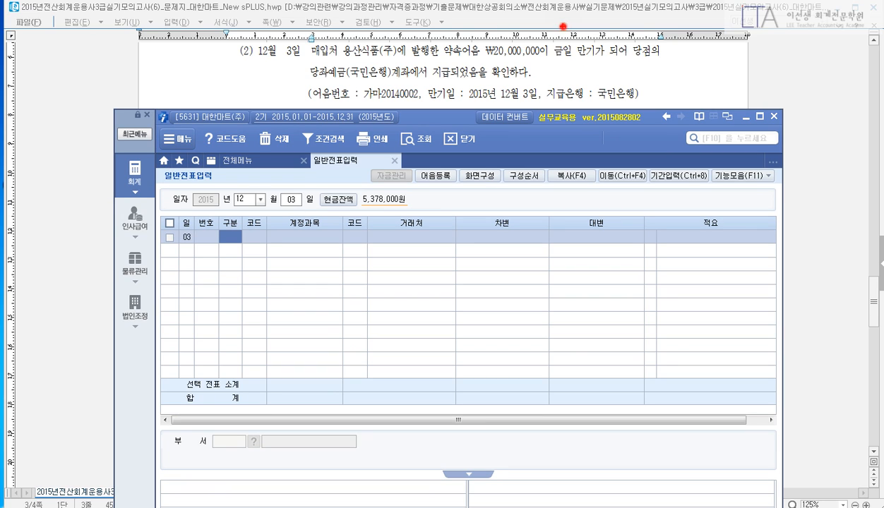
pyautogui.moveTo(563, 16); pyautogui.dragTo(532, 76)
pyautogui.moveTo(412, 61); pyautogui.dragTo(537, 60)
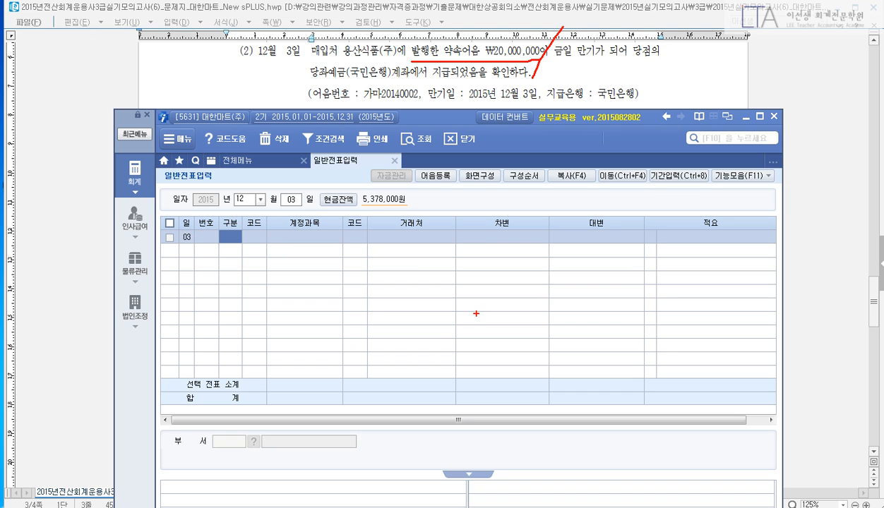
pyautogui.moveTo(580, 65); pyautogui.dragTo(662, 65)
pyautogui.moveTo(311, 80); pyautogui.dragTo(530, 79)
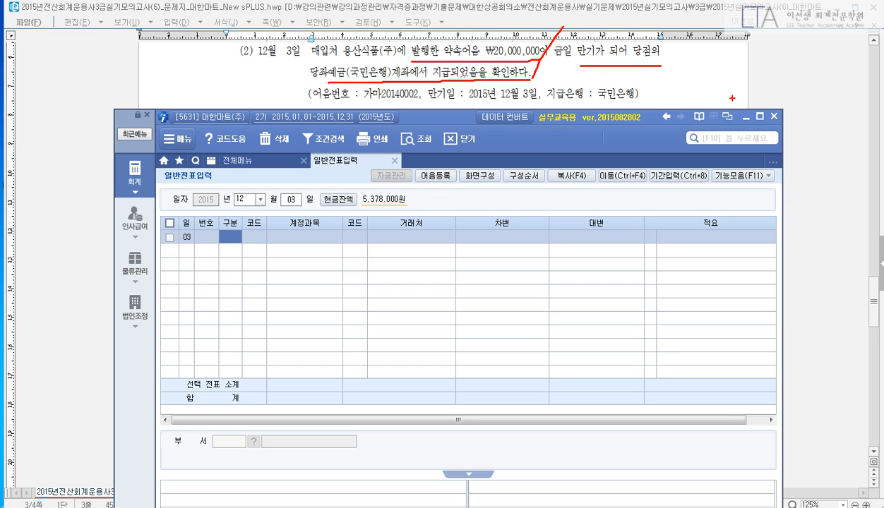
pyautogui.press('Escape')
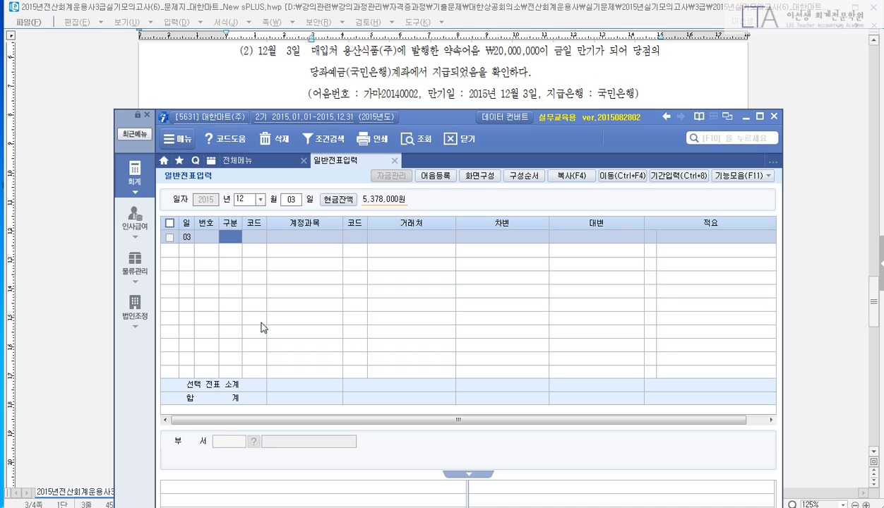
# Enter a 차변 line with account 252 지급어음, 거래처 02002 용산식품(주) and amount 20,000,000, and open its 지급어음 관리.
pyautogui.write('3')
pyautogui.press('Return')
pyautogui.write('252')
pyautogui.press('Return')
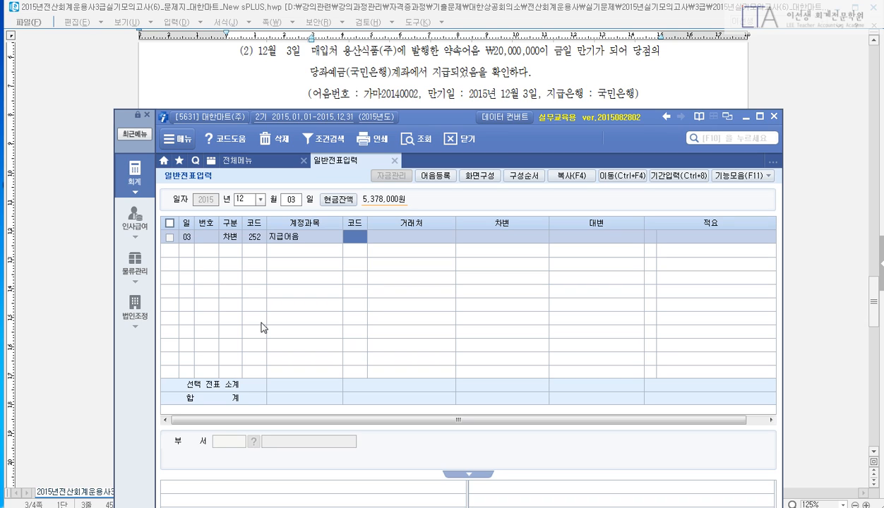
pyautogui.write('02002')
pyautogui.press('Return')
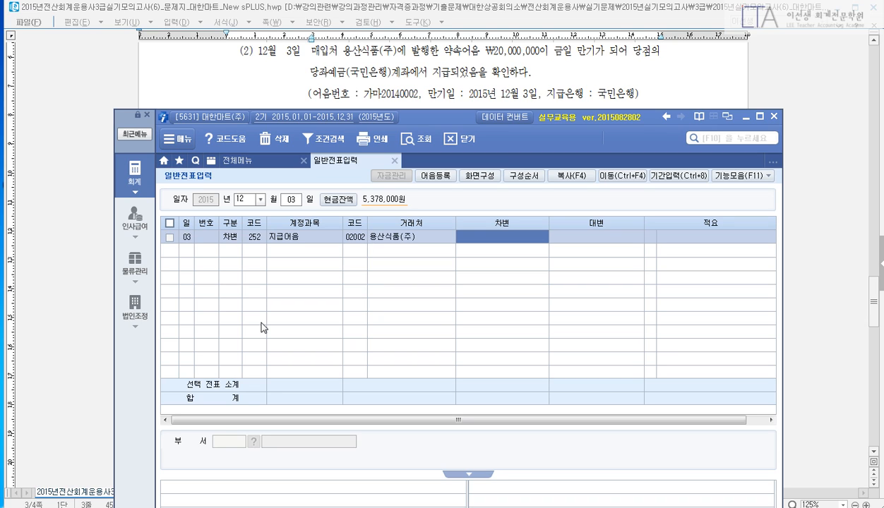
pyautogui.write('20000000')
pyautogui.press('Return')
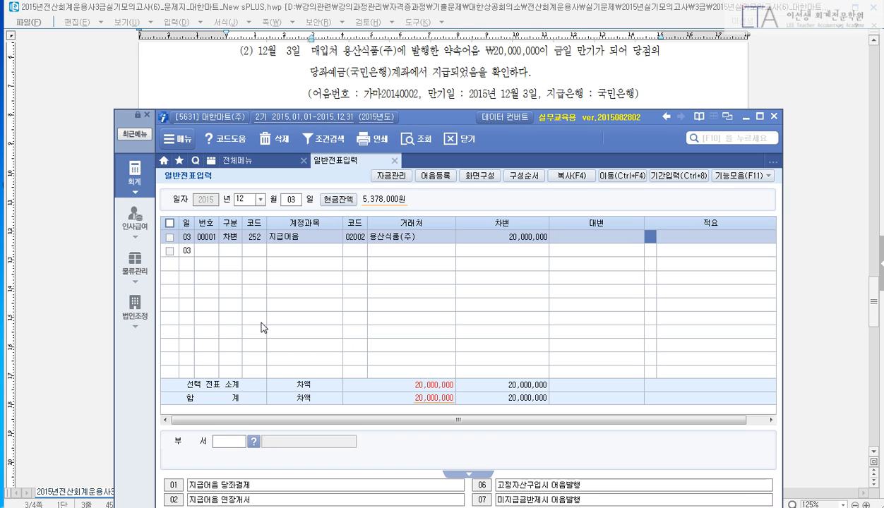
pyautogui.press('Return')
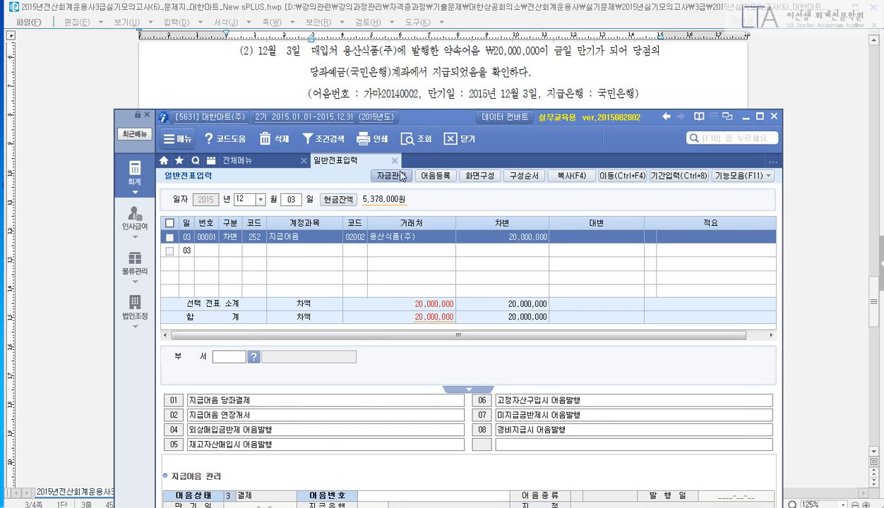
pyautogui.moveTo(433, 118); pyautogui.dragTo(437, 75)
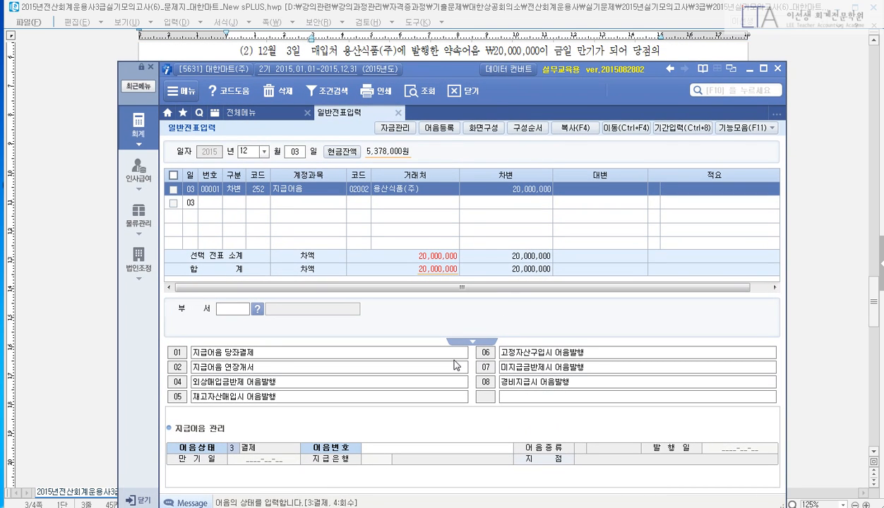
pyautogui.moveTo(149, 407)
pyautogui.mouseDown()
pyautogui.moveTo(690, 475)
pyautogui.moveTo(796, 474)
pyautogui.mouseUp()
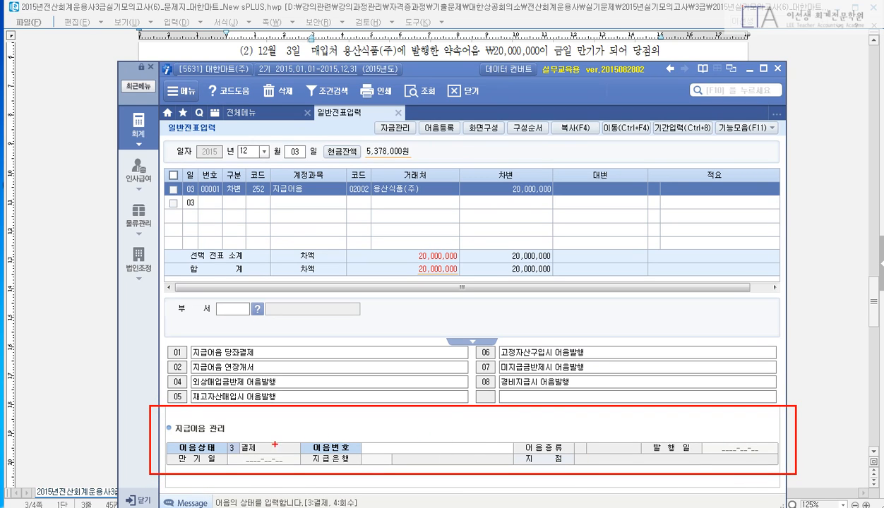
pyautogui.moveTo(254, 433)
pyautogui.mouseDown()
pyautogui.moveTo(247, 450)
pyautogui.moveTo(243, 424)
pyautogui.mouseUp()
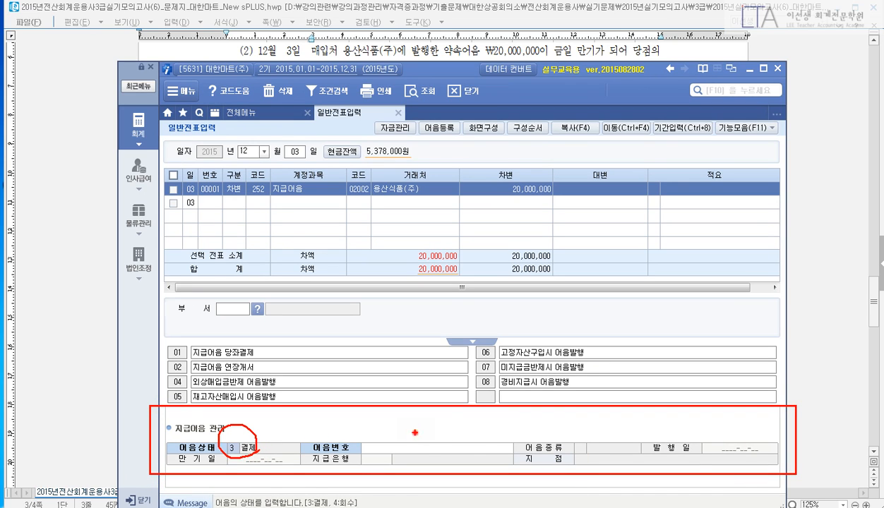
pyautogui.moveTo(416, 438); pyautogui.dragTo(467, 426)
pyautogui.press('Escape')
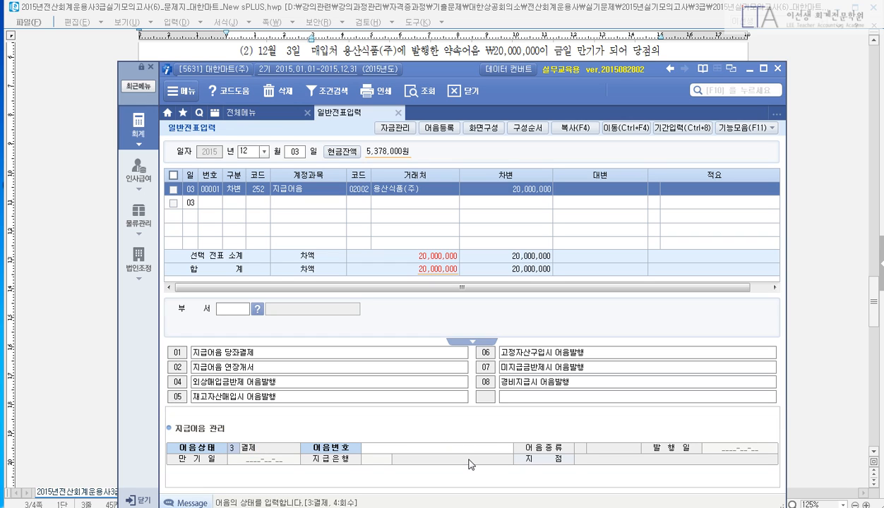
# Apply the 용산식품(주) note 가마20140002, due 2015-12-03, to the 지급어음 line with status 3 결제.
pyautogui.press('Return')
pyautogui.press('F2')
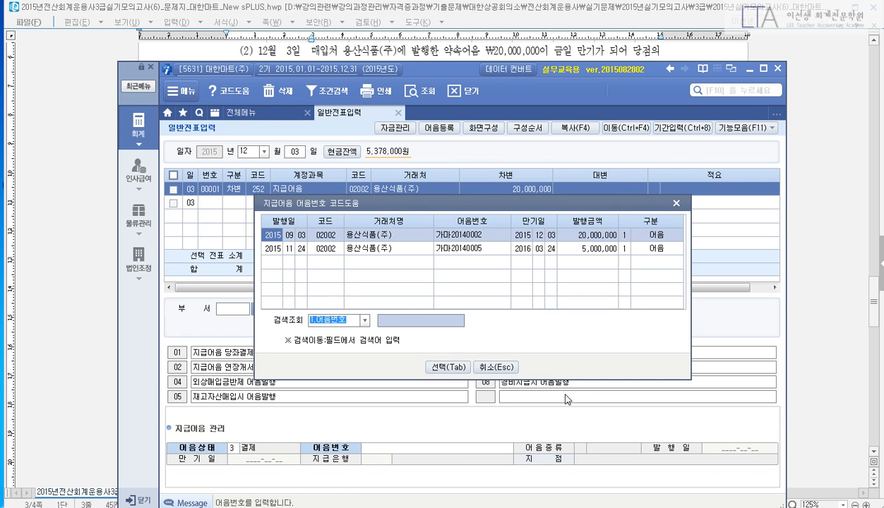
pyautogui.click(538, 235)
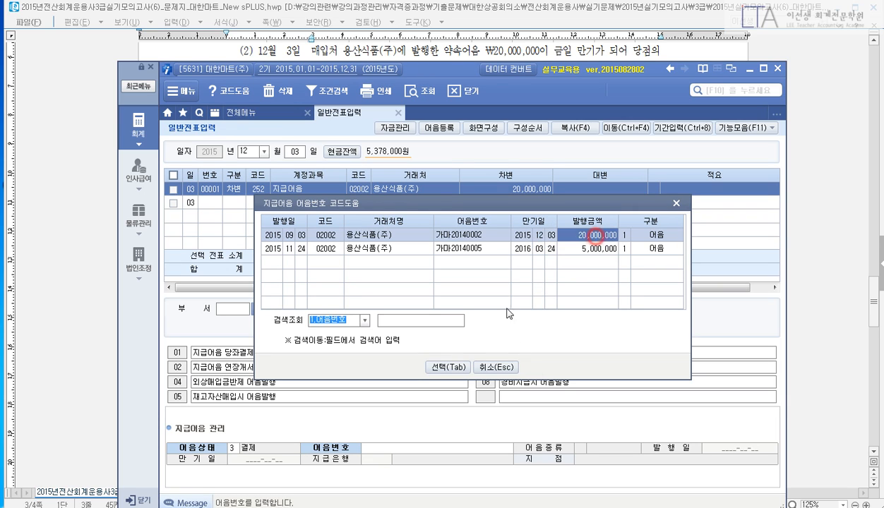
pyautogui.click(456, 367)
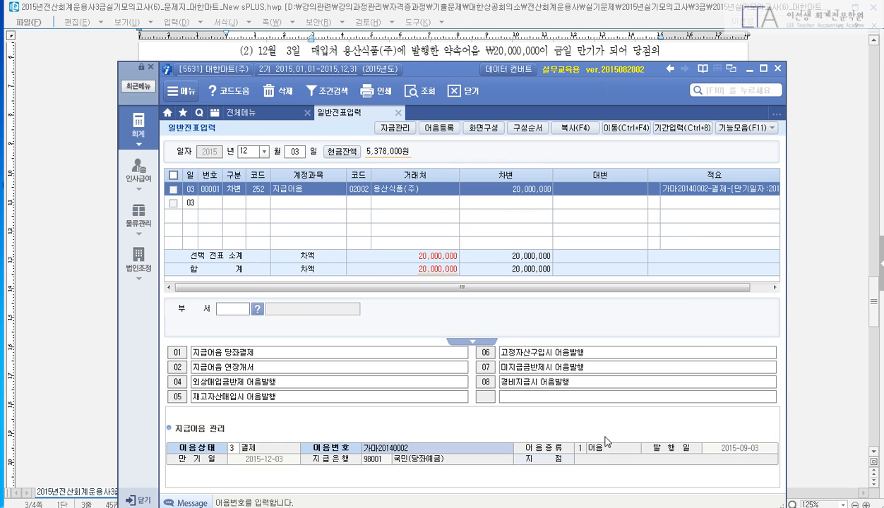
pyautogui.press('Return')
pyautogui.press('Return')
pyautogui.press('Return')
pyautogui.press('Return')
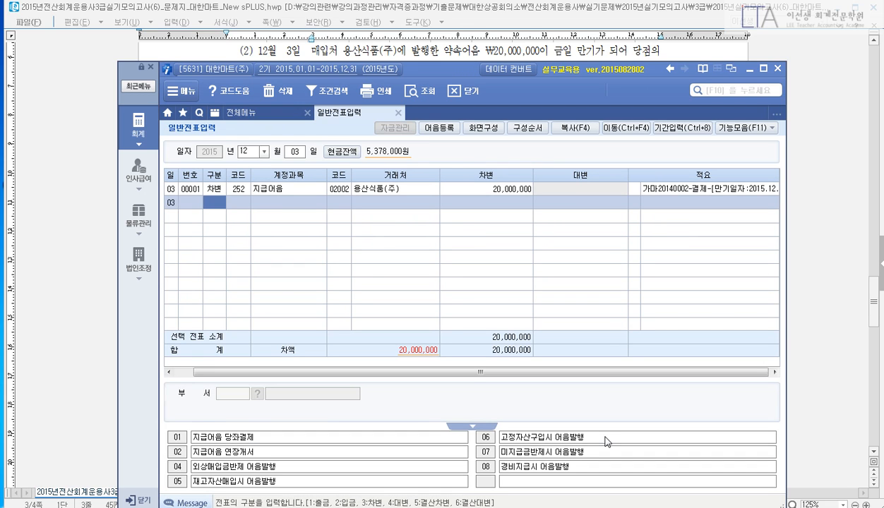
# Enter the matching 대변 line with account 102 당좌예금, 거래처 98001 국민(당좌예금) and amount 20,000,000, and check the December 3 entry.
pyautogui.write('4')
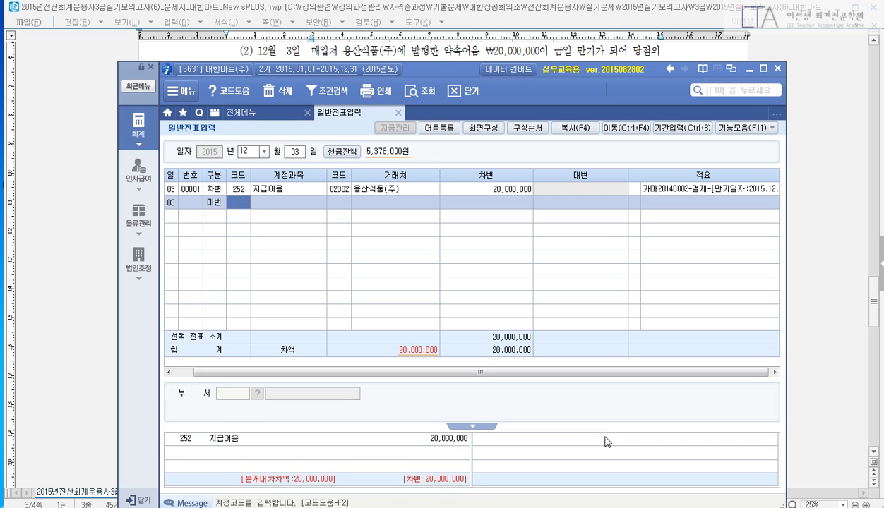
pyautogui.write('102')
pyautogui.press('Return')
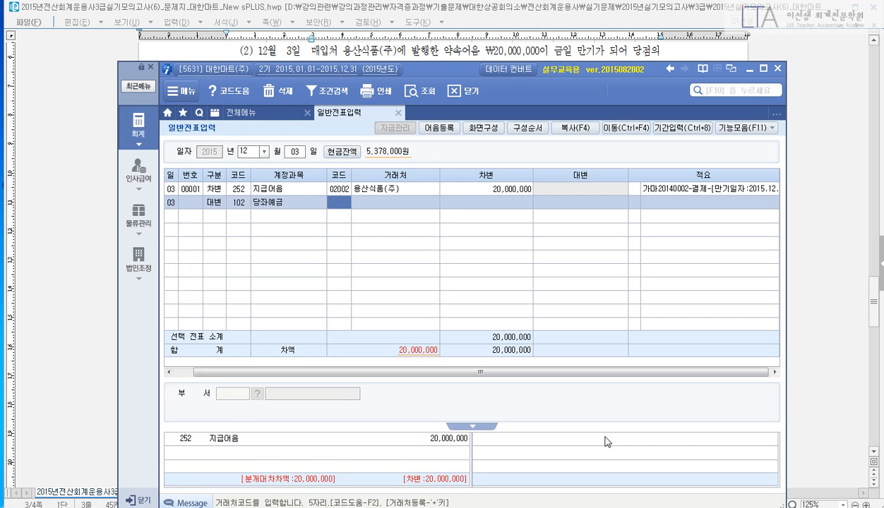
pyautogui.write('98001')
pyautogui.press('Return')
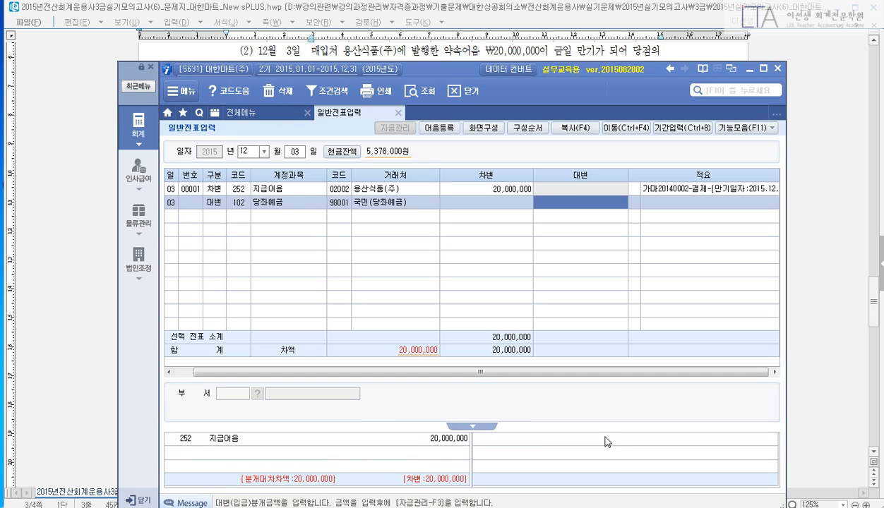
pyautogui.write('20000000')
pyautogui.press('Return')
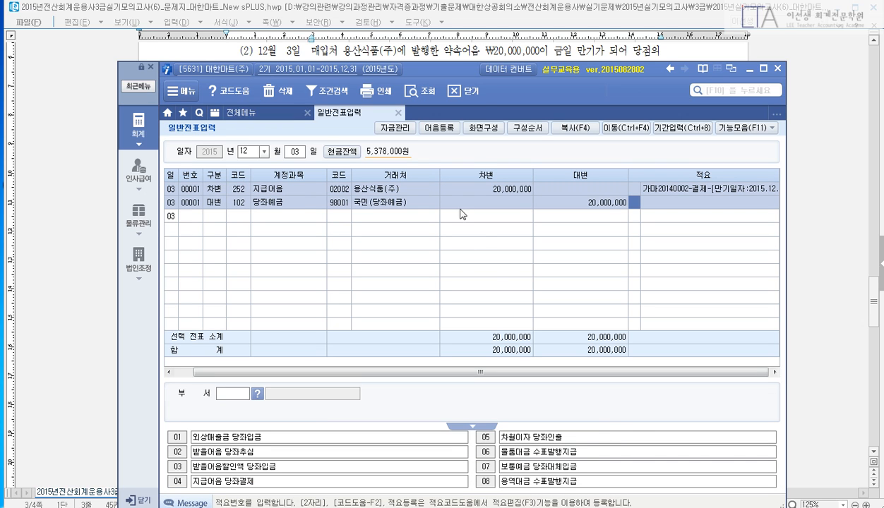
pyautogui.moveTo(467, 75); pyautogui.dragTo(466, 44)
pyautogui.click(403, 173)
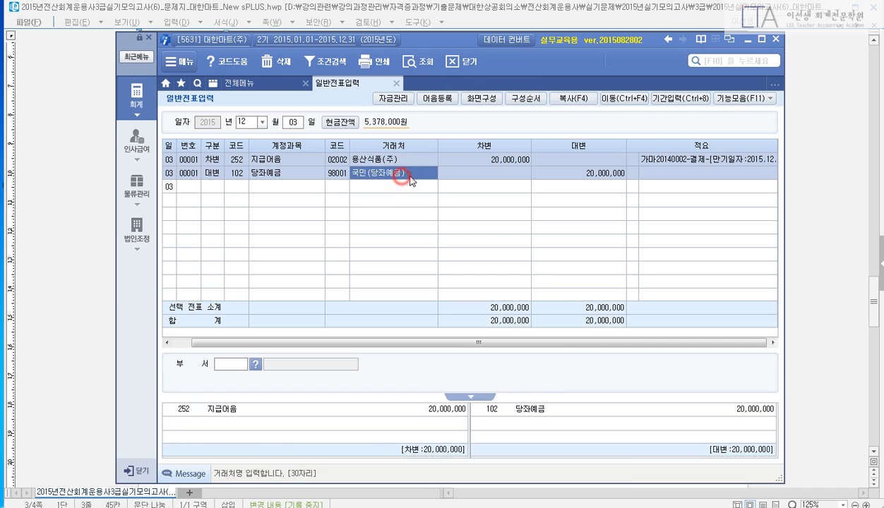
pyautogui.click(334, 415)
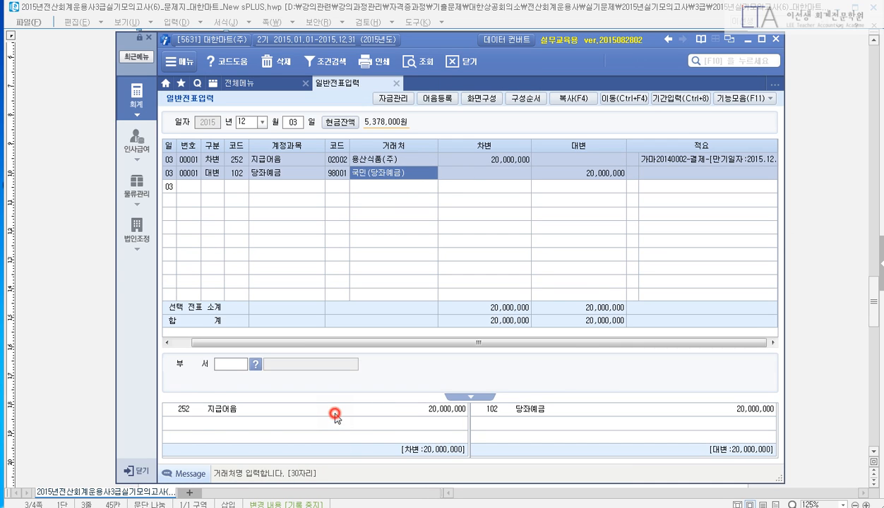
pyautogui.click(415, 412)
pyautogui.click(552, 409)
# Bring transaction (3) of the exam document into view and examine its VAT and payment terms.
pyautogui.click(87, 221)
pyautogui.click(336, 69)
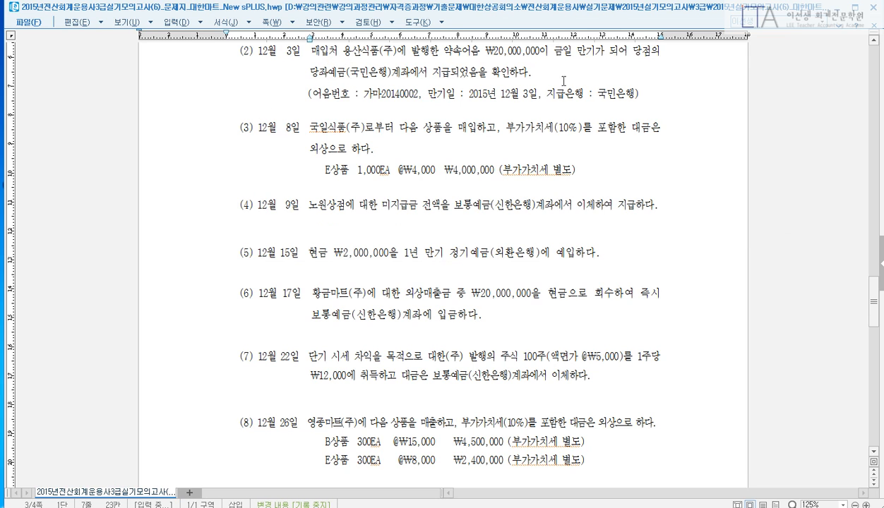
pyautogui.scroll(-1, 654, 185)
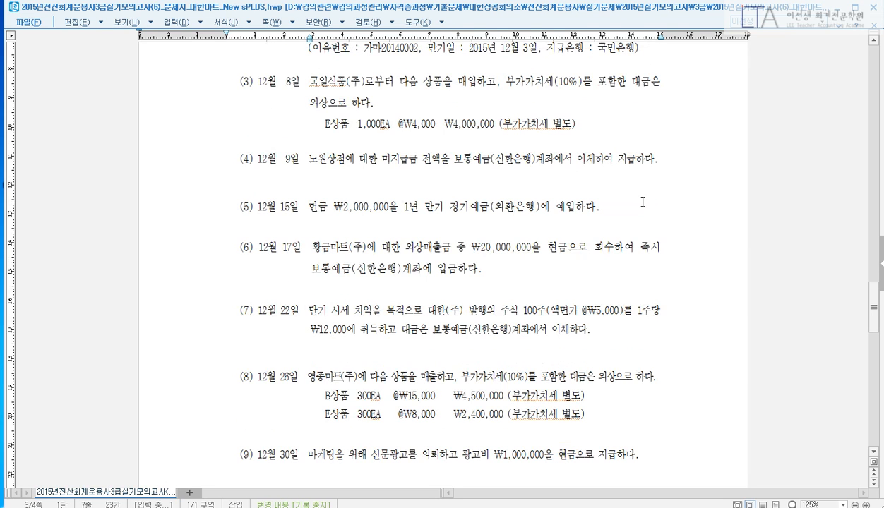
pyautogui.scroll(-2, 858, 442)
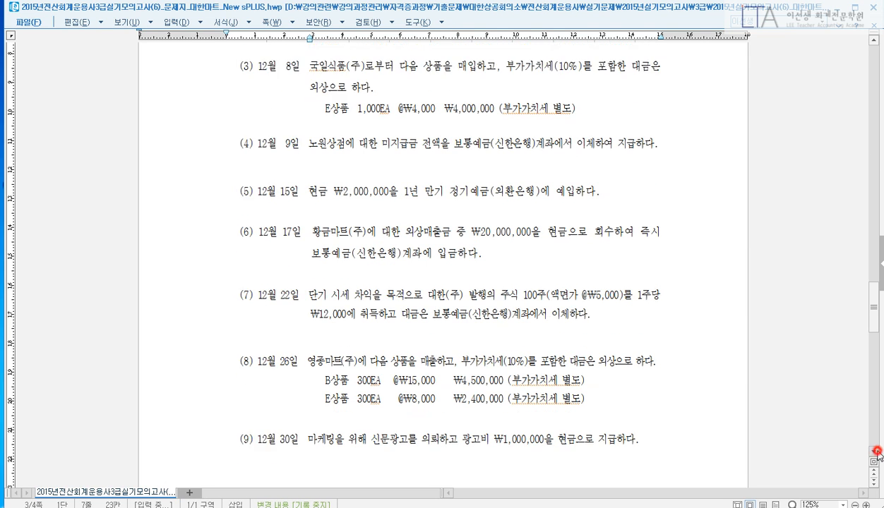
pyautogui.hotkey('alt', 'Tab')
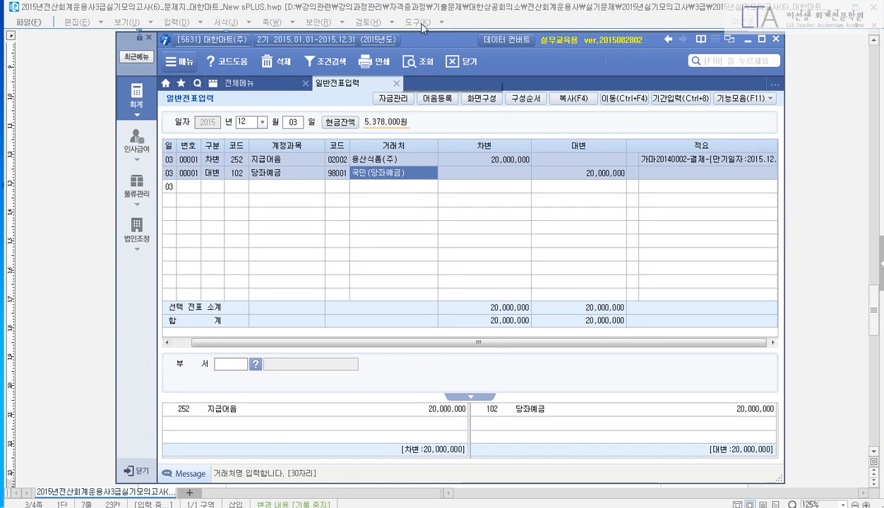
pyautogui.moveTo(416, 36); pyautogui.dragTo(426, 123)
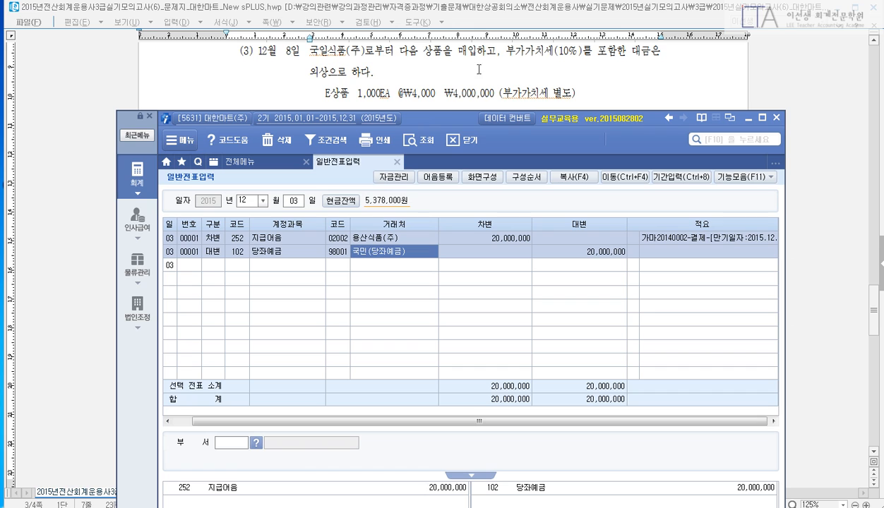
pyautogui.moveTo(422, 52); pyautogui.dragTo(588, 53)
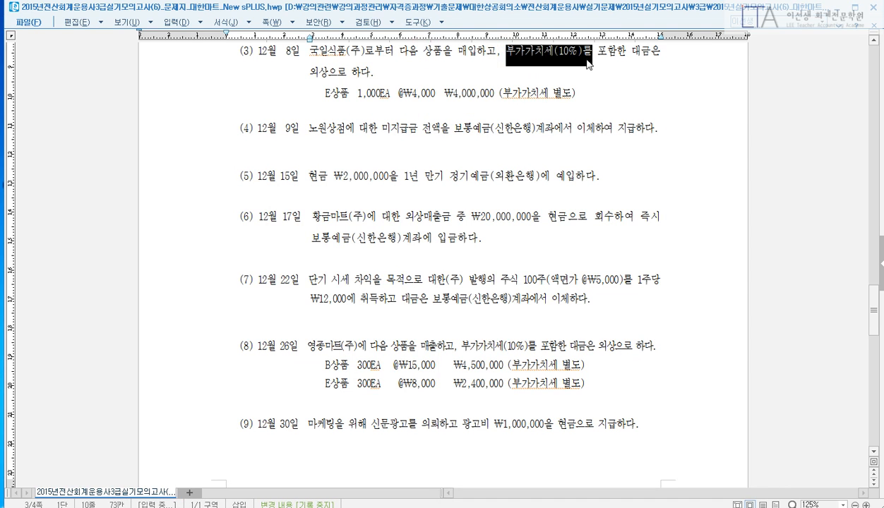
pyautogui.click(587, 54)
pyautogui.click(310, 73)
pyautogui.moveTo(311, 74); pyautogui.dragTo(337, 74)
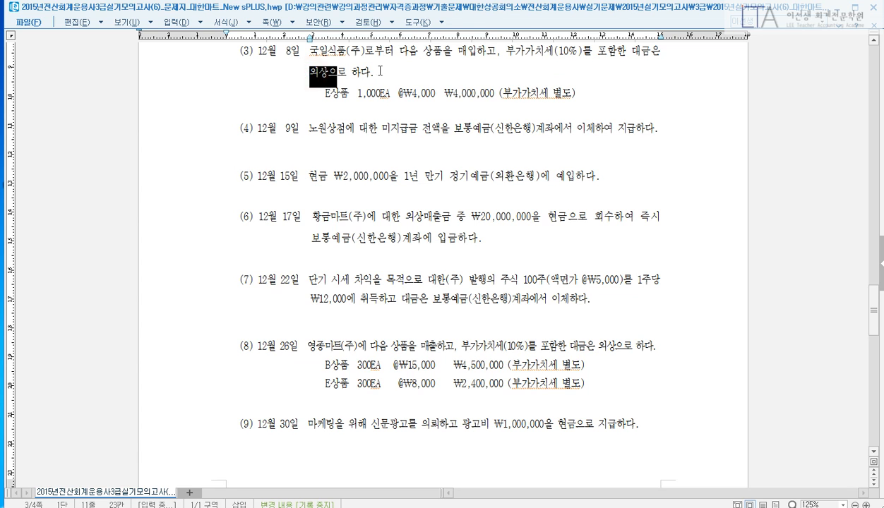
pyautogui.click(371, 74)
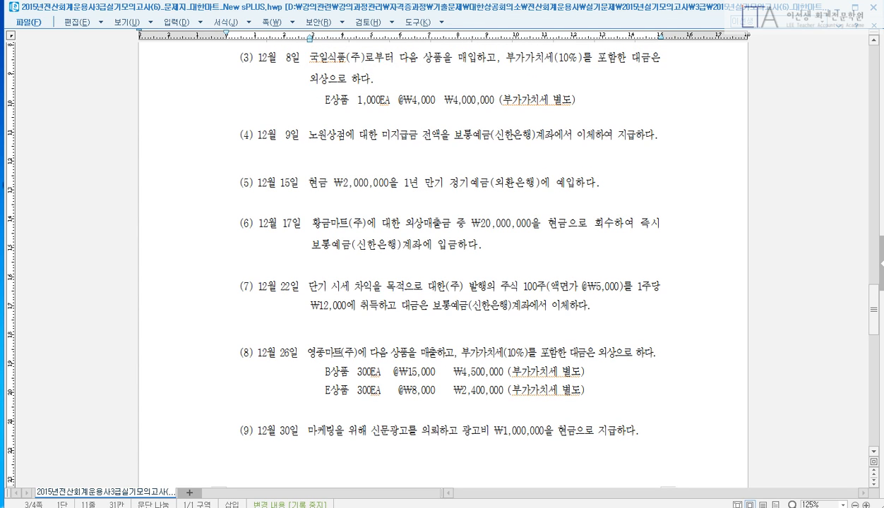
# Switch back to New sPLUS and search for 입고입력 to open the goods receipt entry screen.
pyautogui.click(244, 507)
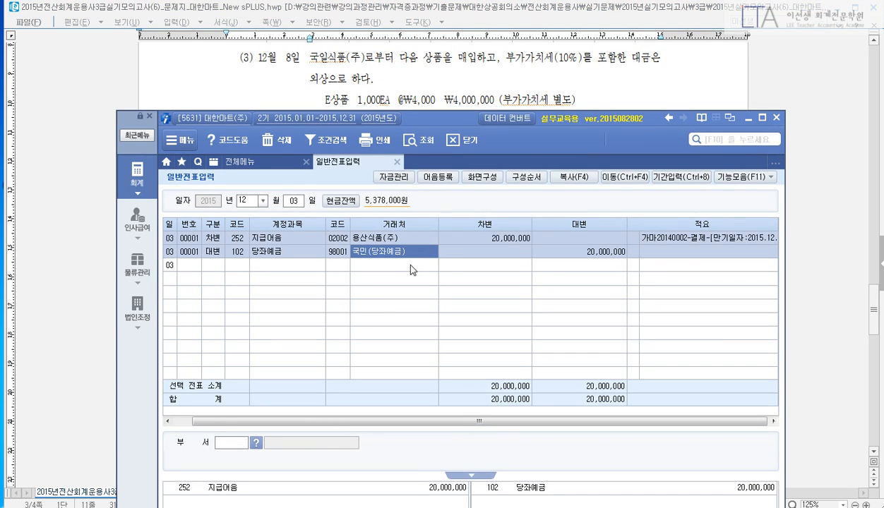
pyautogui.press('F10')
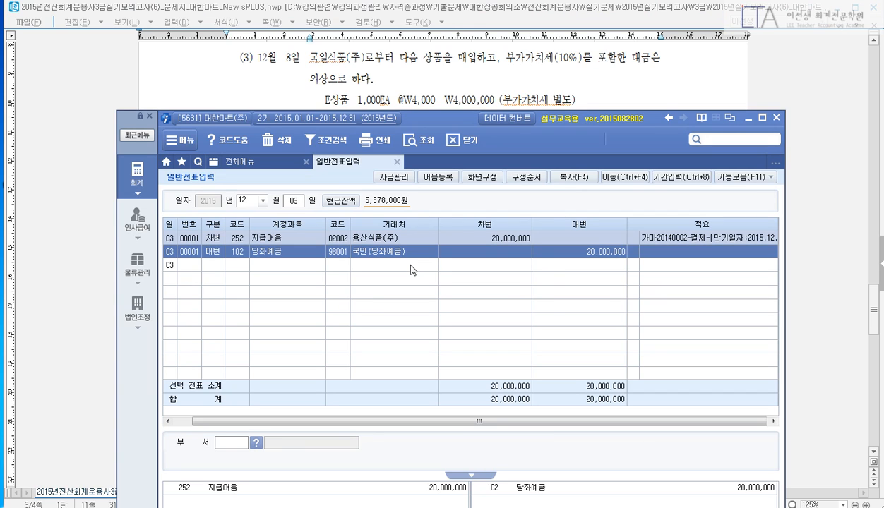
pyautogui.write('입고입')
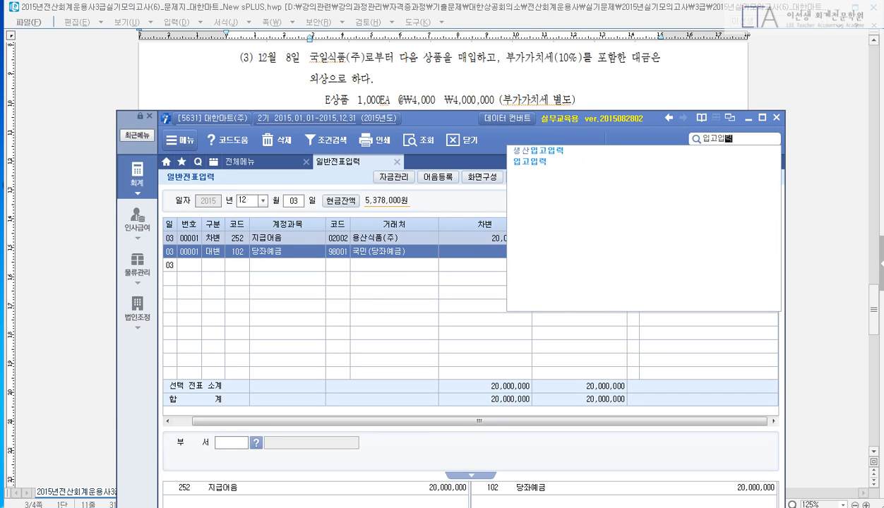
pyautogui.write('력')
pyautogui.press('Down')
pyautogui.press('Return')
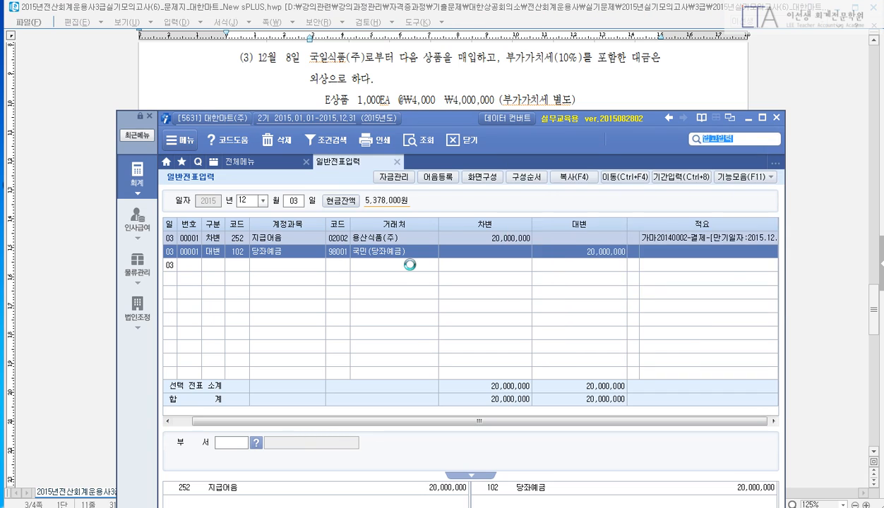
# Start a goods receipt dated December 8 with 처리구분 21 건별과세.
pyautogui.write('12')
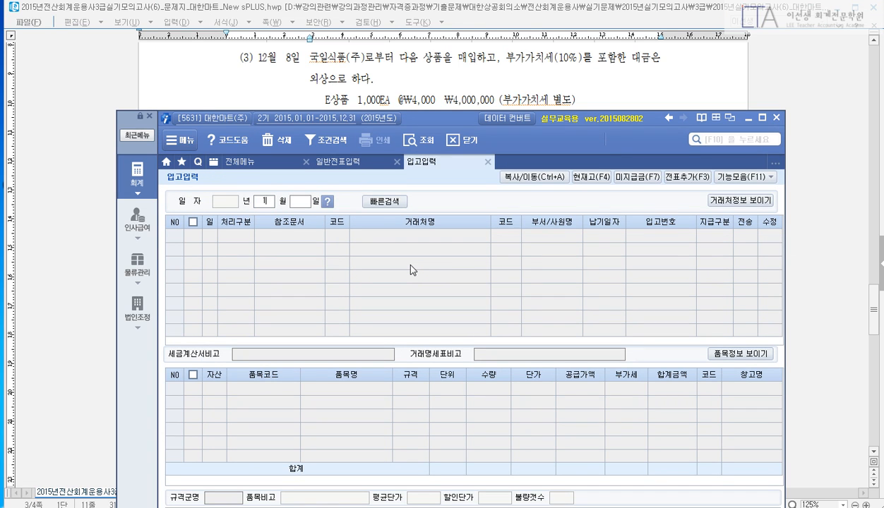
pyautogui.press('Return')
pyautogui.write('08')
pyautogui.press('Return')
pyautogui.press('1')
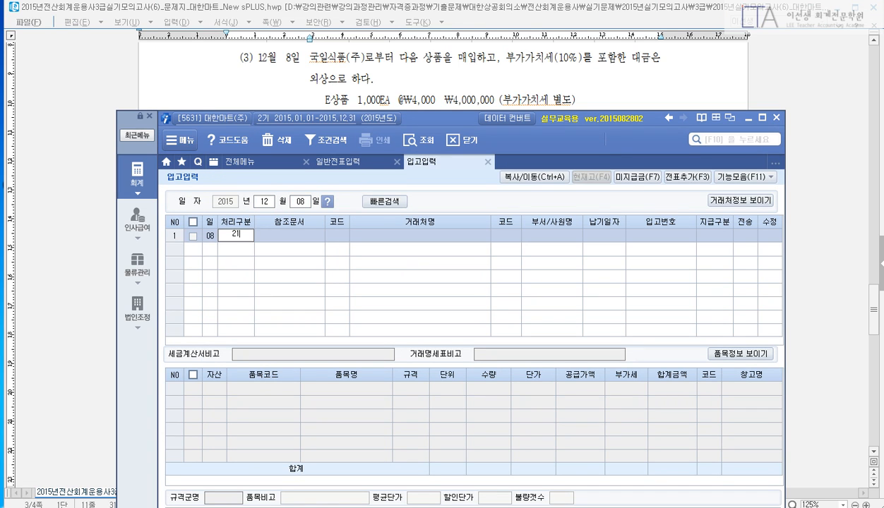
pyautogui.press('Return')
pyautogui.press('Return')
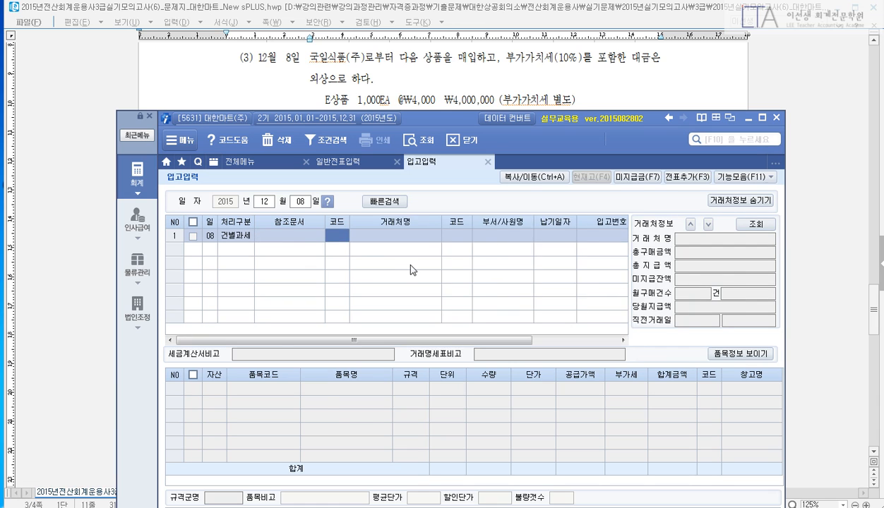
# Assign 거래처 국일식품(주) to the December 8 receipt and set its 지급구분 to 외상.
pyautogui.press('F2')
pyautogui.write('국일')
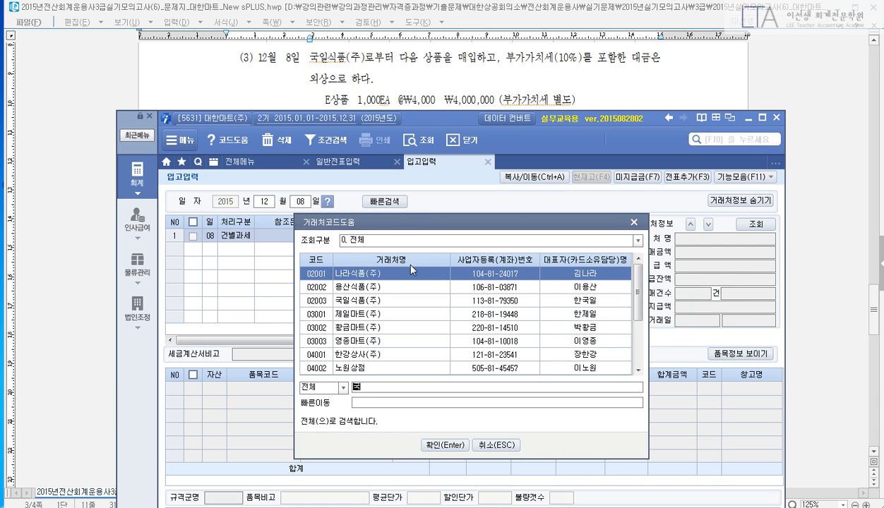
pyautogui.press('Return')
pyautogui.press('Return')
pyautogui.press('Return')
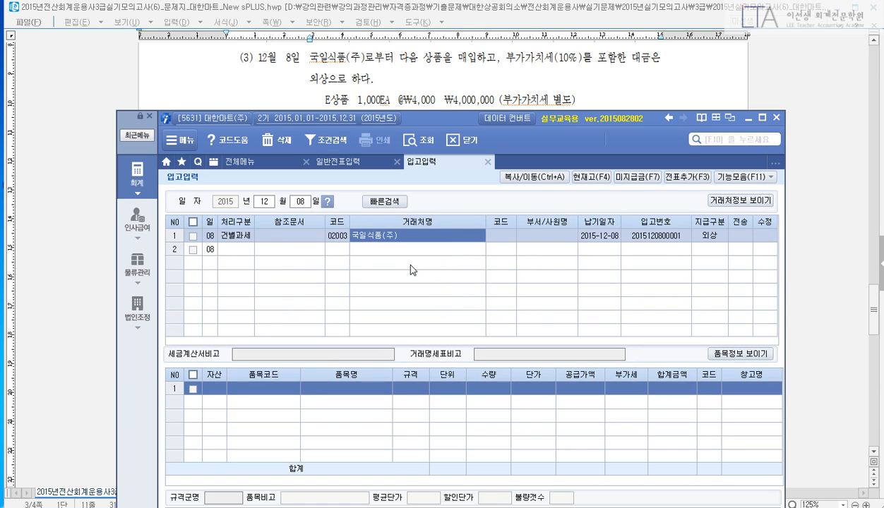
pyautogui.press('Return')
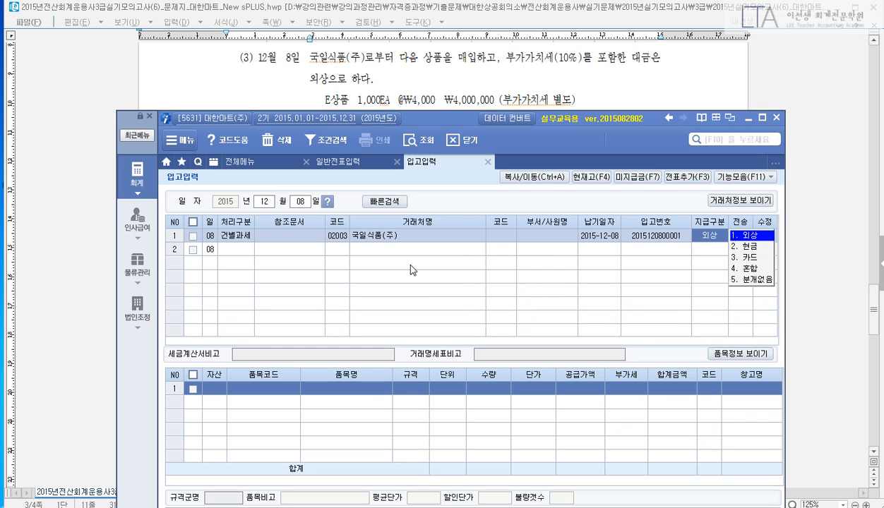
pyautogui.press('Return')
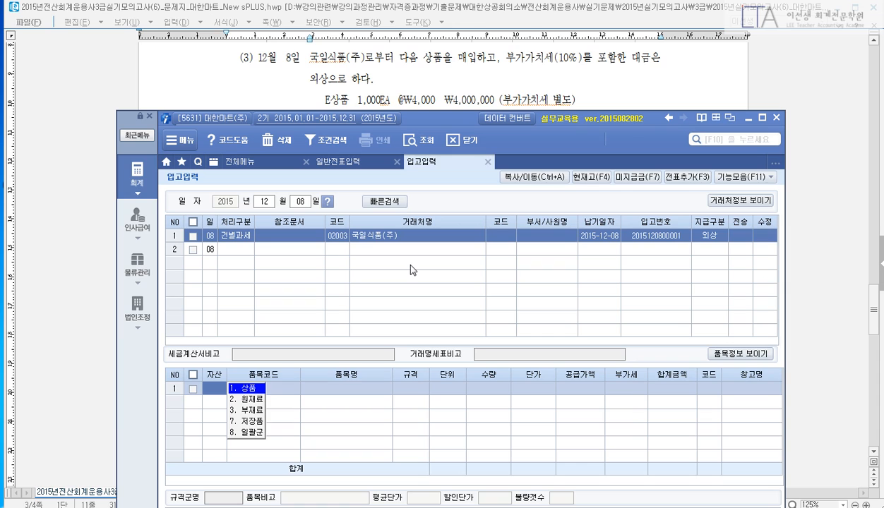
# Enter the receipt's item line as 상품 5003 E상품 with 수량 1,000 and 단가 4,000.
pyautogui.press('Return')
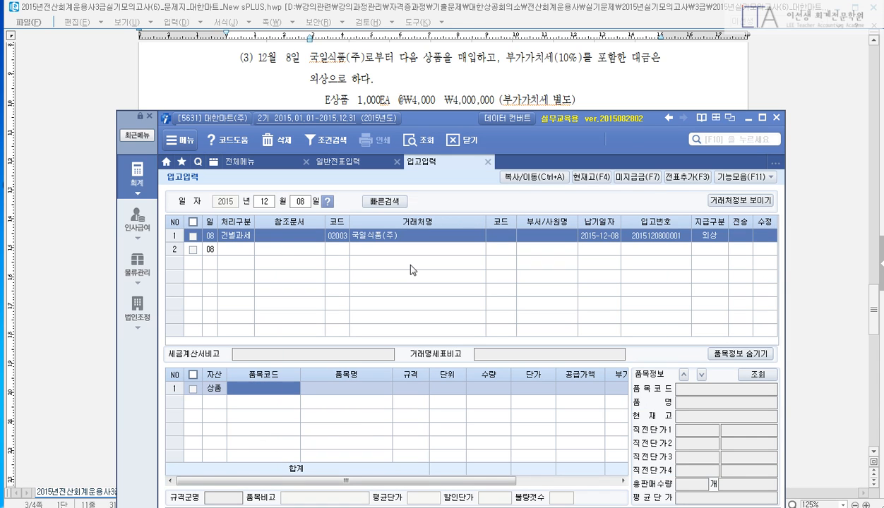
pyautogui.press('F2')
pyautogui.press('Down')
pyautogui.press('Down')
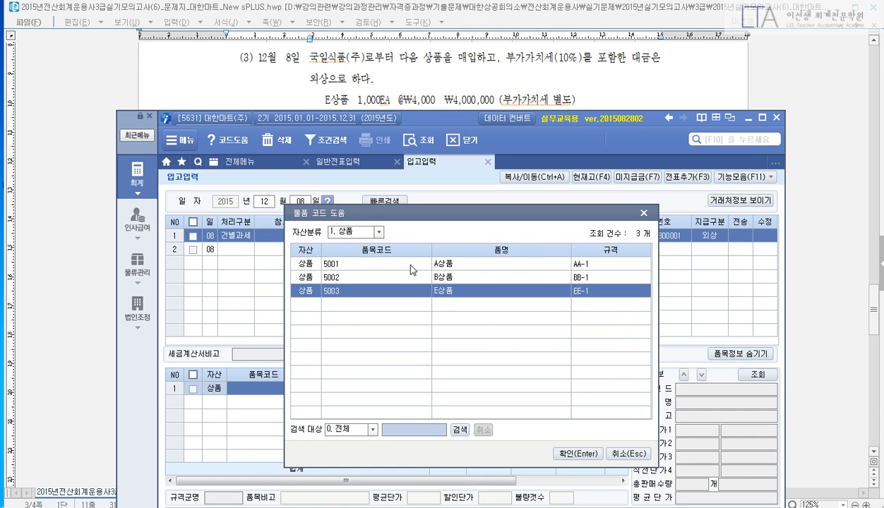
pyautogui.press('Return')
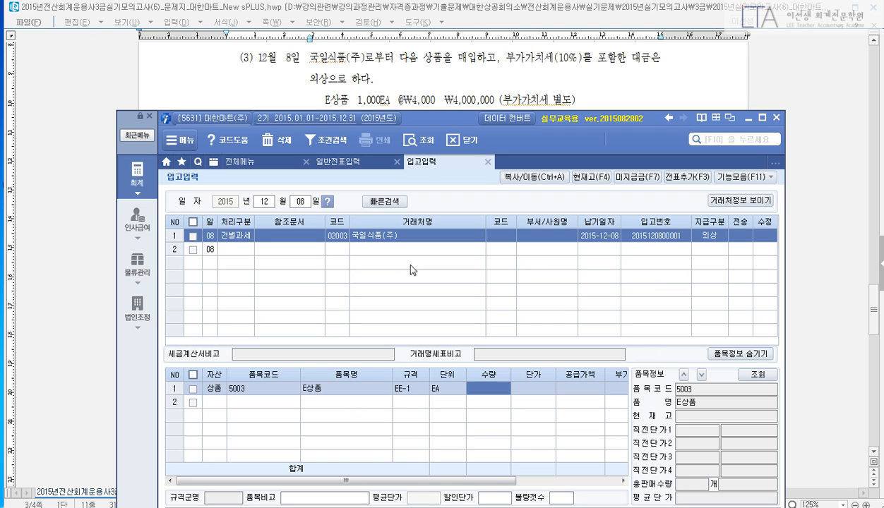
pyautogui.press('Return')
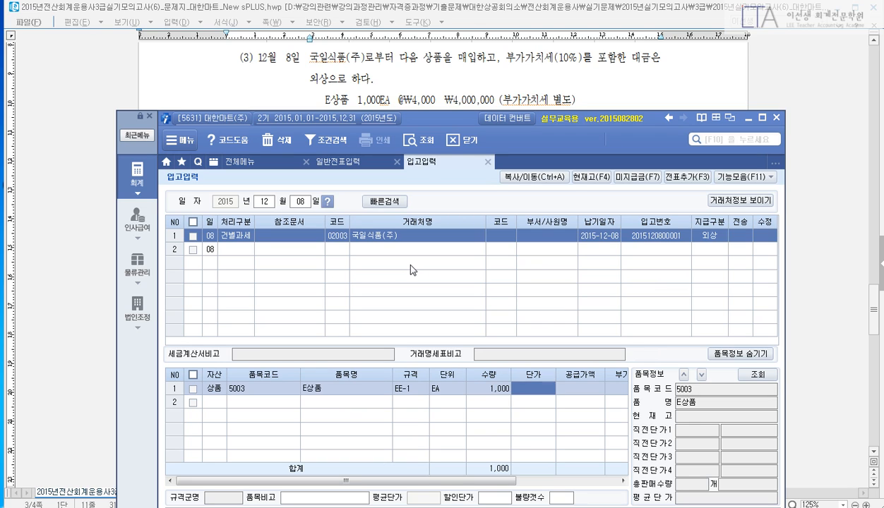
pyautogui.write('4000')
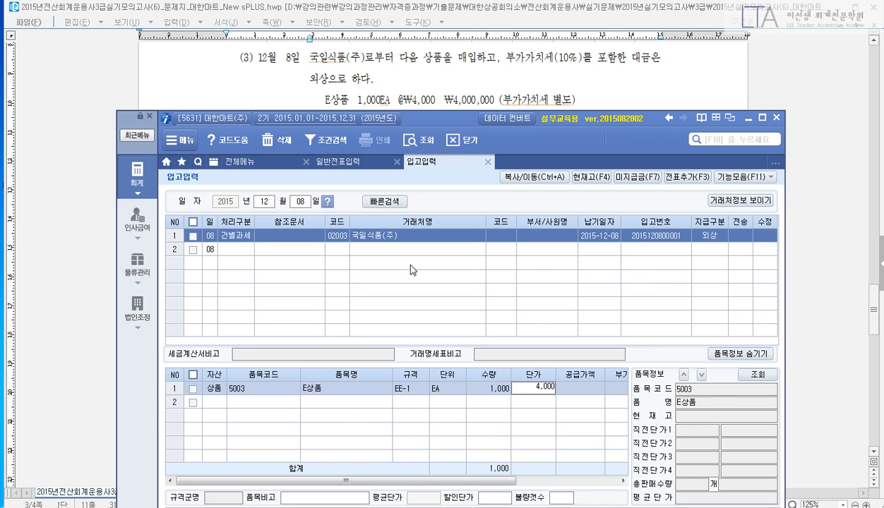
pyautogui.press('Return')
pyautogui.press('Return')
pyautogui.press('Return')
pyautogui.press('Return')
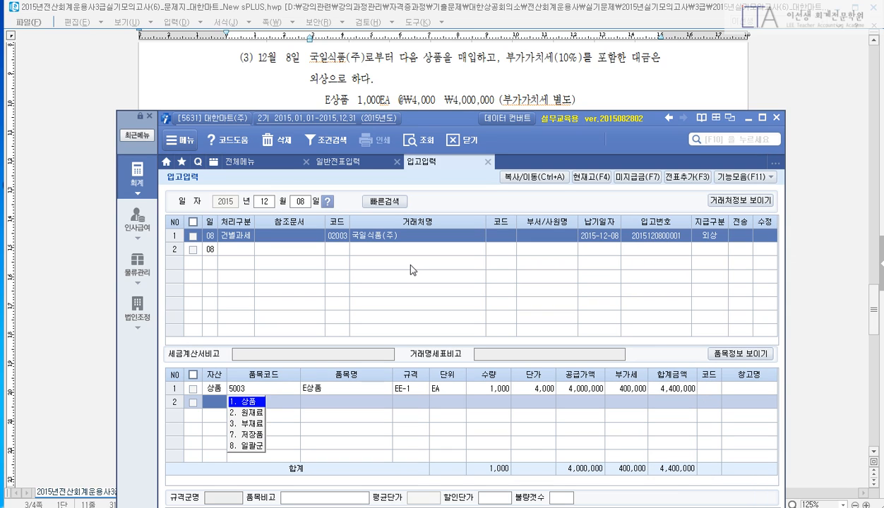
# Add the 국일식품(주) receipt as a voucher and transmit it to 매입매출전표입력.
pyautogui.press('F3')
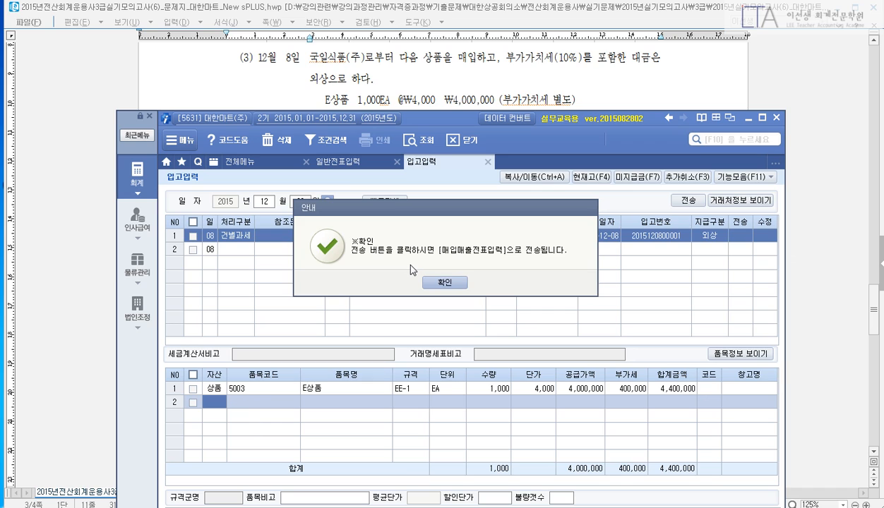
pyautogui.press('Return')
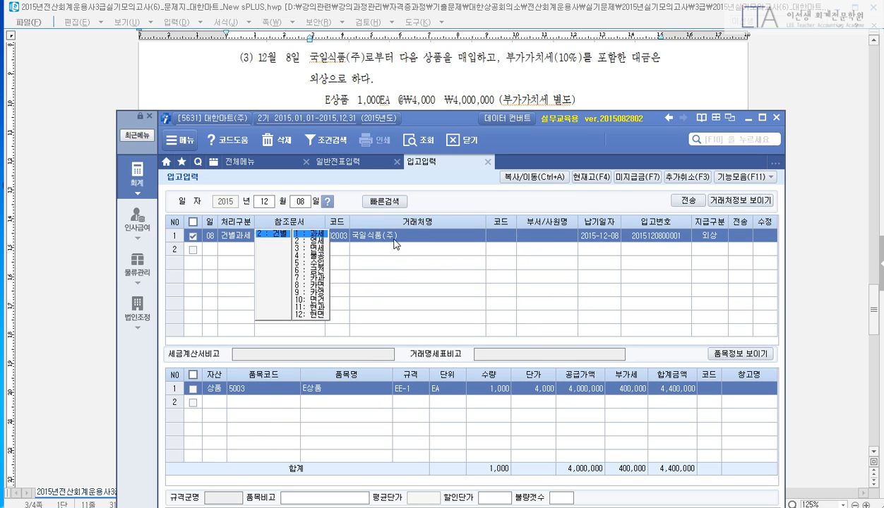
pyautogui.click(688, 202)
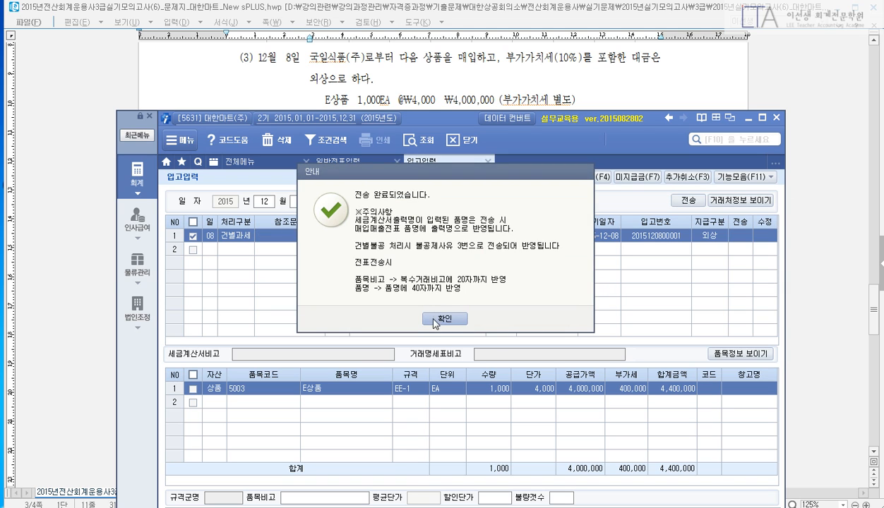
pyautogui.click(435, 319)
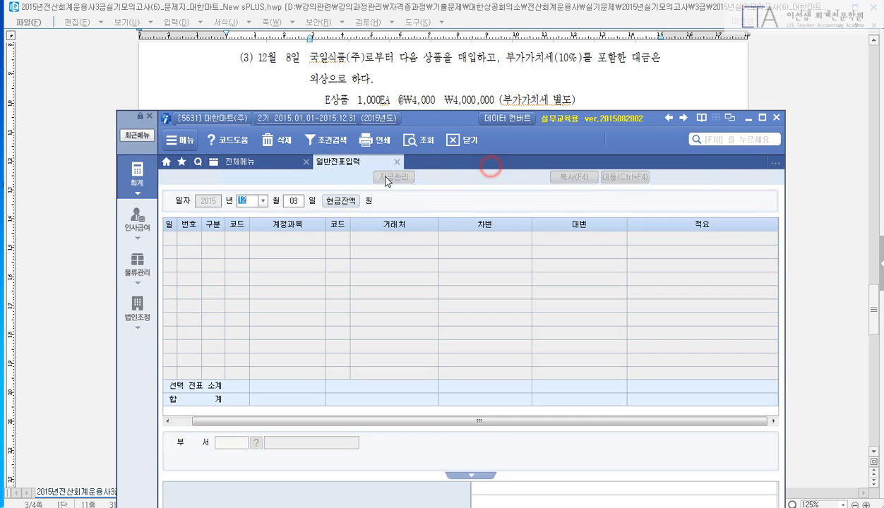
# Open 매입매출전표입력 from 전체메뉴 and retrieve the December 8 entries to check the transmitted E상품 purchase.
pyautogui.click(266, 164)
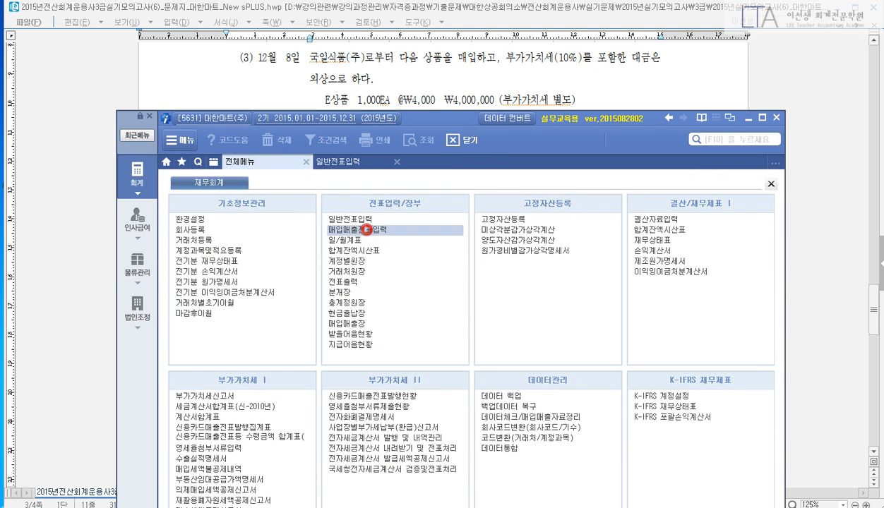
pyautogui.click(367, 230)
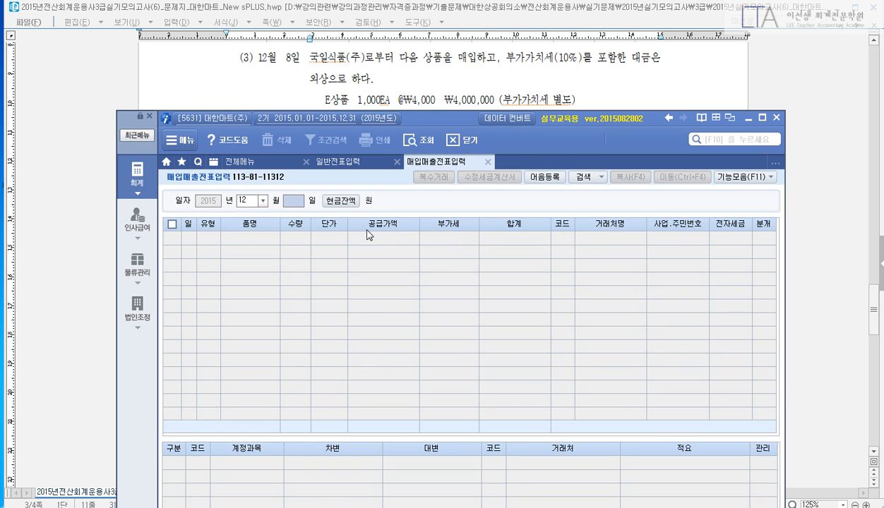
pyautogui.write('8')
pyautogui.press('Return')
pyautogui.click(387, 238)
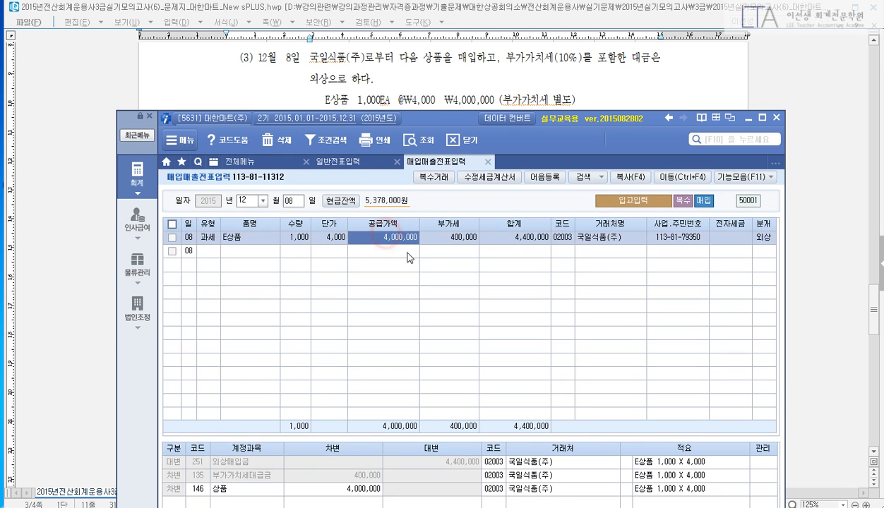
# Reveal the journal entry area for the 국일식품(주) purchase and examine its 외상매입금, 부가가치세대급금 and 상품 lines.
pyautogui.moveTo(457, 118); pyautogui.dragTo(463, 58)
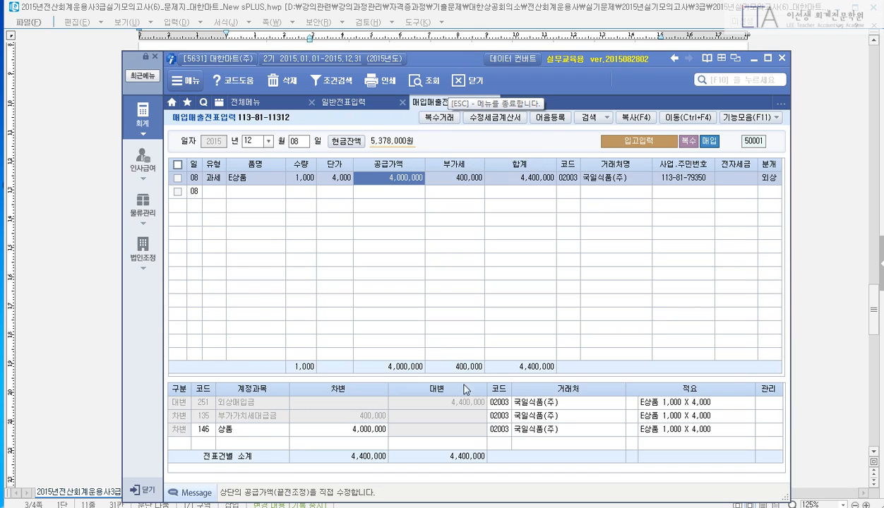
pyautogui.click(245, 402)
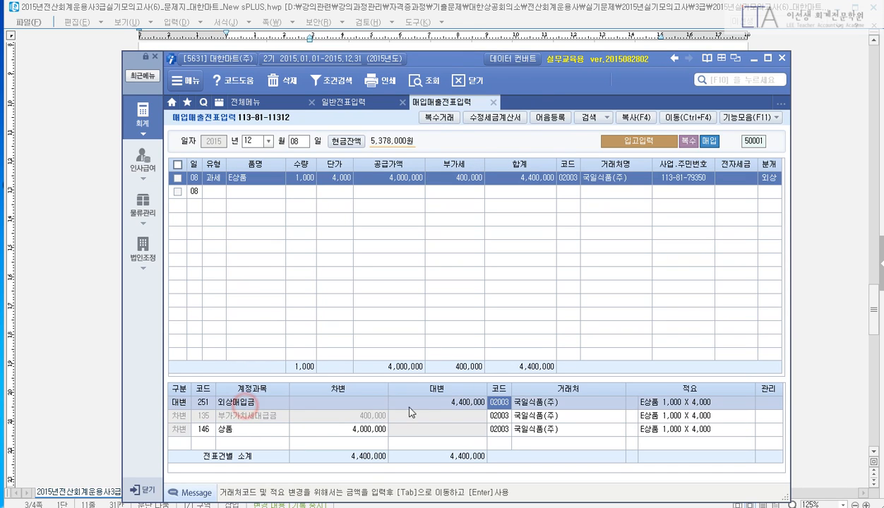
pyautogui.click(529, 403)
pyautogui.click(531, 416)
pyautogui.click(531, 429)
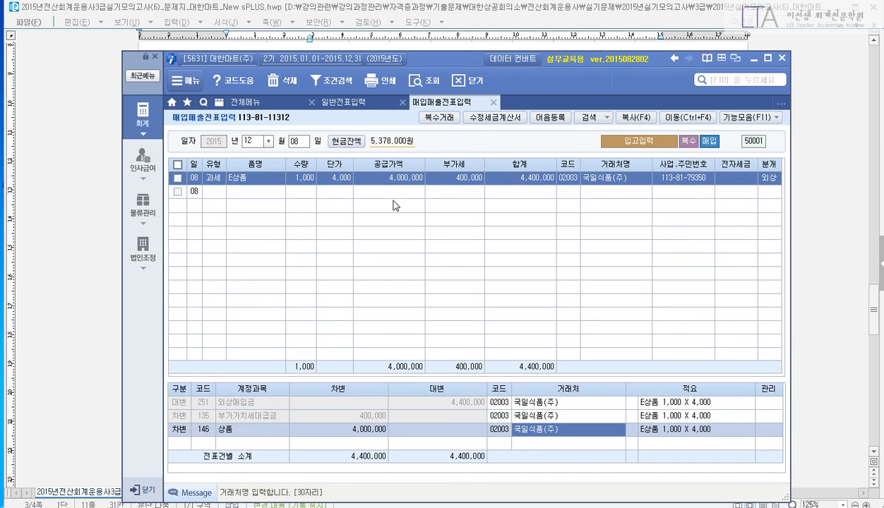
# Switch to the exam document to read transaction (4) of December 9, and return to New sPLUS with that text kept in view.
pyautogui.click(66, 186)
pyautogui.click(413, 121)
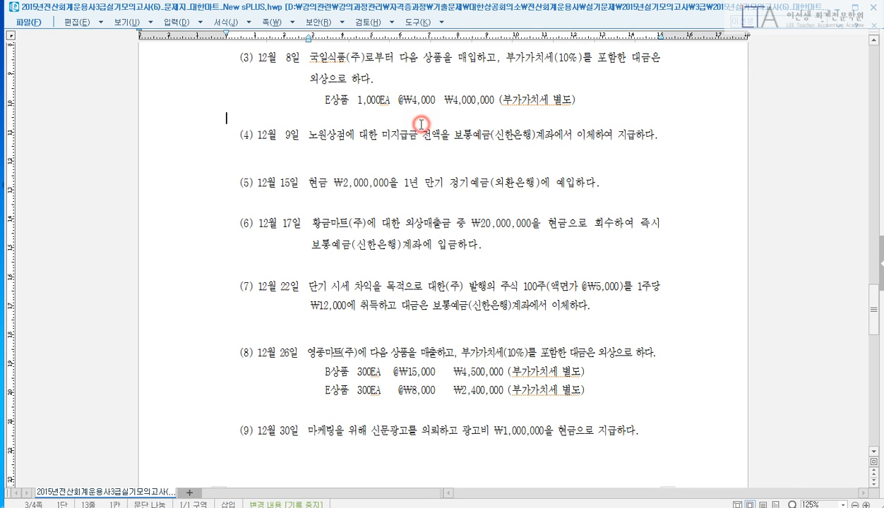
pyautogui.scroll(-2, 409, 135)
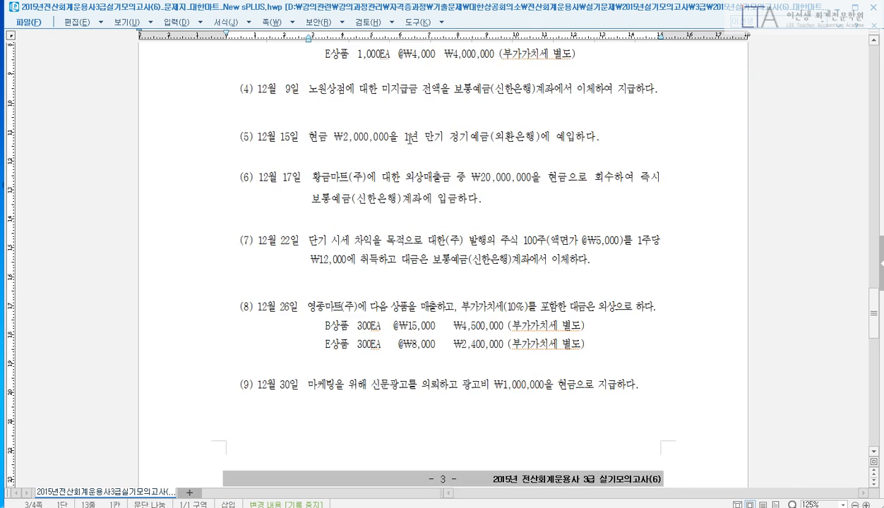
pyautogui.click(873, 40)
pyautogui.hotkey('alt', 'Tab')
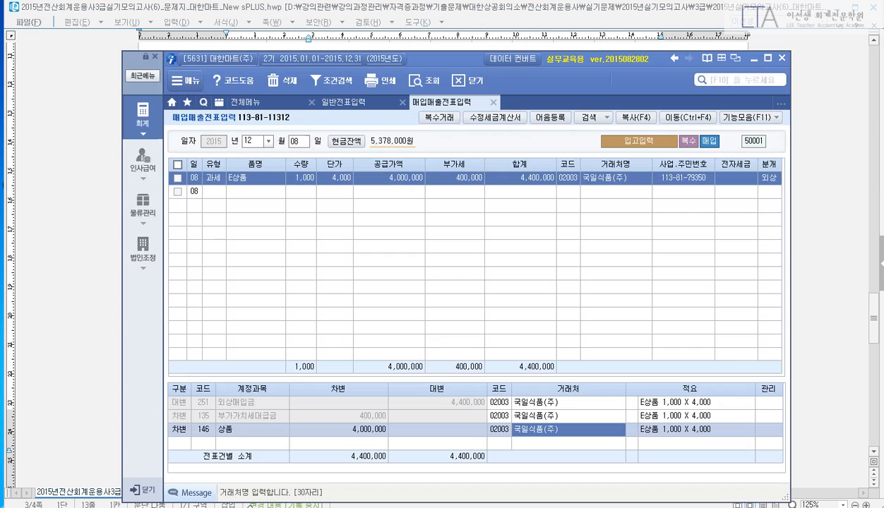
pyautogui.moveTo(441, 61); pyautogui.dragTo(428, 84)
# Close 매입매출전표입력 and set the date in 일반전표입력 to December 9.
pyautogui.click(479, 127)
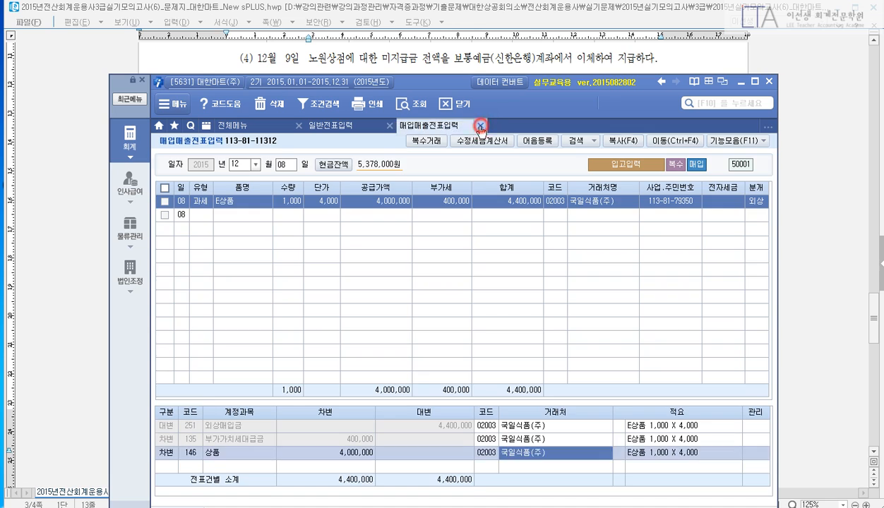
pyautogui.click(287, 166)
pyautogui.write('9')
pyautogui.press('Return')
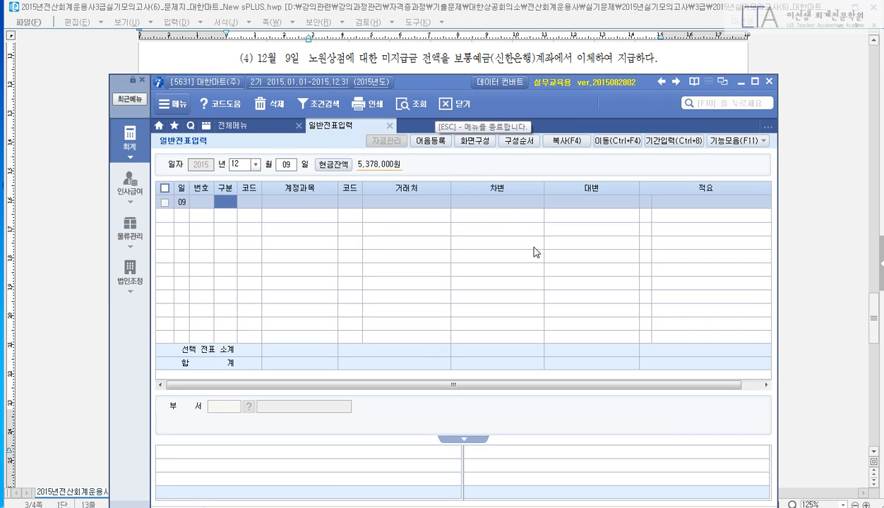
pyautogui.moveTo(375, 45); pyautogui.dragTo(450, 68)
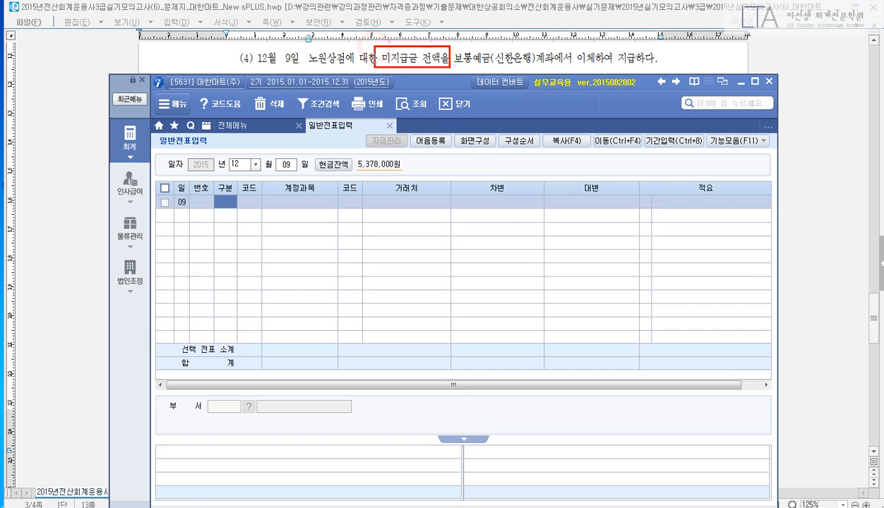
pyautogui.moveTo(300, 44); pyautogui.dragTo(354, 74)
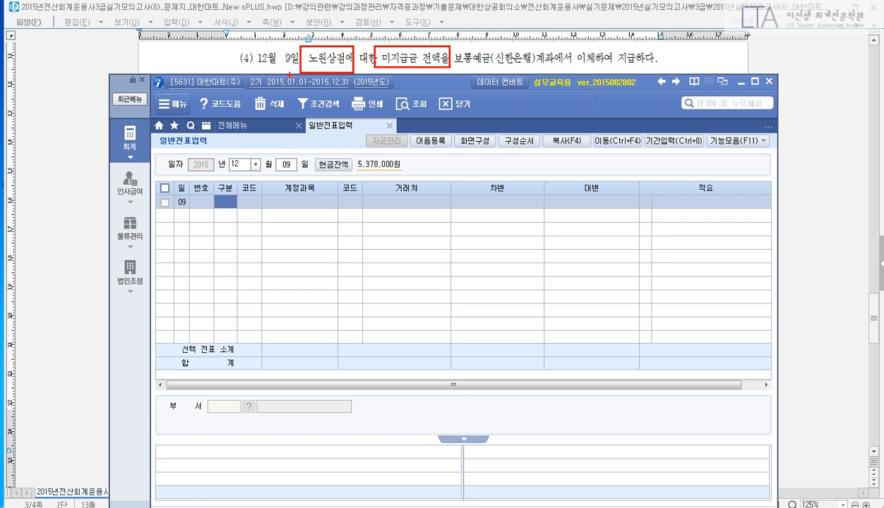
pyautogui.moveTo(283, 73); pyautogui.dragTo(272, 91)
pyautogui.moveTo(477, 63); pyautogui.dragTo(639, 68)
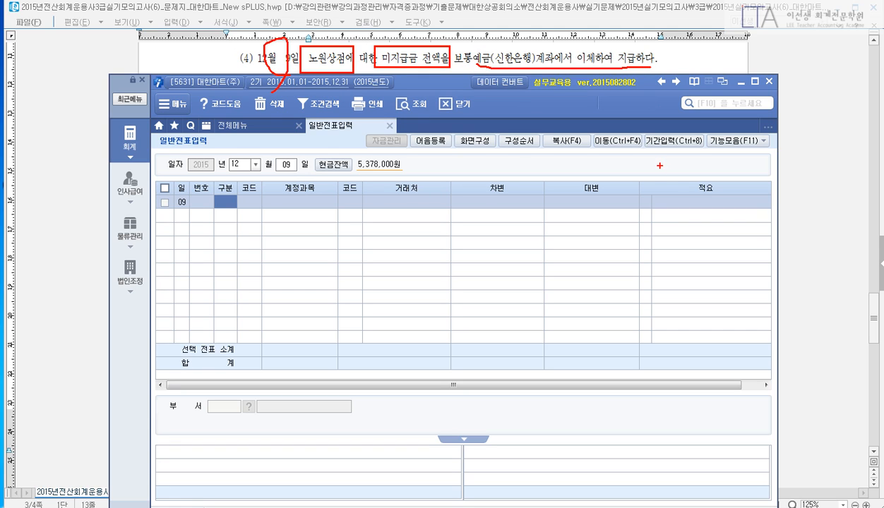
pyautogui.press('Escape')
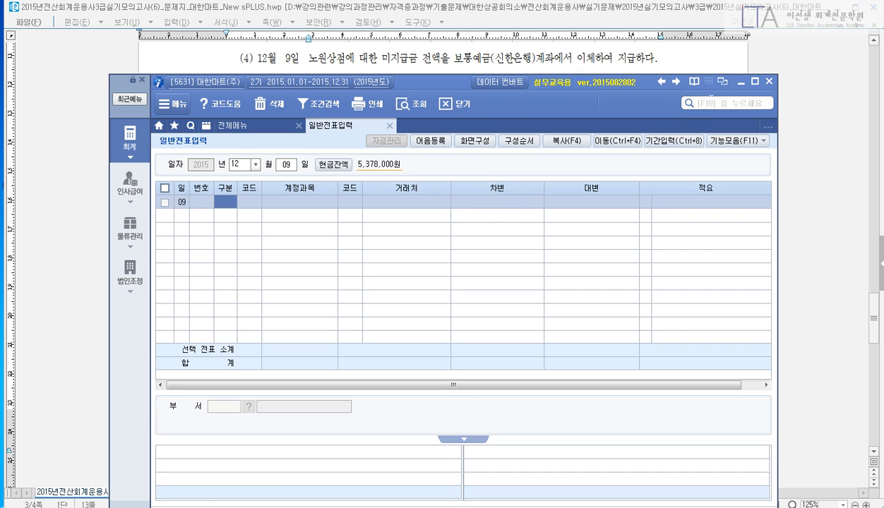
# Search for and open 거래처원장, and set the period to December 9 through December 9 with 계정과목 253 미지급금.
pyautogui.click(717, 104)
pyautogui.write('거')
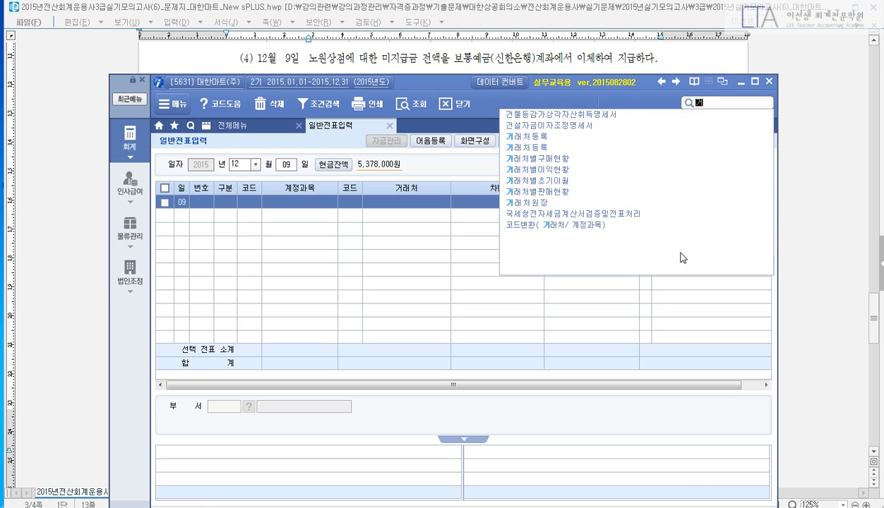
pyautogui.write('래처원장')
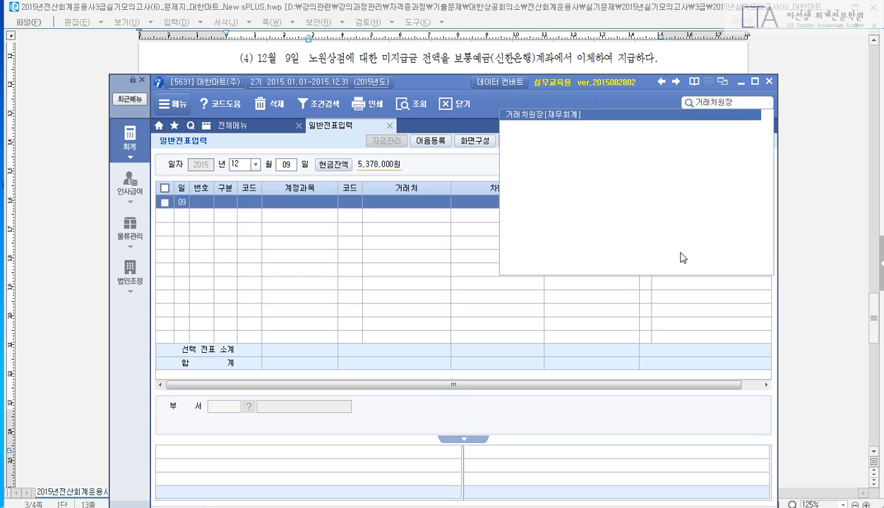
pyautogui.press('Return')
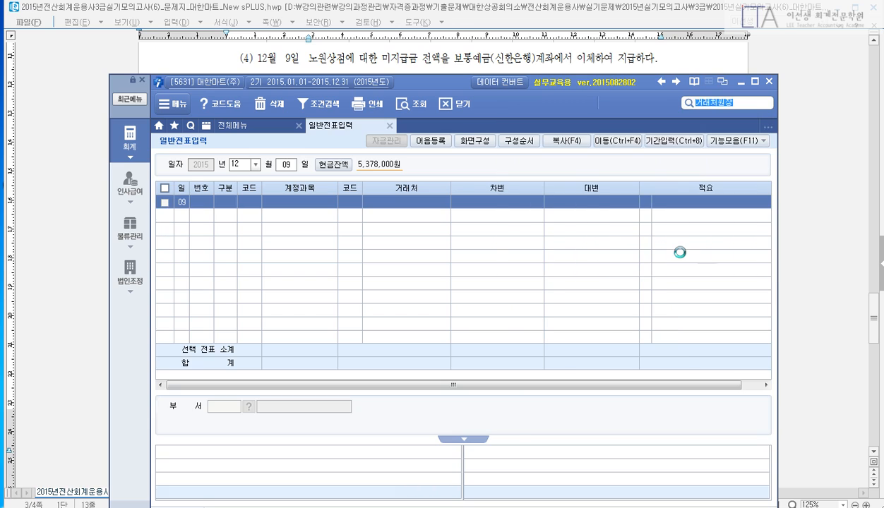
pyautogui.write('12091209')
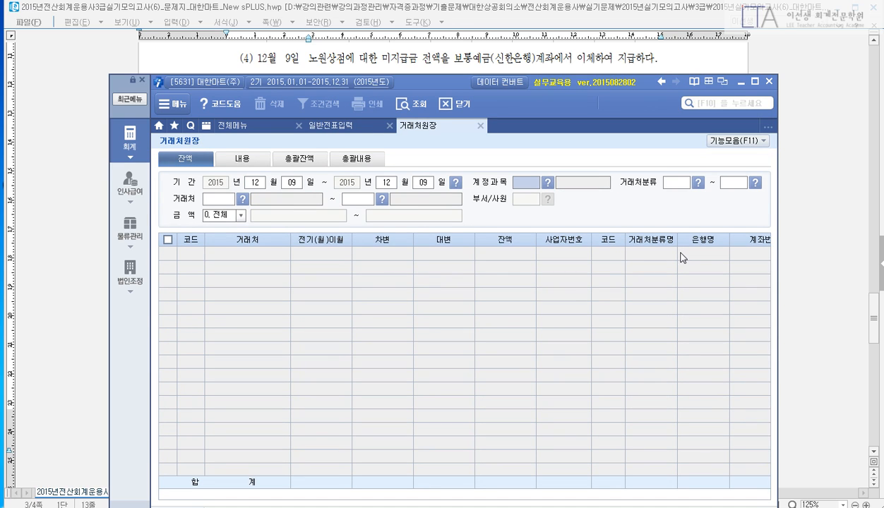
pyautogui.write('253')
pyautogui.press('Return')
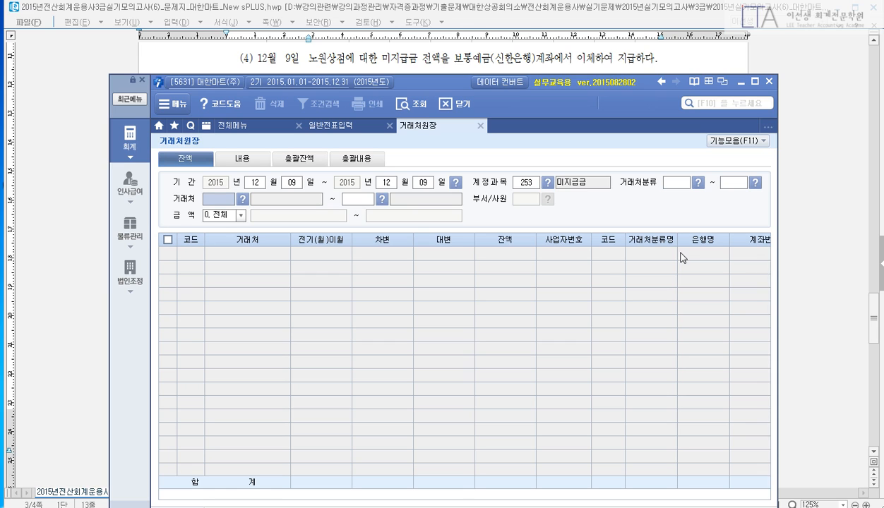
# Limit the 거래처원장 range to 노원상점 and look up its 미지급금 balance.
pyautogui.press('F2')
pyautogui.write('노원')
pyautogui.press('Return')
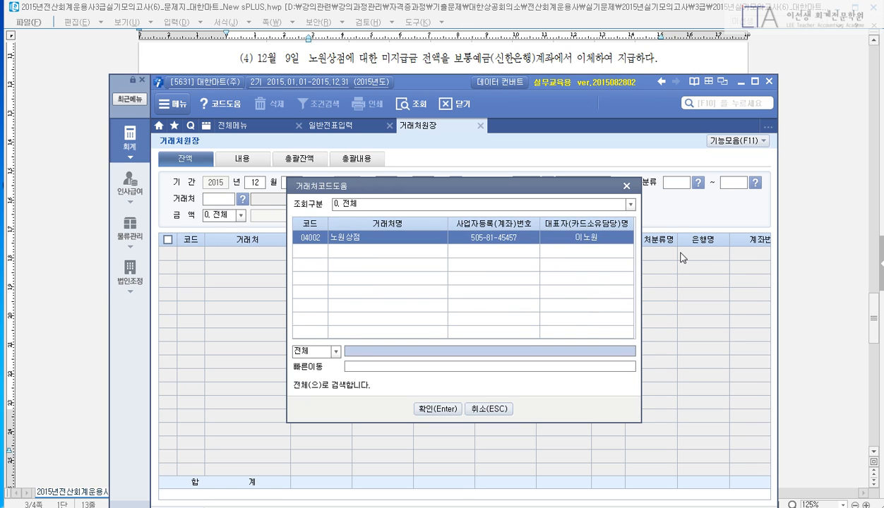
pyautogui.press('Return')
pyautogui.write('04002')
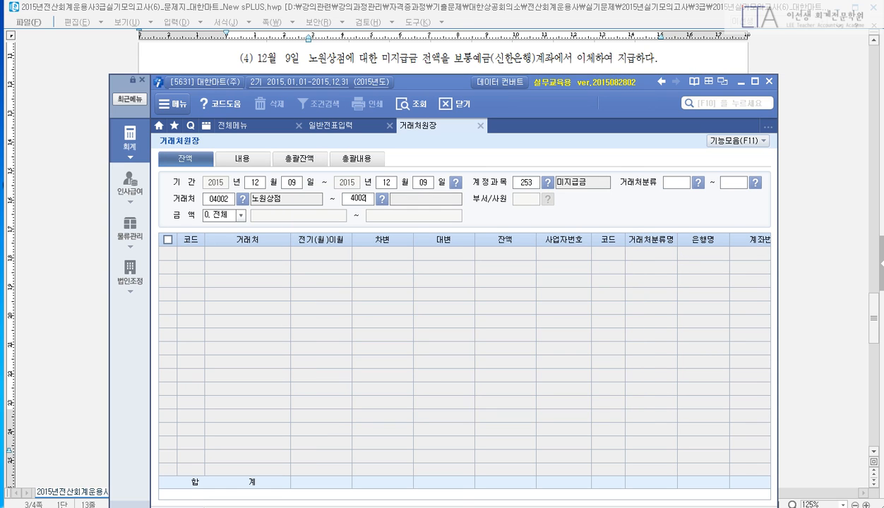
pyautogui.press('Return')
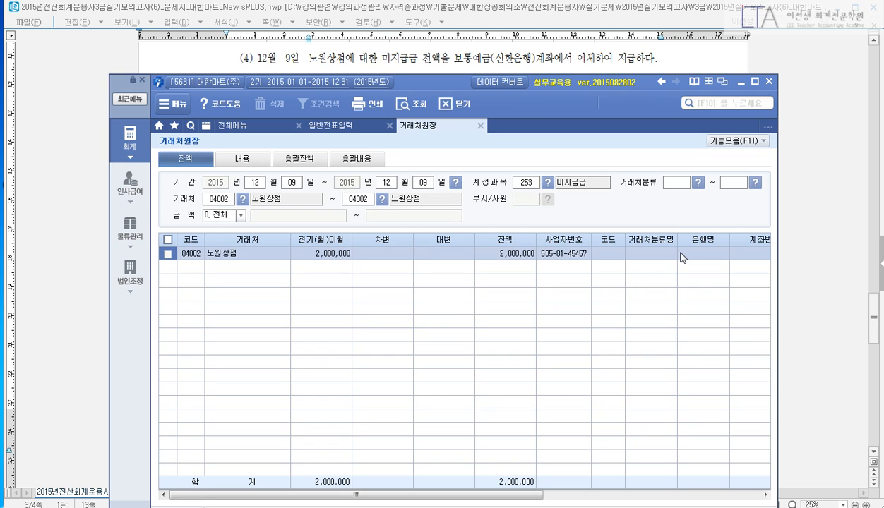
pyautogui.click(503, 252)
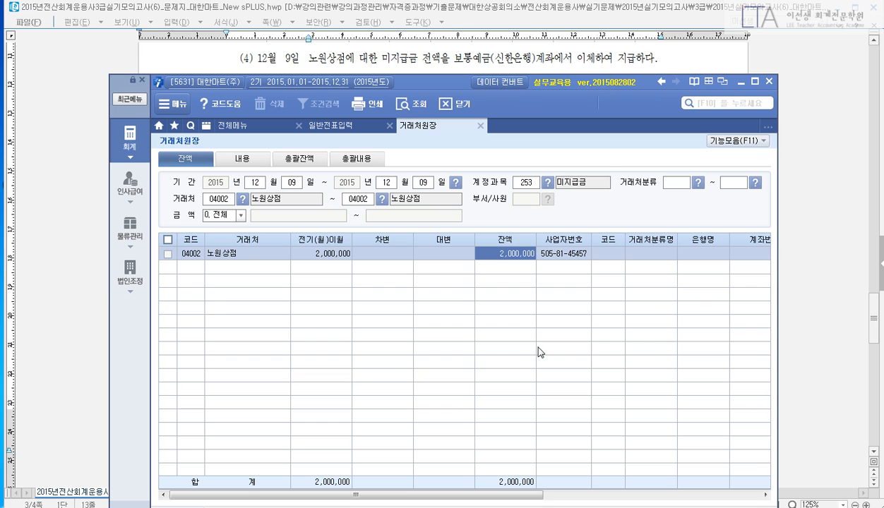
# Return to 일반전표입력 and enter the December 9 차변 line as 253 미지급금, 거래처 노원상점, amount 2,000,000.
pyautogui.click(329, 125)
pyautogui.press('Return')
pyautogui.press('Return')
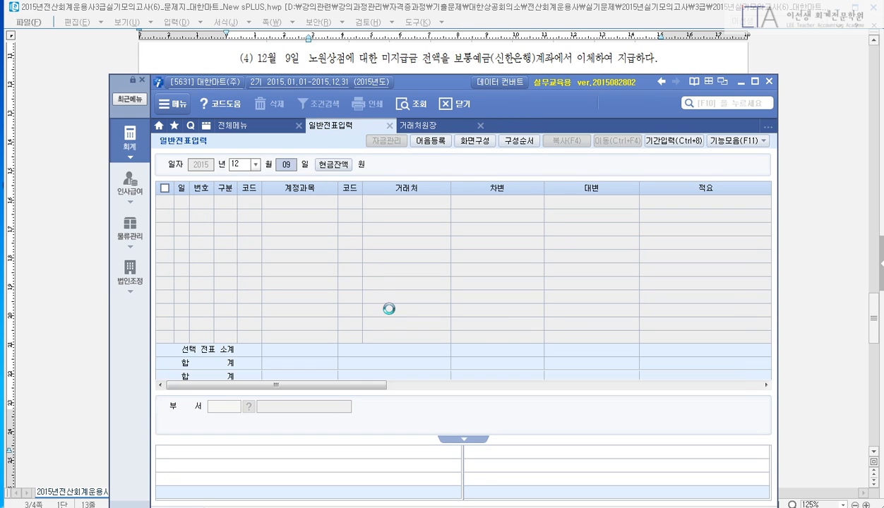
pyautogui.write('3')
pyautogui.press('Return')
pyautogui.write('253')
pyautogui.press('Return')
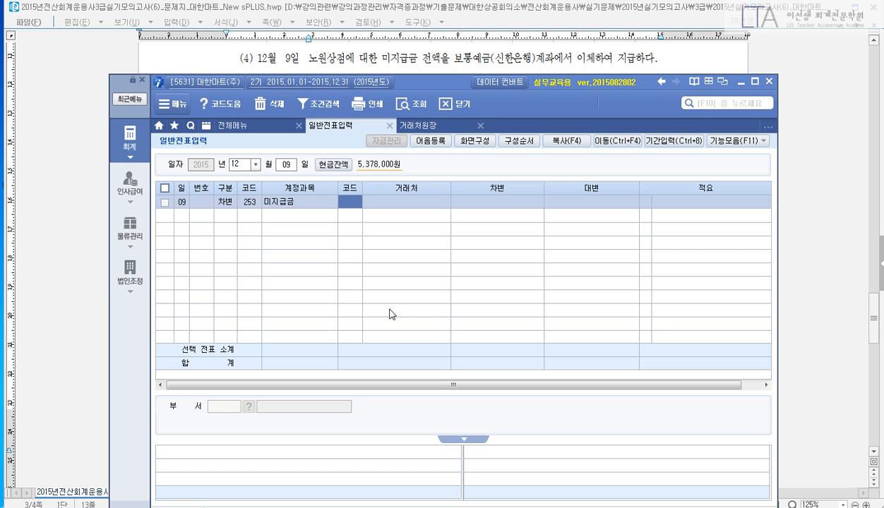
pyautogui.write('04002')
pyautogui.press('Return')
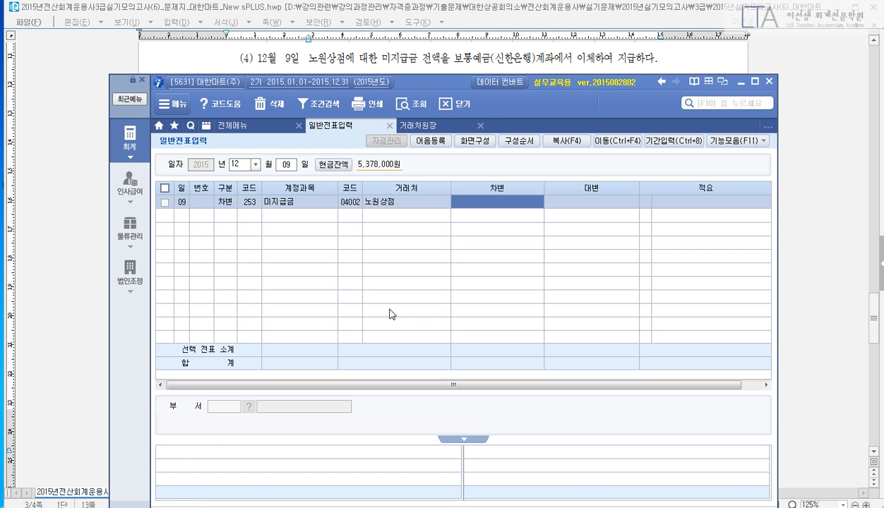
pyautogui.write('2000000')
pyautogui.press('Return')
pyautogui.press('Return')
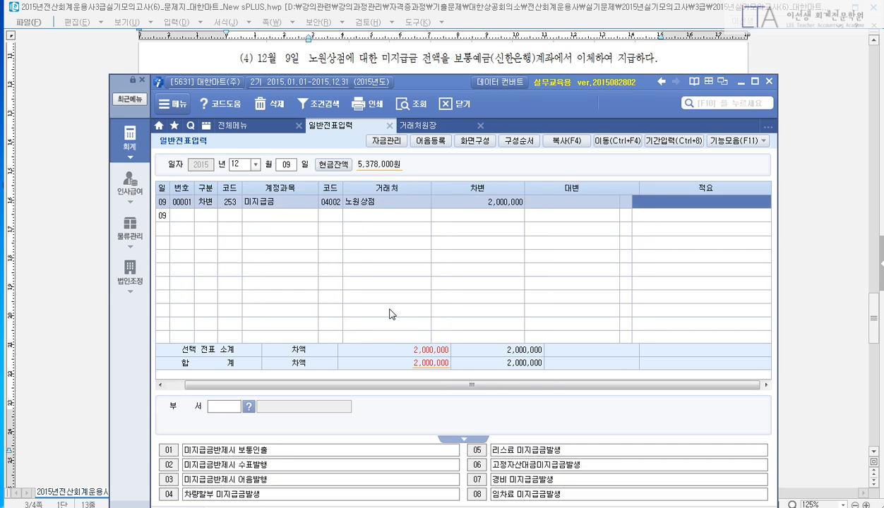
# Enter the matching 대변 line as 103 보통예금 with 거래처 신한(보통예금) and amount 2,000,000.
pyautogui.write('4')
pyautogui.press('Return')
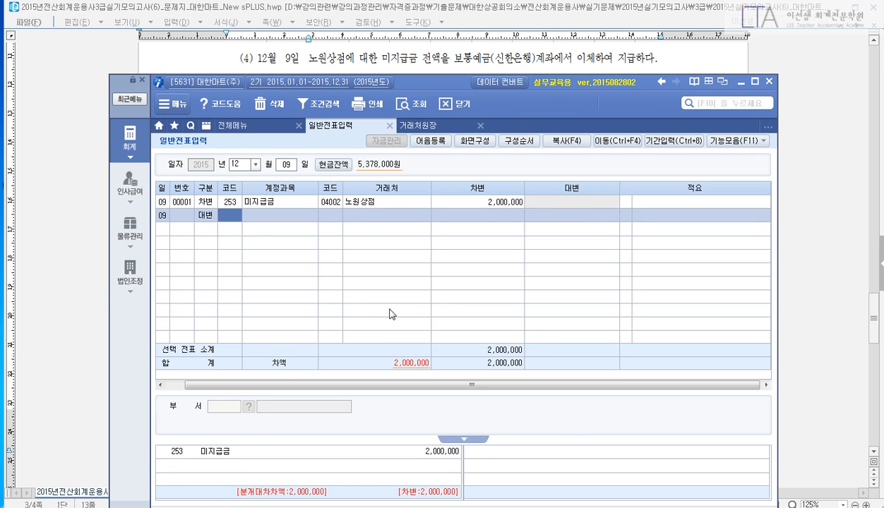
pyautogui.write('103')
pyautogui.press('Return')
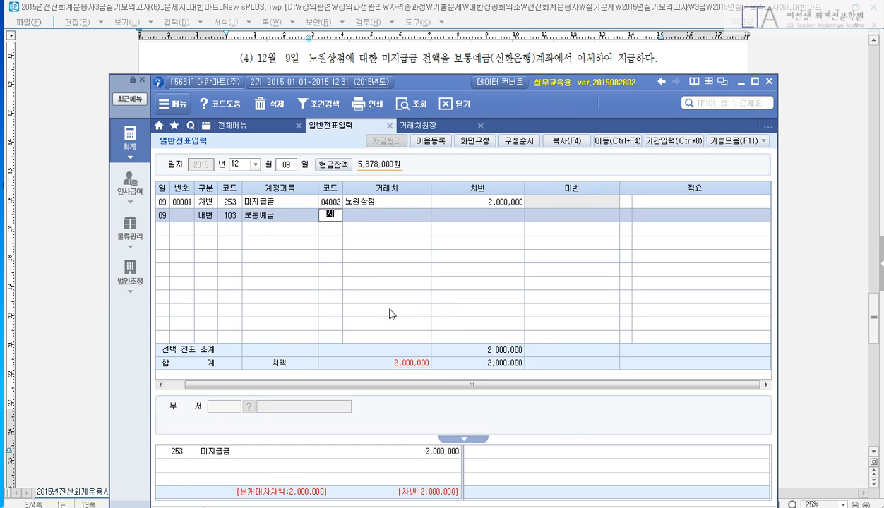
pyautogui.write('신한')
pyautogui.press('Return')
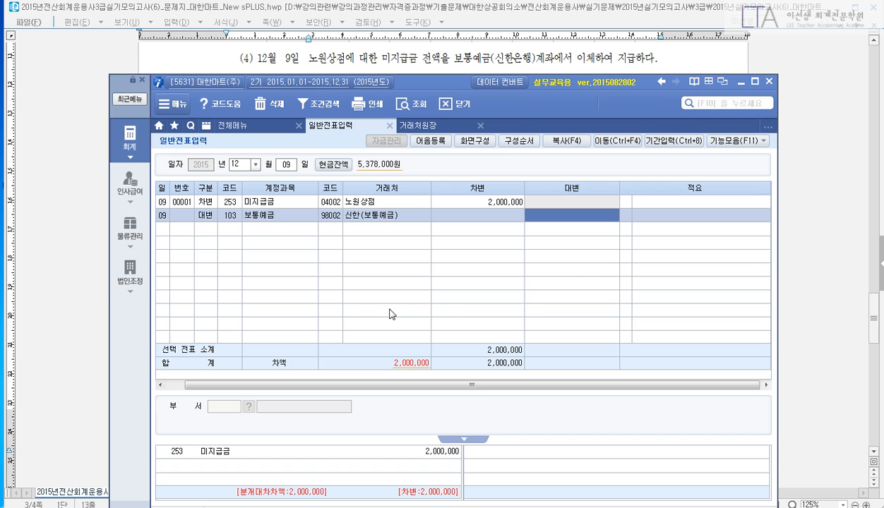
pyautogui.press('Return')
pyautogui.press('Return')
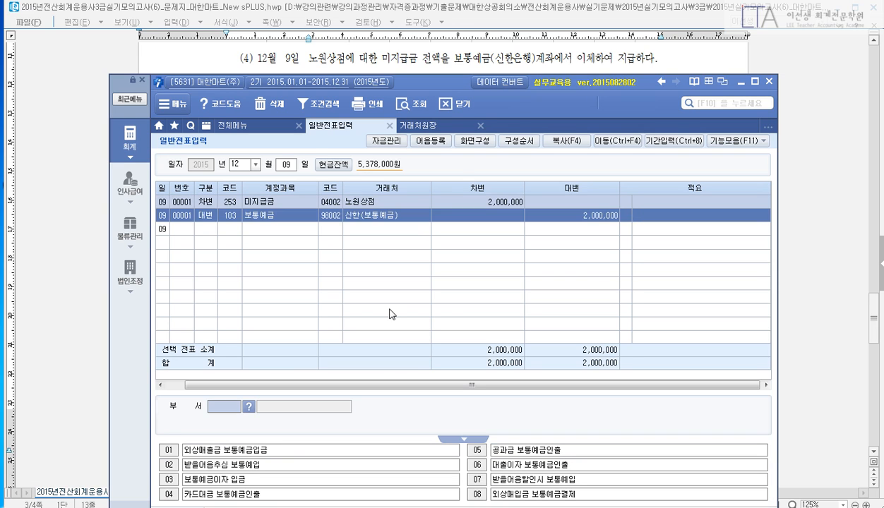
pyautogui.press('Return')
pyautogui.press('Up')
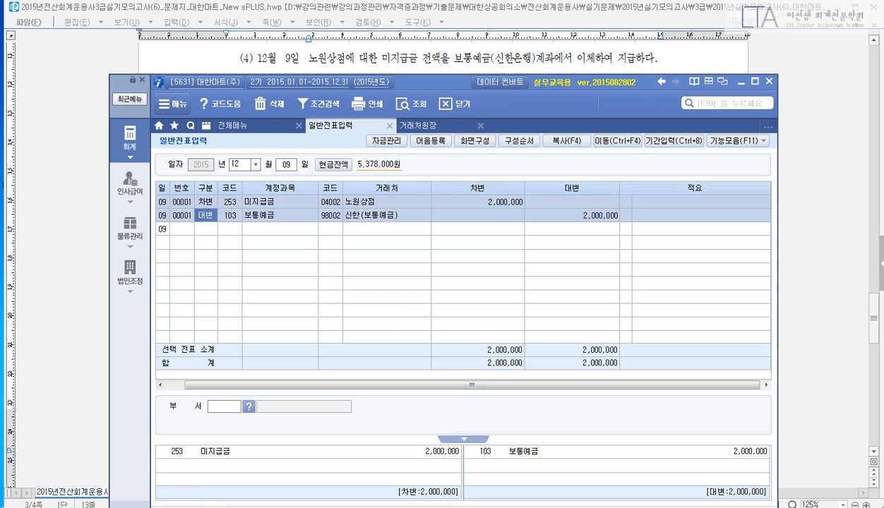
# Switch to the exam document and read transaction (5) of December 15.
pyautogui.press('Escape')
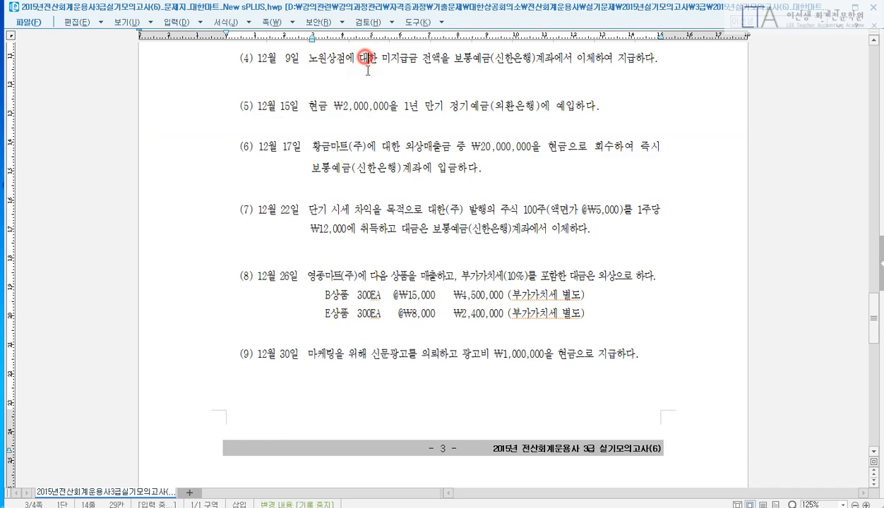
pyautogui.click(358, 56)
pyautogui.scroll(-1, 402, 122)
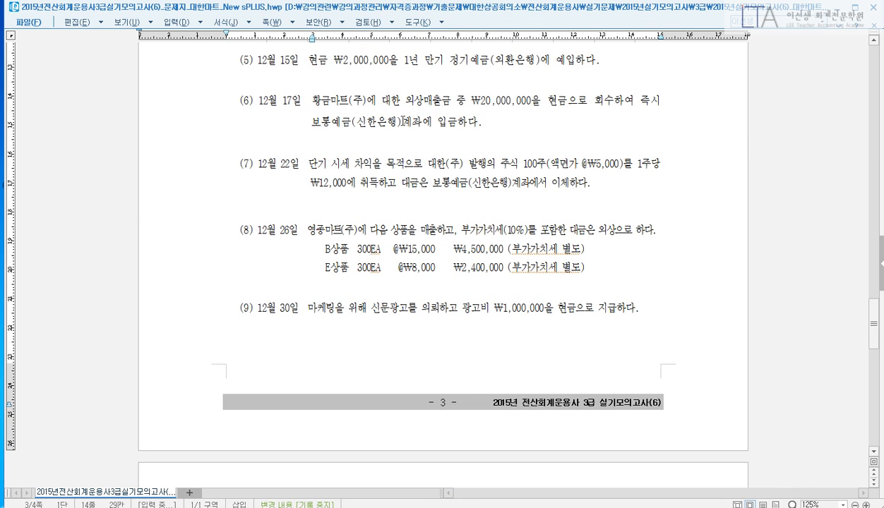
# Switch to New sPLUS and set the 일반전표입력 date to December 15.
pyautogui.click(173, 507)
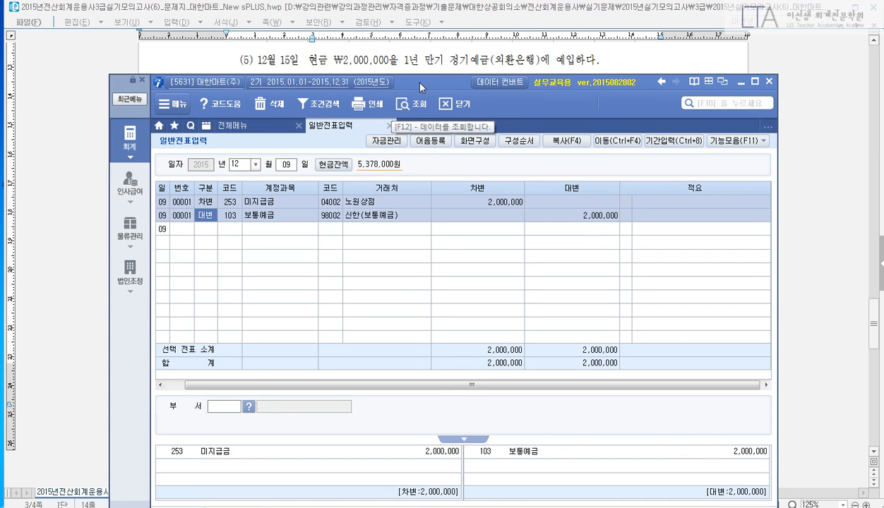
pyautogui.click(285, 164)
pyautogui.write('15')
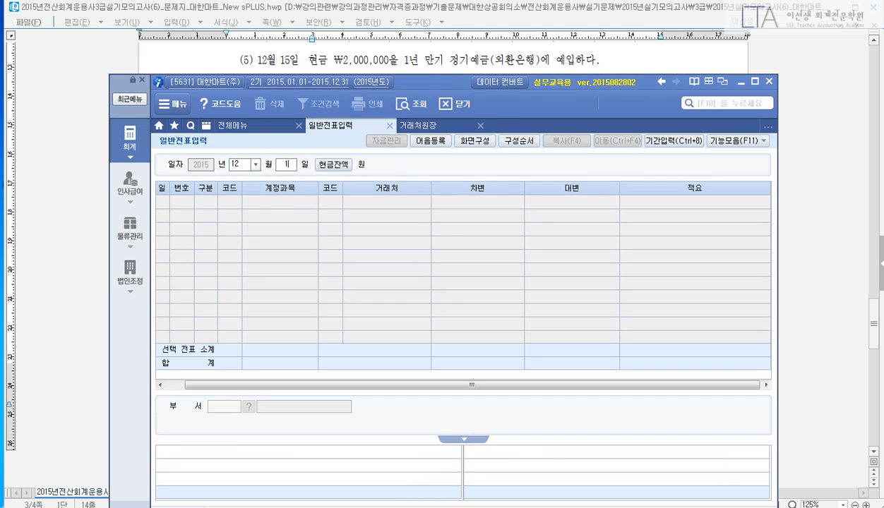
pyautogui.press('Return')
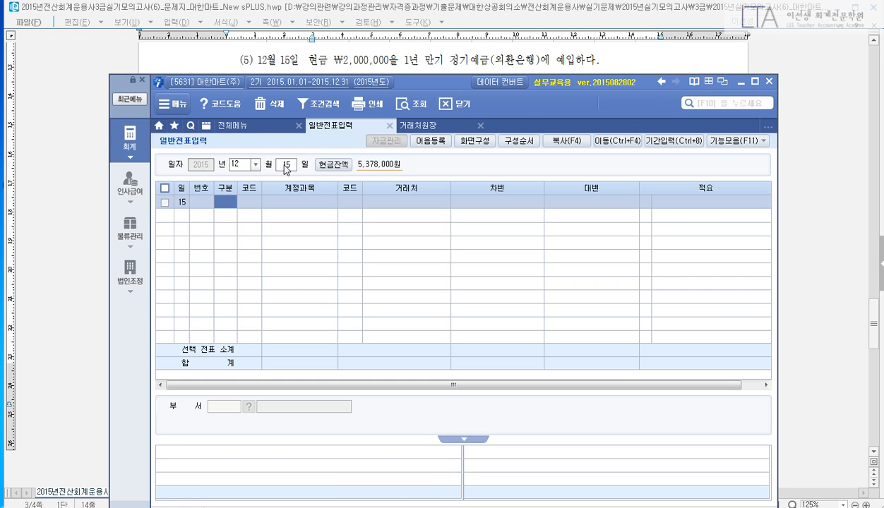
# Enter the December 15 출금 line as 104 정기예금 with 거래처 98004 외환(정기예금) and amount 2,000,000.
pyautogui.write('1')
pyautogui.press('Return')
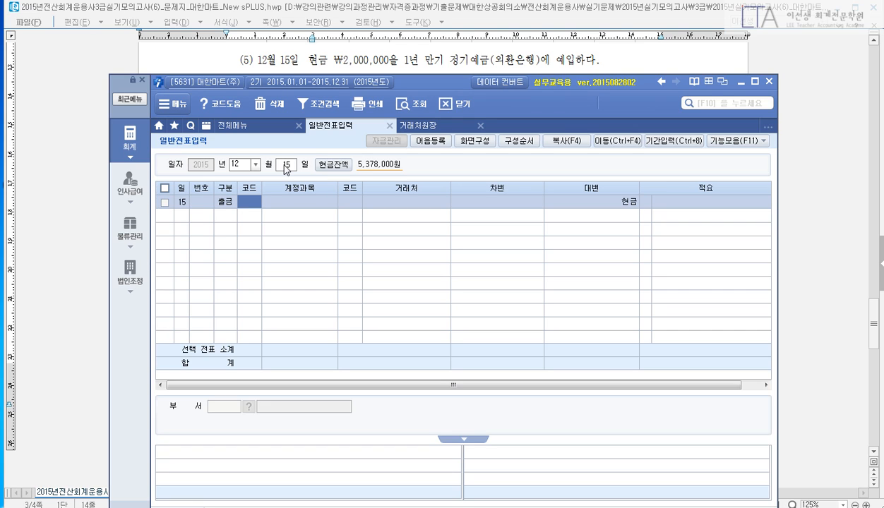
pyautogui.write('104')
pyautogui.press('Return')
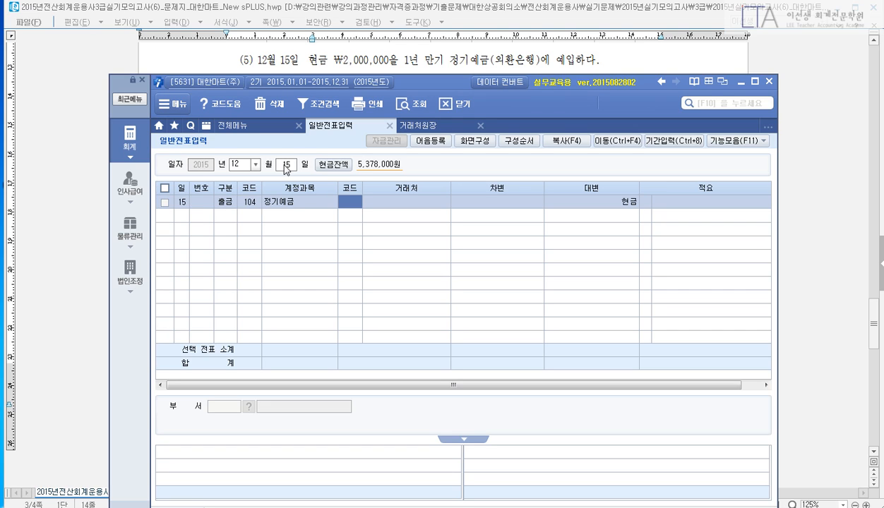
pyautogui.write('98004')
pyautogui.press('Return')
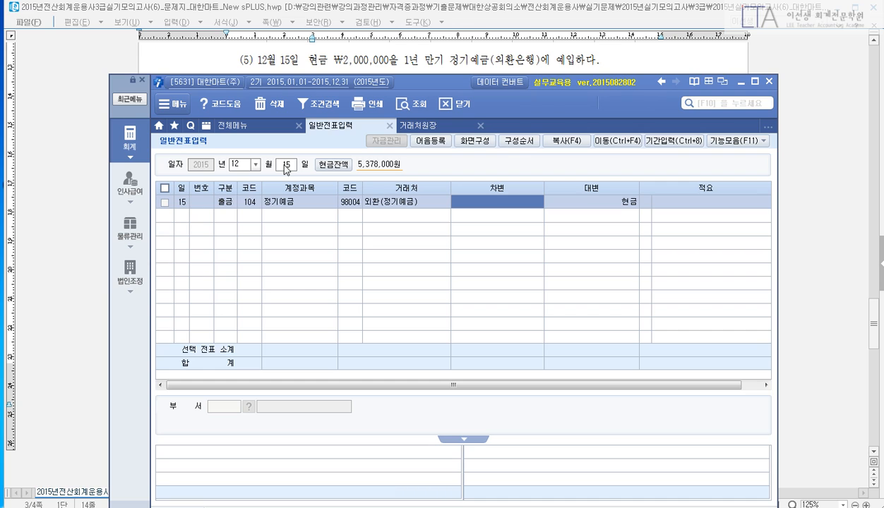
pyautogui.write('2000000')
pyautogui.press('Return')
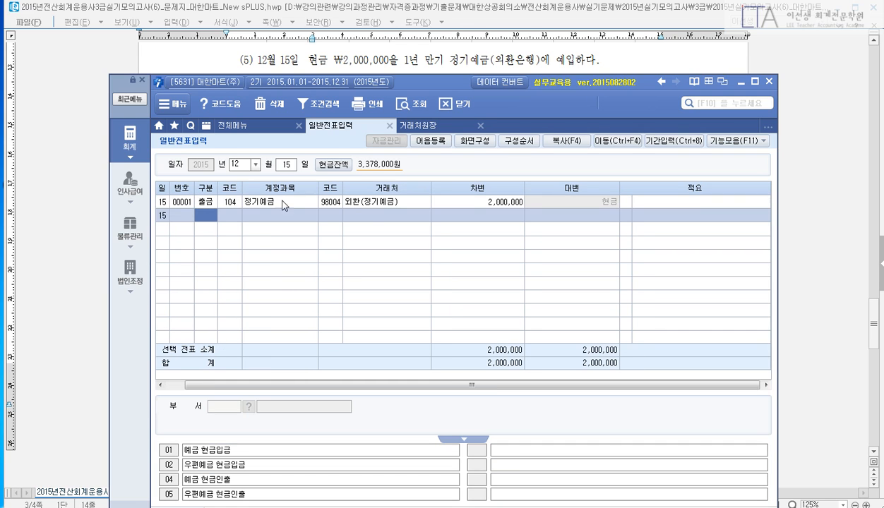
pyautogui.click(369, 204)
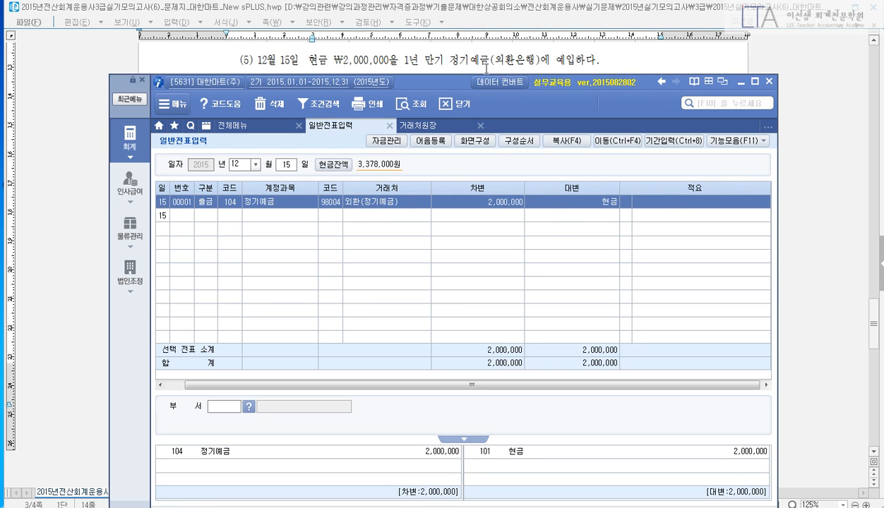
# Bring transaction (6) into view in the exam document, then return to New sPLUS and move its window below the transaction text.
pyautogui.click(607, 64)
pyautogui.scroll(-2, 607, 78)
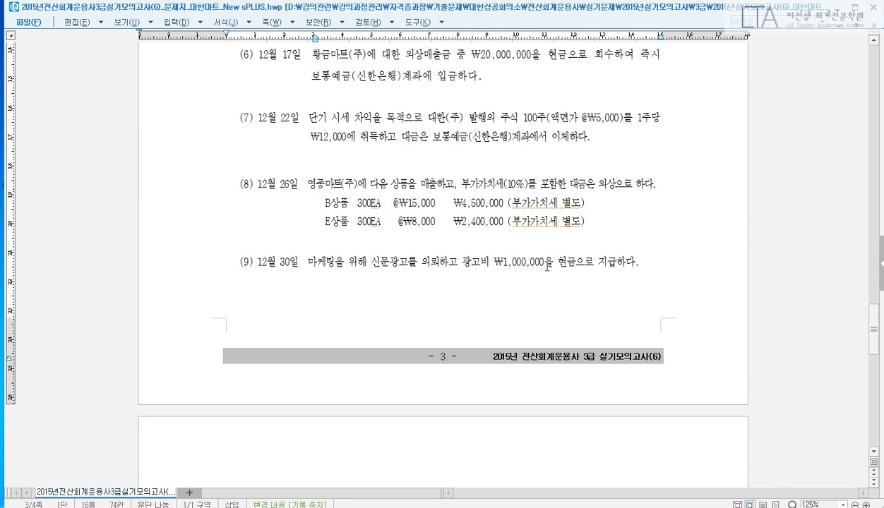
pyautogui.click(230, 507)
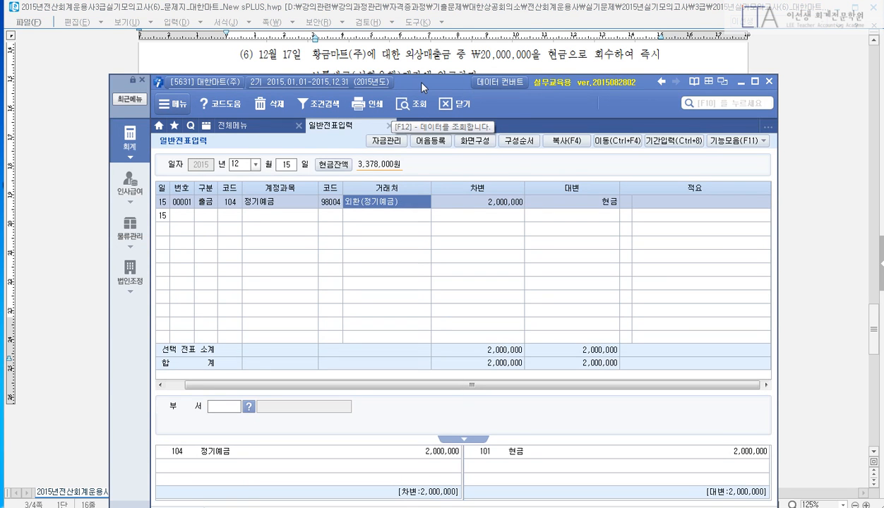
pyautogui.moveTo(421, 83)
pyautogui.mouseDown()
pyautogui.moveTo(417, 139)
pyautogui.moveTo(420, 98)
pyautogui.mouseUp()
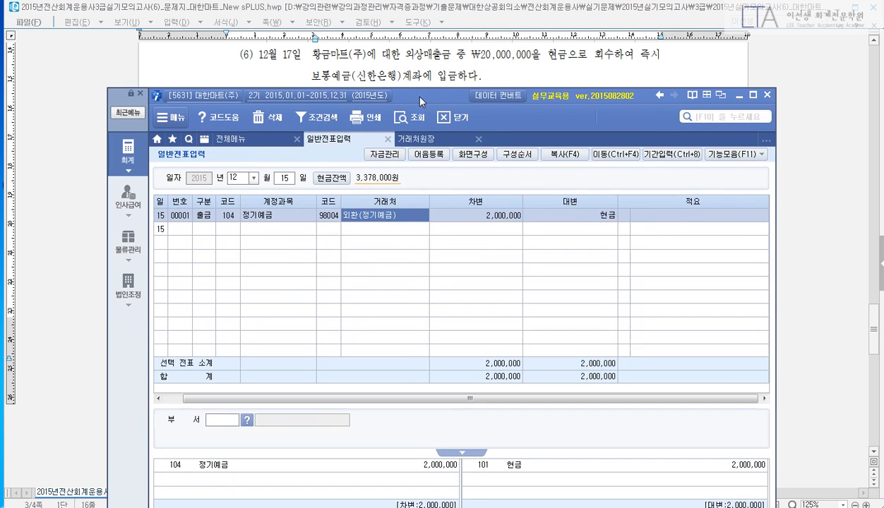
# Set the 일반전표입력 date to December 17.
pyautogui.click(288, 178)
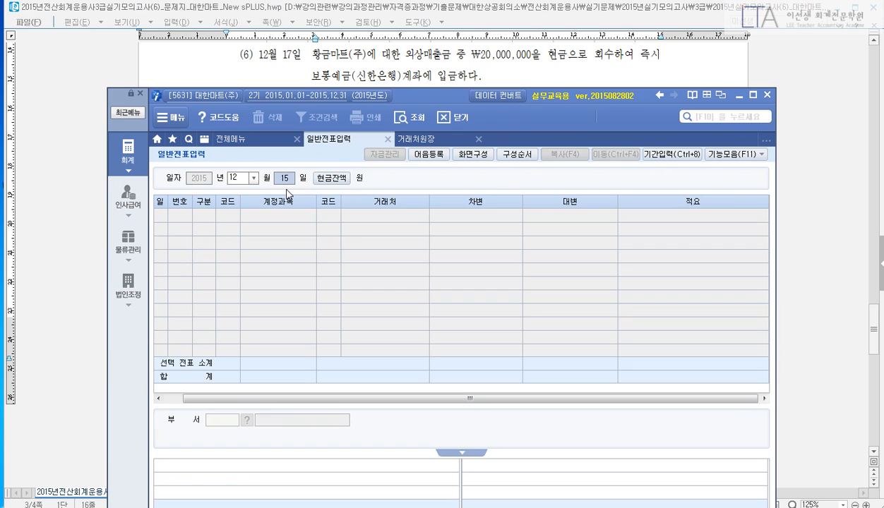
pyautogui.write('17')
pyautogui.press('Return')
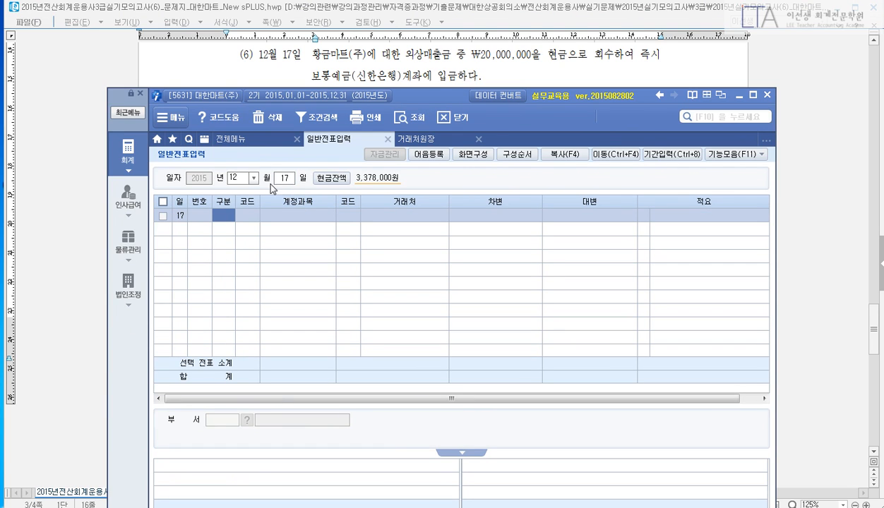
pyautogui.hotkey('ctrl', '2')
pyautogui.moveTo(482, 33); pyautogui.dragTo(458, 79)
pyautogui.moveTo(553, 33); pyautogui.dragTo(540, 79)
pyautogui.moveTo(486, 69); pyautogui.dragTo(537, 68)
# Enter the December 17 대변 line as 108 외상매출금, 거래처 황금마트(주), amount 20,000,000.
pyautogui.write('4')
pyautogui.press('Return')
pyautogui.write('108')
pyautogui.press('Return')
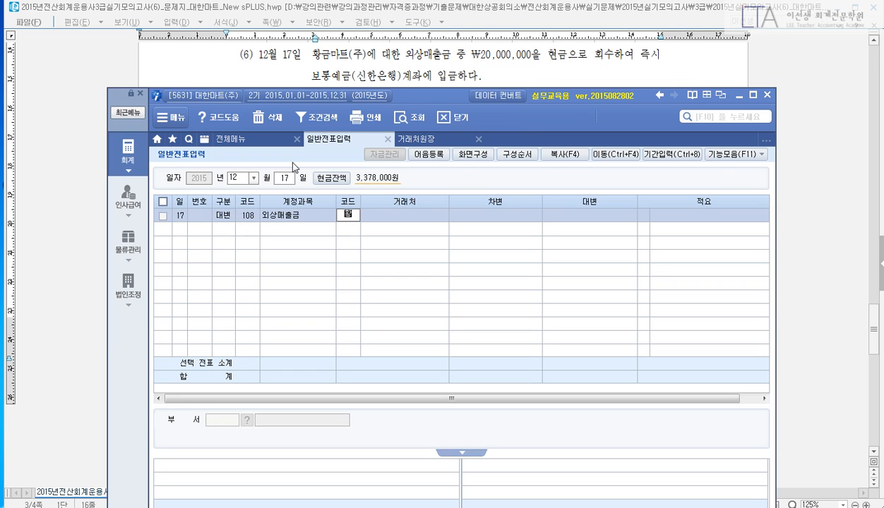
pyautogui.press('Return')
pyautogui.write('황ㄱㅡㅁ')
pyautogui.press('Return')
pyautogui.write('20000000')
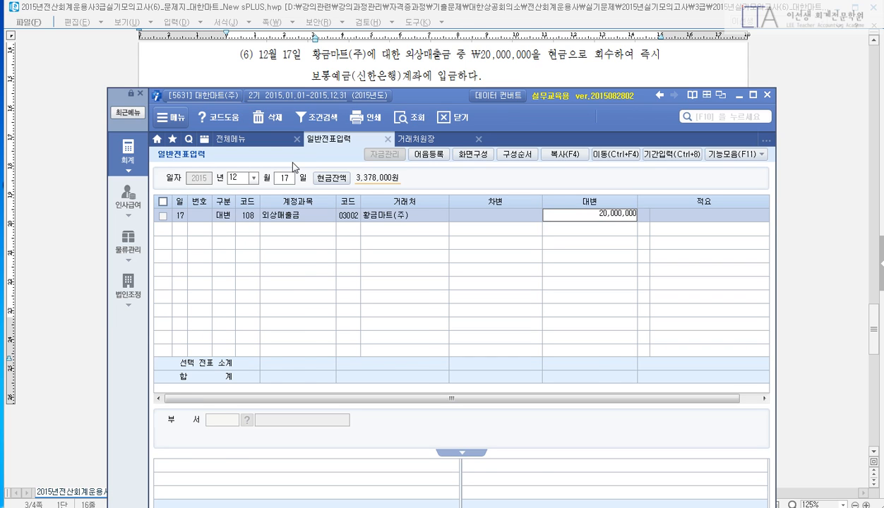
pyautogui.press('Return')
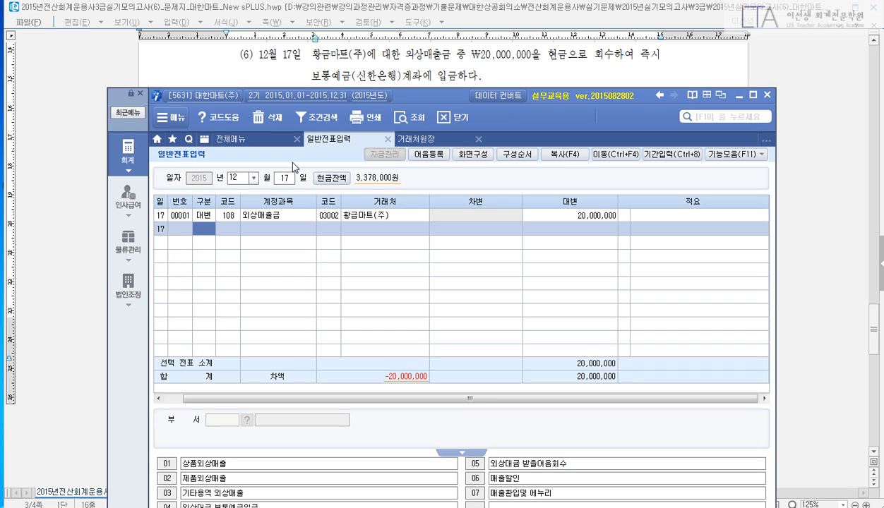
# Enter the matching 차변 line as 103 보통예금 with 거래처 신한(보통예금) and amount 20,000,000.
pyautogui.write('3')
pyautogui.press('Return')
pyautogui.write('103')
pyautogui.press('Return')
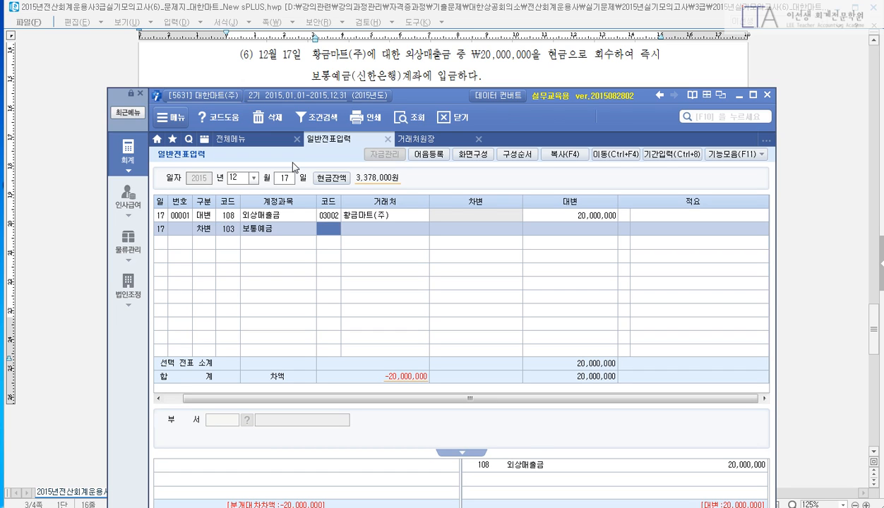
pyautogui.write('시신한')
pyautogui.press('Return')
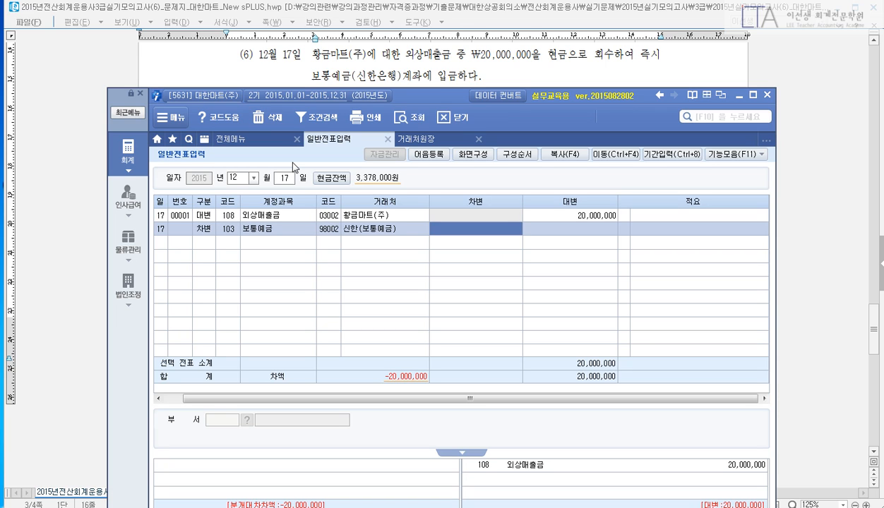
pyautogui.write('20000000')
pyautogui.press('Return')
pyautogui.press('Return')
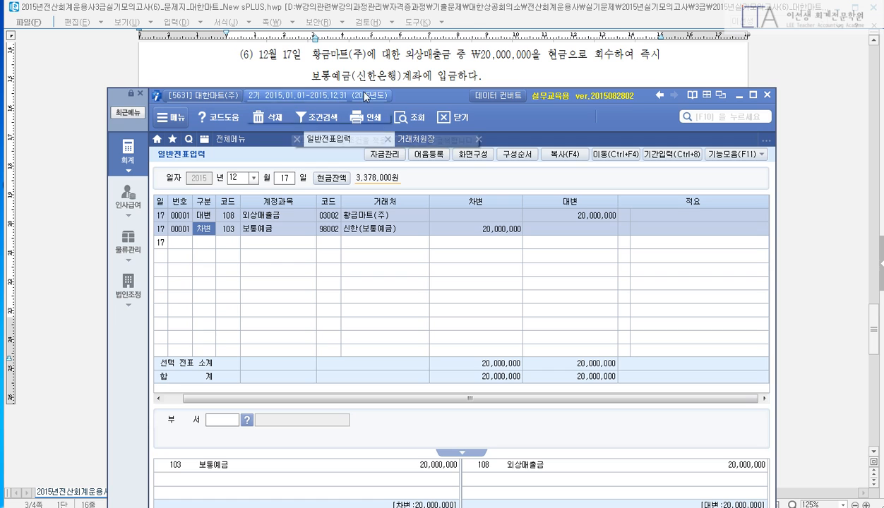
# Bring transaction (7) of December 22 into view in the exam document and return to New sPLUS.
pyautogui.click(420, 79)
pyautogui.scroll(-3, 423, 81)
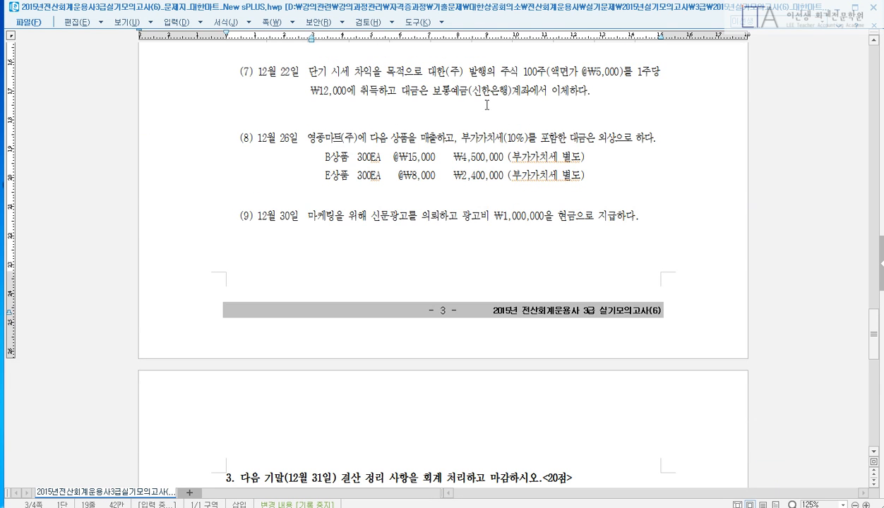
pyautogui.scroll(-2, 854, 441)
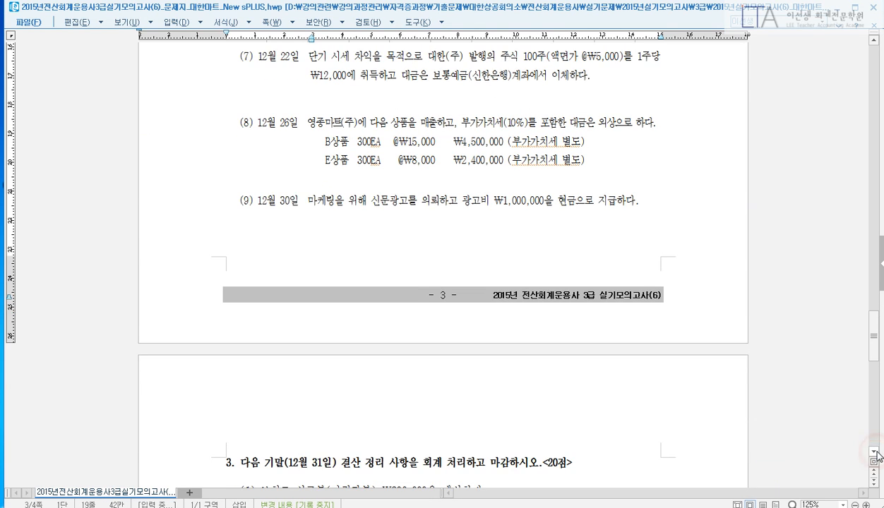
pyautogui.click(873, 40)
pyautogui.hotkey('alt', 'Tab')
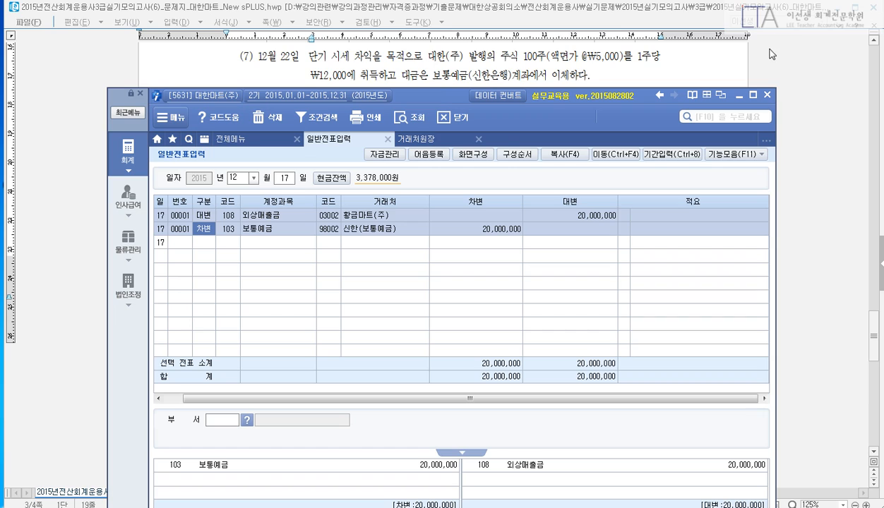
# Examine the share quantity, par value and purchase price in transaction (7), switching back to the exam document.
pyautogui.moveTo(643, 40); pyautogui.dragTo(617, 83)
pyautogui.moveTo(526, 62); pyautogui.dragTo(607, 67)
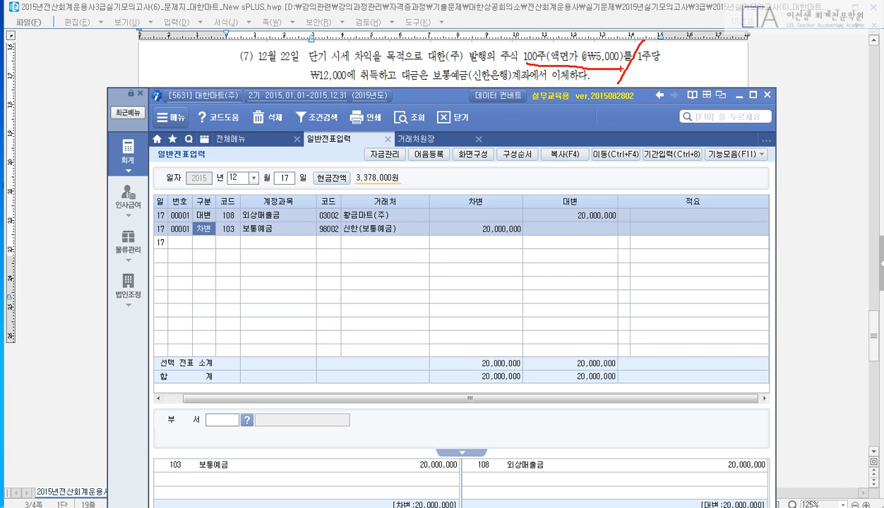
pyautogui.press('Escape')
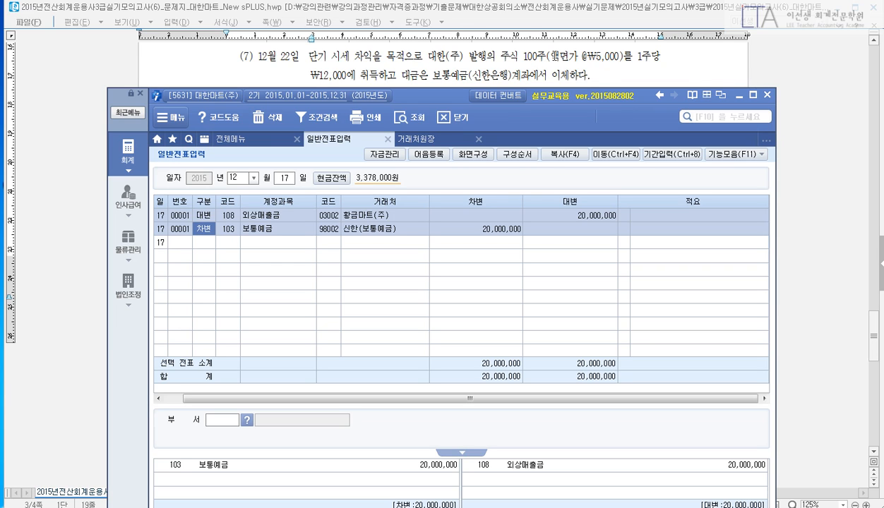
pyautogui.moveTo(554, 60); pyautogui.dragTo(622, 59)
pyautogui.click(622, 60)
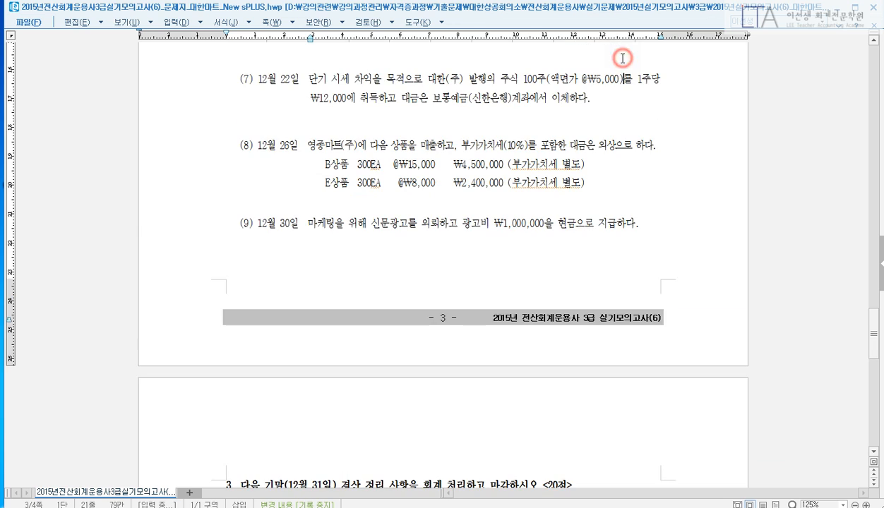
pyautogui.click(298, 79)
pyautogui.moveTo(553, 73); pyautogui.dragTo(622, 76)
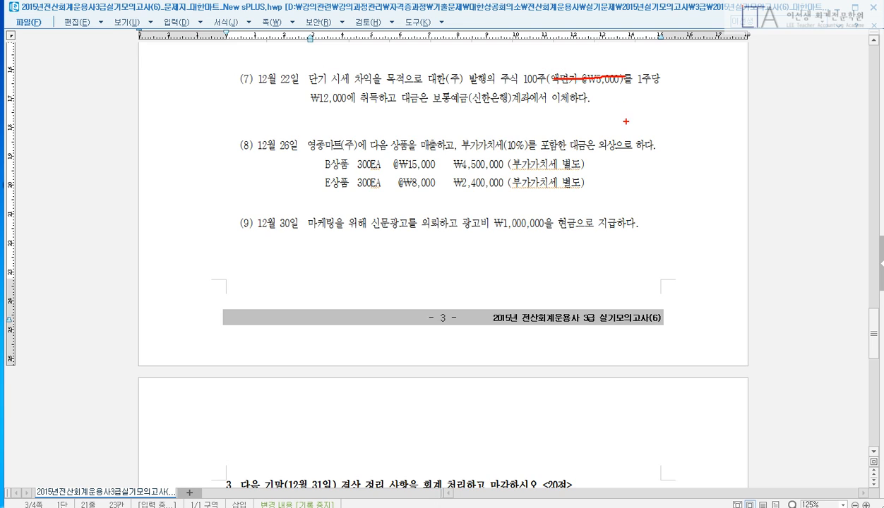
pyautogui.press('Escape')
pyautogui.click(602, 104)
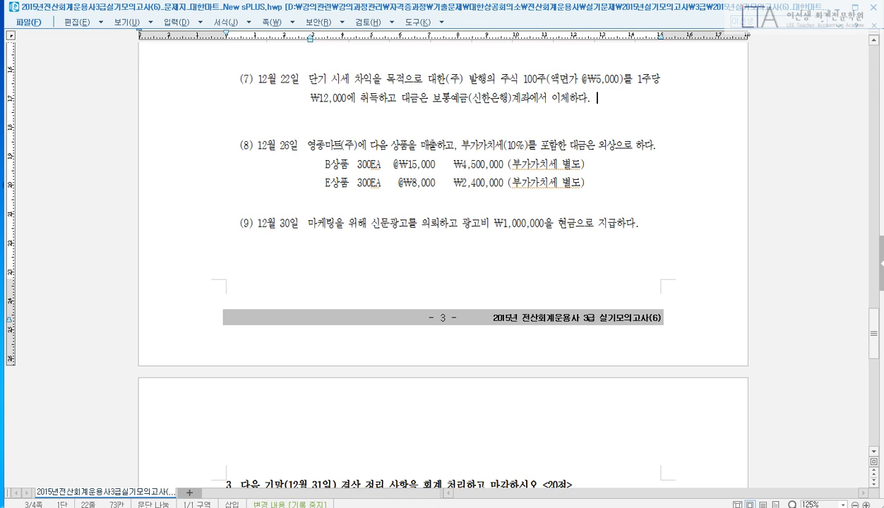
# Switch from the problem document to the accounting program and open the general vouchers (일반전표입력) for December 22.
pyautogui.scroll(-1, 858, 443)
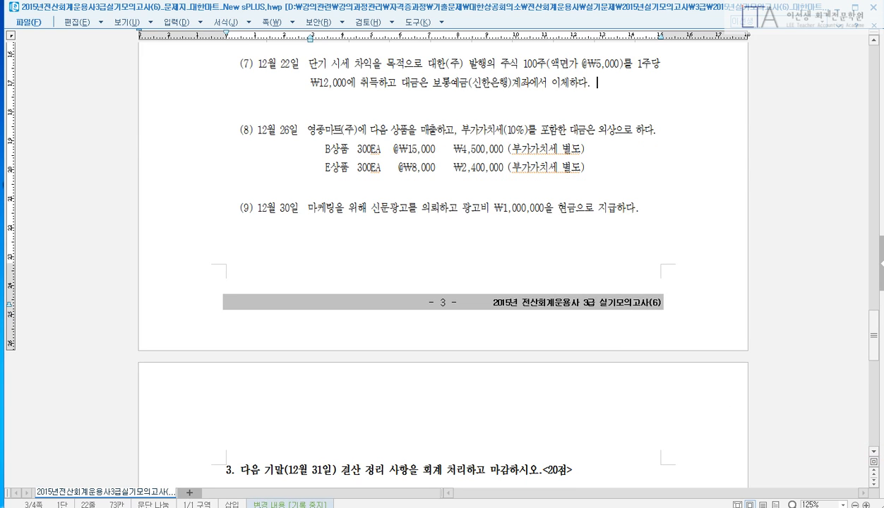
pyautogui.hotkey('alt', 'Tab')
pyautogui.moveTo(420, 97); pyautogui.dragTo(421, 109)
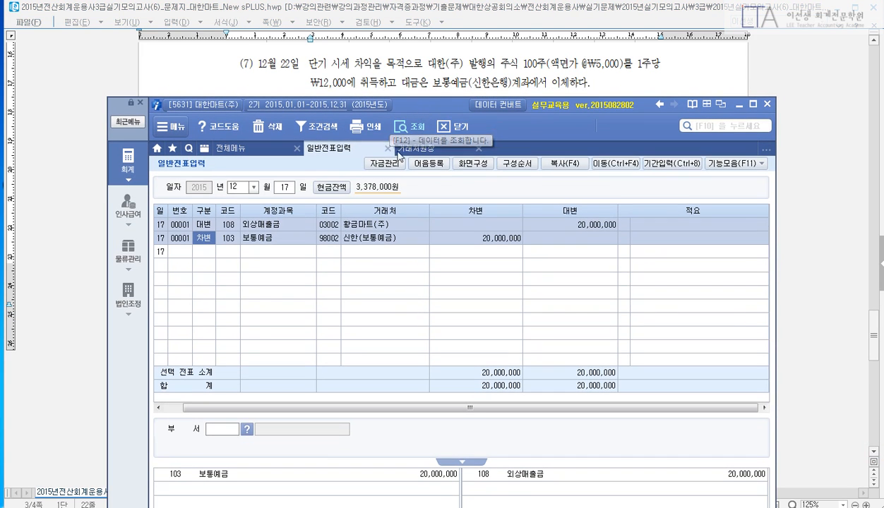
pyautogui.click(282, 190)
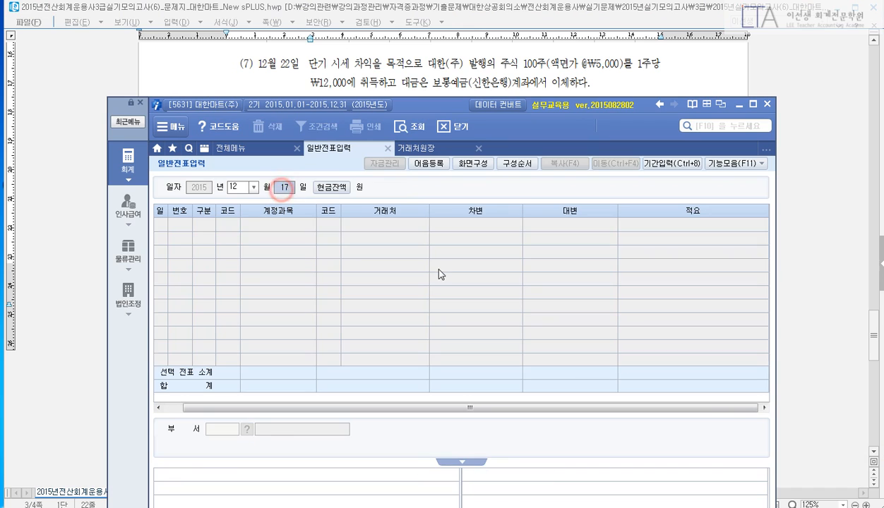
pyautogui.write('22')
pyautogui.press('Return')
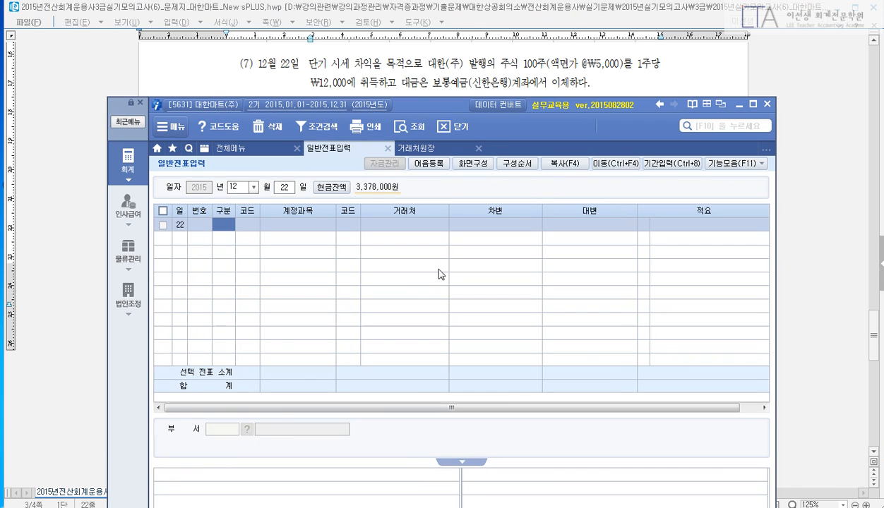
# Start a debit line (차변) for account 107 단기매매금융자산, leaving the customer blank.
pyautogui.write('3')
pyautogui.press('Return')
pyautogui.write('107')
pyautogui.press('Return')
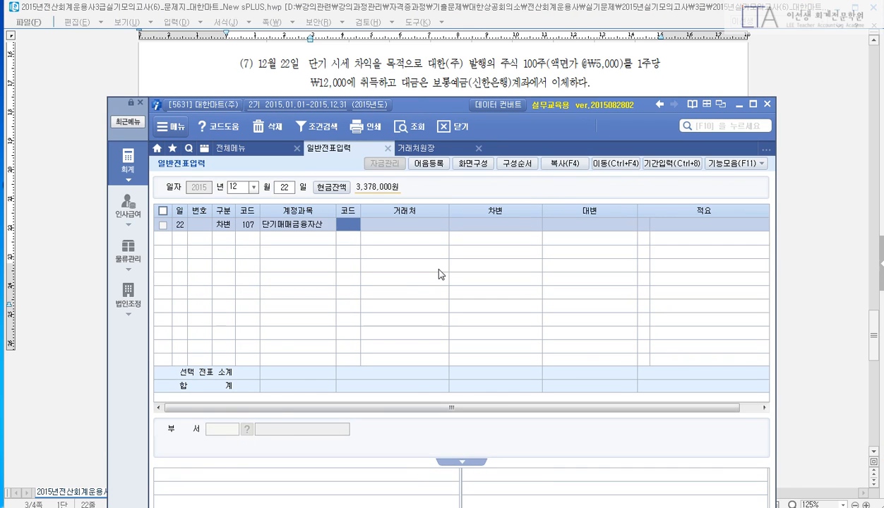
pyautogui.press('Return')
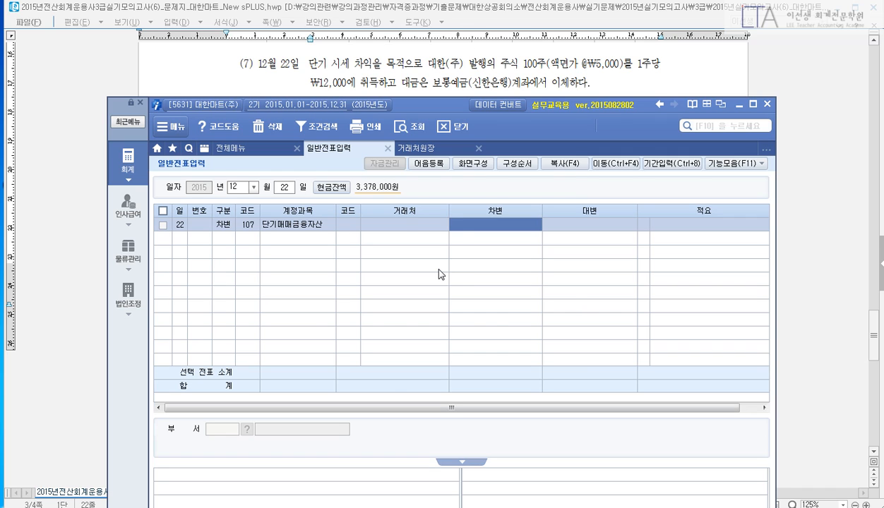
# Calculate 100 × 12,000 with the built-in calculator and apply the result as the debit amount of the 단기매매금융자산 line.
pyautogui.hotkey('ctrl', 'q')
pyautogui.write('100')
pyautogui.press('Return')
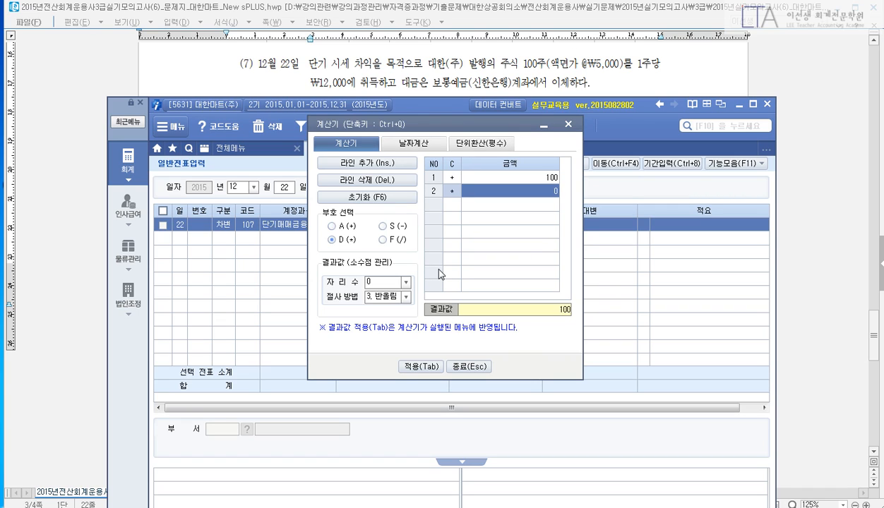
pyautogui.click(331, 239)
pyautogui.write('120000')
pyautogui.press('Return')
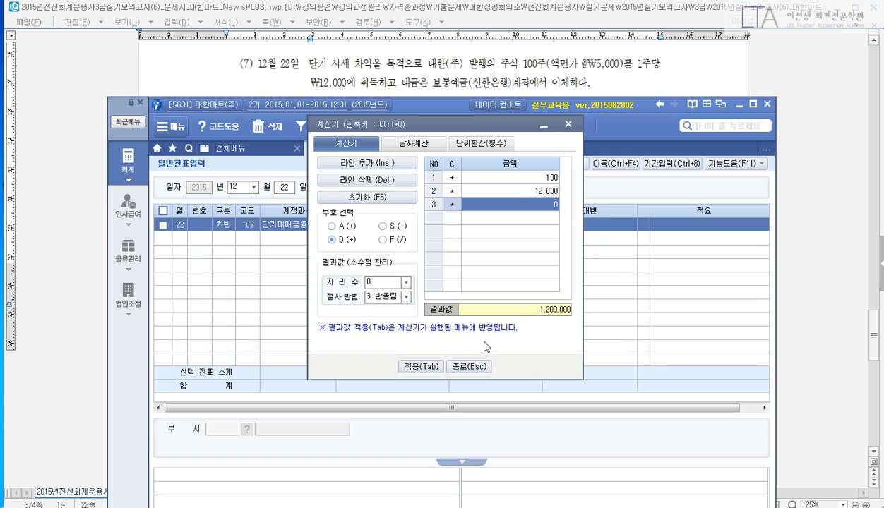
pyautogui.click(422, 367)
pyautogui.press('Return')
pyautogui.press('Return')
pyautogui.press('Return')
pyautogui.press('Return')
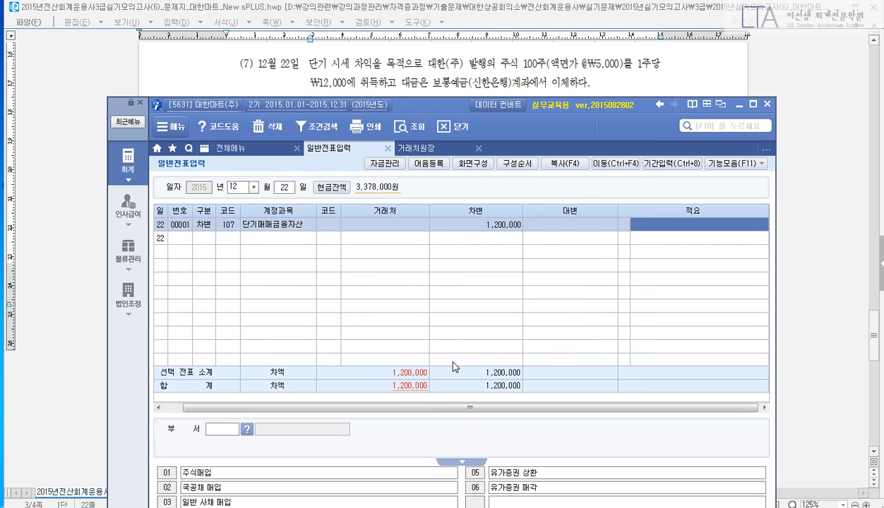
# Add a credit line (대변) for account 103 보통예금 with 신한(보통예금) as the customer.
pyautogui.write('4')
pyautogui.press('Return')
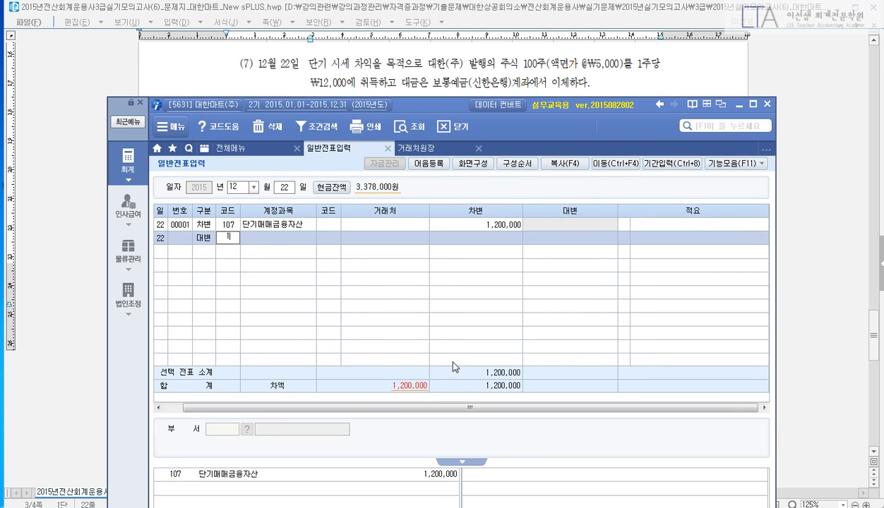
pyautogui.write('103')
pyautogui.press('Return')
pyautogui.write('시')
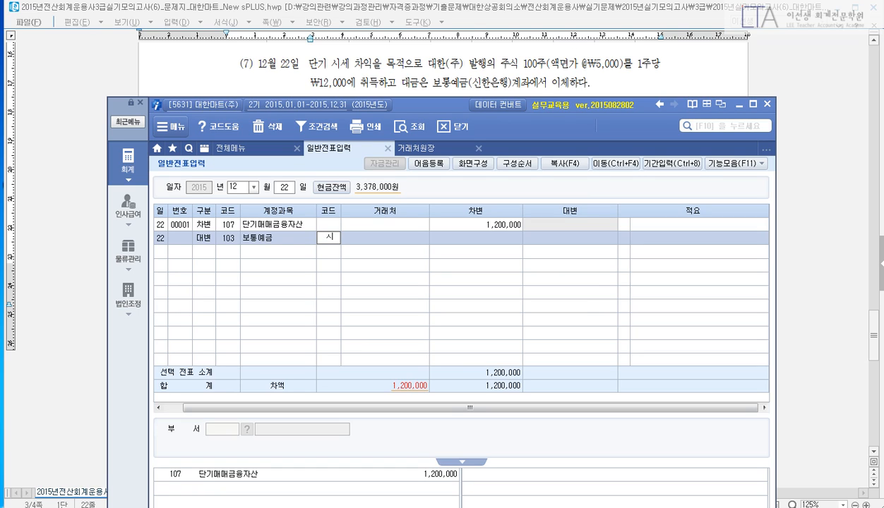
pyautogui.write('시하')
pyautogui.press('BackSpace')
pyautogui.press('BackSpace')
pyautogui.press('BackSpace')
pyautogui.press('BackSpace')
pyautogui.write('시ㄴ하')
pyautogui.press('Return')
pyautogui.write('120000000')
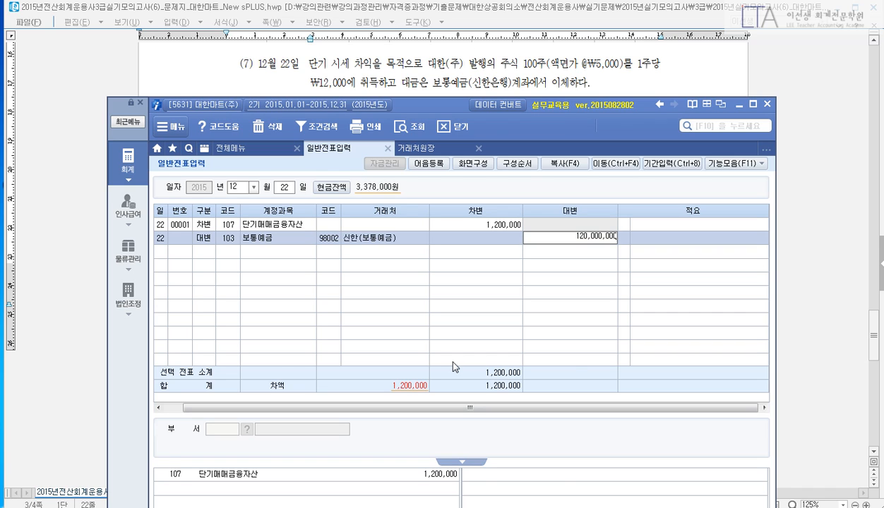
pyautogui.press('Return')
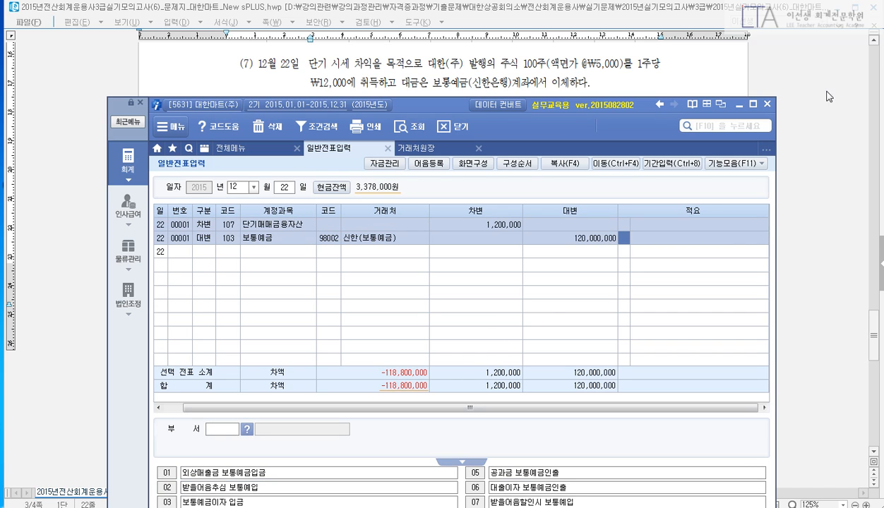
pyautogui.press('Escape')
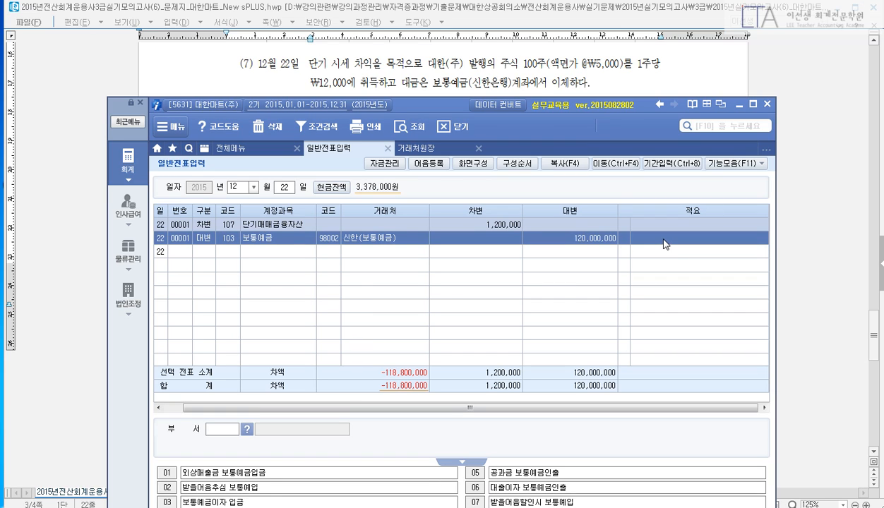
# Set the credit amount of the 보통예금 line to 1,200,000.
pyautogui.click(585, 239)
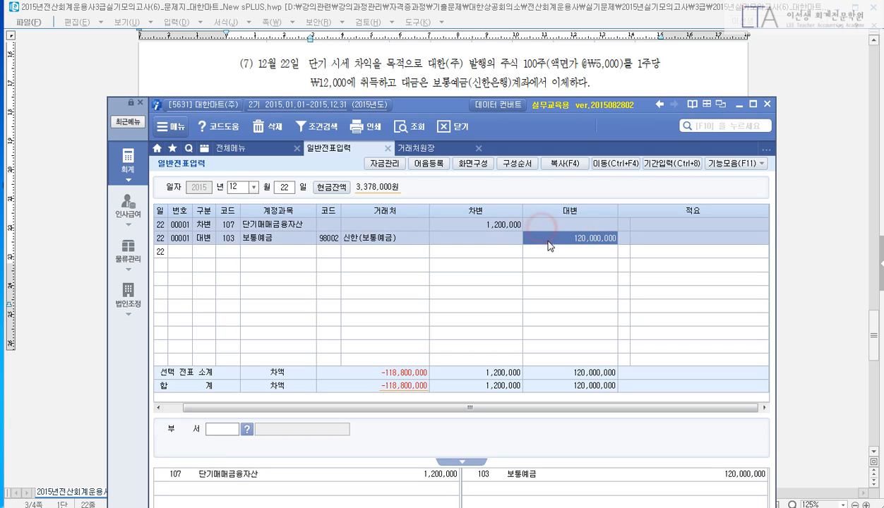
pyautogui.write('1200000')
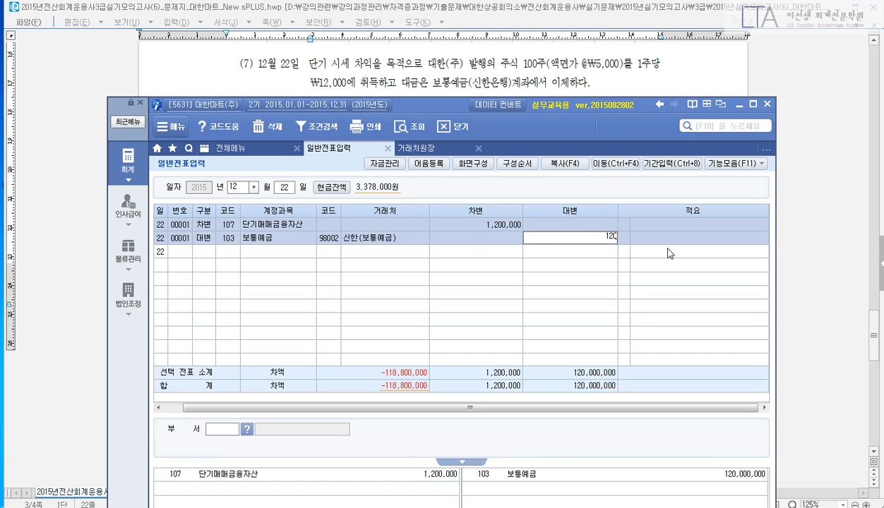
pyautogui.press('Return')
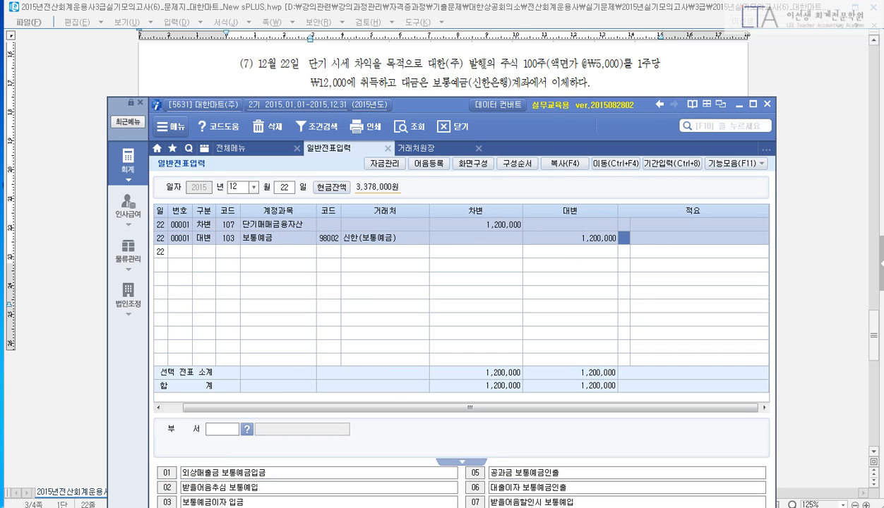
# Show transaction (8) in the problem document, return to the accounting program and place its window below both product lines.
pyautogui.click(521, 83)
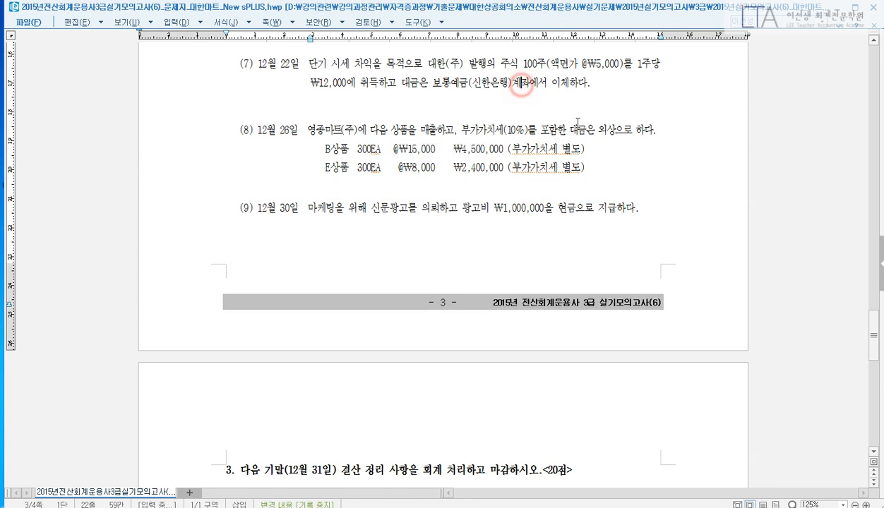
pyautogui.scroll(-1, 578, 122)
pyautogui.click(873, 453)
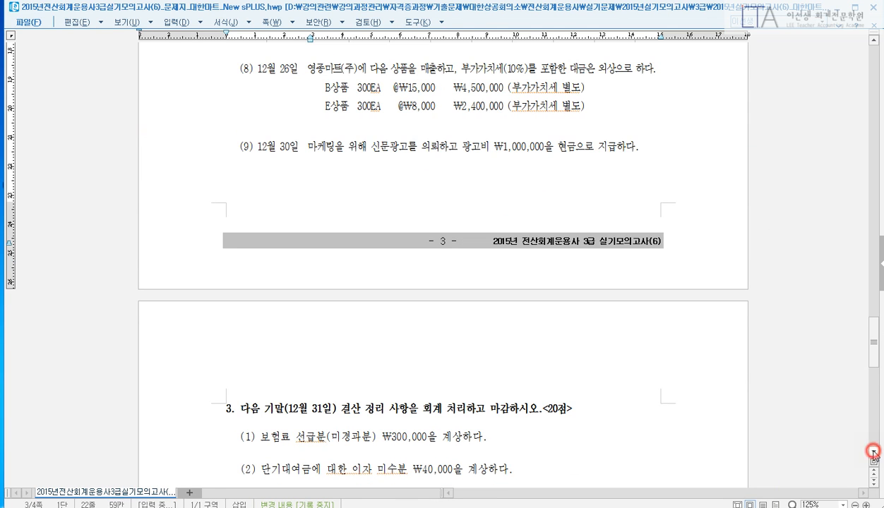
pyautogui.click(301, 507)
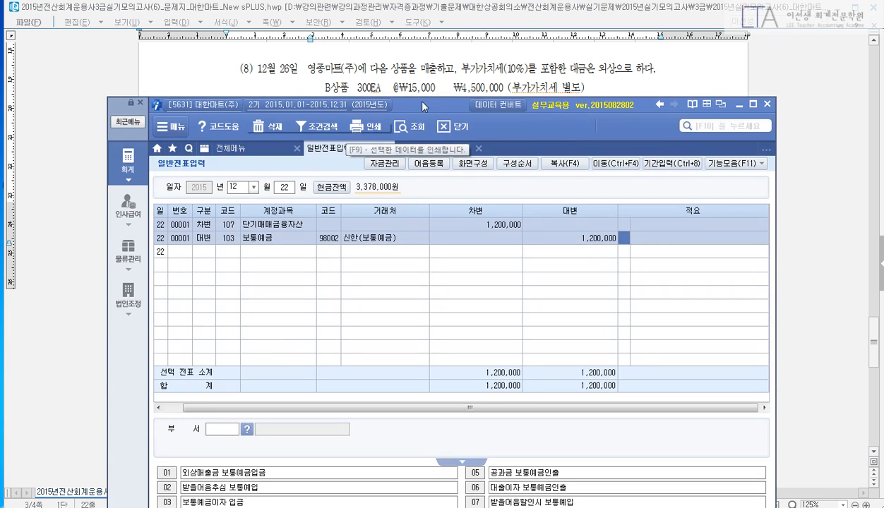
pyautogui.moveTo(422, 106); pyautogui.dragTo(416, 129)
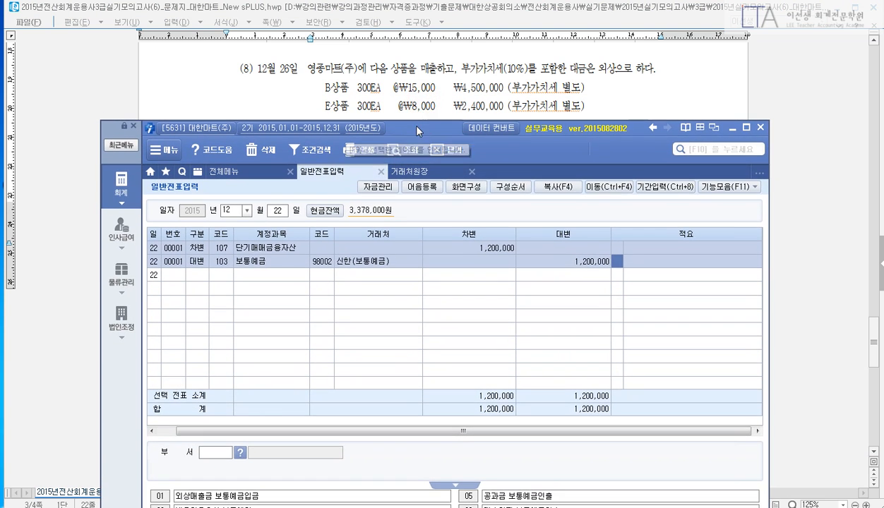
# Search the program's functions for 출고 and open 출고입력.
pyautogui.click(719, 147)
pyautogui.write('ㅊ')
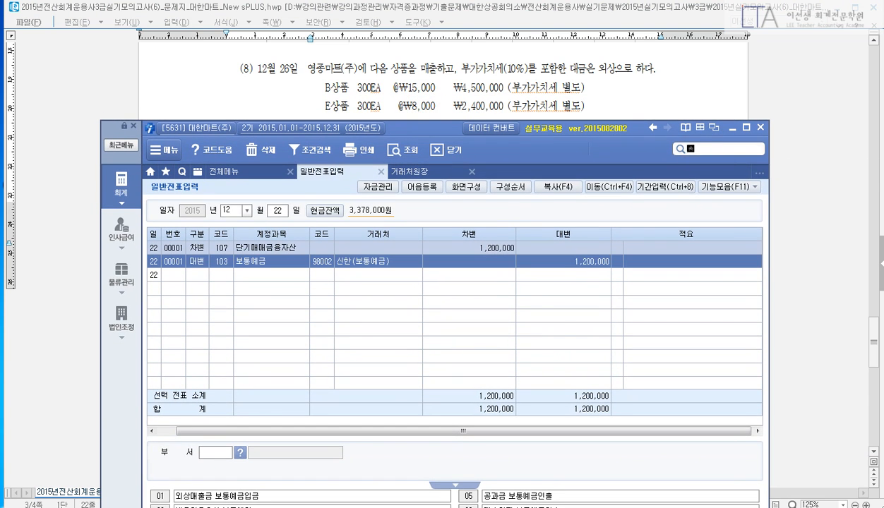
pyautogui.write('출고')
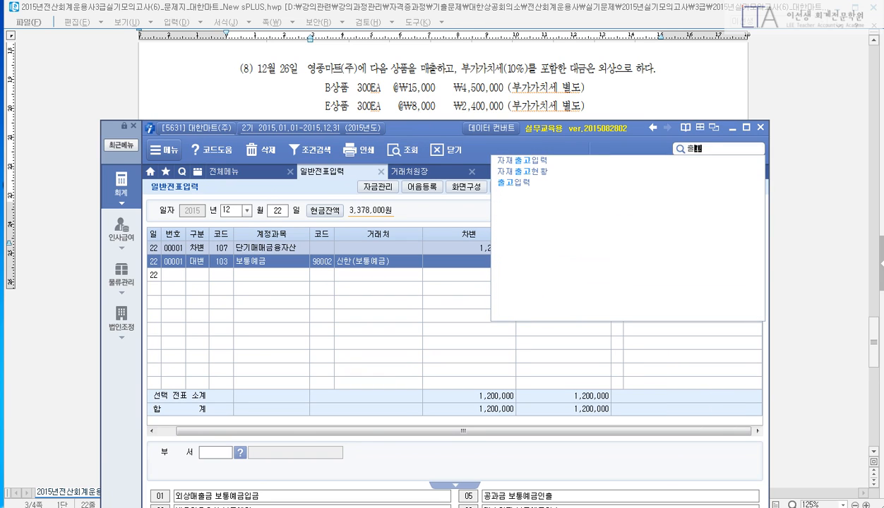
pyautogui.press('Down')
pyautogui.press('Down')
pyautogui.press('Down')
pyautogui.press('Return')
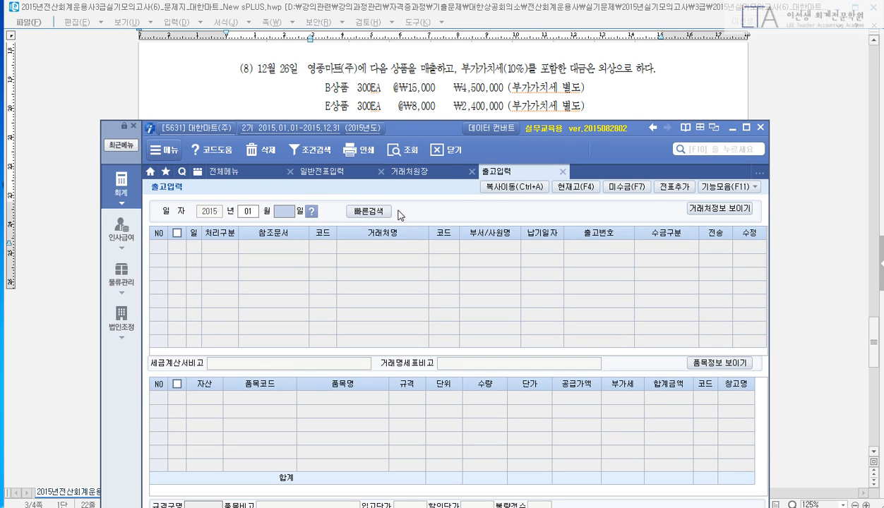
# Set the goods-release date to December 26.
pyautogui.click(249, 211)
pyautogui.write('12')
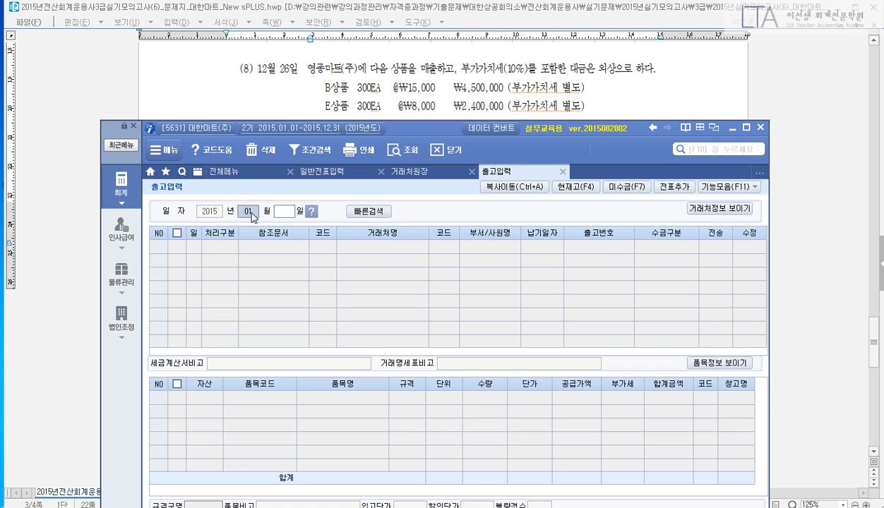
pyautogui.write('26')
pyautogui.press('Return')
# Enter a release of type 건별과세 with 영종마트(주) as the customer, found by searching for 영종.
pyautogui.write('1')
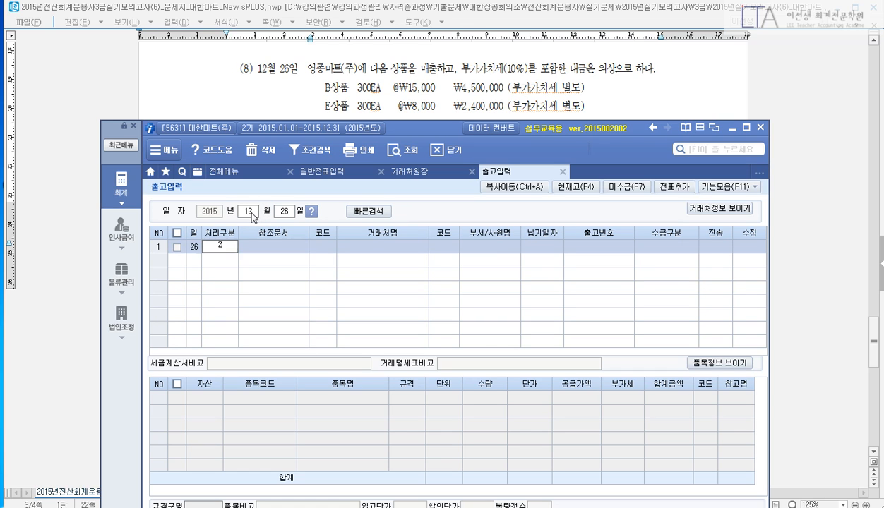
pyautogui.press('Return')
pyautogui.press('Return')
pyautogui.press('Return')
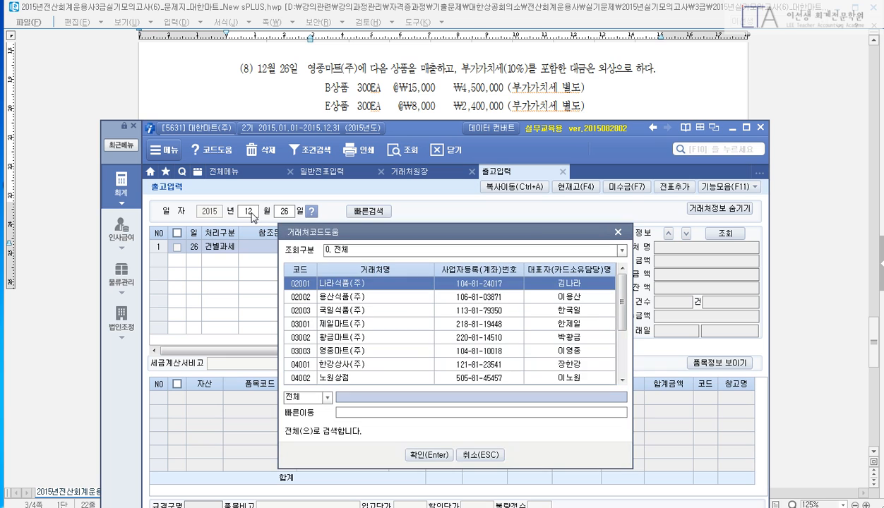
pyautogui.write('영종')
pyautogui.press('Return')
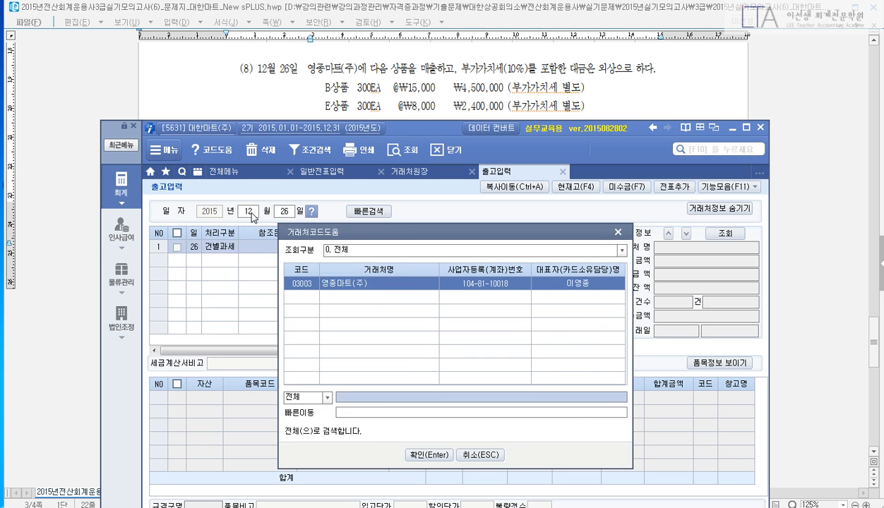
pyautogui.press('Return')
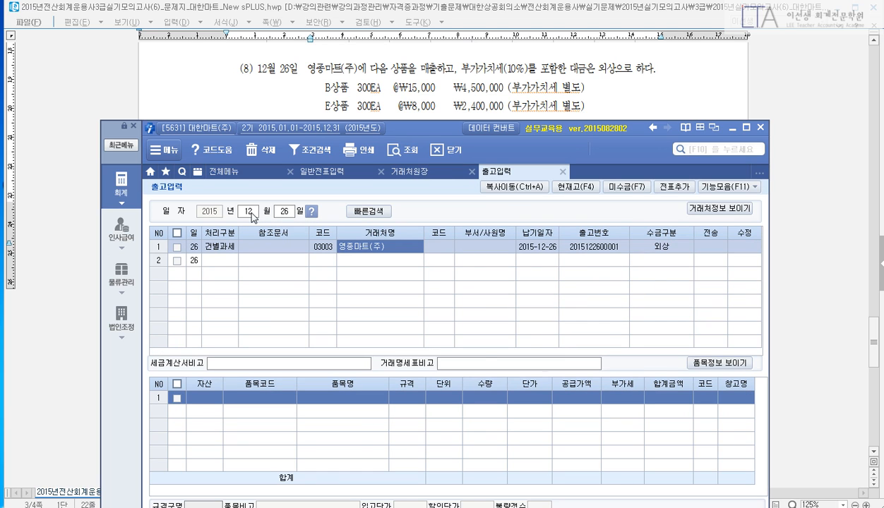
# Accept 외상 as the collection type of the release and start its first item line as 상품.
pyautogui.press('Return')
pyautogui.press('Return')
pyautogui.press('Return')
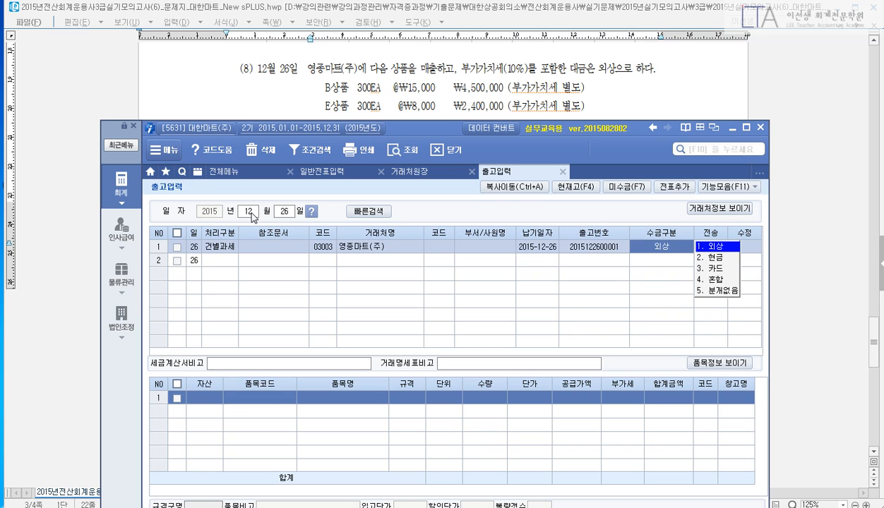
pyautogui.press('Return')
pyautogui.press('Return')
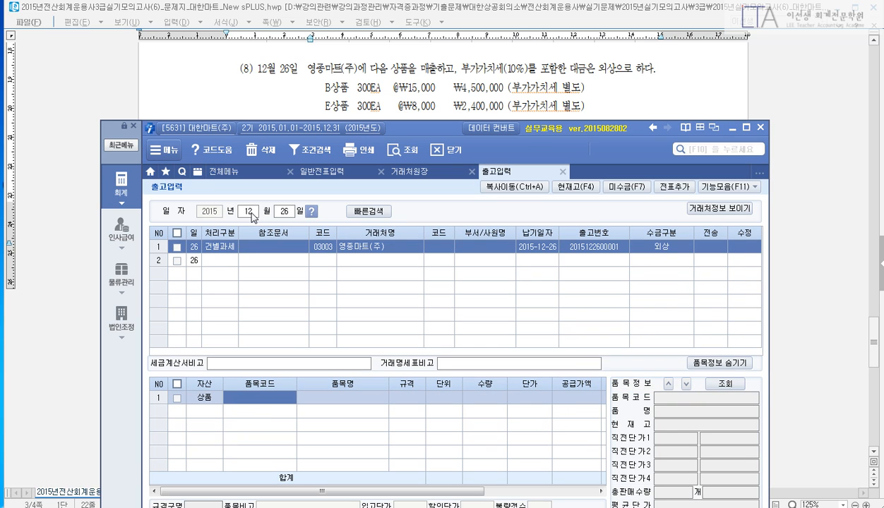
# Fill the first item line with B상품, a quantity of 300 and a unit price of 15,000.
pyautogui.press('F2')
pyautogui.press('Down')
pyautogui.press('Return')
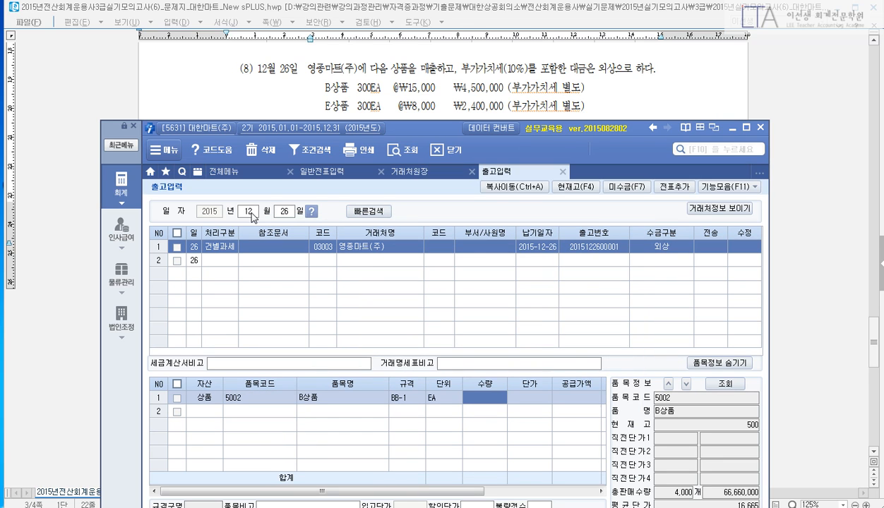
pyautogui.write('300')
pyautogui.press('Return')
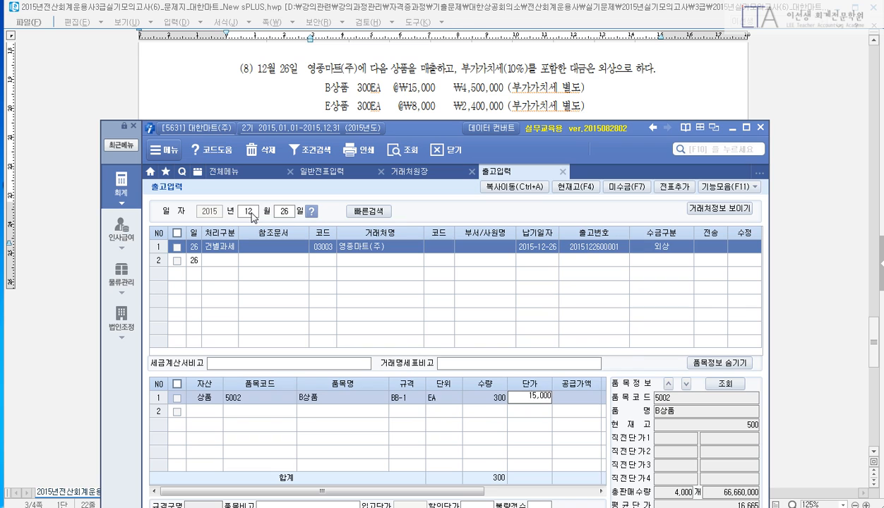
pyautogui.press('Return')
pyautogui.press('Return')
# Add a second 상품 line to the release for E상품 with a quantity of 300 and a unit price of 8,000.
pyautogui.press('F2')
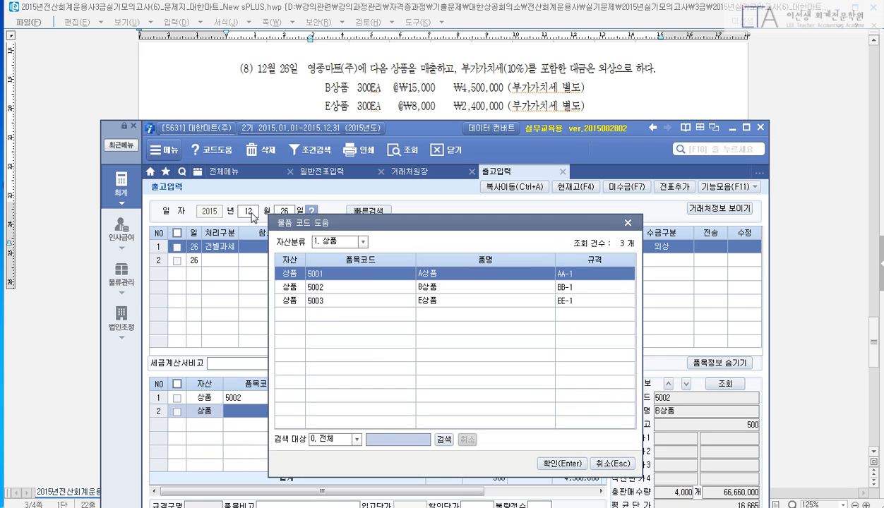
pyautogui.press('Down')
pyautogui.press('Down')
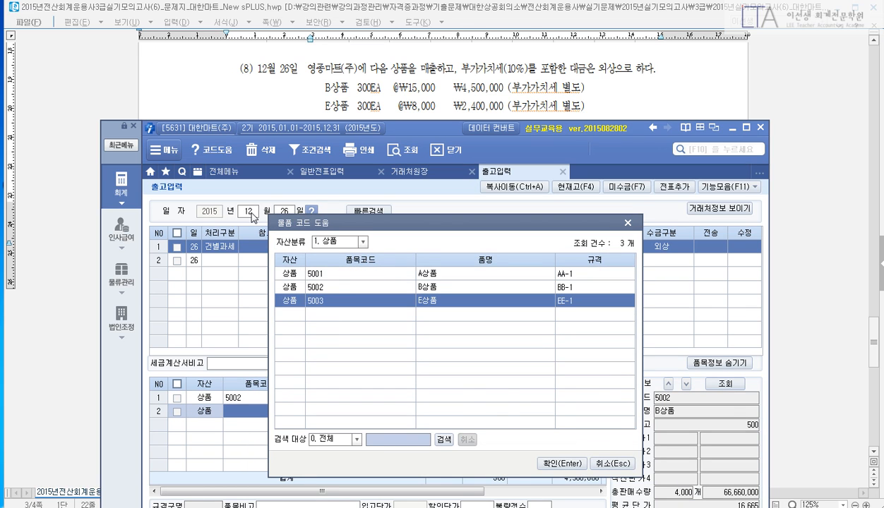
pyautogui.press('Return')
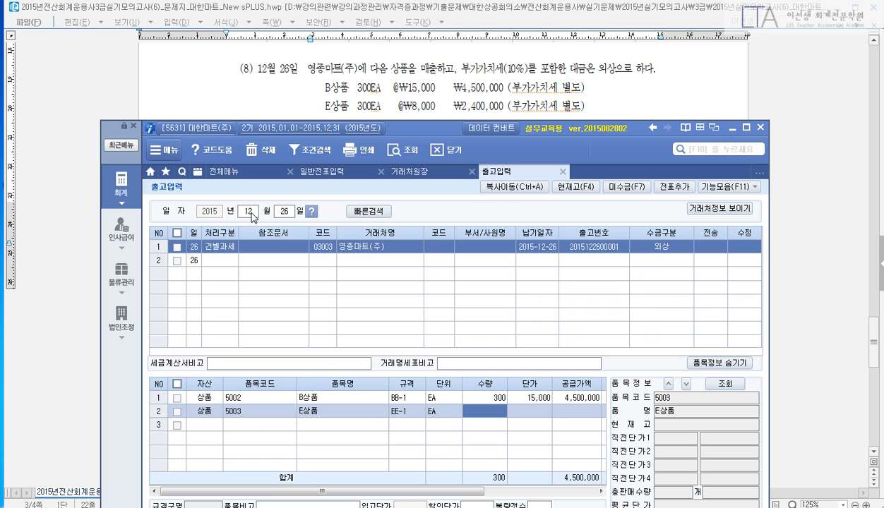
pyautogui.write('300')
pyautogui.press('Return')
pyautogui.write('8000')
pyautogui.press('Return')
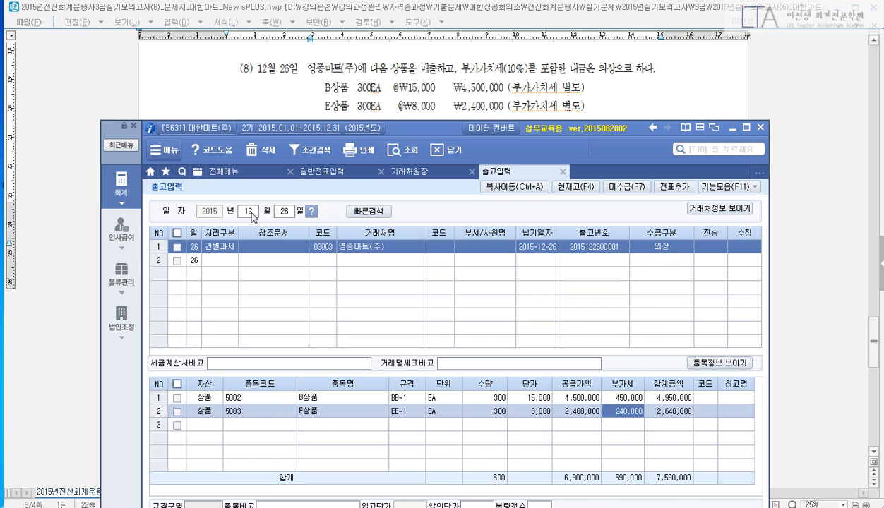
pyautogui.press('Return')
pyautogui.press('Return')
# Add the voucher for the 영종마트(주) release and transfer it to 매입매출전표입력.
pyautogui.press('Escape')
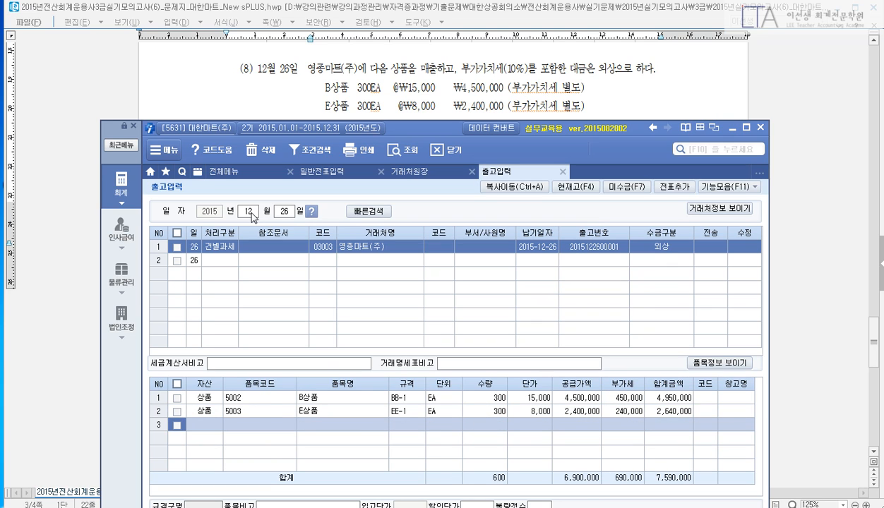
pyautogui.press('Escape')
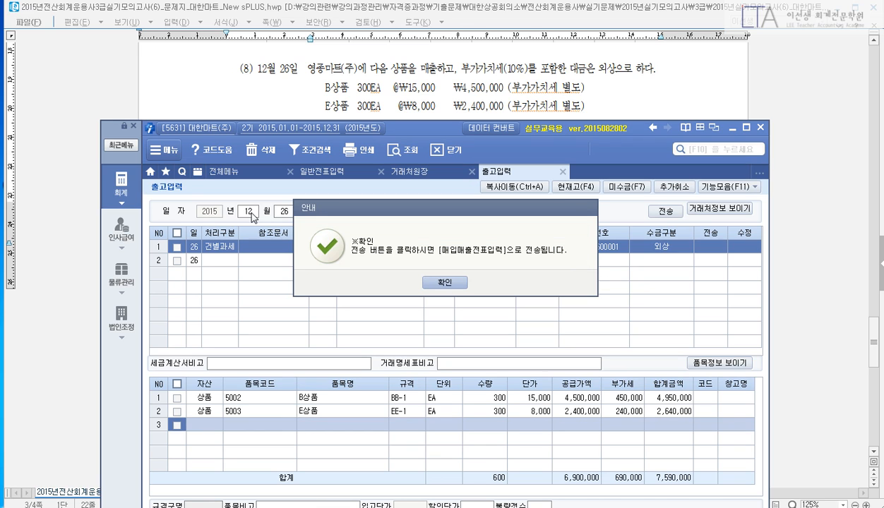
pyautogui.press('Return')
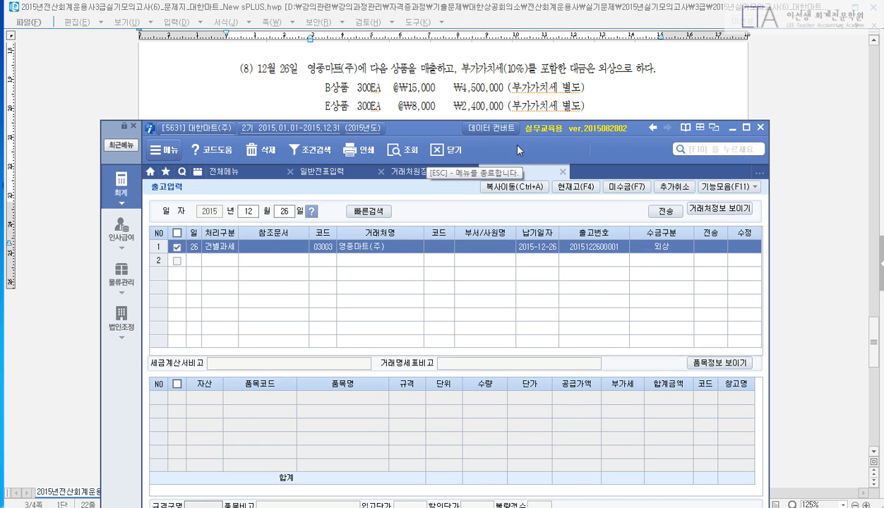
pyautogui.click(667, 212)
pyautogui.click(445, 315)
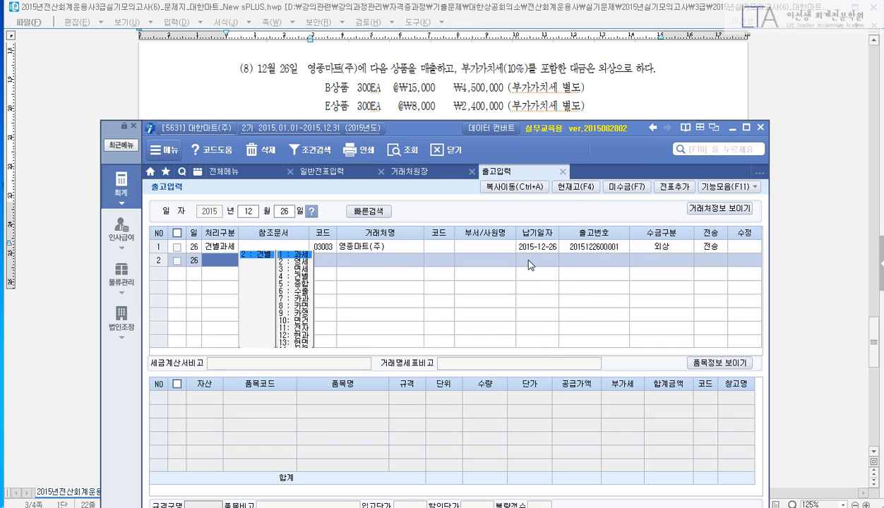
# Close 출고입력 and 거래처원장, and check the transferred December 26 sale in 매입매출전표입력.
pyautogui.click(563, 171)
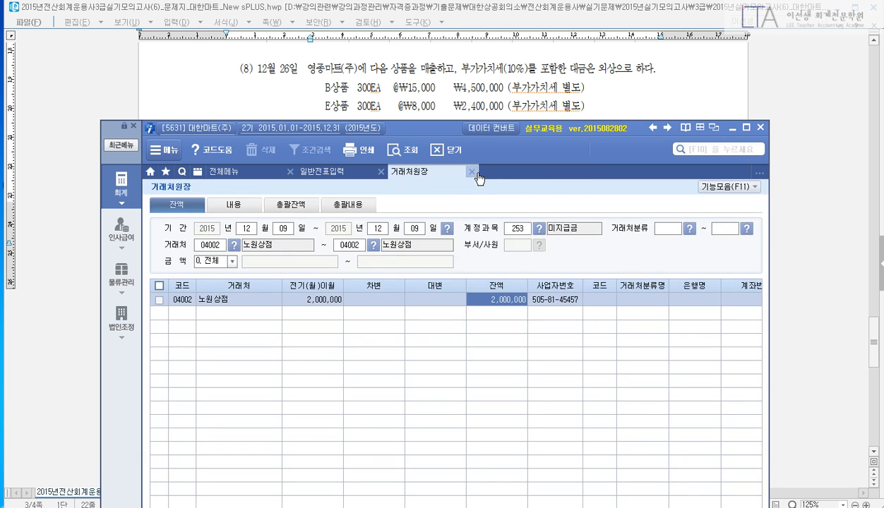
pyautogui.click(476, 174)
pyautogui.click(222, 174)
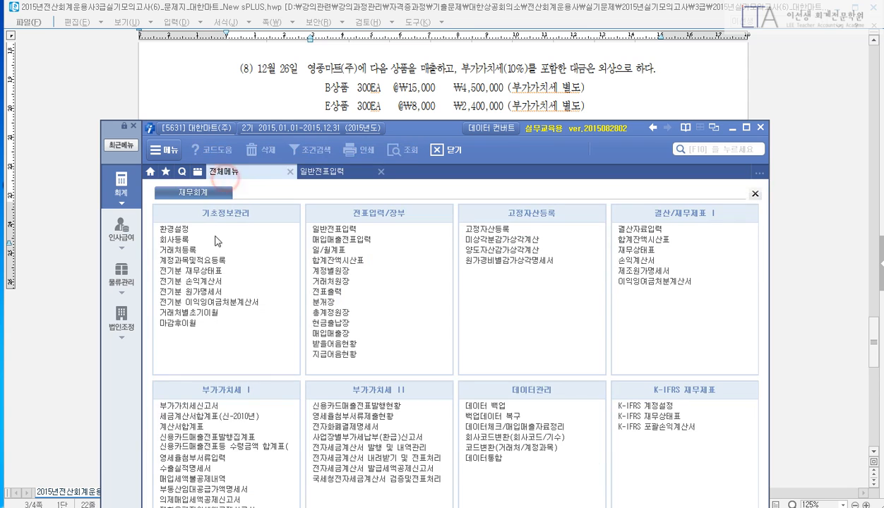
pyautogui.click(342, 240)
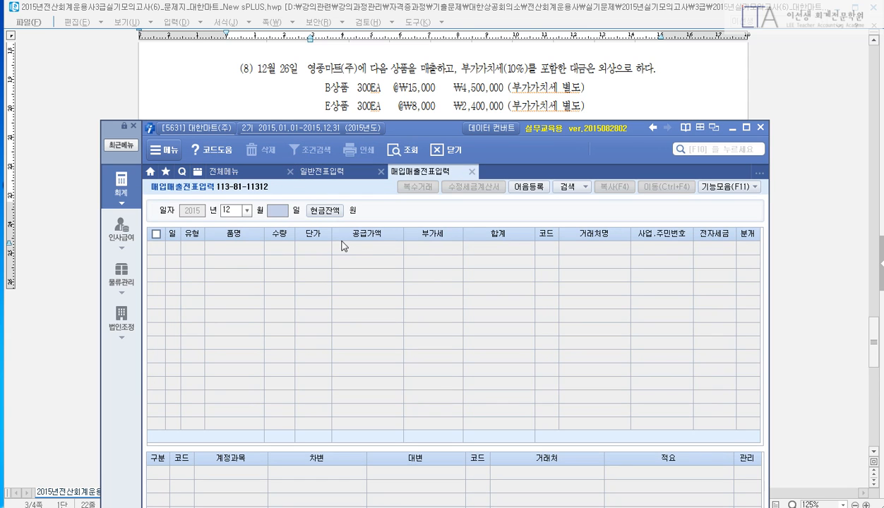
pyautogui.click(360, 247)
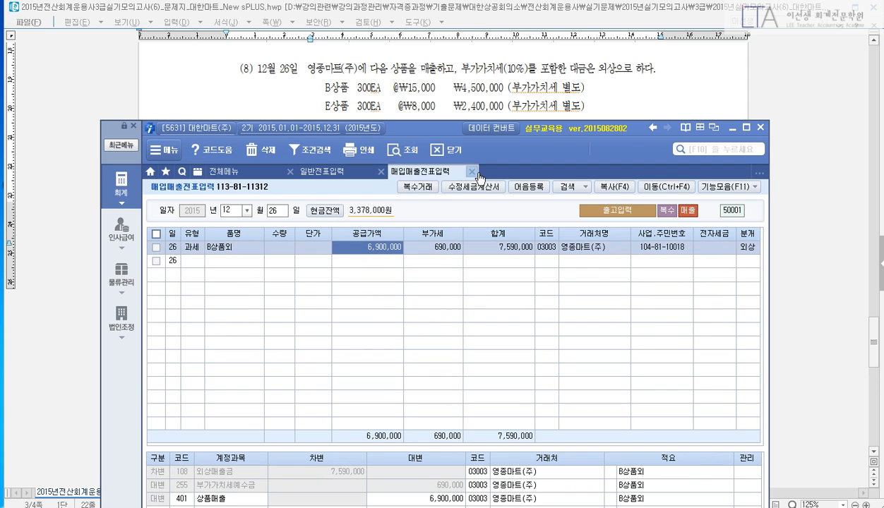
pyautogui.moveTo(430, 122); pyautogui.dragTo(435, 46)
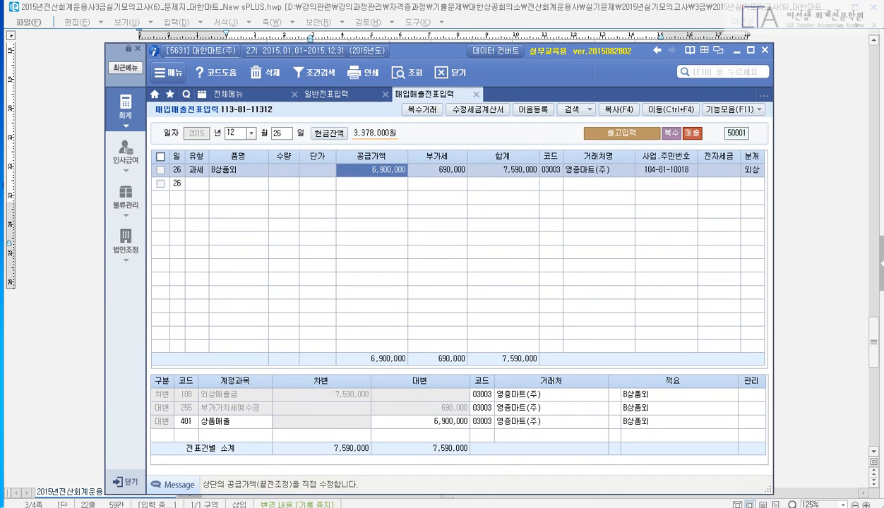
# Bring exam item (9) into view, close 매입매출전표입력 and set the 일반전표입력 date to December 30.
pyautogui.moveTo(874, 340); pyautogui.dragTo(875, 355)
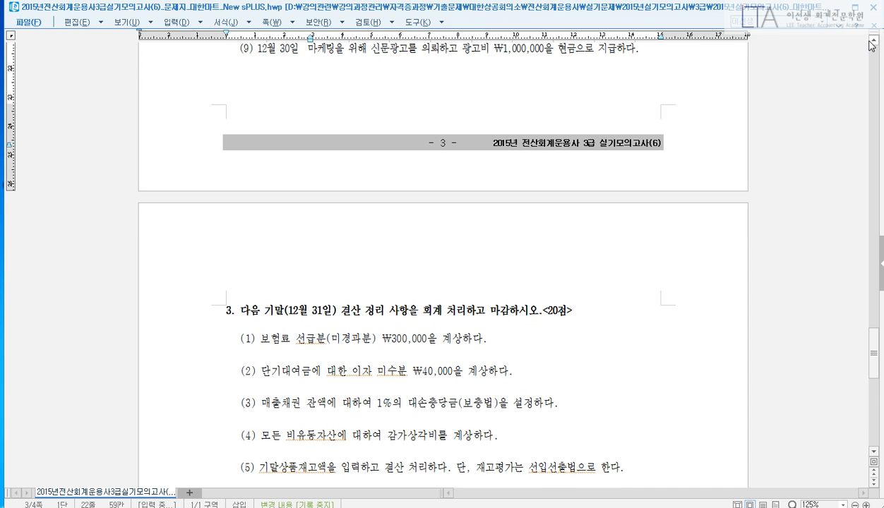
pyautogui.click(251, 507)
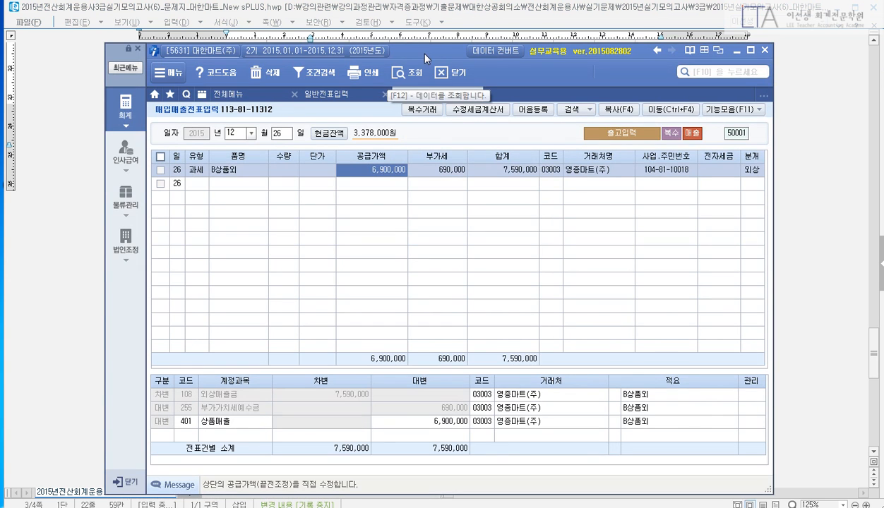
pyautogui.moveTo(424, 58); pyautogui.dragTo(426, 77)
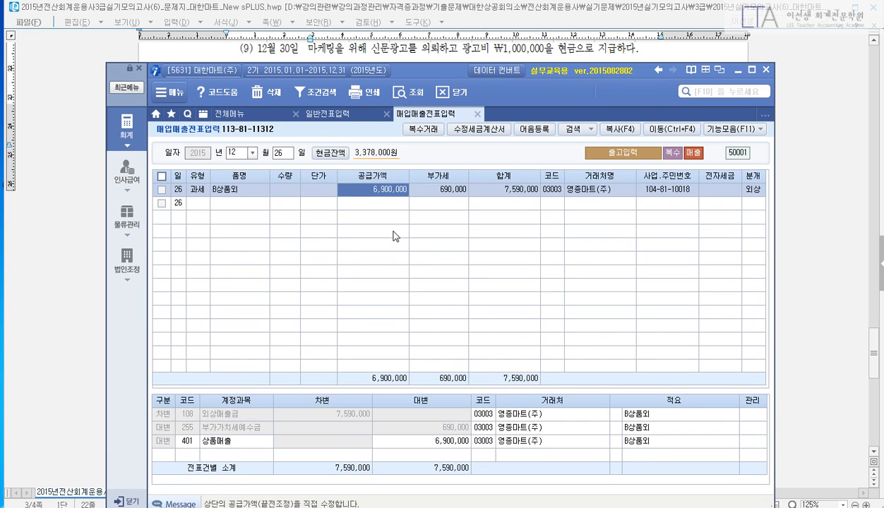
pyautogui.click(477, 113)
pyautogui.click(285, 154)
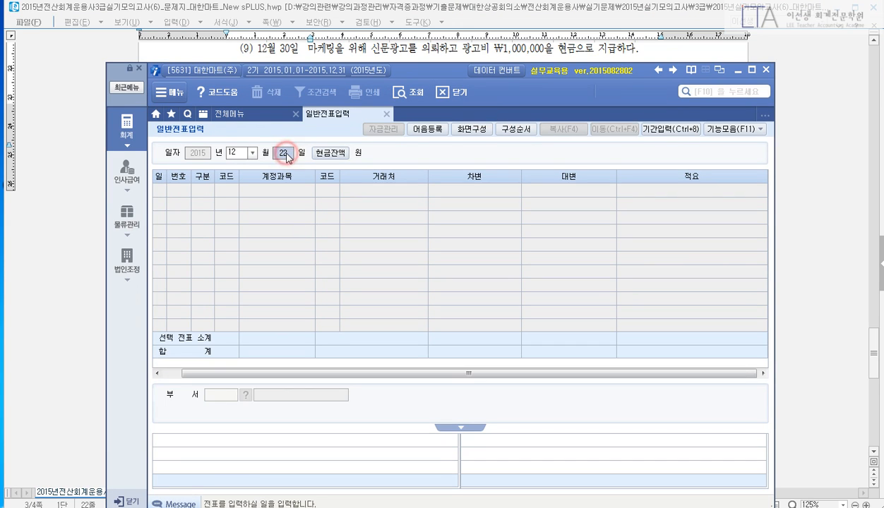
pyautogui.write('30')
pyautogui.press('Return')
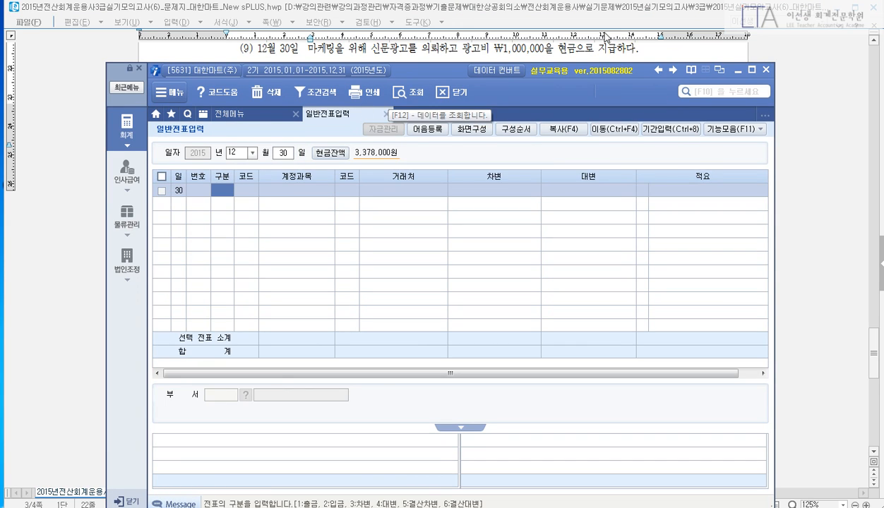
pyautogui.click(846, 37)
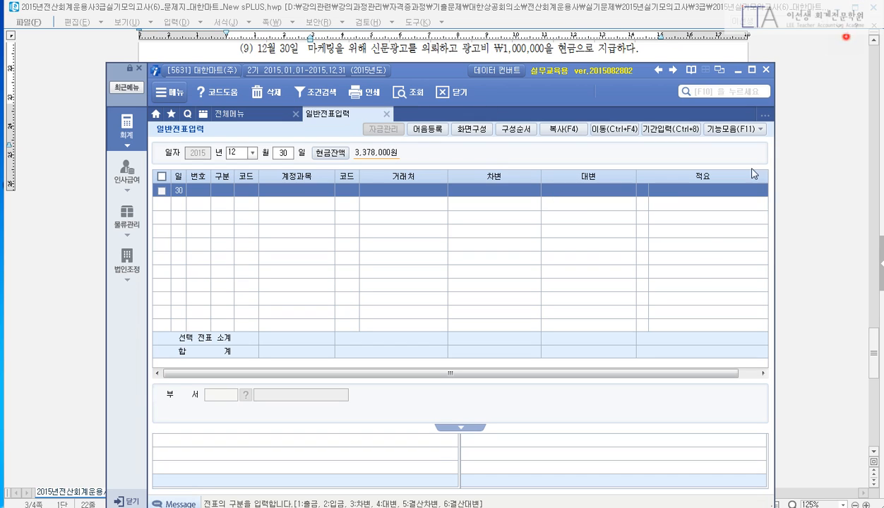
# Enter a 출금 voucher on December 30 for account 833 광고선전비 with an amount of 1,000,000.
pyautogui.click(223, 191)
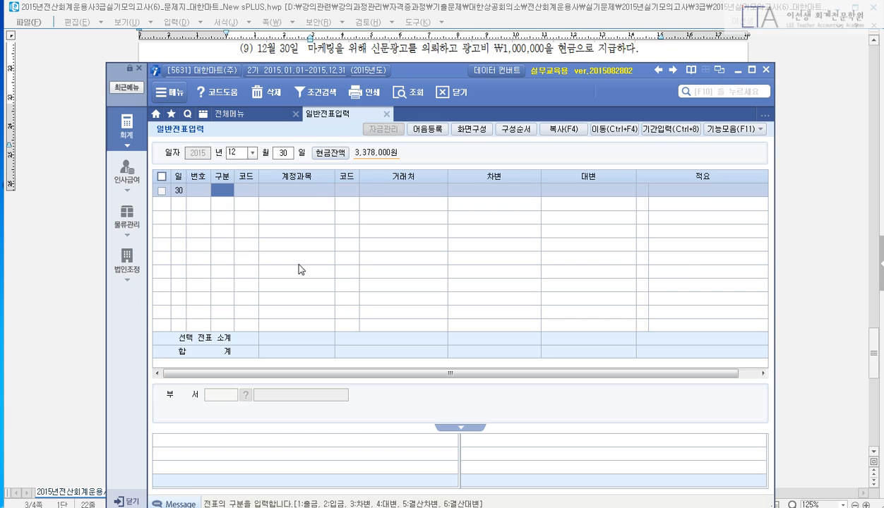
pyautogui.write('1')
pyautogui.press('Return')
pyautogui.write('833')
pyautogui.press('Return')
pyautogui.press('Return')
pyautogui.press('Return')
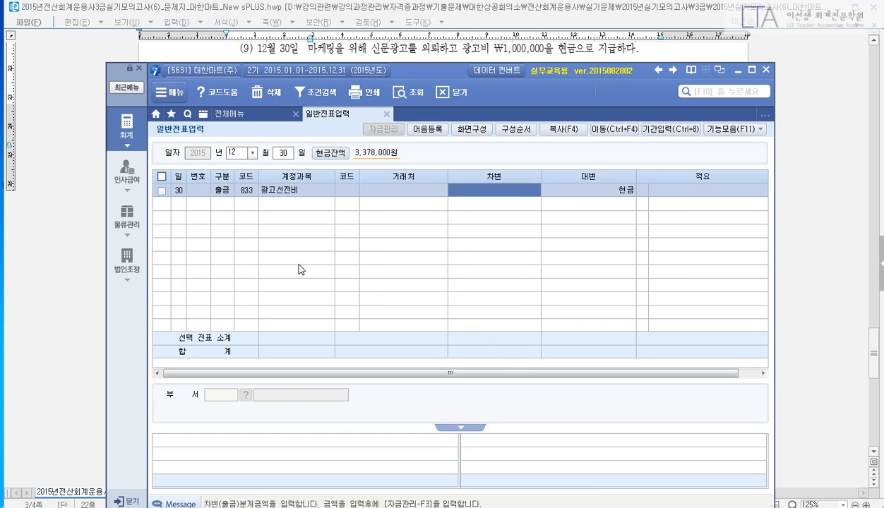
pyautogui.write('1000000')
pyautogui.press('Return')
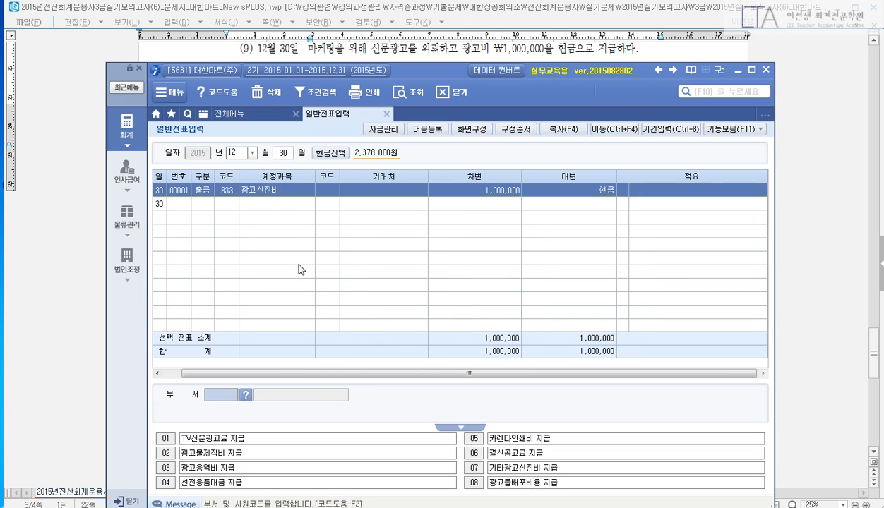
pyautogui.press('Return')
pyautogui.press('Up')
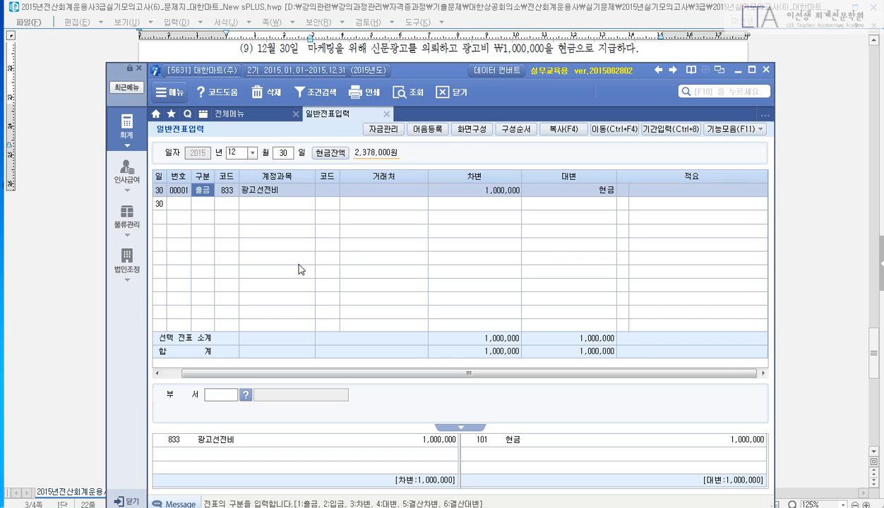
# Bring section 3 of the exam document, the year-end adjustments, into view and set the 일반전표입력 date to December 31.
pyautogui.click(567, 57)
pyautogui.scroll(-7, 690, 150)
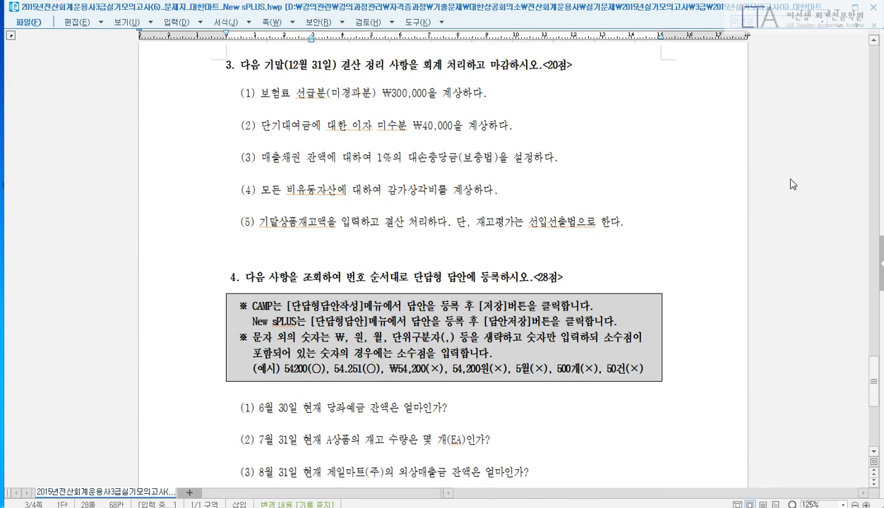
pyautogui.click(873, 450)
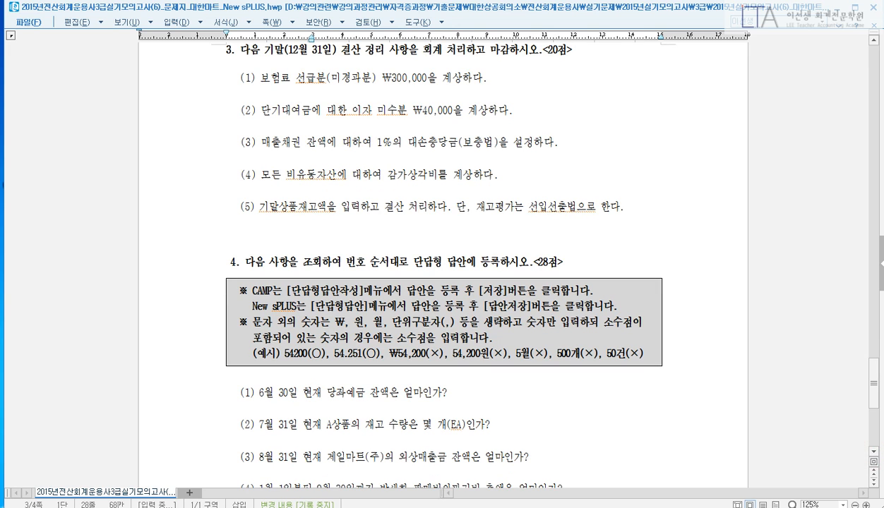
pyautogui.click(274, 507)
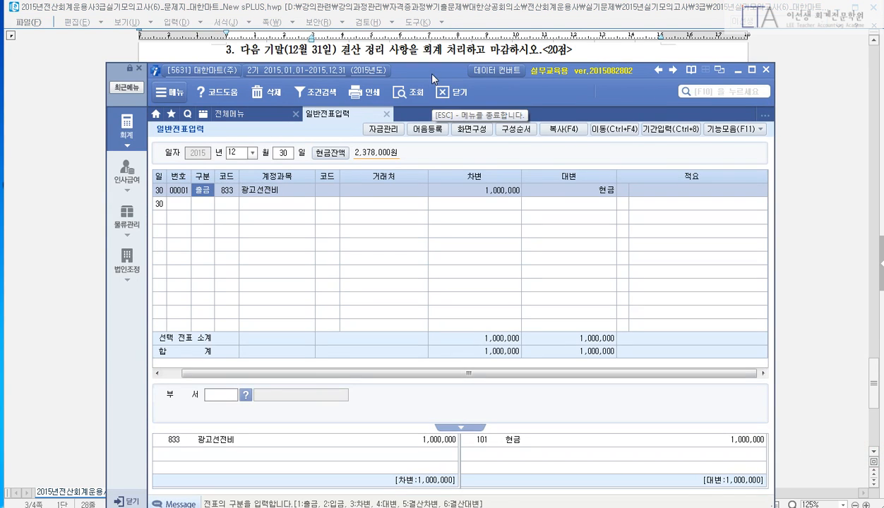
pyautogui.moveTo(422, 72); pyautogui.dragTo(417, 103)
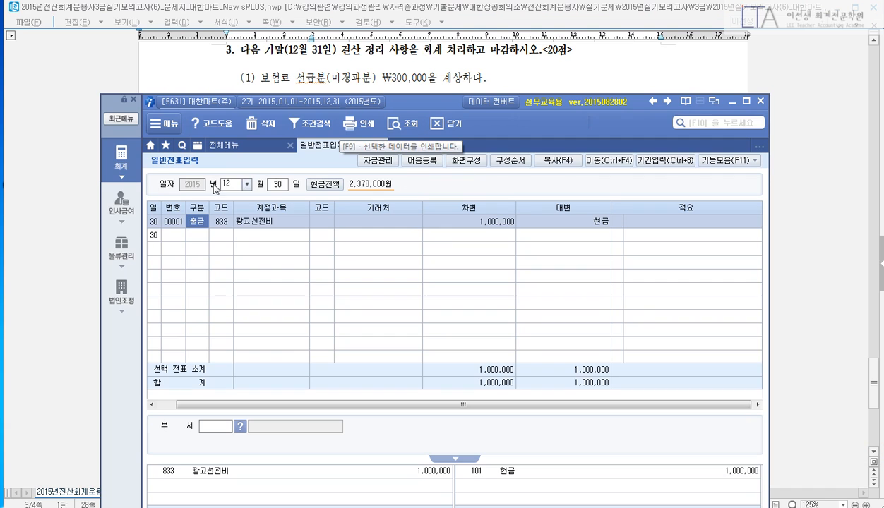
pyautogui.click(282, 185)
pyautogui.write('31')
pyautogui.press('Return')
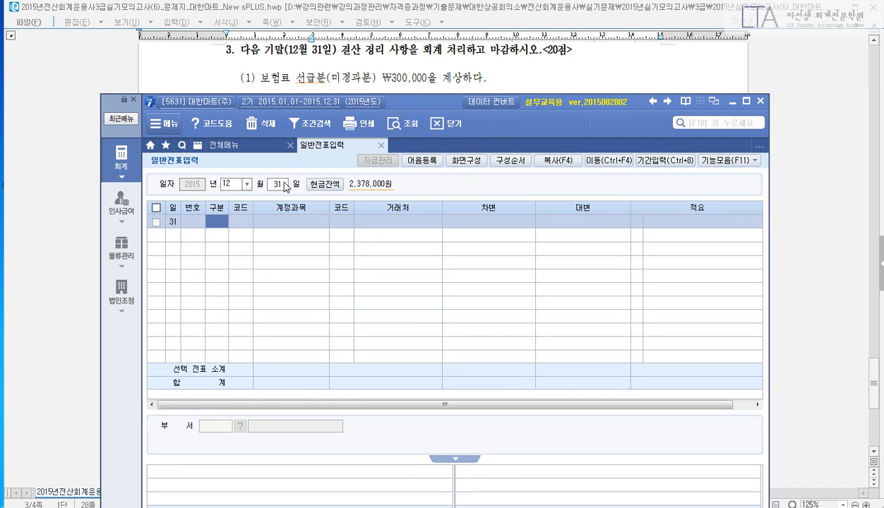
pyautogui.click(121, 160)
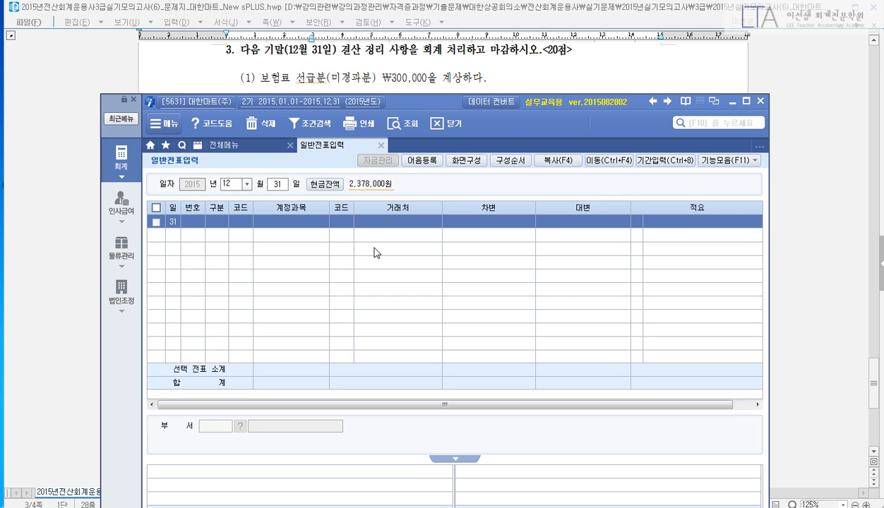
# Display the 합계잔액시산표 trial balance as of December 31, 2015.
pyautogui.click(258, 146)
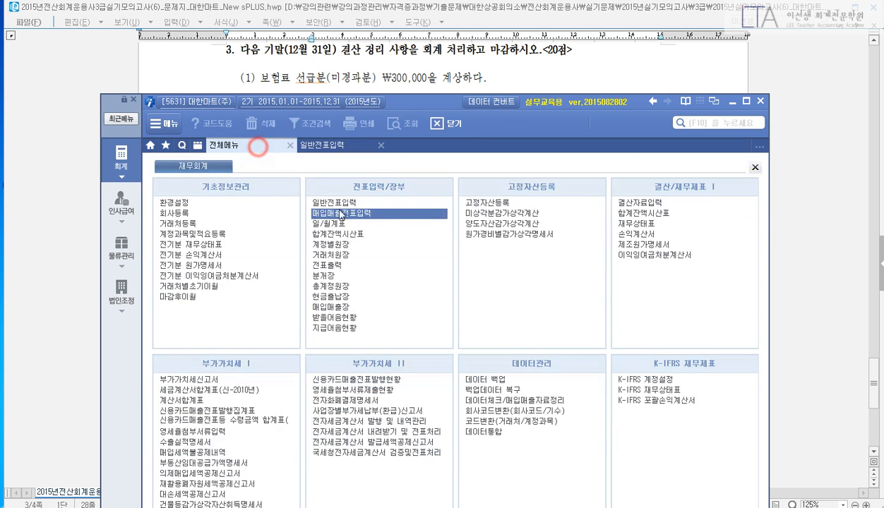
pyautogui.click(637, 214)
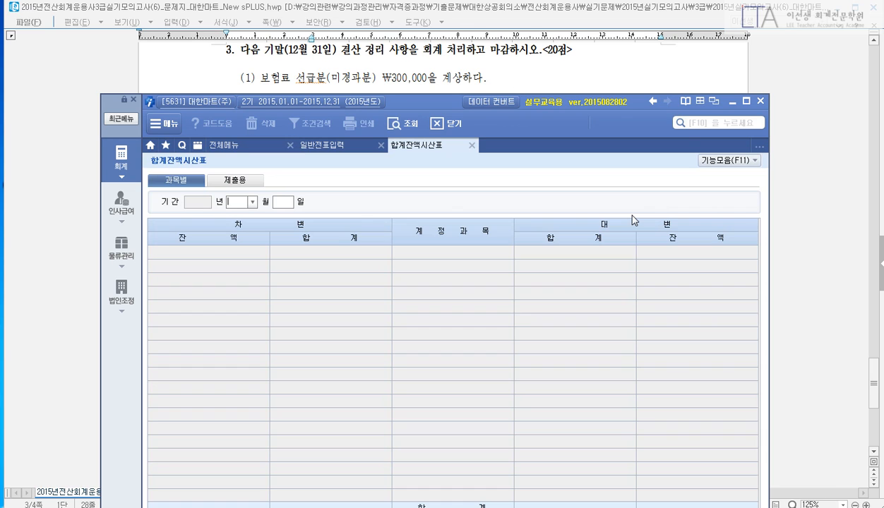
pyautogui.press('Return')
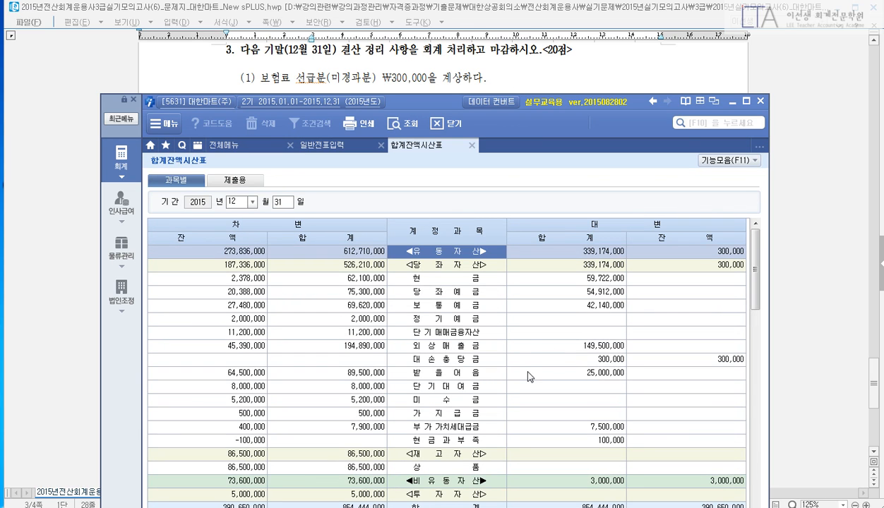
# Search the trial balance for the 선급비용 account and close the search.
pyautogui.click(526, 346)
pyautogui.hotkey('ctrl', 'f')
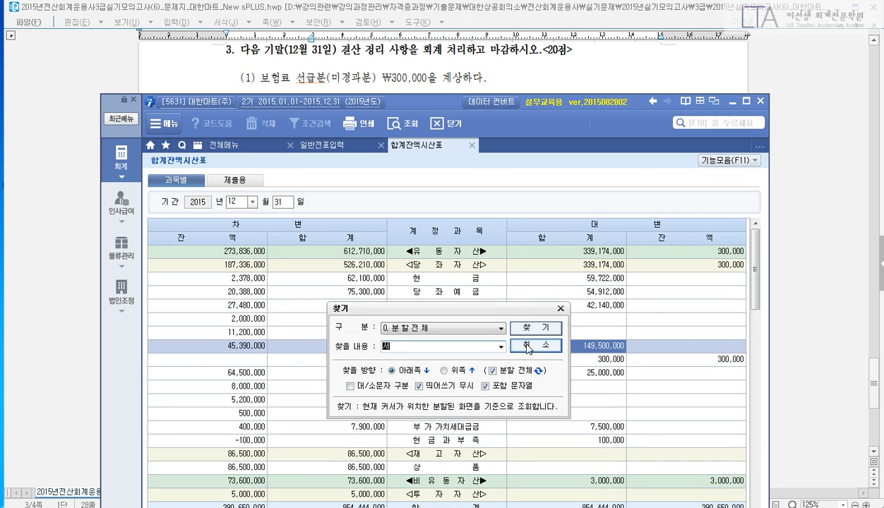
pyautogui.write('선급비용')
pyautogui.press('Return')
pyautogui.press('Return')
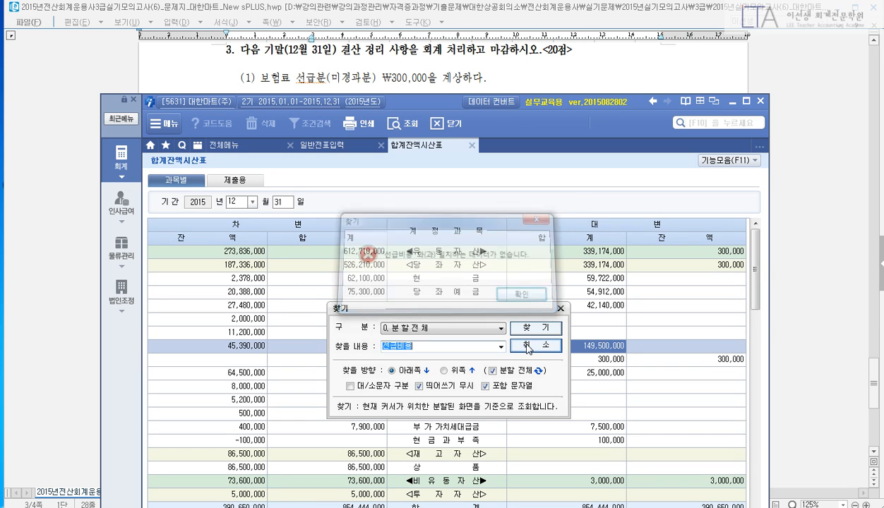
pyautogui.click(527, 346)
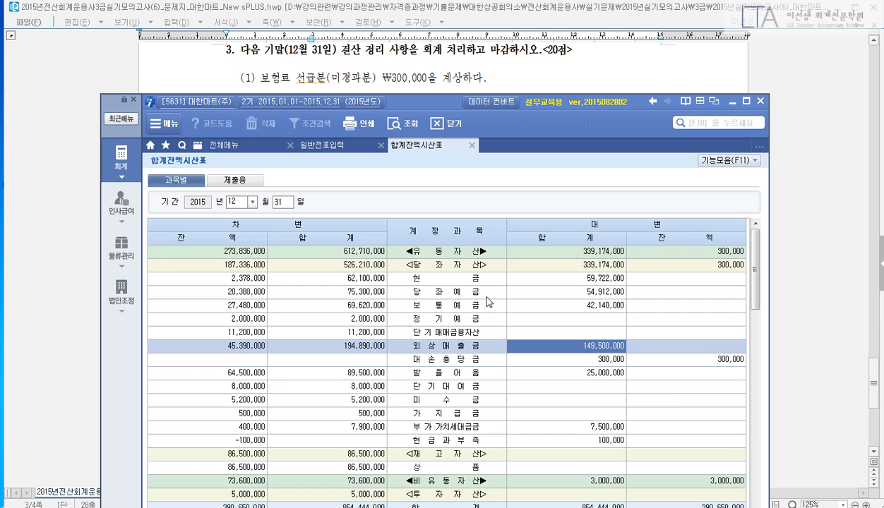
# In the December 31 일반전표입력, enter a 차변 line for account 133 선급비용 with an amount of 300,000.
pyautogui.click(339, 145)
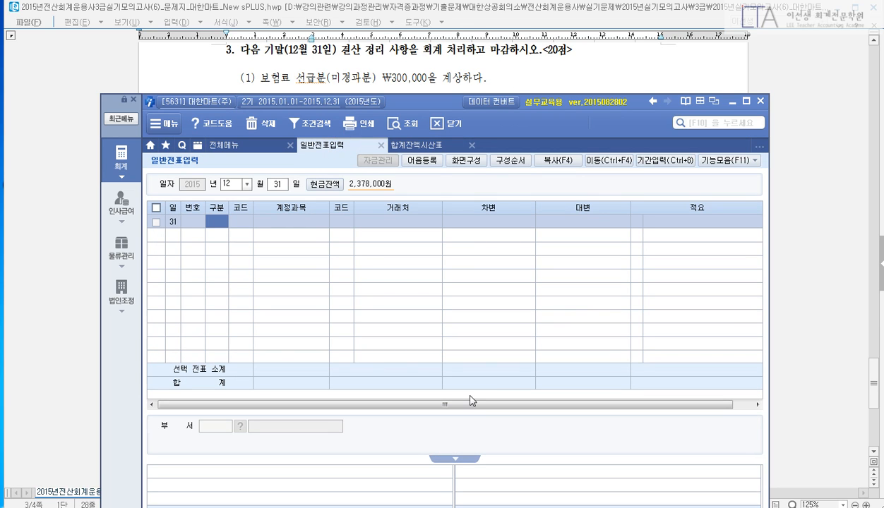
pyautogui.write('3')
pyautogui.press('Return')
pyautogui.write('133')
pyautogui.press('Return')
pyautogui.press('Return')
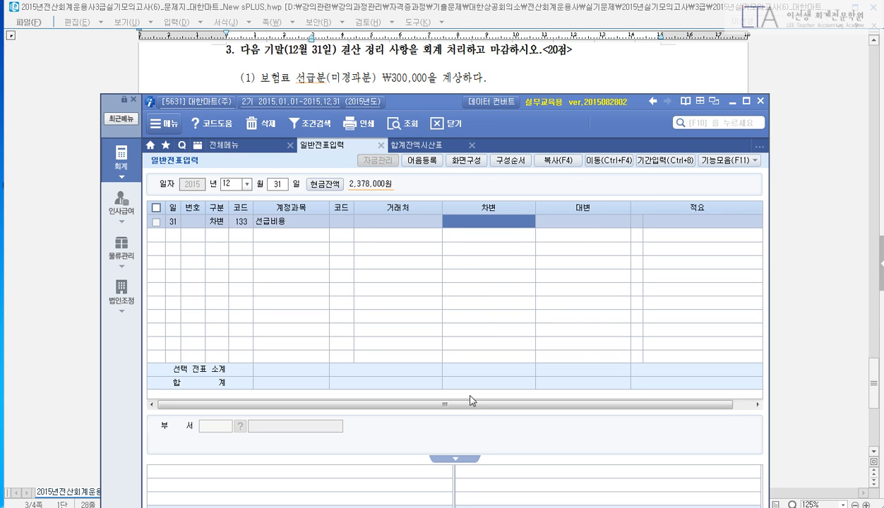
pyautogui.write('300,000')
pyautogui.press('Return')
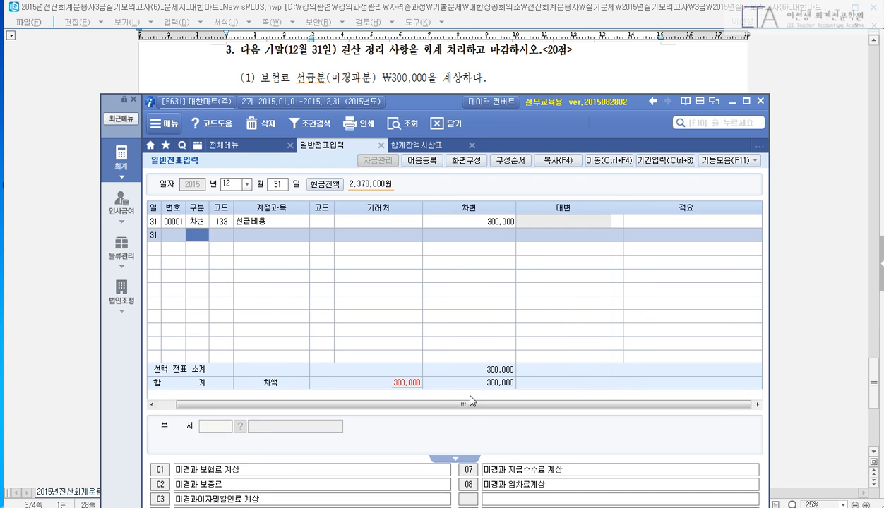
# Add the matching 대변 line for account 821 보험료 with an amount of 300,000.
pyautogui.write('821')
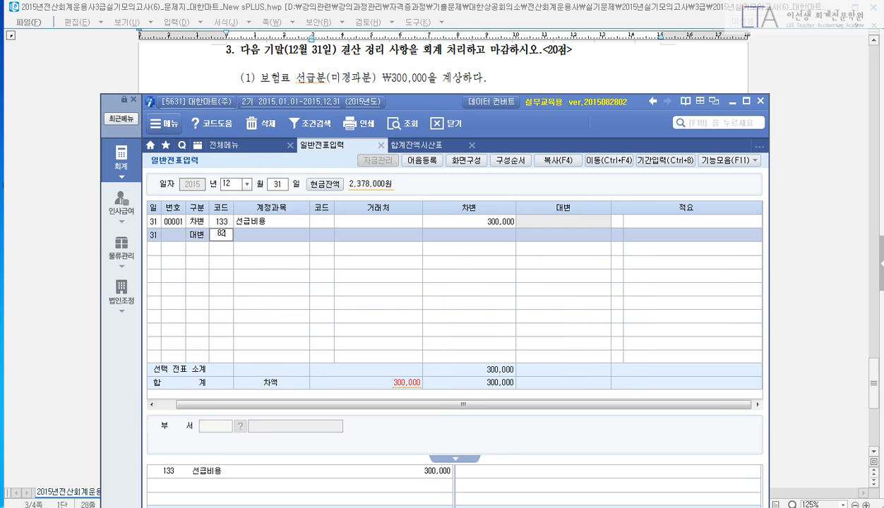
pyautogui.press('Return')
pyautogui.press('Return')
pyautogui.write('300,000')
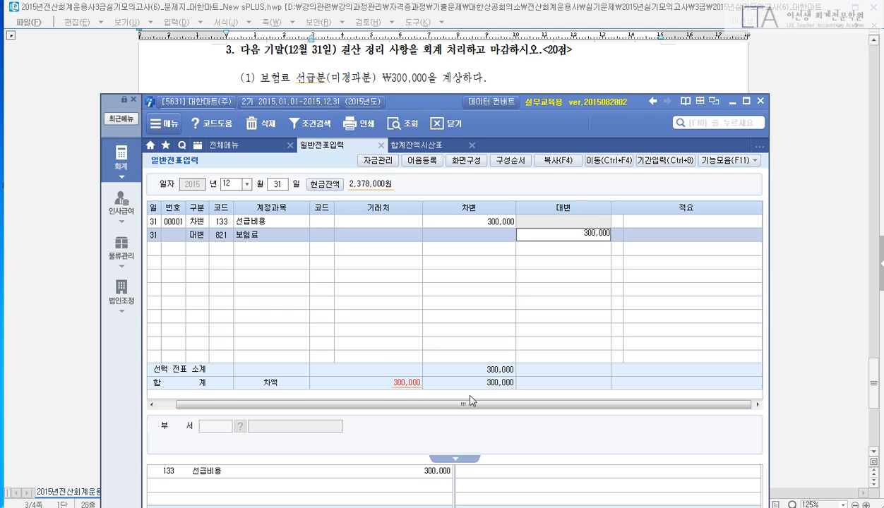
pyautogui.press('Return')
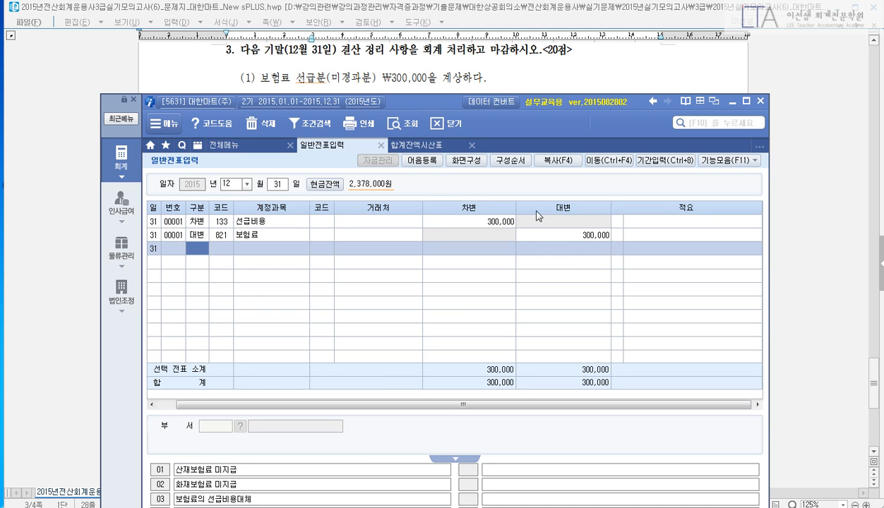
# Check the 선급비용 and 보험료 rows in the 합계잔액시산표 against the insurance prepayment adjustment.
pyautogui.click(422, 145)
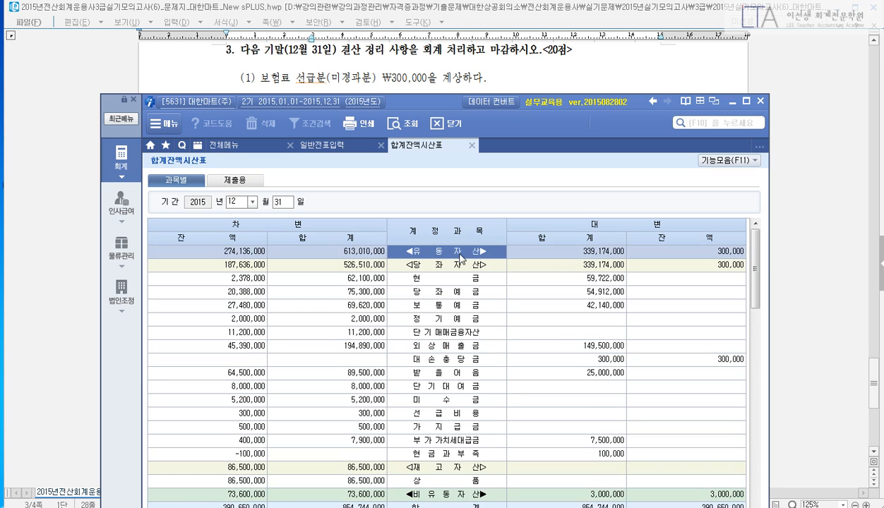
pyautogui.click(433, 411)
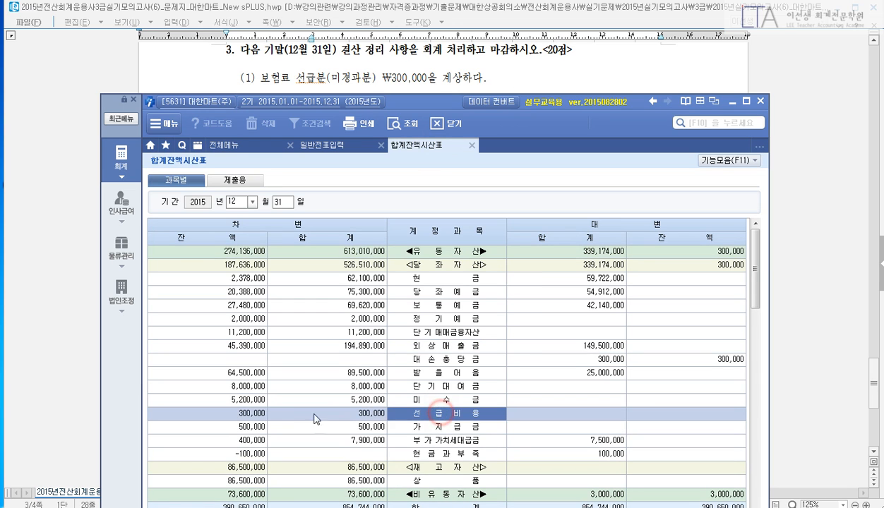
pyautogui.click(265, 415)
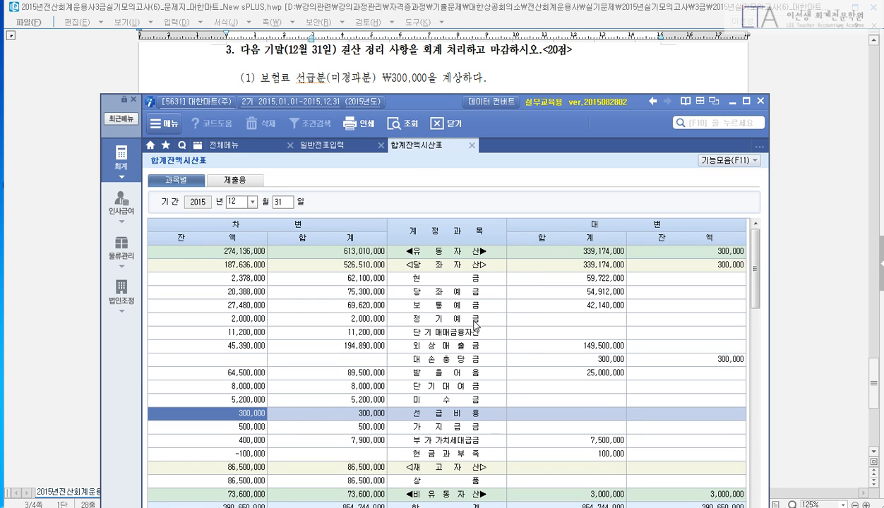
pyautogui.scroll(-6, 476, 326)
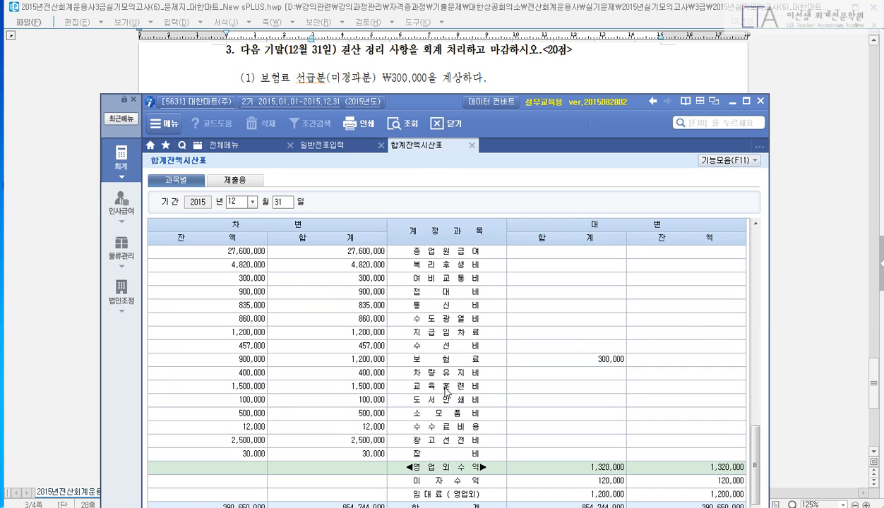
pyautogui.click(427, 360)
pyautogui.click(236, 358)
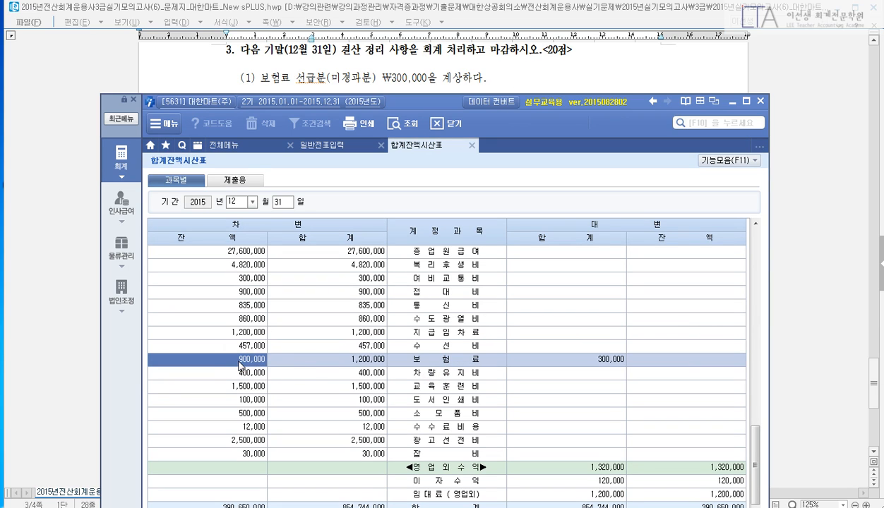
pyautogui.click(349, 360)
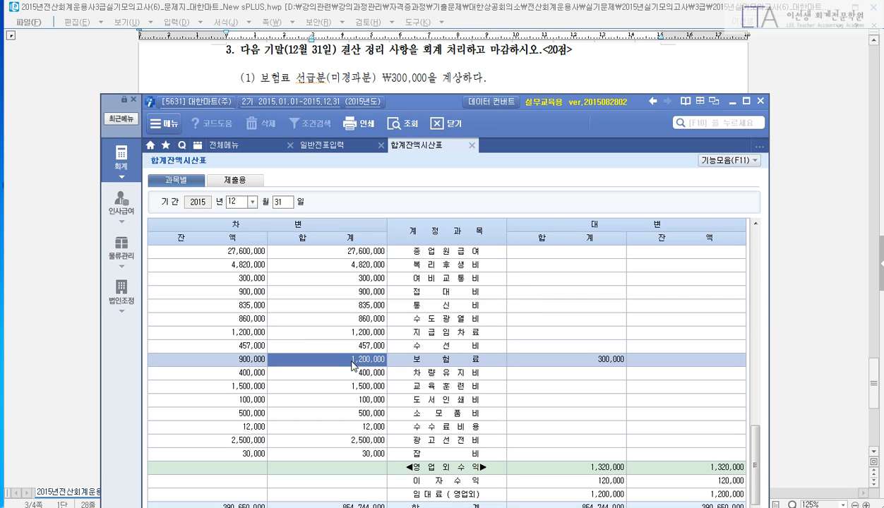
pyautogui.click(555, 360)
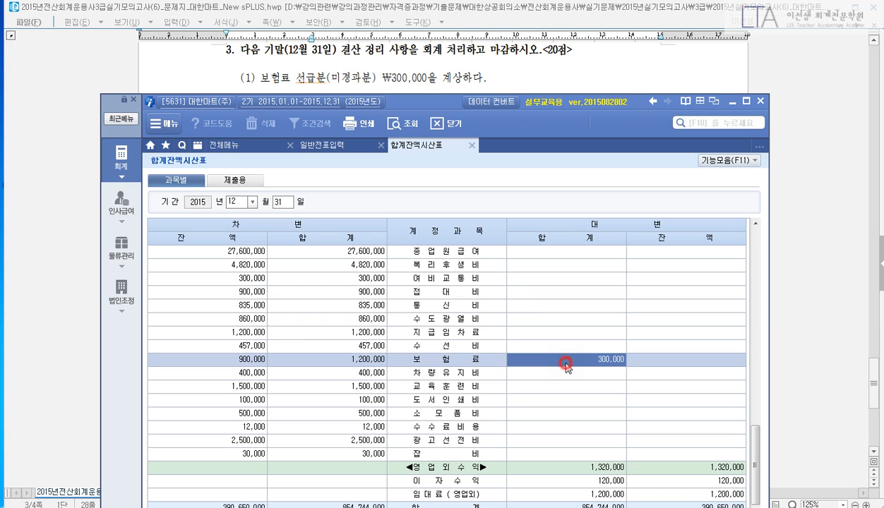
pyautogui.click(251, 363)
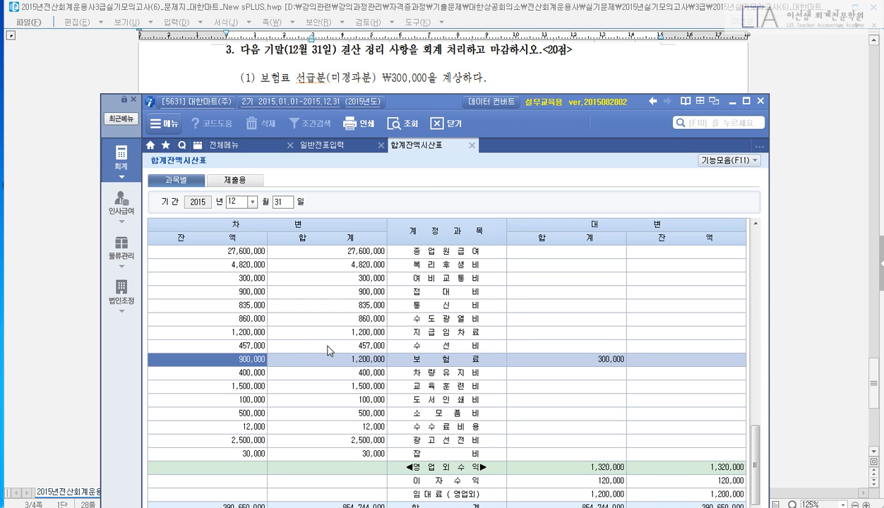
pyautogui.scroll(6, 360, 353)
pyautogui.scroll(8, 362, 355)
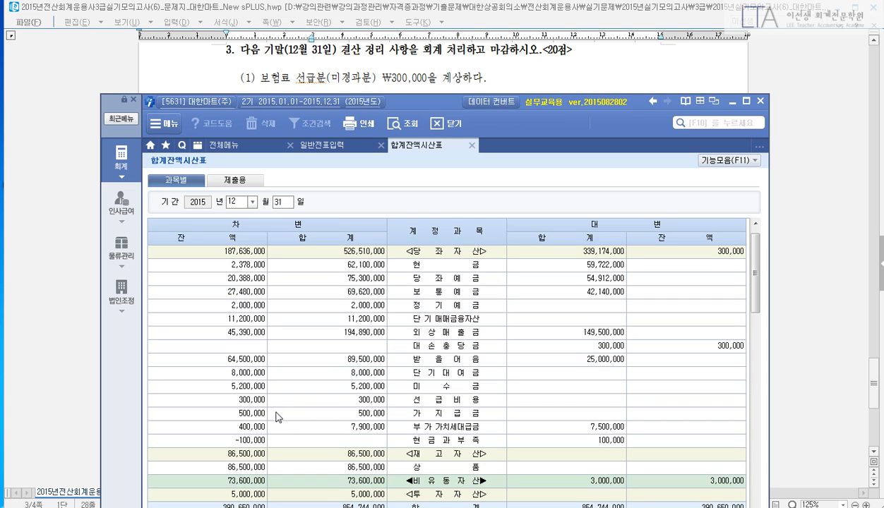
pyautogui.click(257, 400)
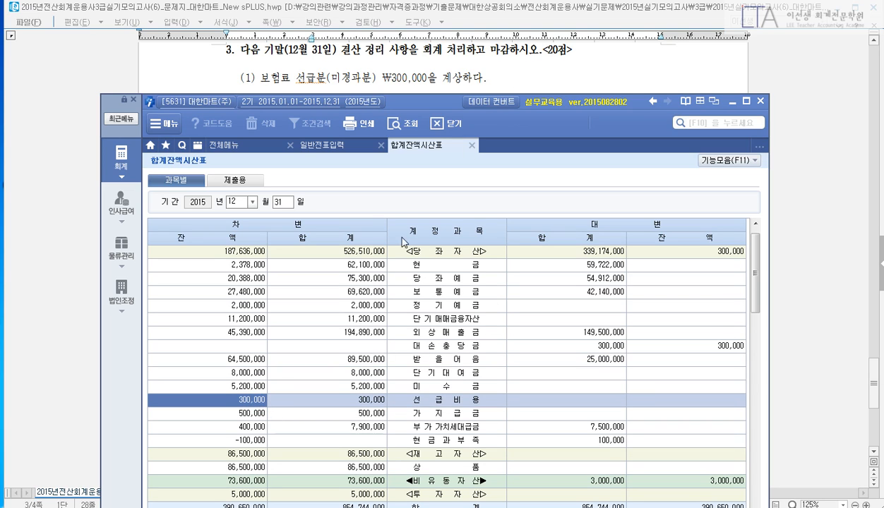
# Bring adjustment (2) of the exam document into view and reposition the 일반전표입력 window so the item stays readable above it.
pyautogui.click(339, 145)
pyautogui.click(489, 76)
pyautogui.scroll(-2, 554, 113)
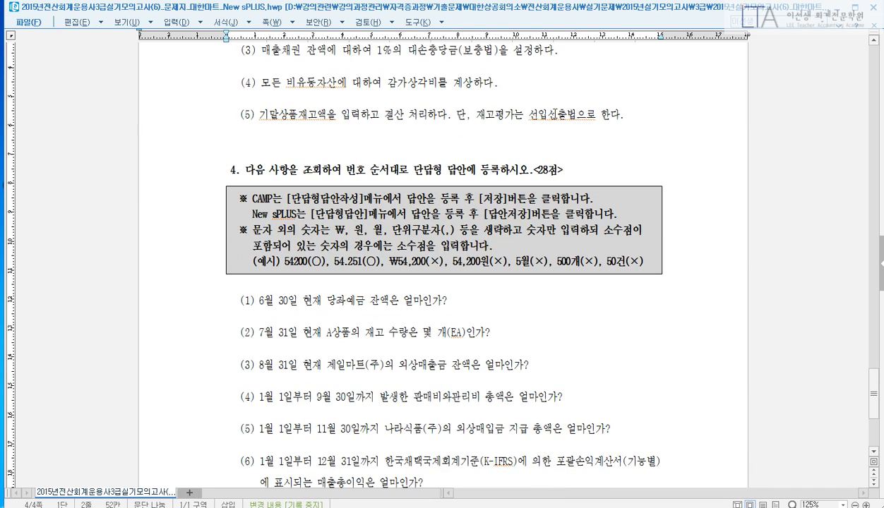
pyautogui.scroll(1, 574, 157)
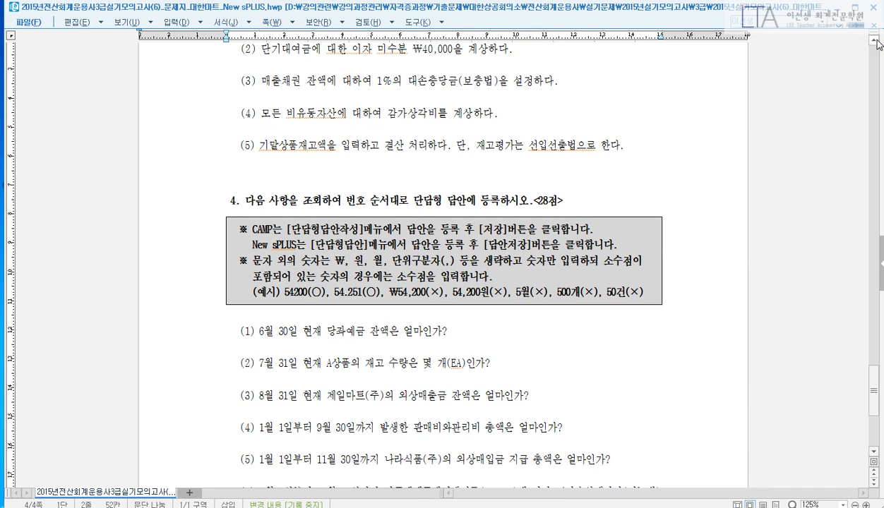
pyautogui.hotkey('alt', 'Tab')
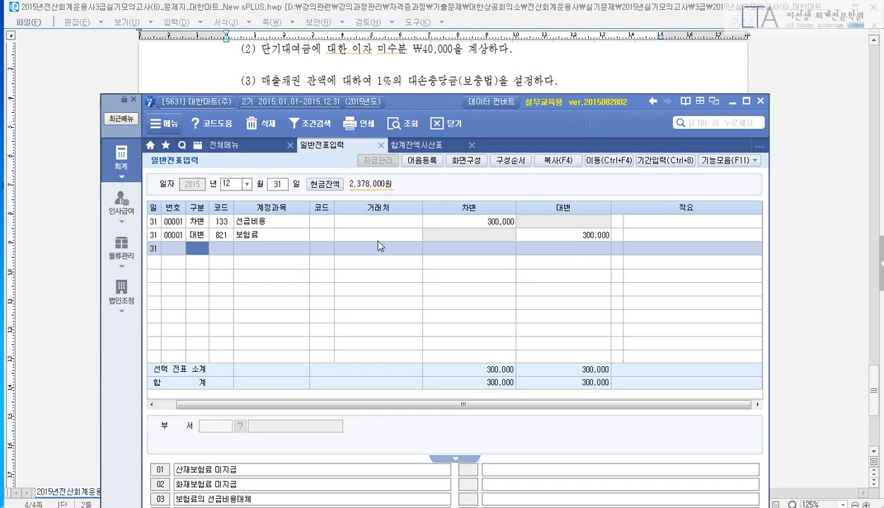
pyautogui.moveTo(405, 100); pyautogui.dragTo(411, 73)
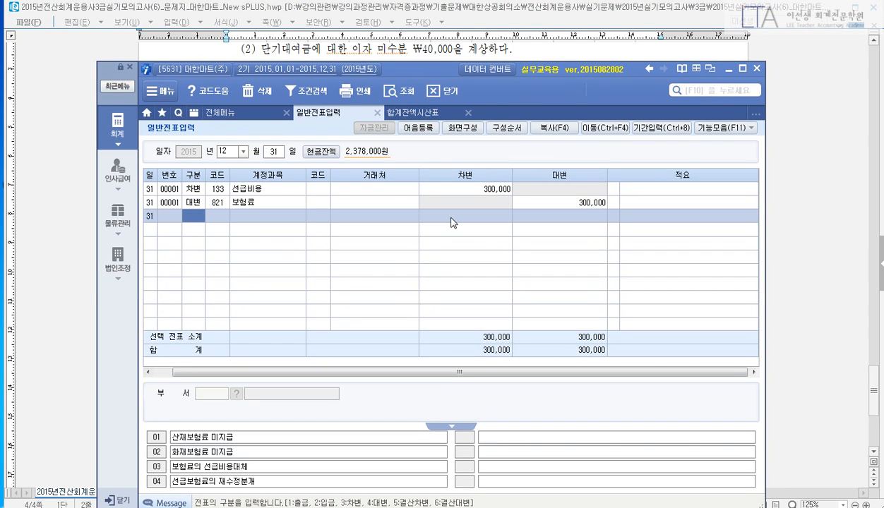
# Search the 합계잔액시산표 for the 미수수익 account and close the search.
pyautogui.click(413, 113)
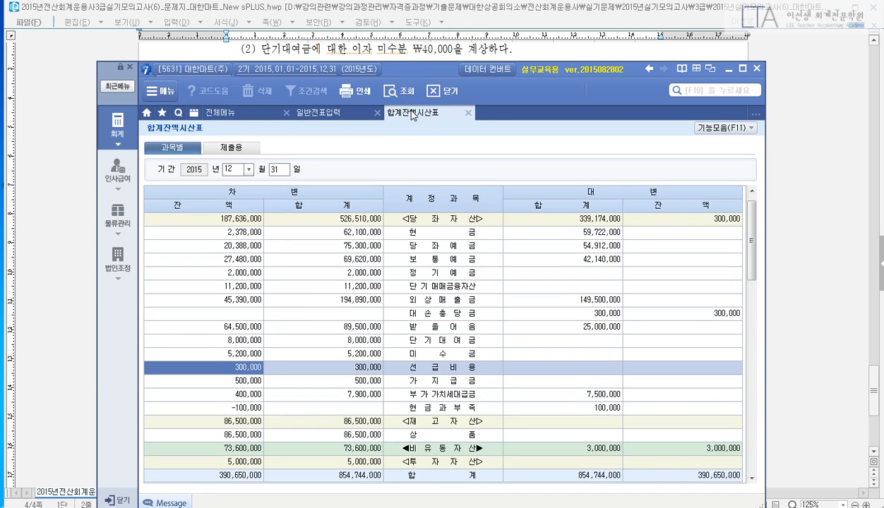
pyautogui.hotkey('ctrl', 'f')
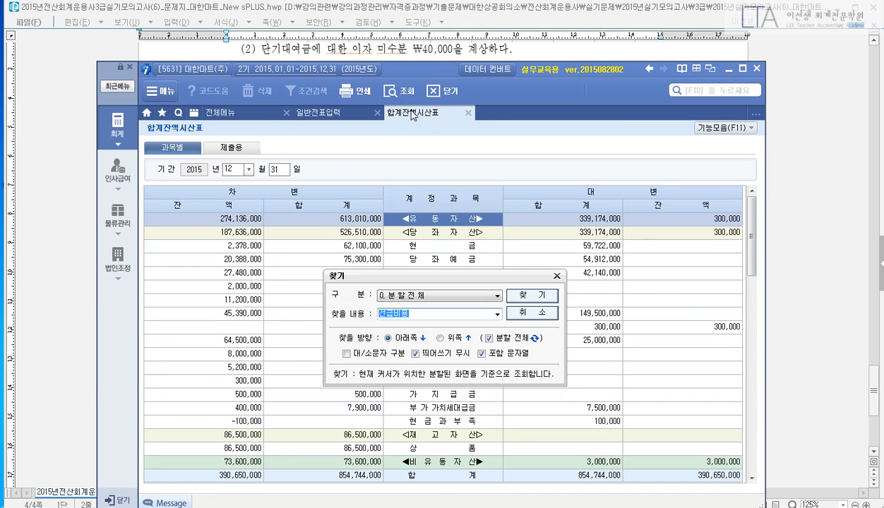
pyautogui.write('미수수익')
pyautogui.press('Return')
pyautogui.press('Return')
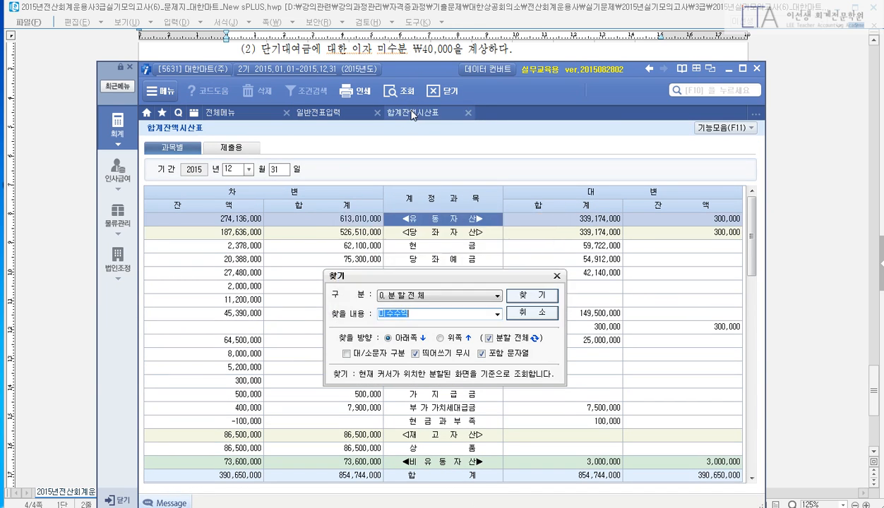
pyautogui.press('Escape')
# In the December 31 일반전표입력, enter a 차변 line for account 116 미수수익 with an amount of 40,000.
pyautogui.click(321, 113)
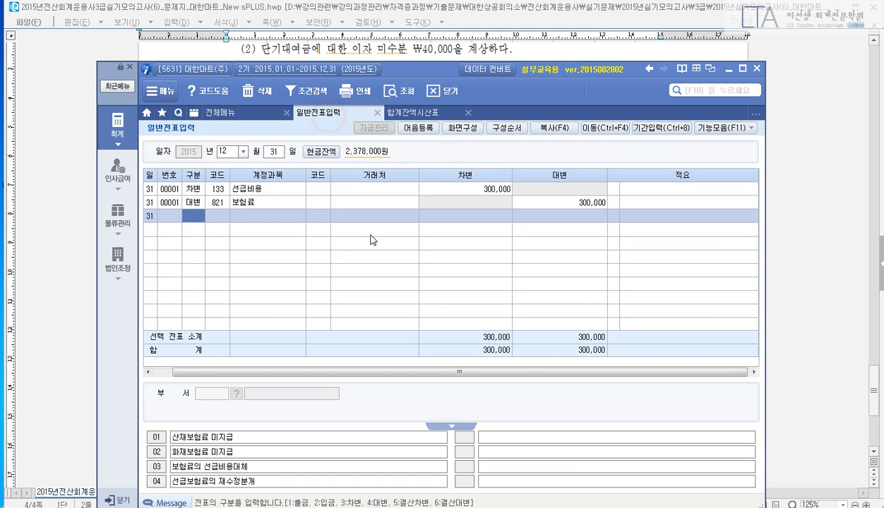
pyautogui.write('311')
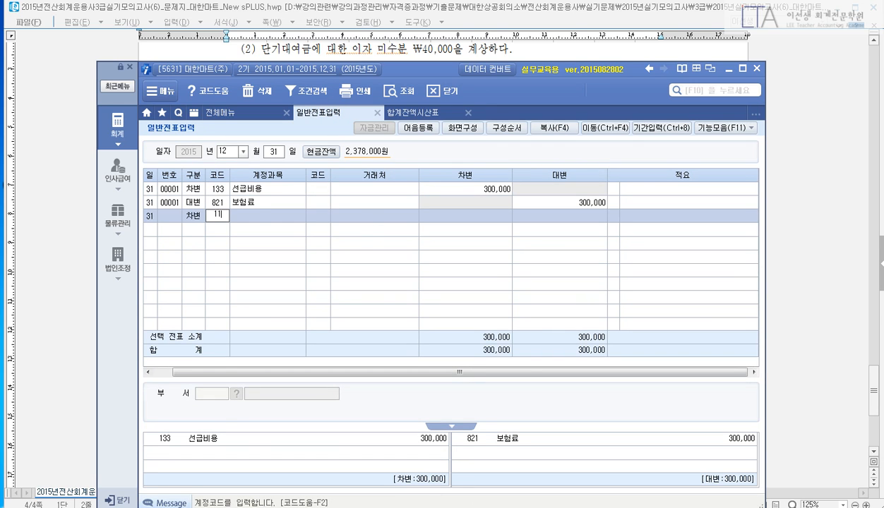
pyautogui.write('6')
pyautogui.press('Return')
pyautogui.press('Return')
pyautogui.write('40000')
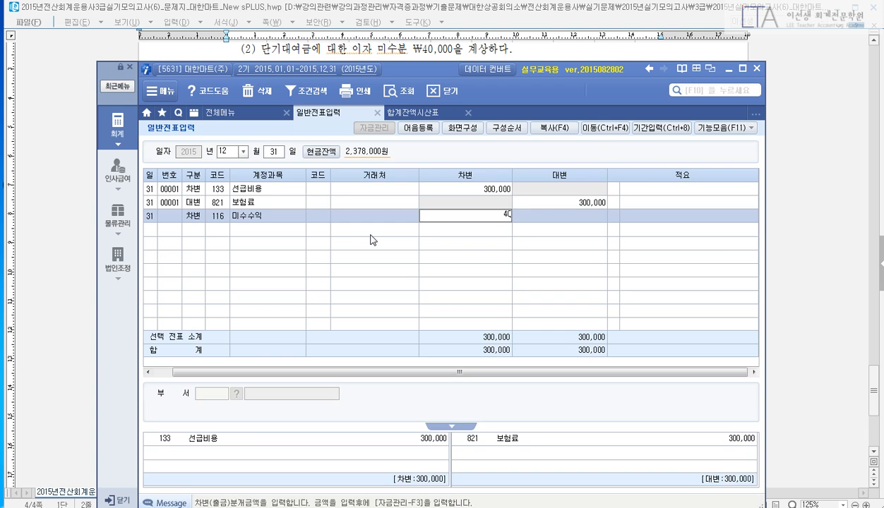
pyautogui.press('Return')
# Add the matching 대변 line for account 901 이자수익 with an amount of 40,000 and select the voucher.
pyautogui.press('Return')
pyautogui.write('4901')
pyautogui.press('Return')
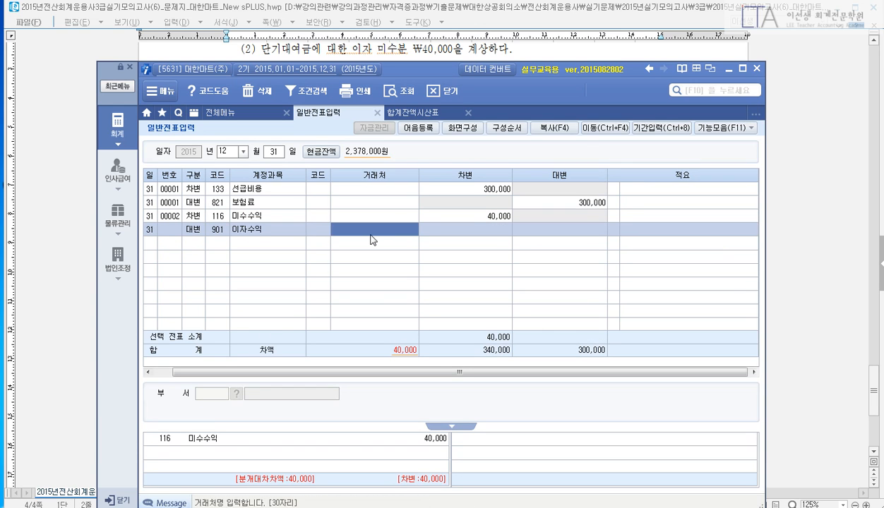
pyautogui.press('Return')
pyautogui.write('400000')
pyautogui.press('Return')
pyautogui.press('Return')
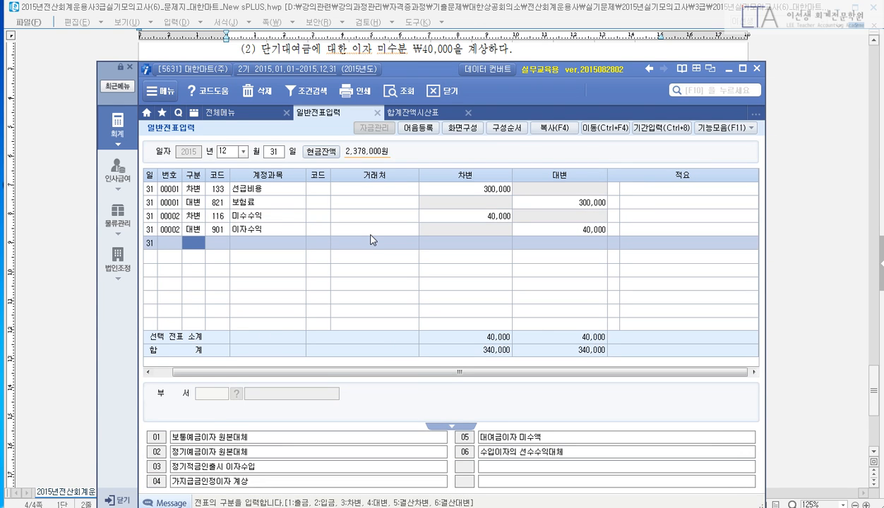
pyautogui.press('Up')
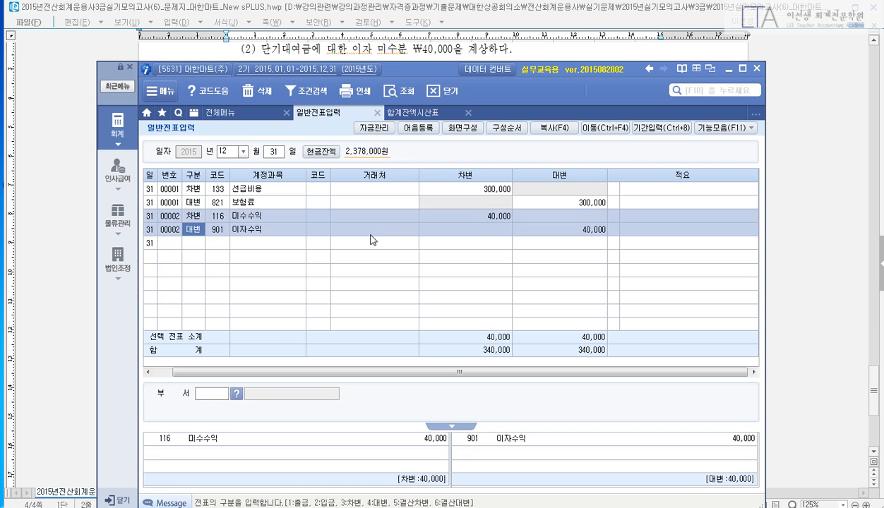
# Check the 미수수익 and 이자수익 rows in the 합계잔액시산표 against the accrued interest adjustment.
pyautogui.click(411, 113)
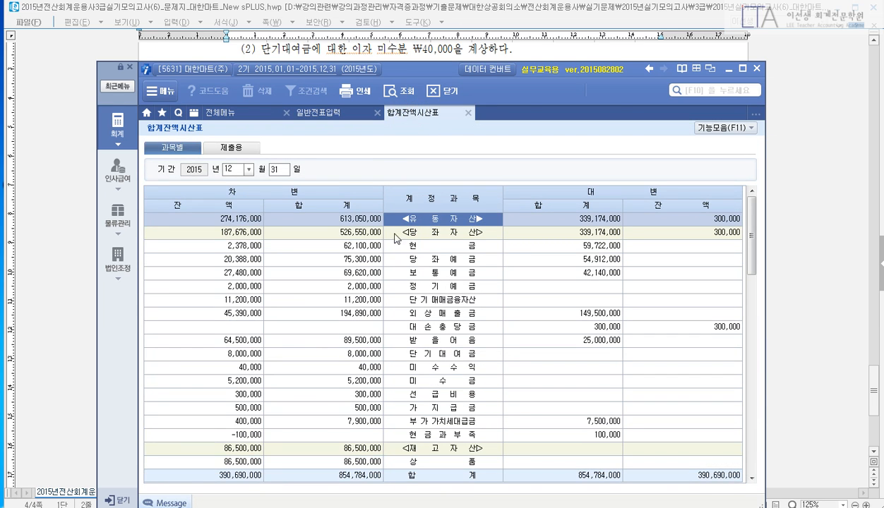
pyautogui.click(390, 363)
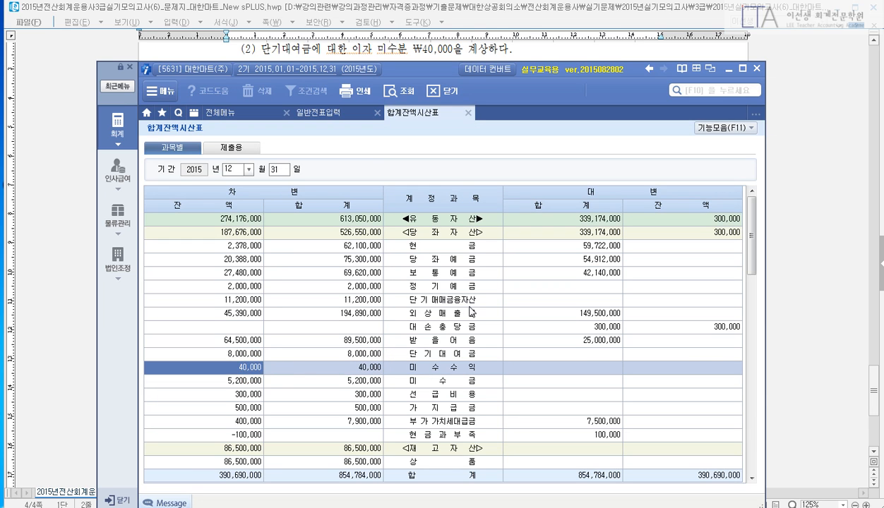
pyautogui.scroll(-6, 463, 310)
pyautogui.scroll(-6, 467, 314)
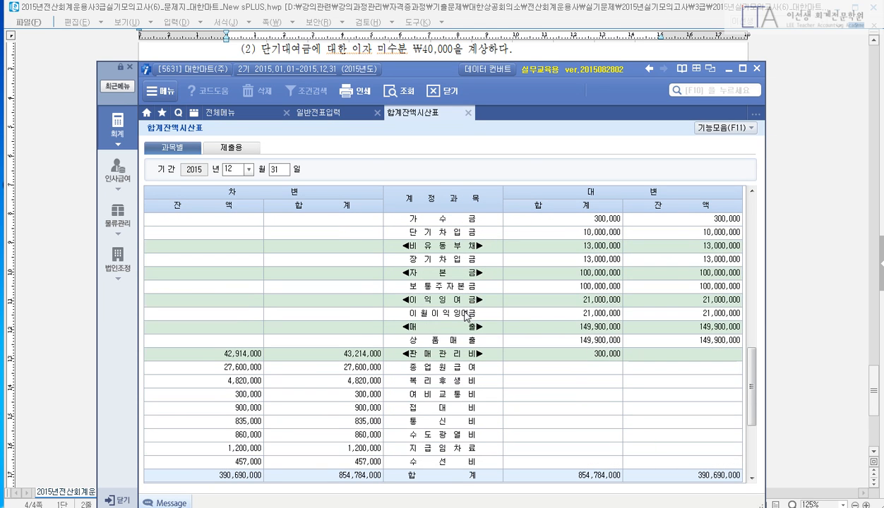
pyautogui.scroll(-4, 469, 318)
pyautogui.click(550, 448)
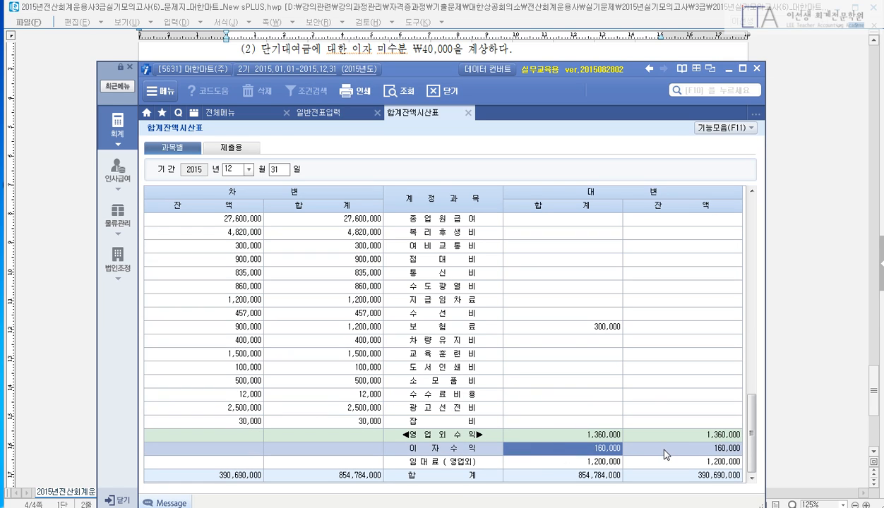
# Examine the 계정별원장 entries behind the 이자수익 balance for the May and December amounts, and close the ledger.
pyautogui.doubleClick(599, 448)
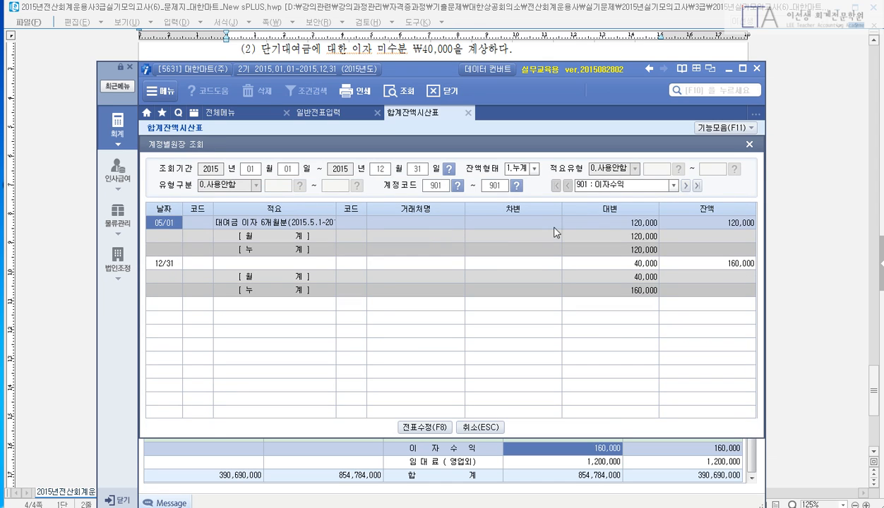
pyautogui.click(593, 223)
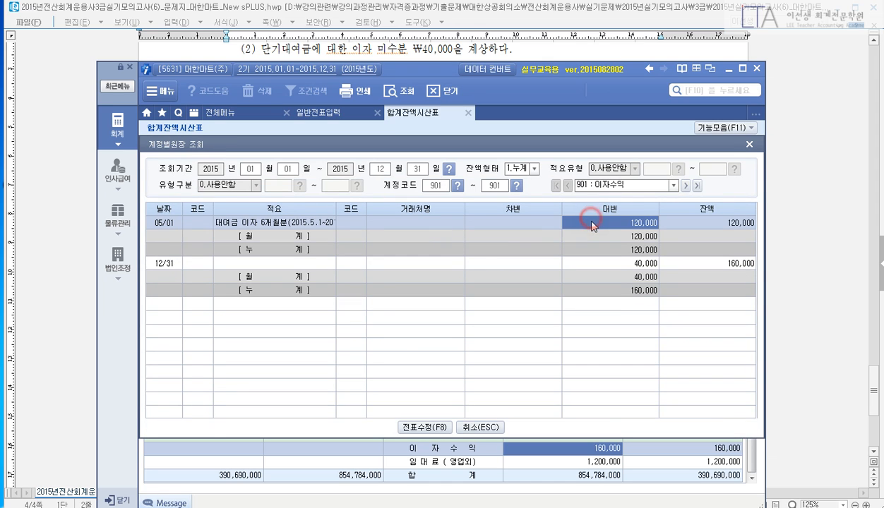
pyautogui.click(605, 269)
pyautogui.click(750, 144)
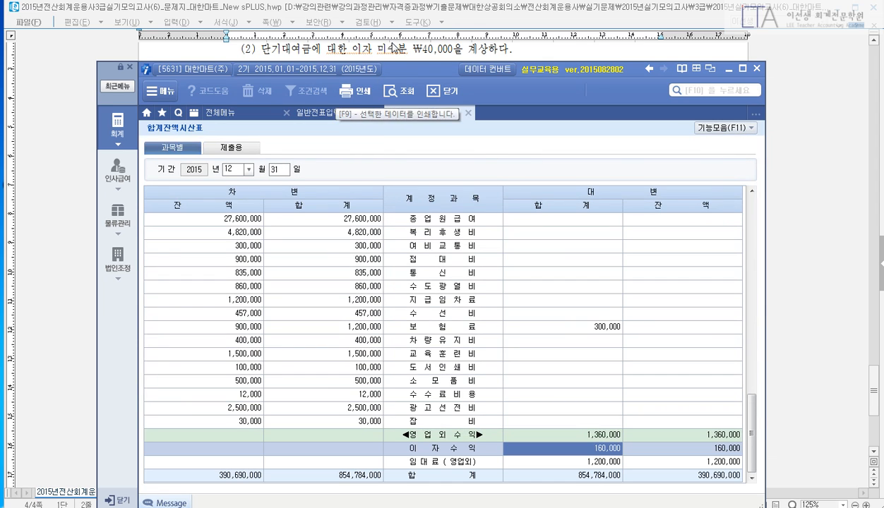
# Read closing adjustments (3) to (5) in the exam document, covering bad-debt allowance, depreciation and ending inventory.
pyautogui.click(386, 48)
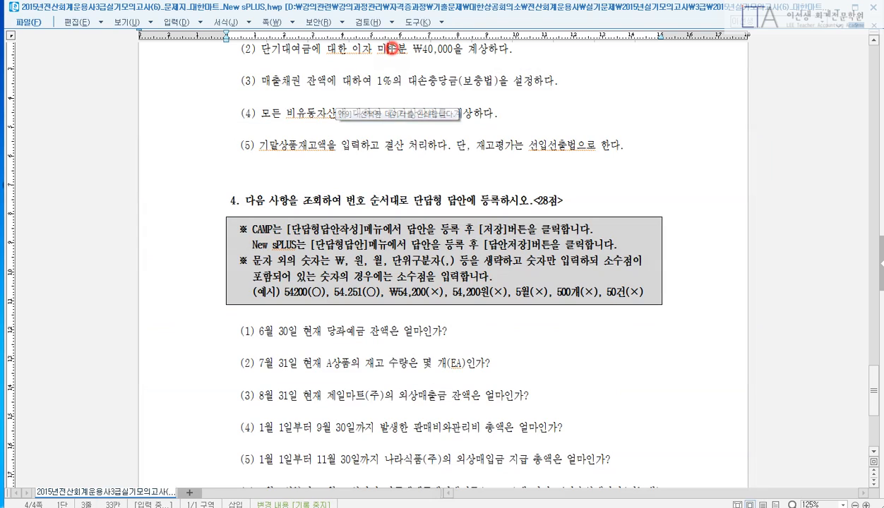
pyautogui.click(873, 453)
pyautogui.click(874, 454)
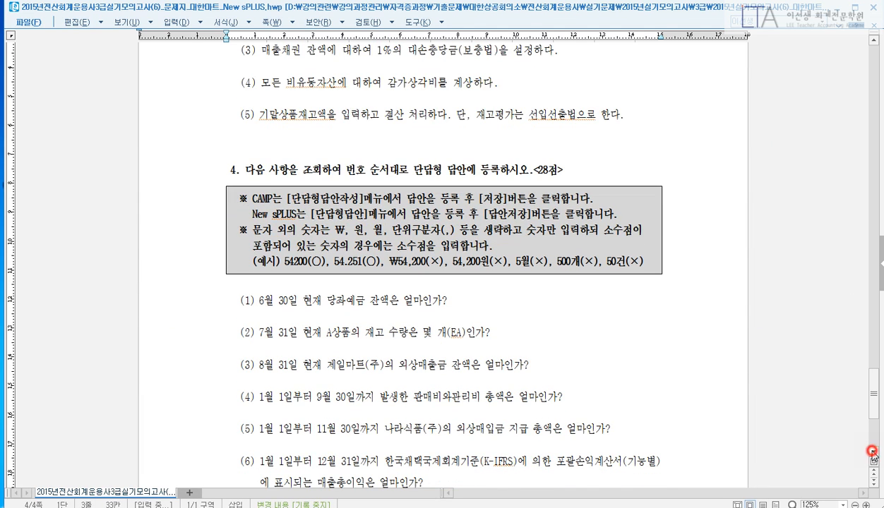
pyautogui.moveTo(268, 48); pyautogui.dragTo(331, 48)
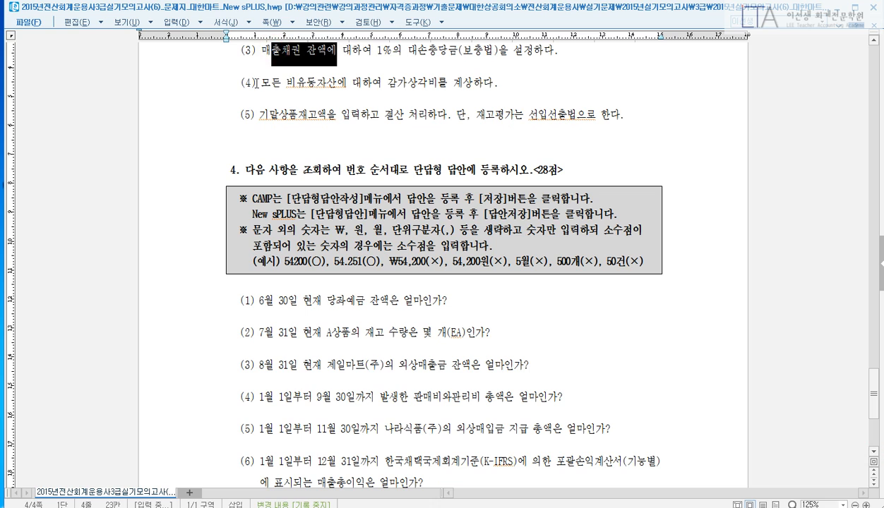
pyautogui.moveTo(251, 82); pyautogui.dragTo(493, 83)
pyautogui.click(511, 85)
pyautogui.click(385, 114)
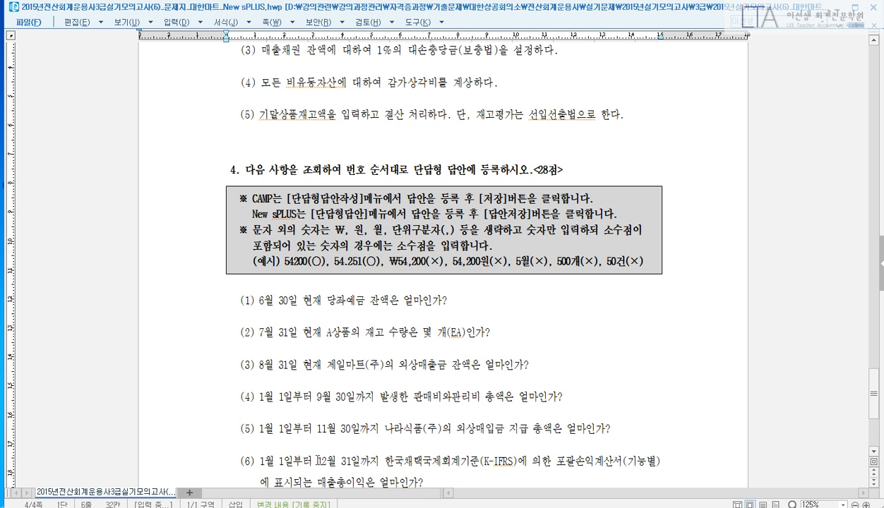
# Return to the accounting program, search for 결산자료 and open 결산자료입력.
pyautogui.click(272, 507)
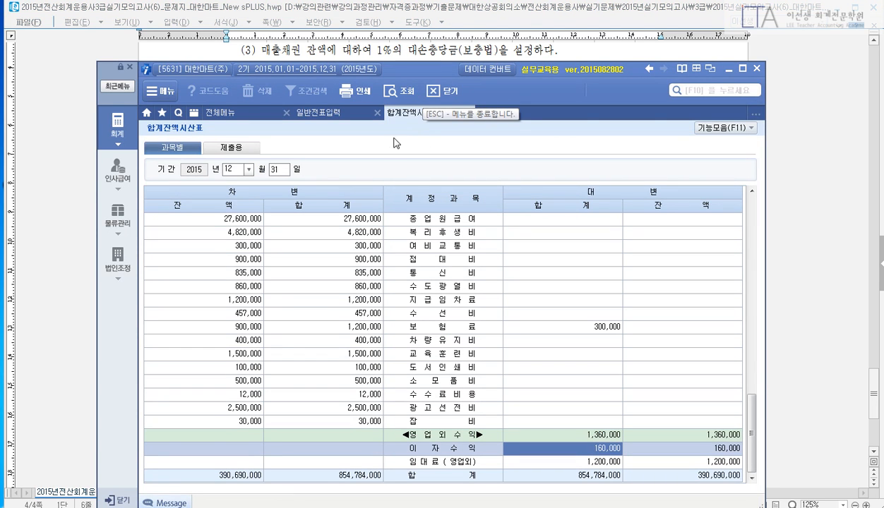
pyautogui.click(680, 90)
pyautogui.write('결')
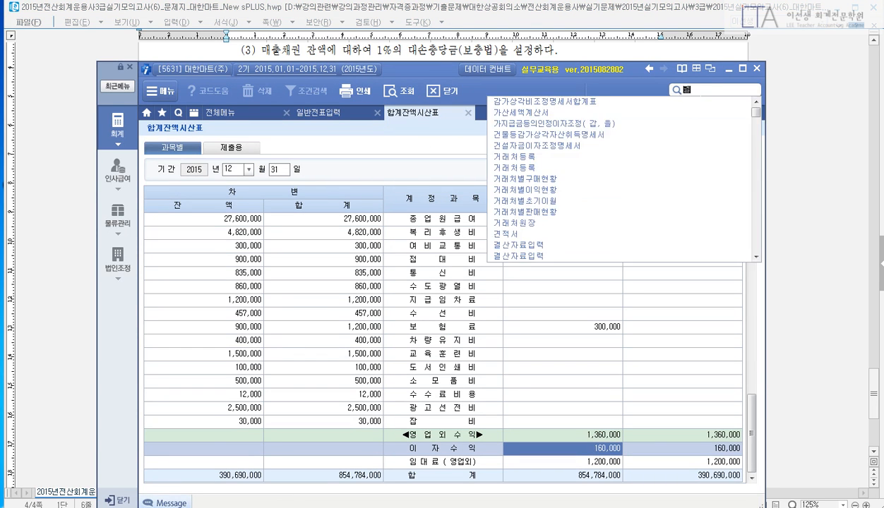
pyautogui.write('산자')
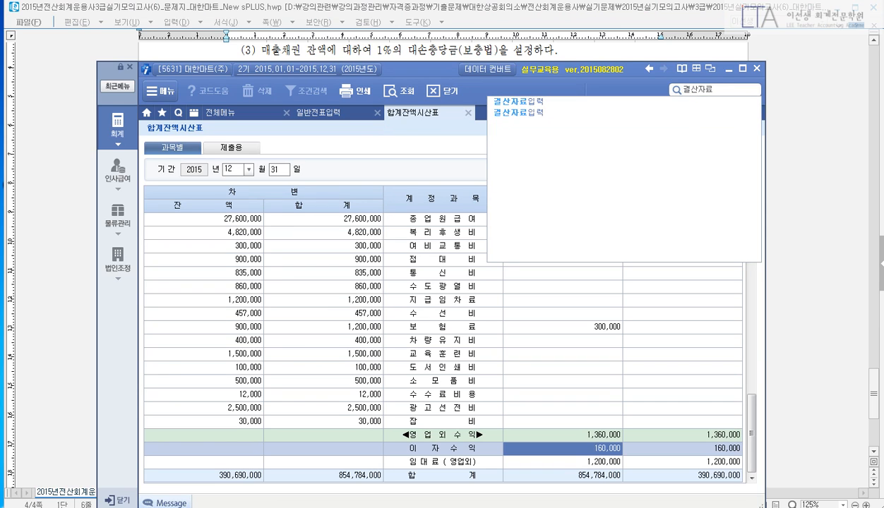
pyautogui.write('료')
pyautogui.press('Down')
pyautogui.press('Return')
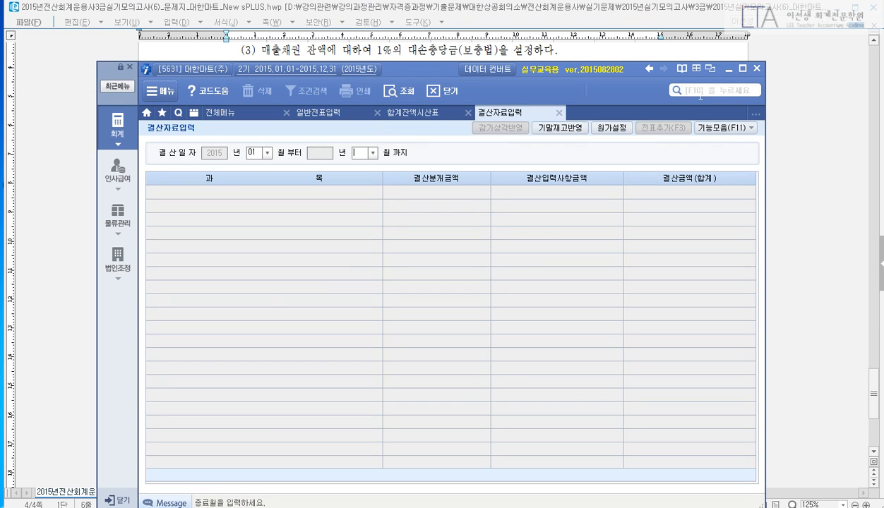
# Load the closing data for months 01 to 12 with 451 상품매출원가 as the cost-of-sales code.
pyautogui.write('12')
pyautogui.press('Return')
pyautogui.write('451')
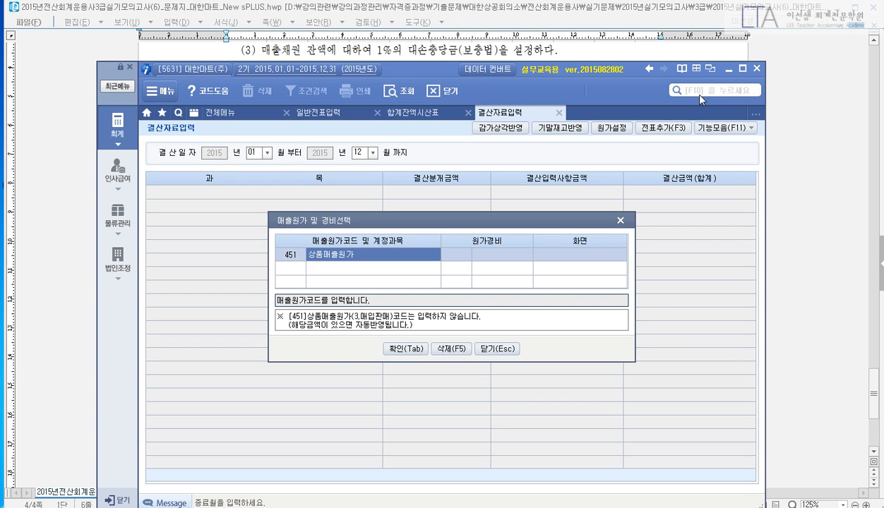
pyautogui.press('Tab')
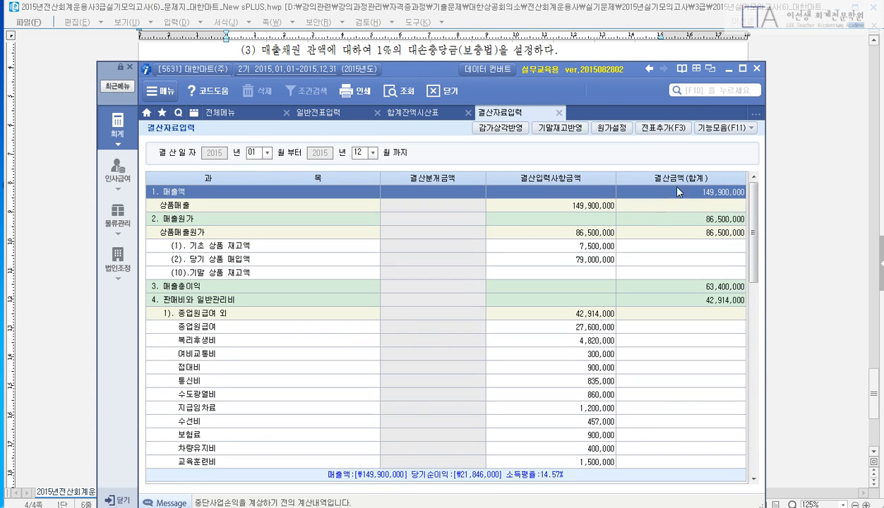
# Select the 외상매출금 debit balance in the 합계잔액시산표 and bring it into the calculator.
pyautogui.click(411, 114)
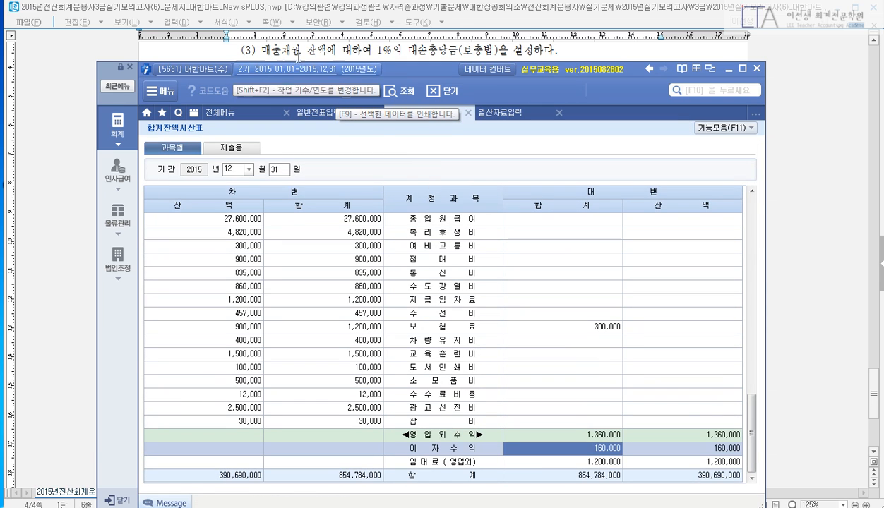
pyautogui.moveTo(242, 32); pyautogui.dragTo(561, 64)
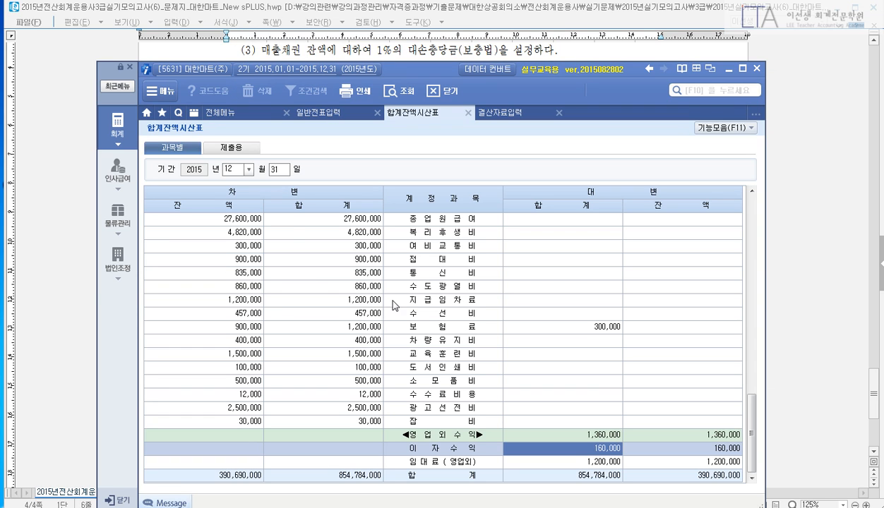
pyautogui.scroll(10, 394, 305)
pyautogui.scroll(1, 394, 305)
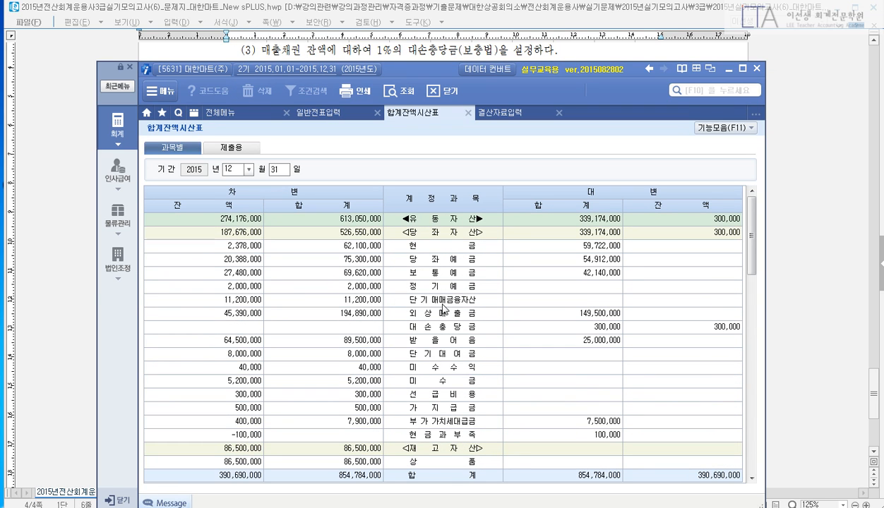
pyautogui.click(212, 314)
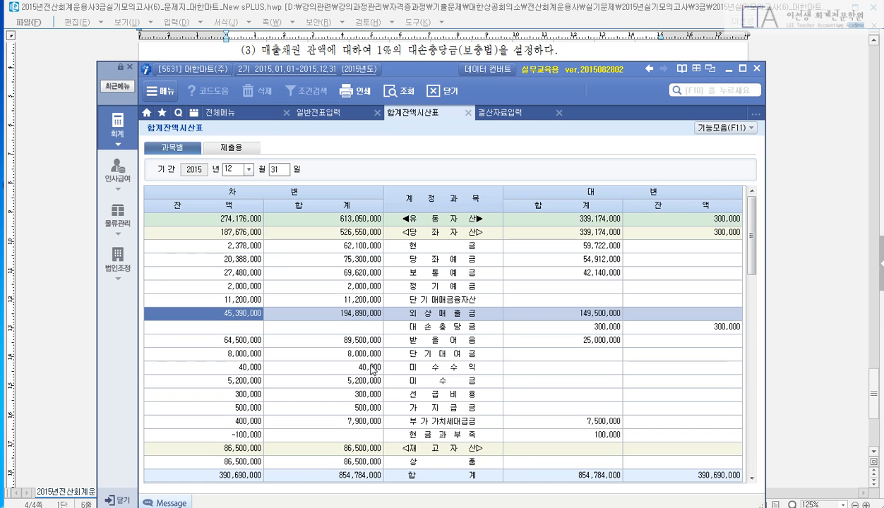
pyautogui.hotkey('ctrl', 'q')
pyautogui.moveTo(503, 125); pyautogui.dragTo(583, 55)
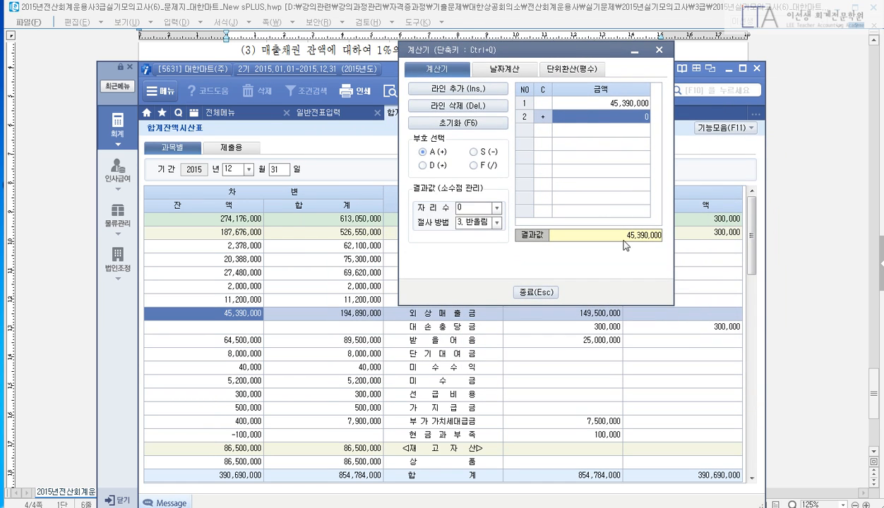
# Calculate the 외상매출금 allowance addition by multiplying the balance by 0.01 and subtracting the existing 300,000 대손충당금.
pyautogui.moveTo(661, 311); pyautogui.dragTo(757, 339)
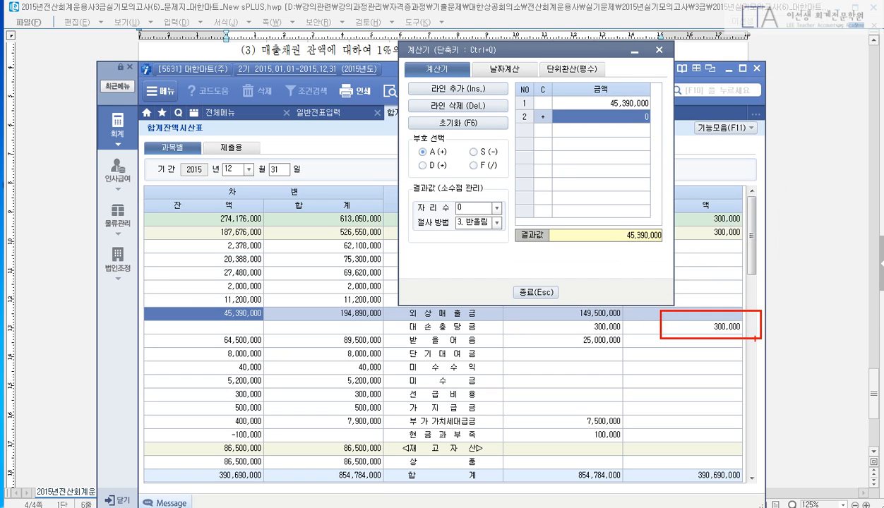
pyautogui.press('Escape')
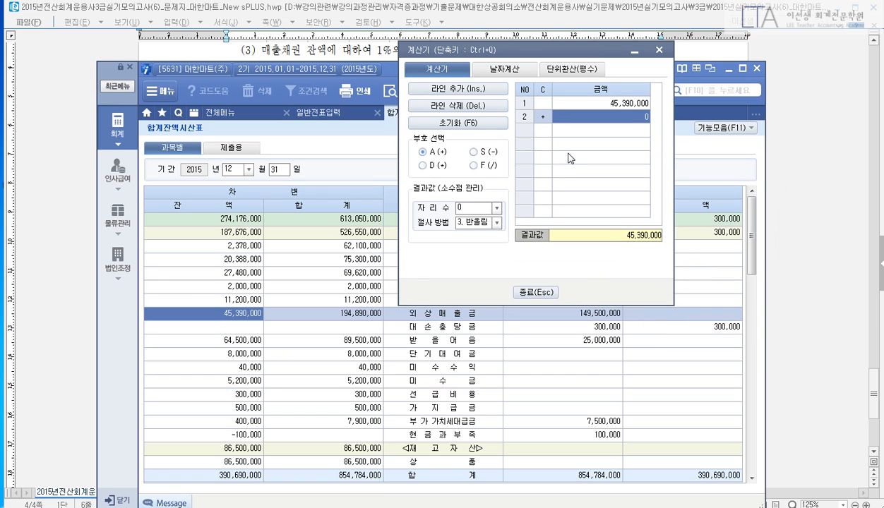
pyautogui.press('*')
pyautogui.write('0.01')
pyautogui.press('Return')
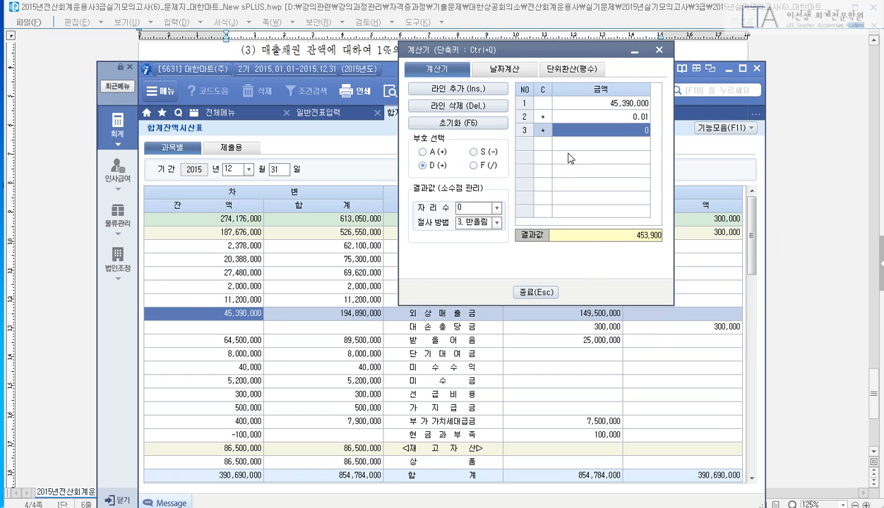
pyautogui.write('300,000')
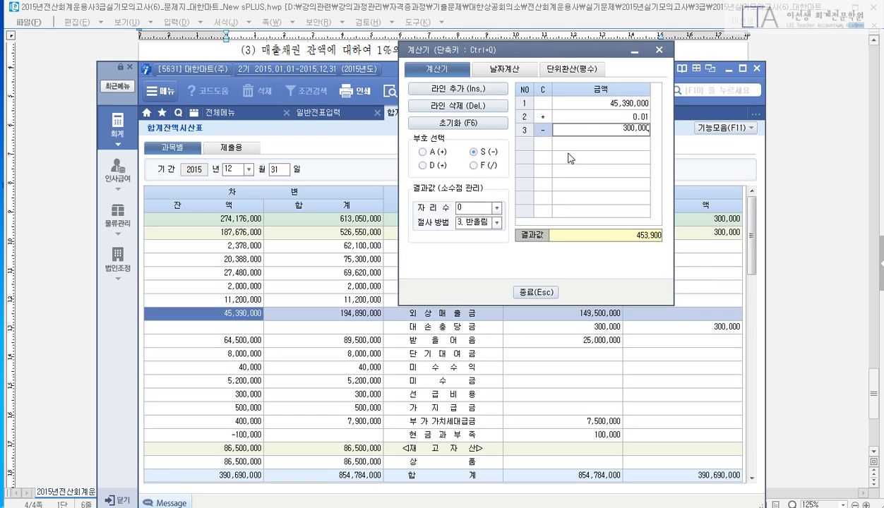
pyautogui.press('Return')
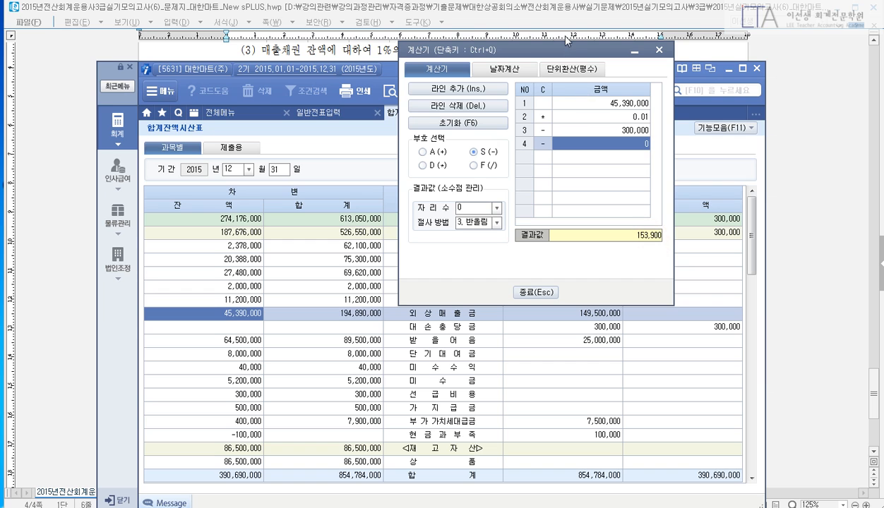
# Find the 외상매출금 row in 결산자료입력 by searching for 외상매출.
pyautogui.moveTo(565, 41); pyautogui.dragTo(766, 126)
pyautogui.click(518, 115)
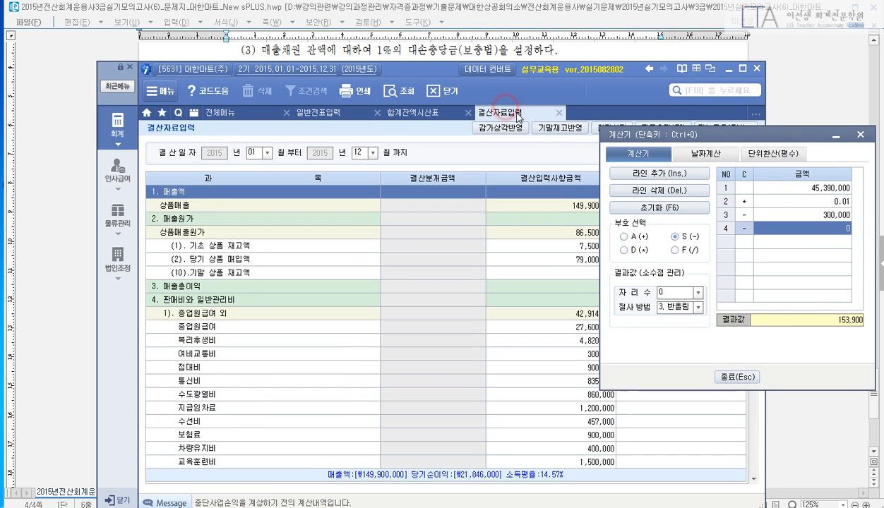
pyautogui.moveTo(656, 134); pyautogui.dragTo(713, 134)
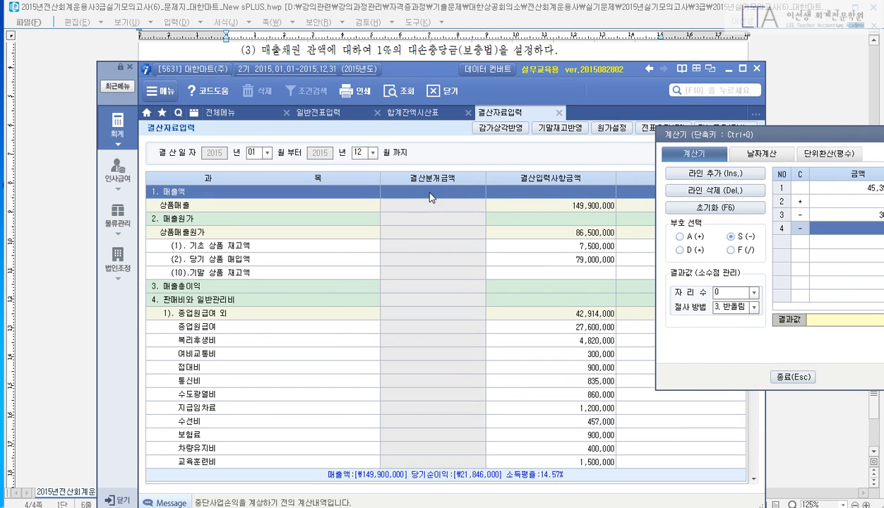
pyautogui.hotkey('ctrl', 'f')
pyautogui.write('외사')
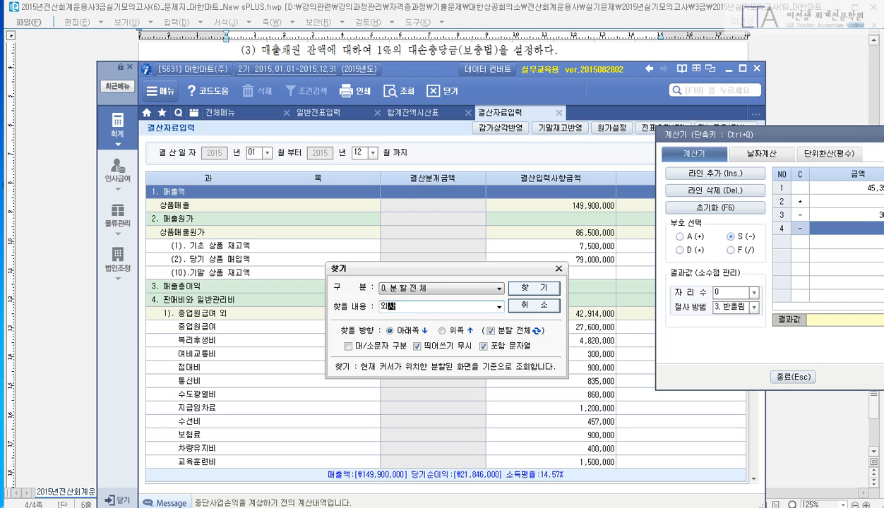
pyautogui.write('매출')
pyautogui.press('Return')
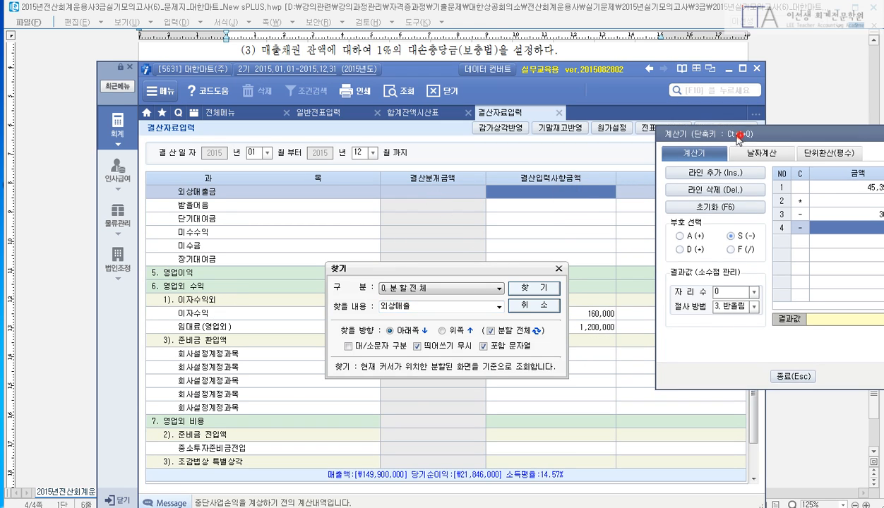
# Enter 153,900 as the 결산입력사항금액 for 외상매출금 and close the search.
pyautogui.moveTo(740, 137); pyautogui.dragTo(701, 146)
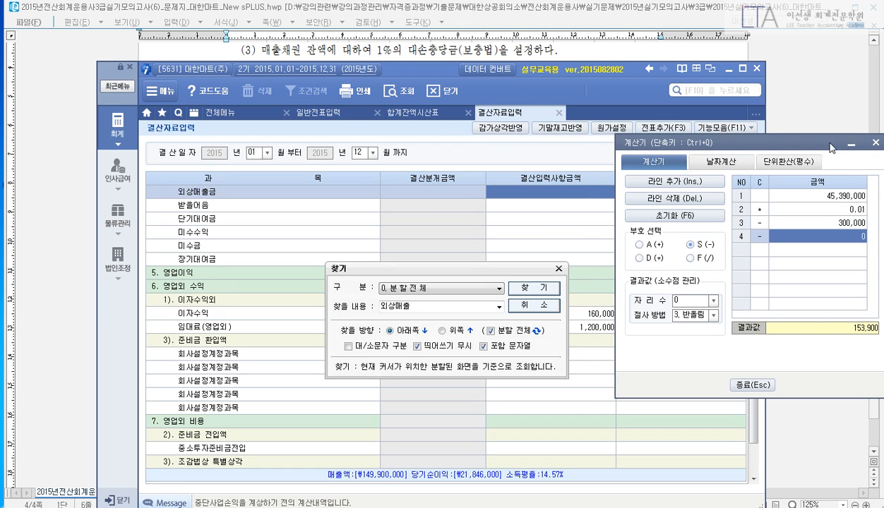
pyautogui.moveTo(813, 142); pyautogui.dragTo(794, 132)
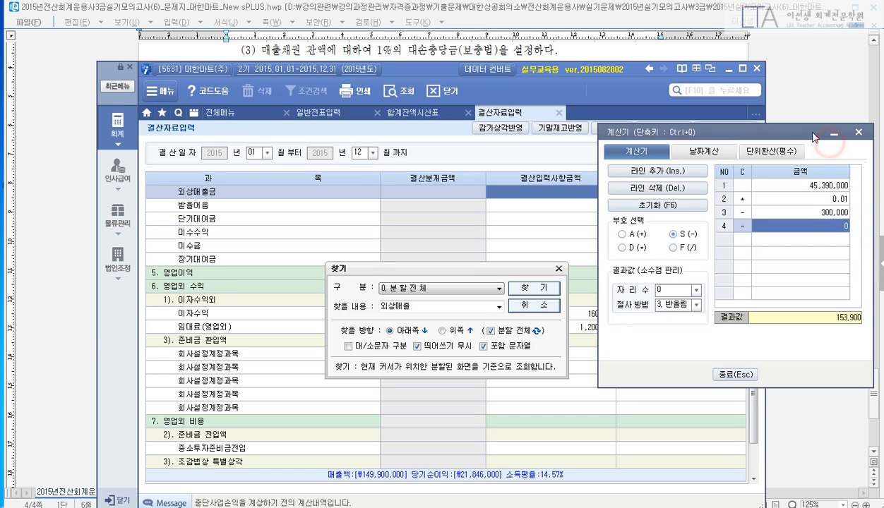
pyautogui.click(554, 192)
pyautogui.press('Return')
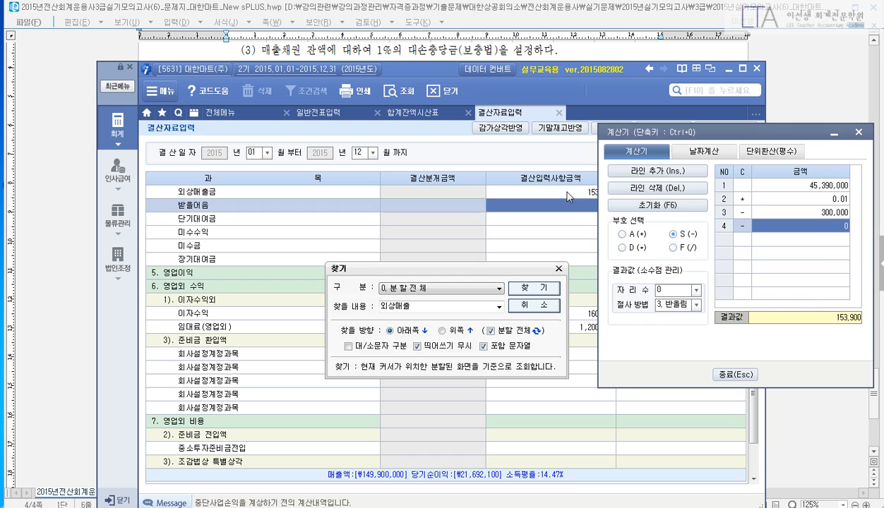
pyautogui.moveTo(694, 133); pyautogui.dragTo(684, 230)
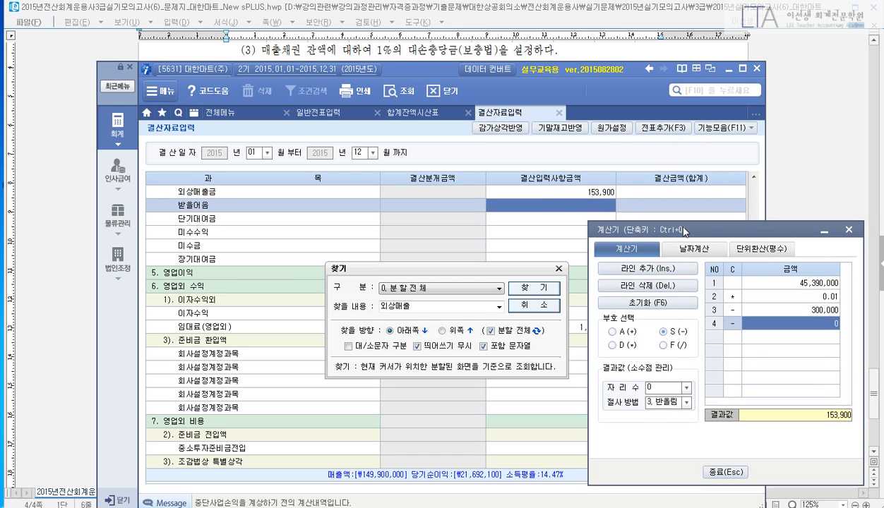
pyautogui.click(558, 270)
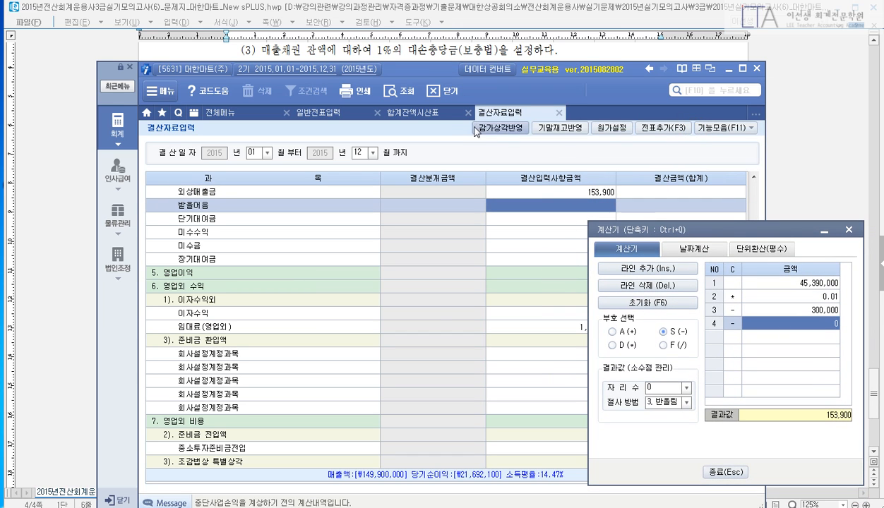
# Look up the 받을어음 balance in the 합계잔액시산표 and enter 645,000 as its 결산입력사항금액 in 결산자료입력.
pyautogui.click(418, 113)
pyautogui.click(412, 342)
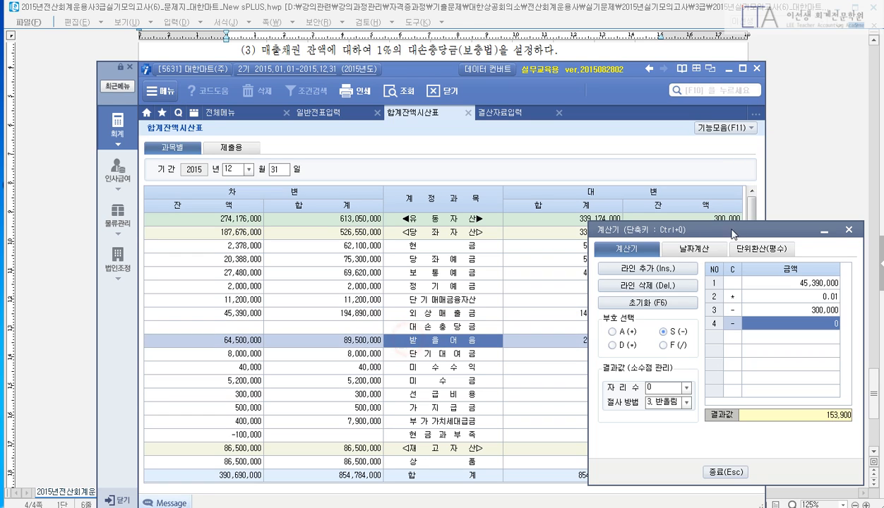
pyautogui.click(849, 229)
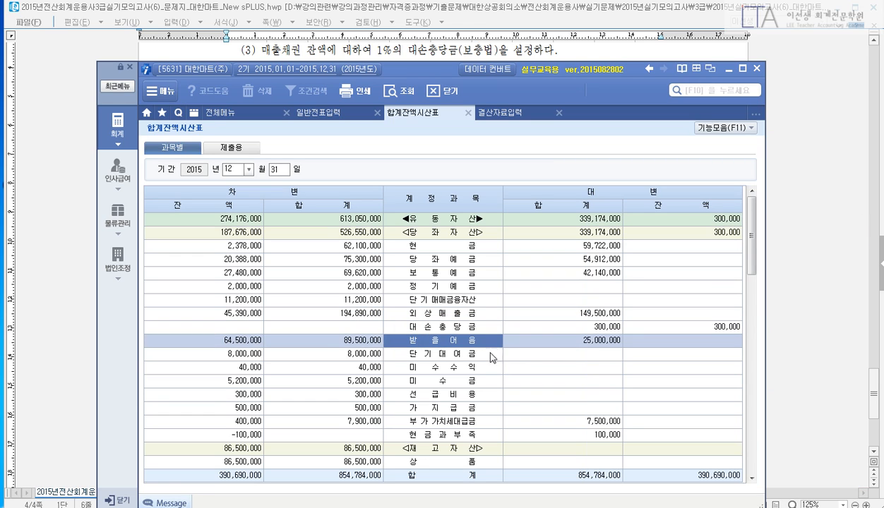
pyautogui.click(223, 341)
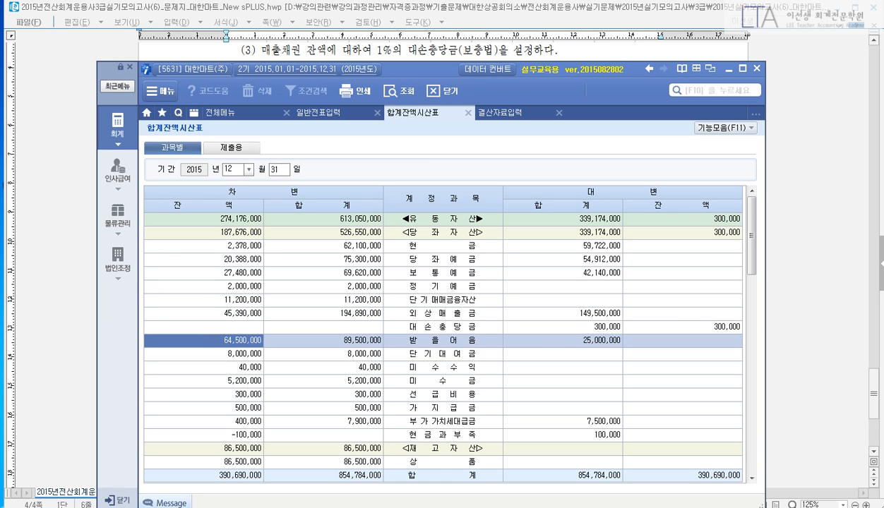
pyautogui.click(505, 113)
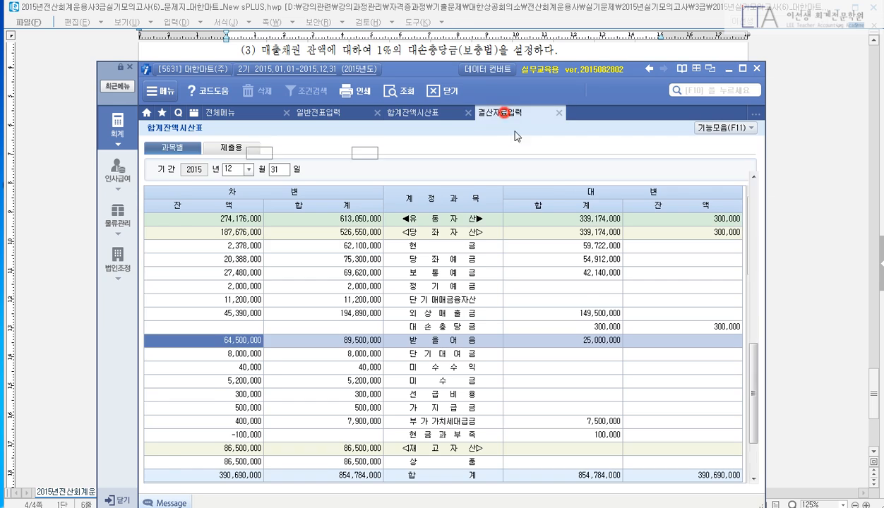
pyautogui.write('6450000')
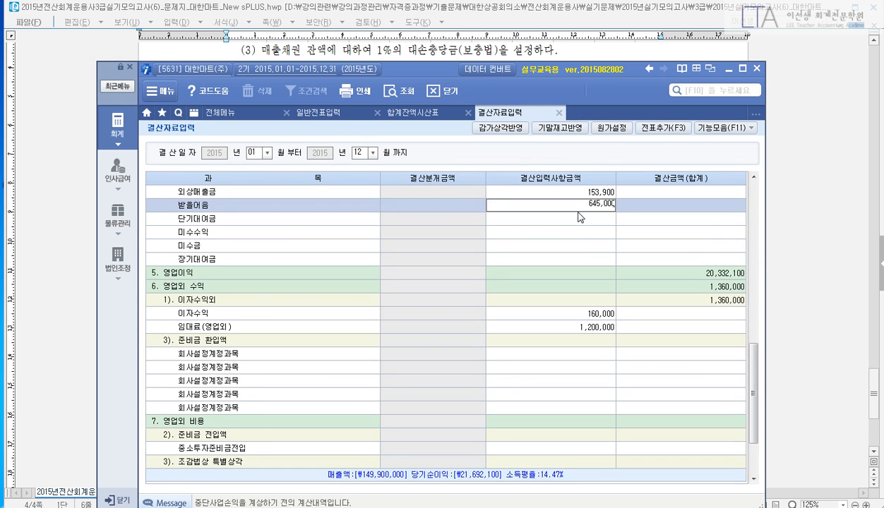
pyautogui.press('Return')
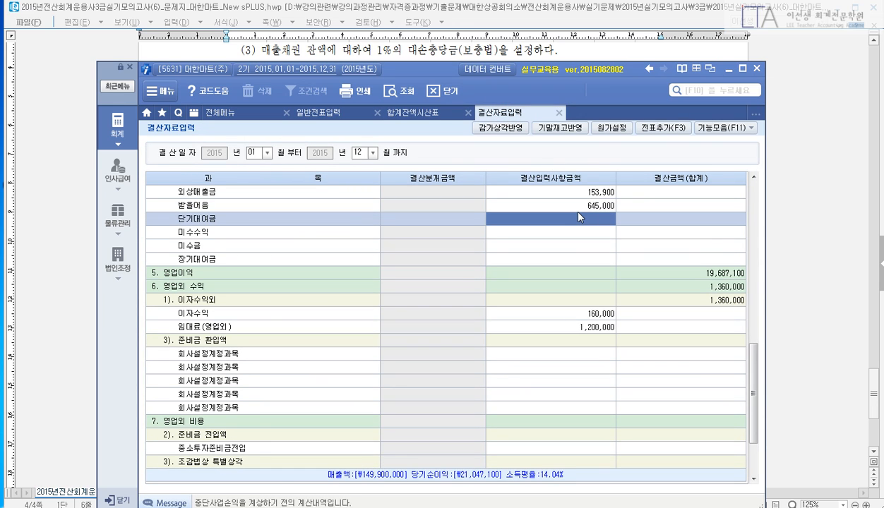
# Switch to the exam paper, read closing item (4) on depreciation, and return to the accounting program.
pyautogui.click(553, 49)
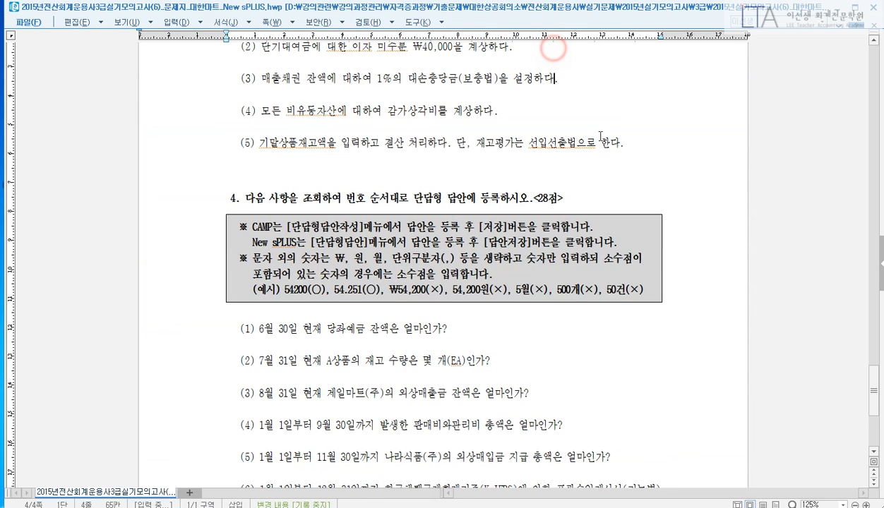
pyautogui.scroll(-2, 602, 138)
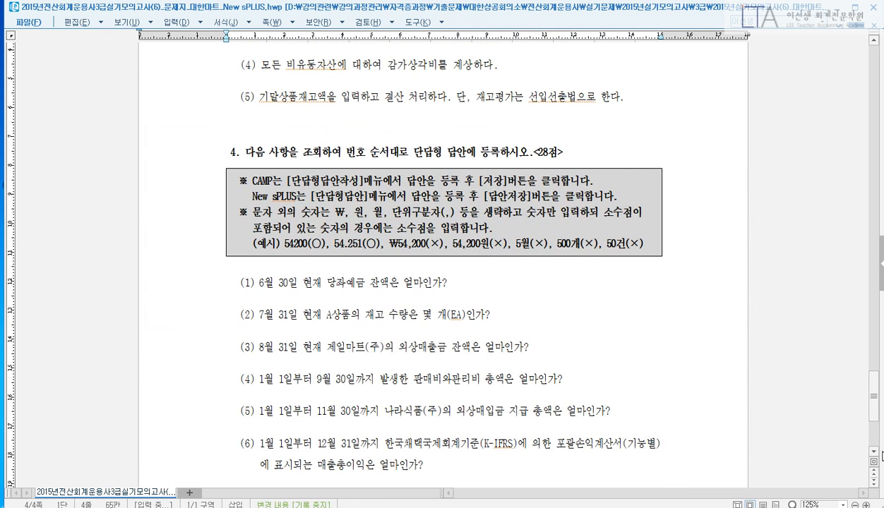
pyautogui.scroll(-1, 858, 443)
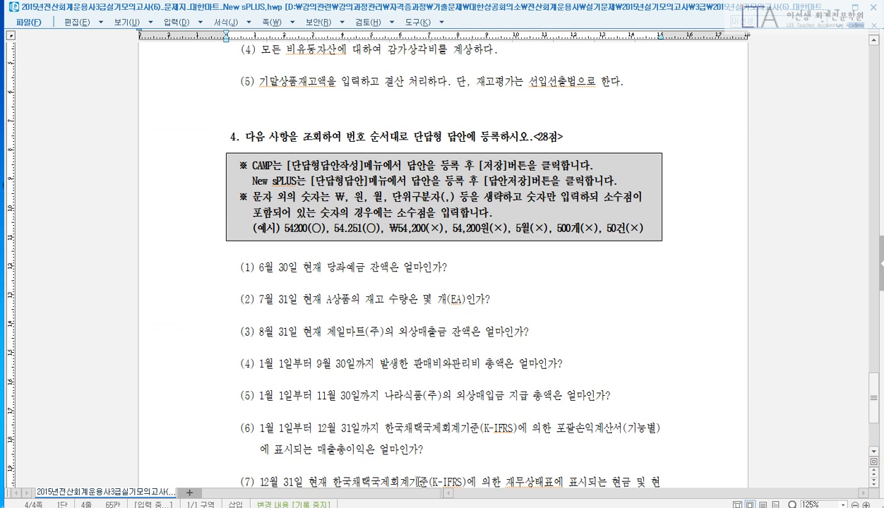
pyautogui.hotkey('alt', 'Tab')
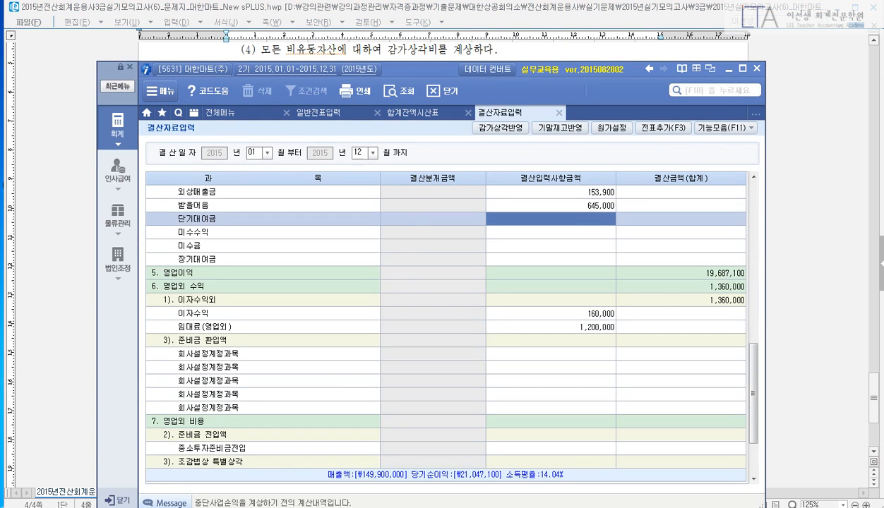
# Search for 원가경비별감가상각명세서, open it, and display its 유형자산총괄 summary.
pyautogui.click(704, 89)
pyautogui.write('원가경비')
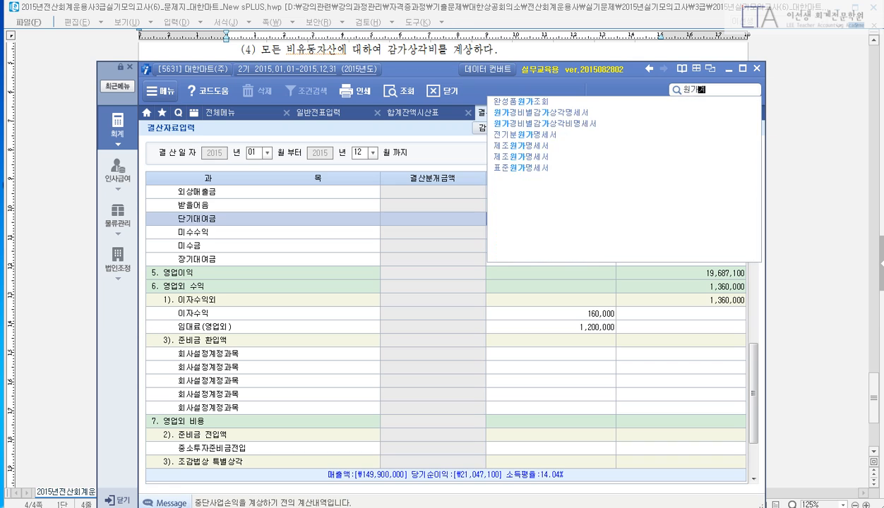
pyautogui.press('Down')
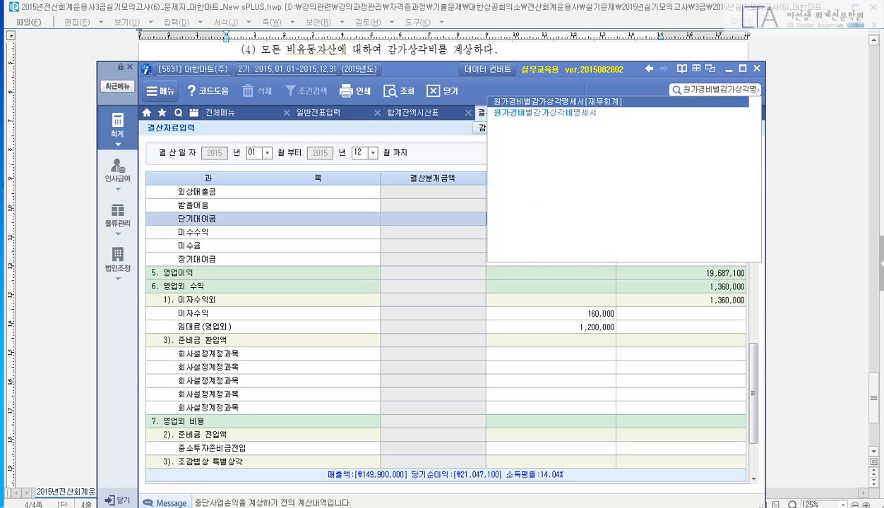
pyautogui.press('Return')
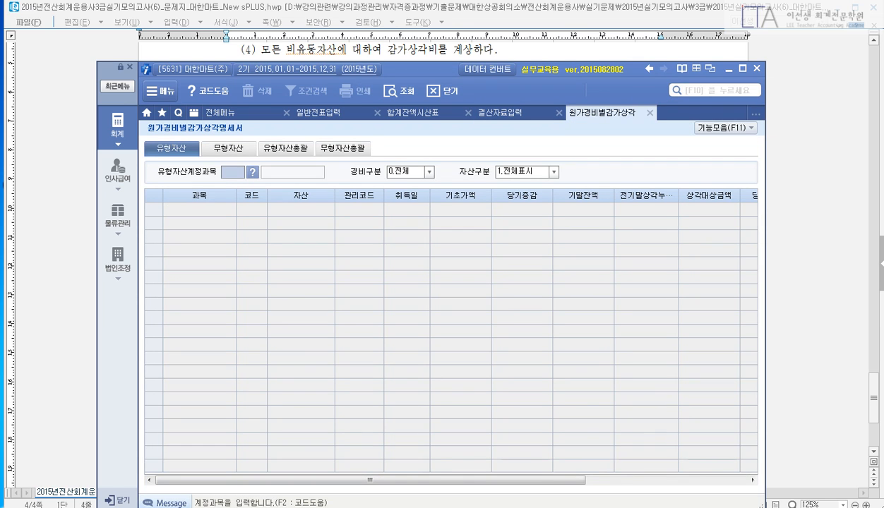
pyautogui.click(284, 148)
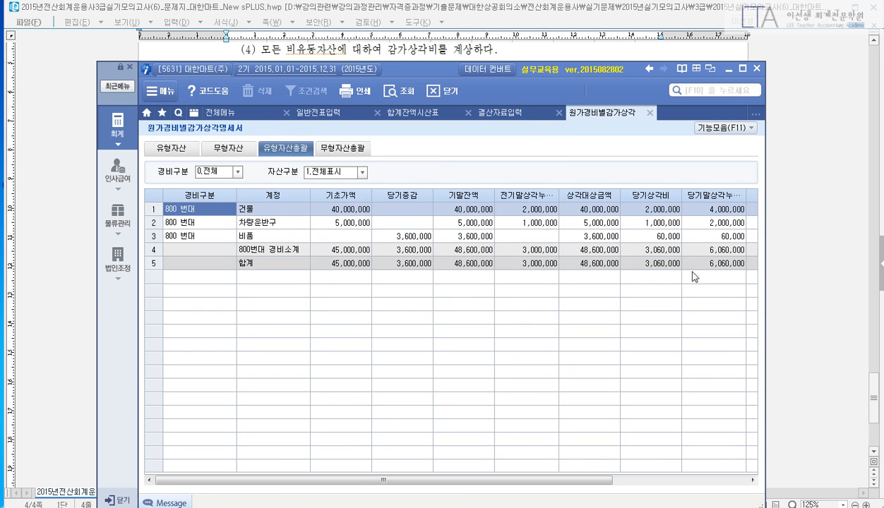
# Examine the 당기상각비 amounts for 건물, 차량운반구 and 비품 in the 유형자산총괄 summary.
pyautogui.click(651, 209)
pyautogui.click(253, 210)
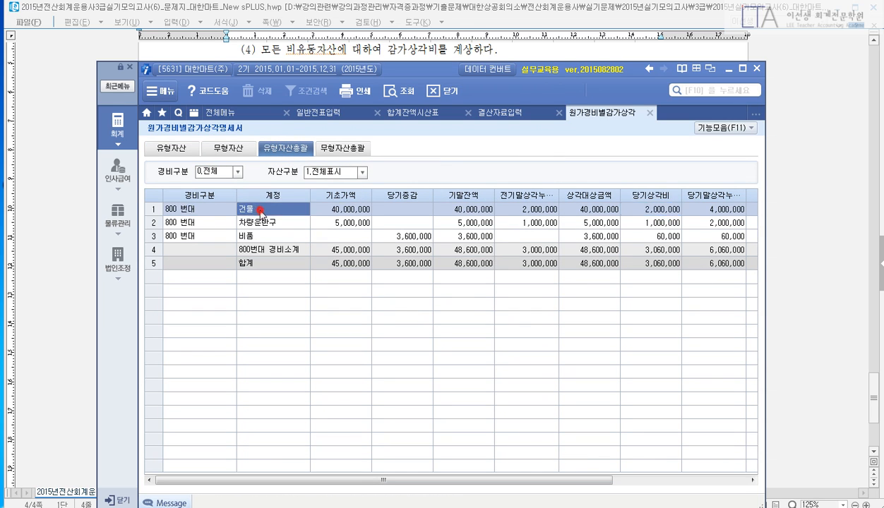
pyautogui.click(268, 223)
pyautogui.click(642, 223)
pyautogui.click(293, 234)
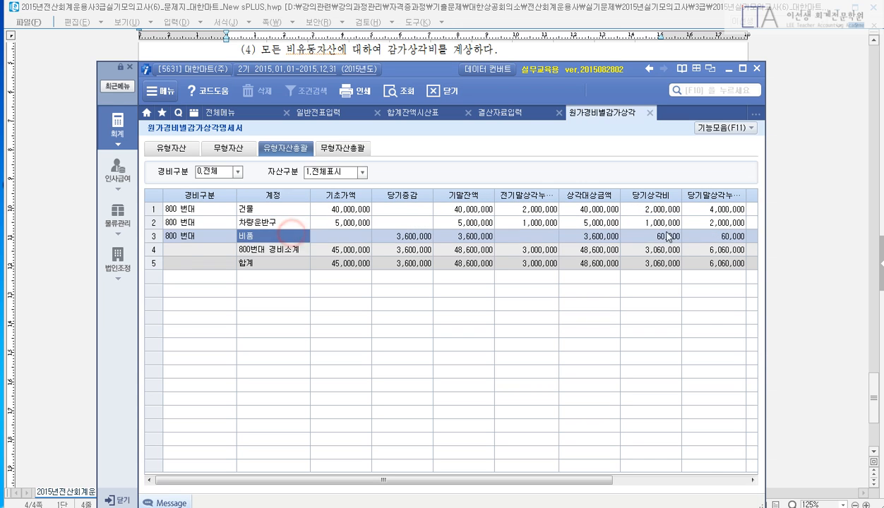
pyautogui.click(653, 233)
pyautogui.click(644, 207)
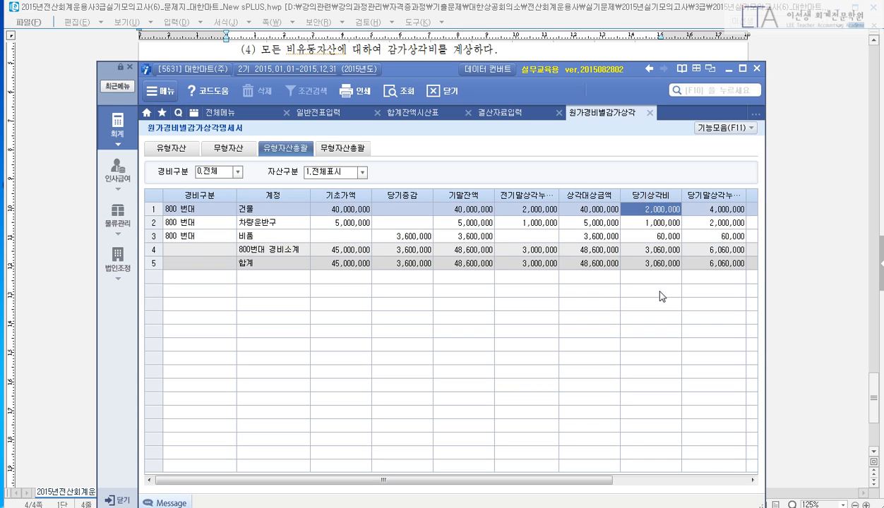
# Enter 2,000,000 as the 감가상각비 for 건물 in 결산자료입력.
pyautogui.click(494, 112)
pyautogui.scroll(3, 555, 265)
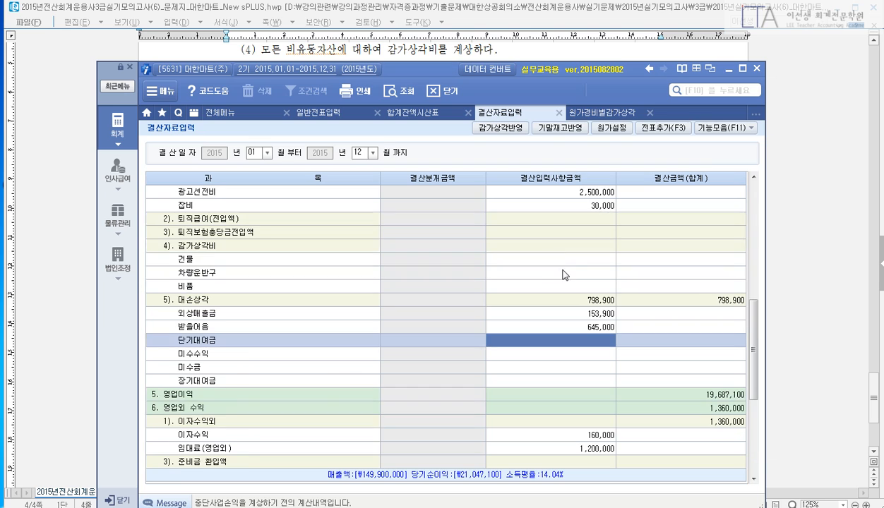
pyautogui.click(569, 260)
pyautogui.write('2,000,000')
# Recheck the 차량운반구 당기상각비 in the depreciation report and enter 1,000,000 for 차량운반구 under 감가상각비 in 결산자료입력.
pyautogui.click(604, 113)
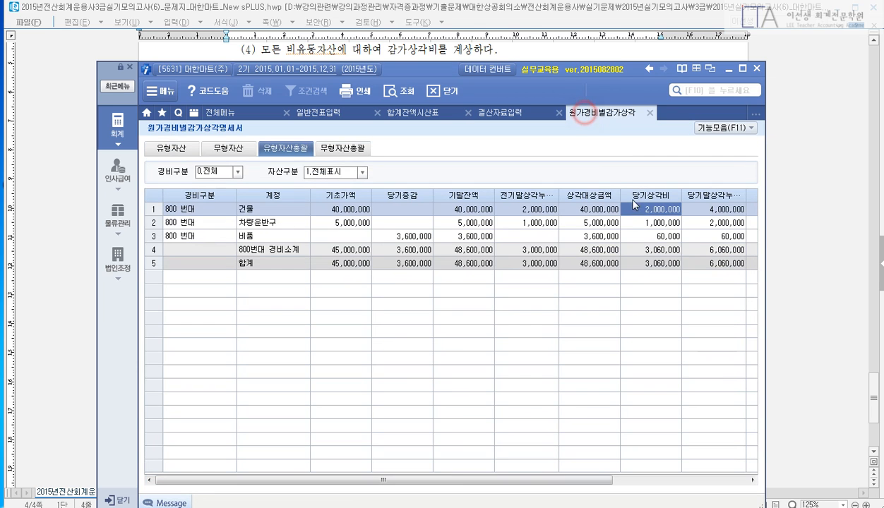
pyautogui.click(634, 224)
pyautogui.click(503, 113)
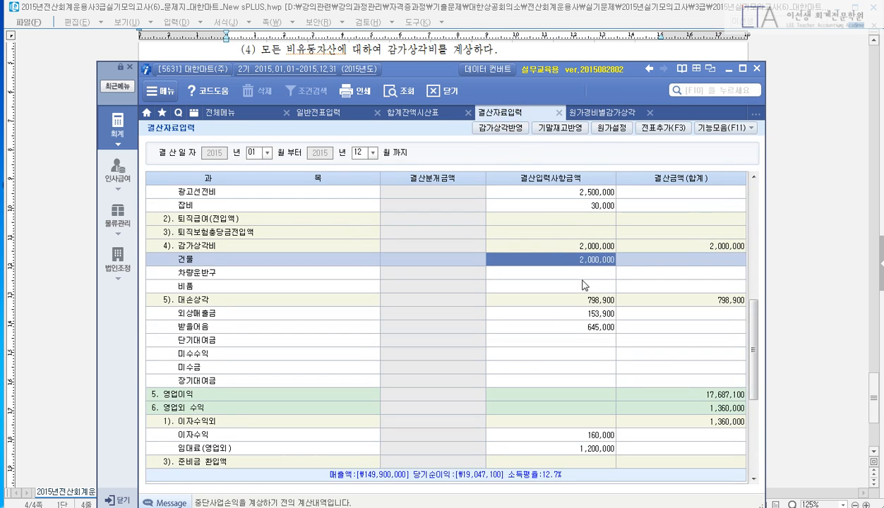
pyautogui.click(581, 270)
pyautogui.write('1,000,000')
# Recheck the 비품 당기상각비 in the depreciation report and enter 60,000 for 비품 under 감가상각비 in 결산자료입력.
pyautogui.click(593, 112)
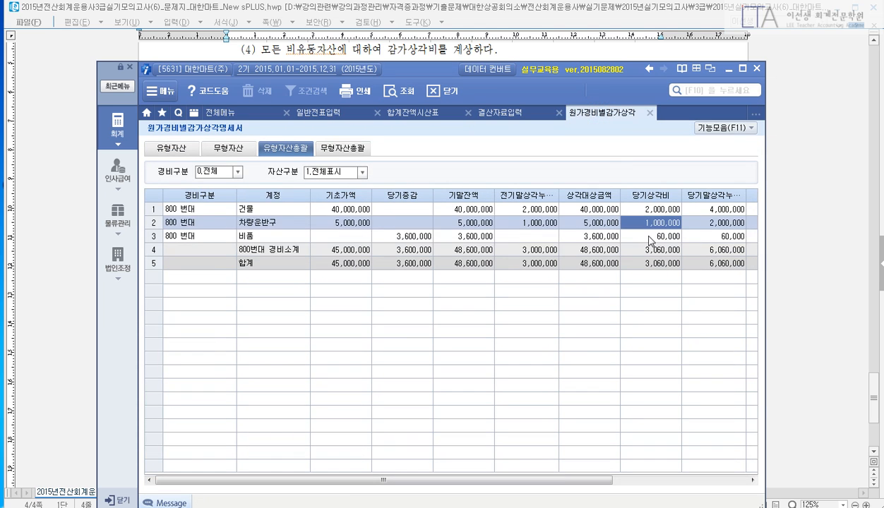
pyautogui.click(650, 238)
pyautogui.click(503, 113)
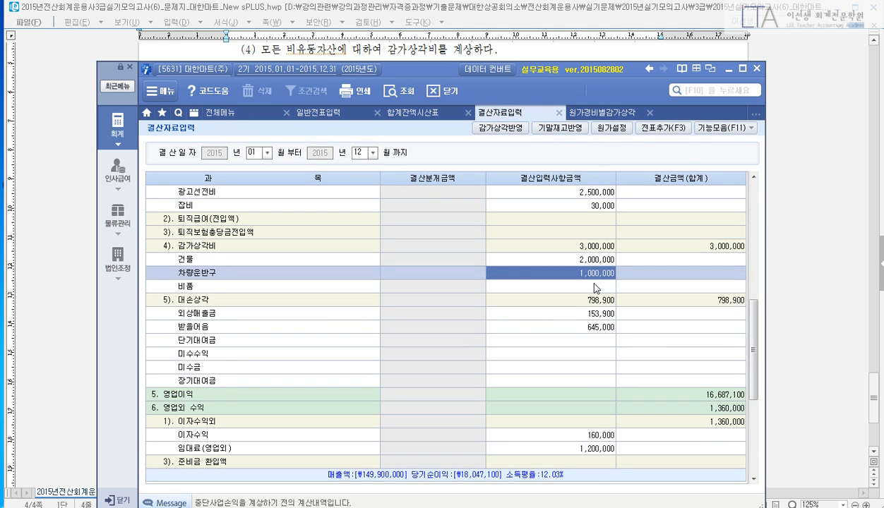
pyautogui.click(592, 286)
pyautogui.write('60,000')
# Check the 무형자산총괄 summary for intangible assets with 0.전체 and 1.전체표시, and close the depreciation report.
pyautogui.click(579, 114)
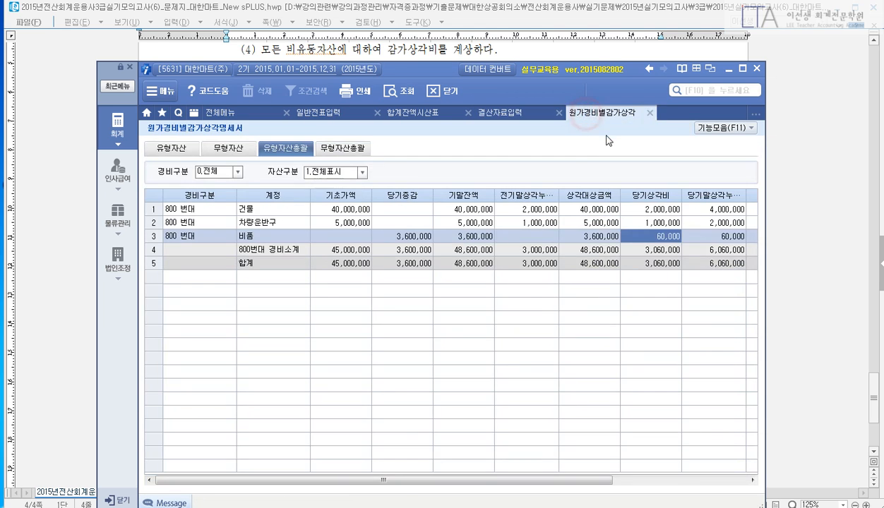
pyautogui.click(346, 147)
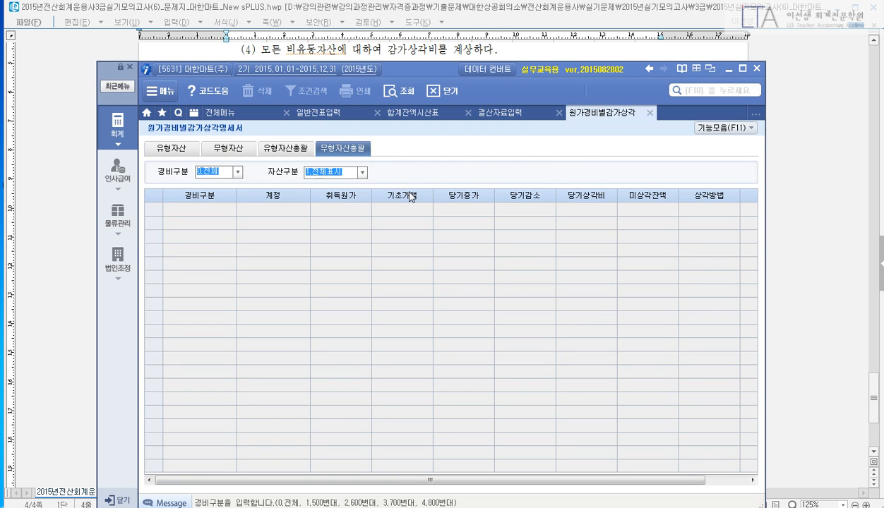
pyautogui.press('Return')
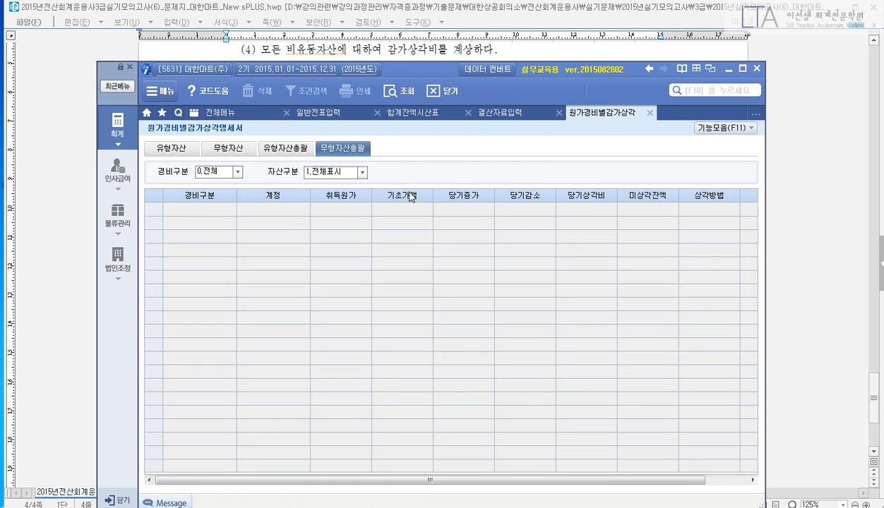
pyautogui.click(330, 170)
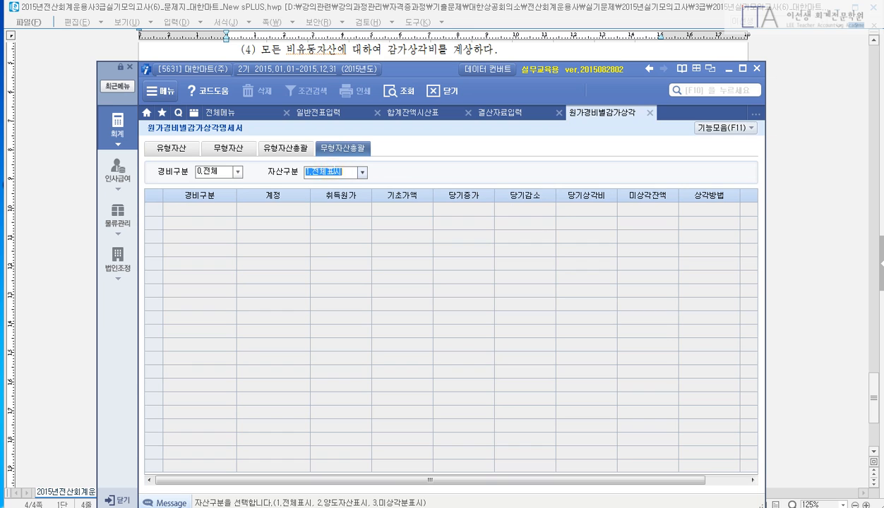
pyautogui.press('Return')
pyautogui.press('Return')
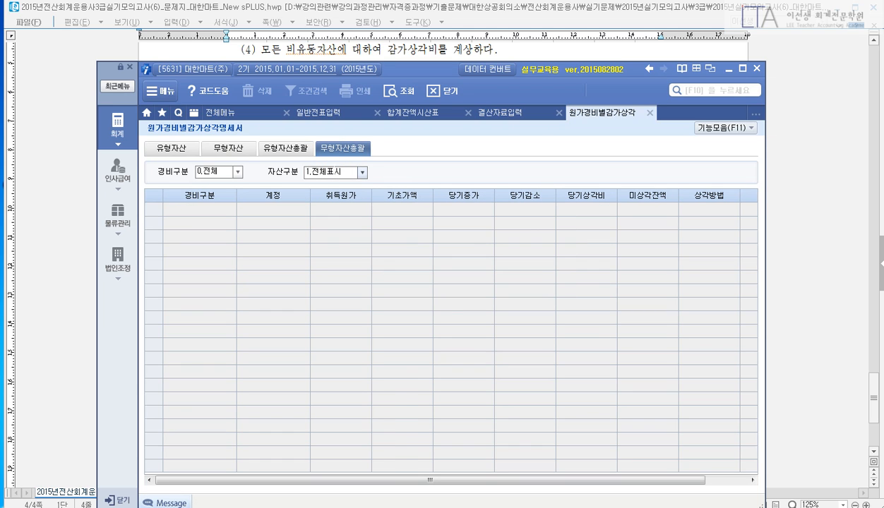
pyautogui.click(648, 112)
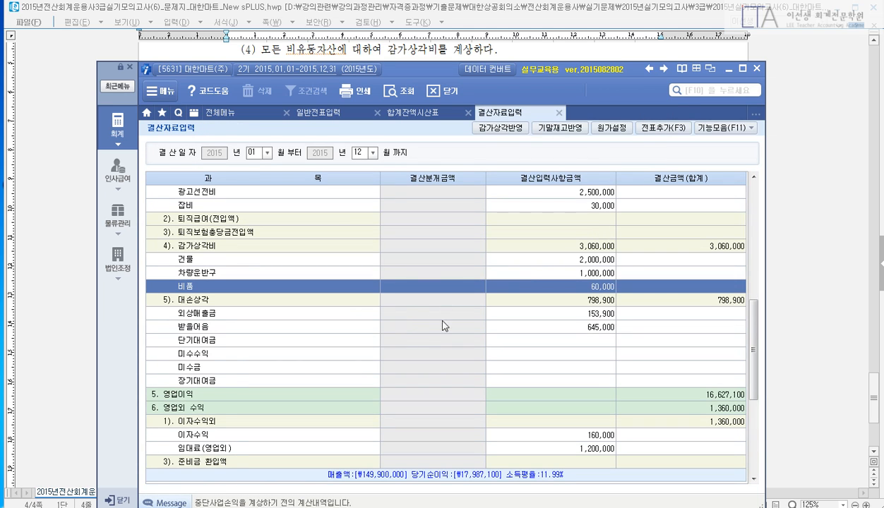
# Look over the 결산자료입력 rows and read closing item (5) on ending merchandise inventory in the exam paper.
pyautogui.scroll(-3, 457, 325)
pyautogui.scroll(3, 459, 327)
pyautogui.scroll(3, 464, 329)
pyautogui.scroll(-7, 468, 330)
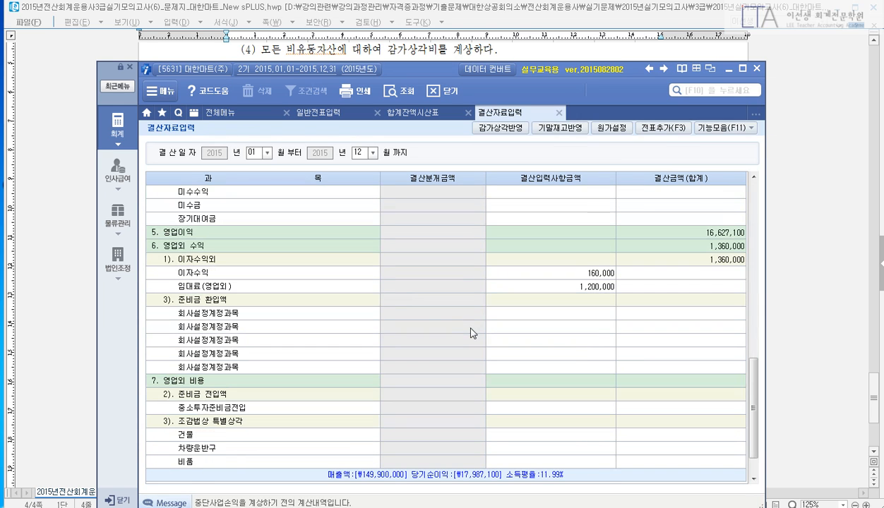
pyautogui.click(488, 51)
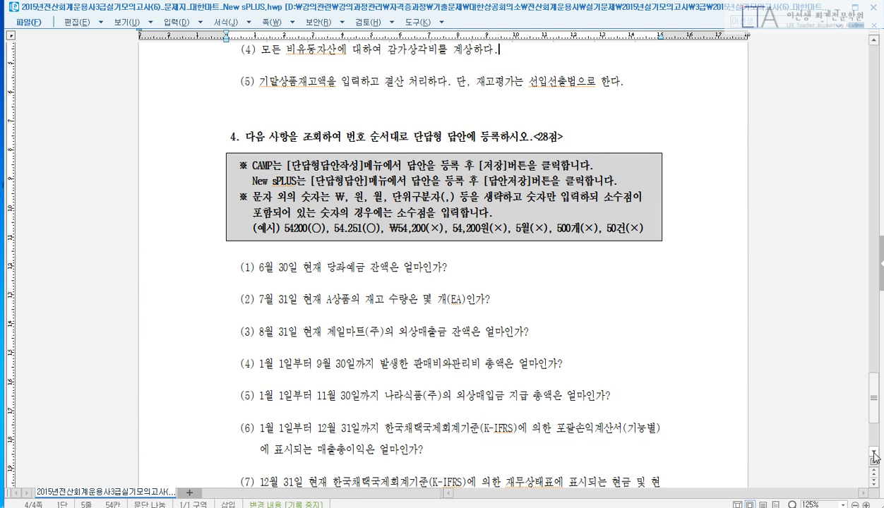
pyautogui.scroll(-1, 874, 432)
pyautogui.hotkey('alt', 'Tab')
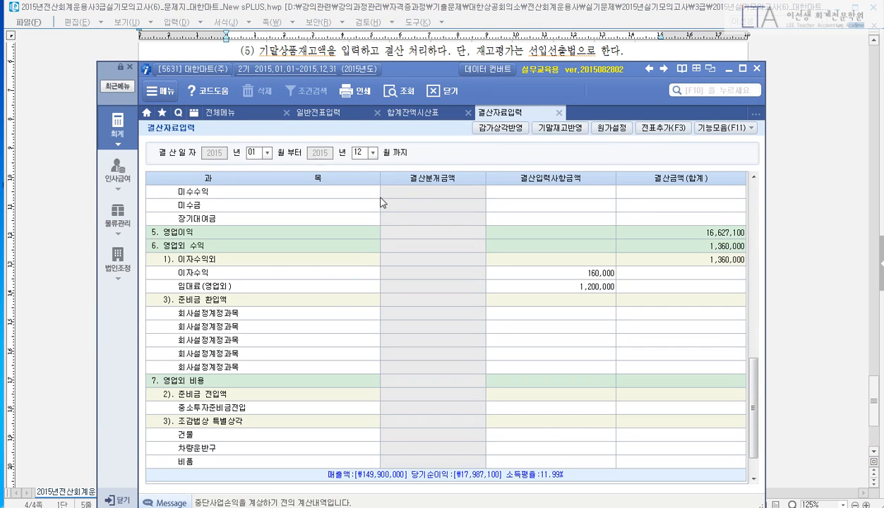
# Search for 재고자산 in the accounting program and open the 재고자산수불부.
pyautogui.click(689, 90)
pyautogui.write('재')
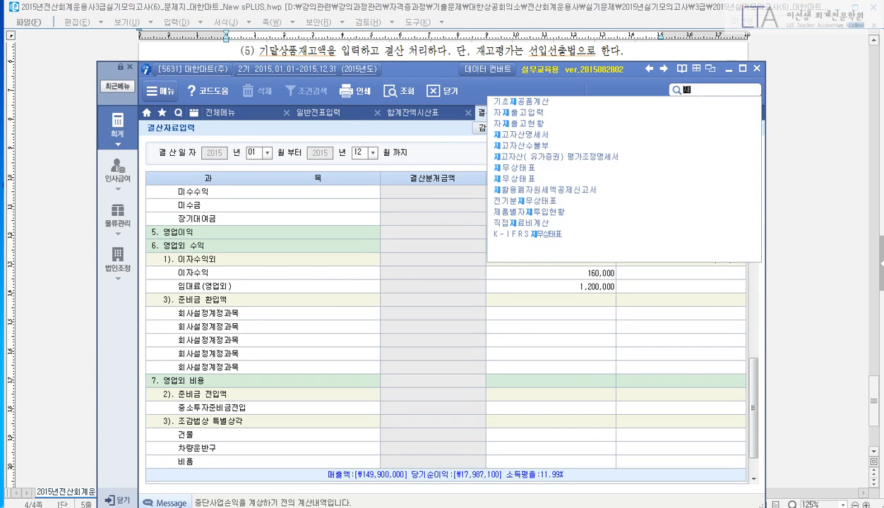
pyautogui.write('고자산')
pyautogui.press('Down')
pyautogui.press('Down')
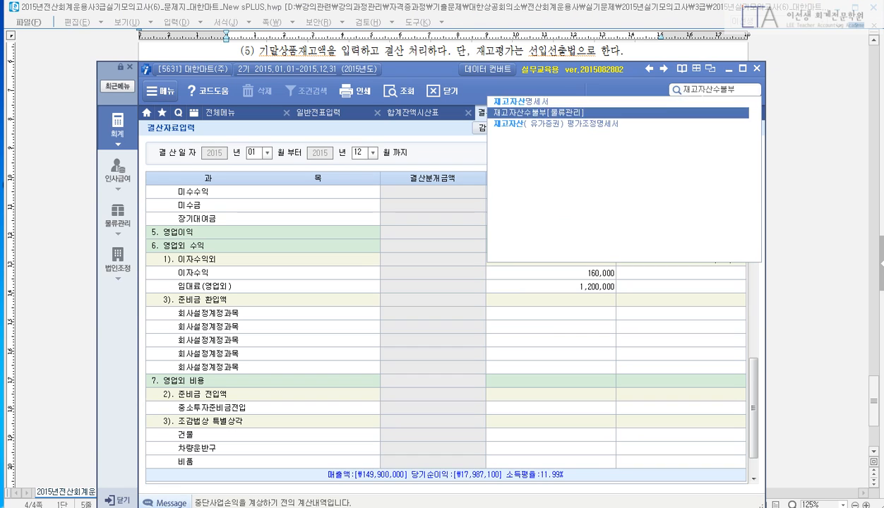
pyautogui.press('Up')
pyautogui.press('Down')
pyautogui.press('Return')
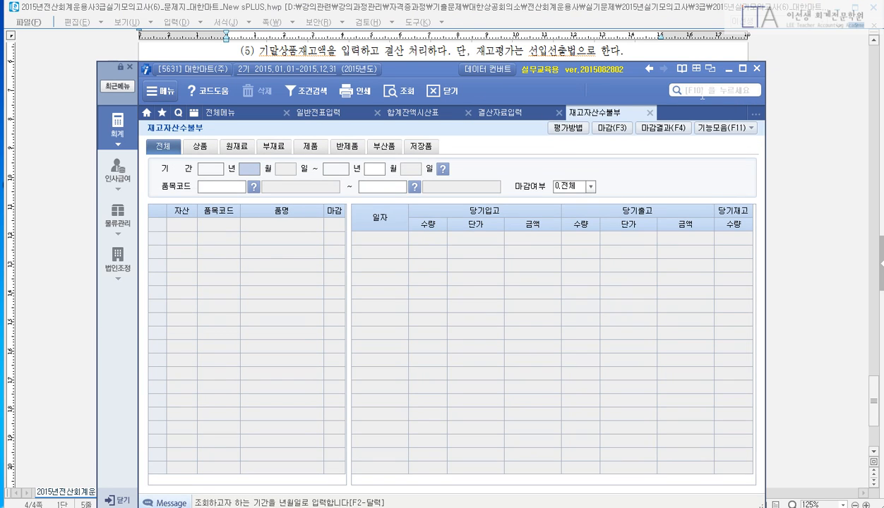
# Load the 재고자산수불부 for 2015-01-01 to 2015-12-31 with item codes from 처음 to 끝.
pyautogui.press('Return')
pyautogui.press('Return')
pyautogui.press('Return')
pyautogui.press('Return')
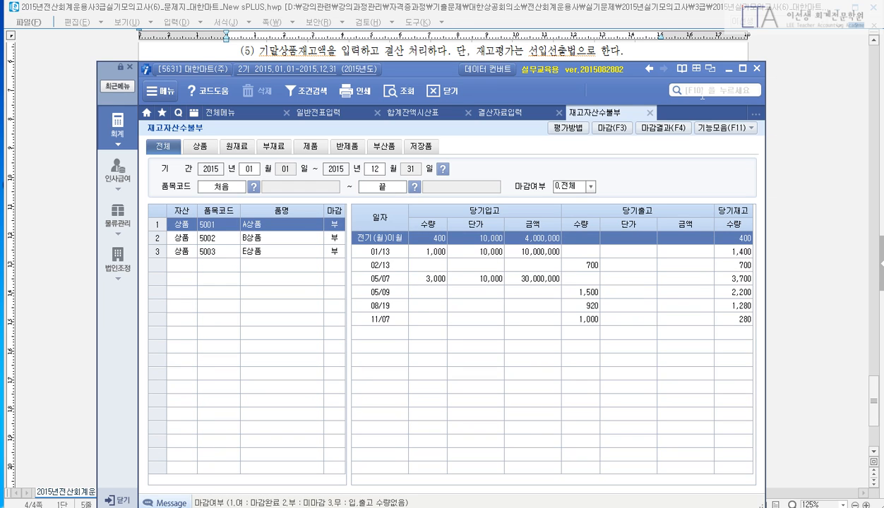
# Run the closing on the 재고자산수불부 with 일괄마감 selected and the other closing options kept at their defaults.
pyautogui.press('F3')
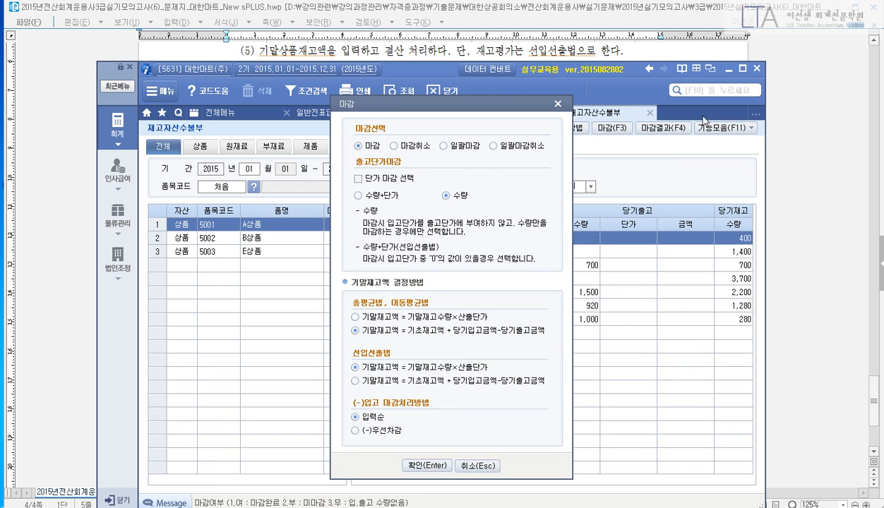
pyautogui.click(470, 147)
pyautogui.click(428, 466)
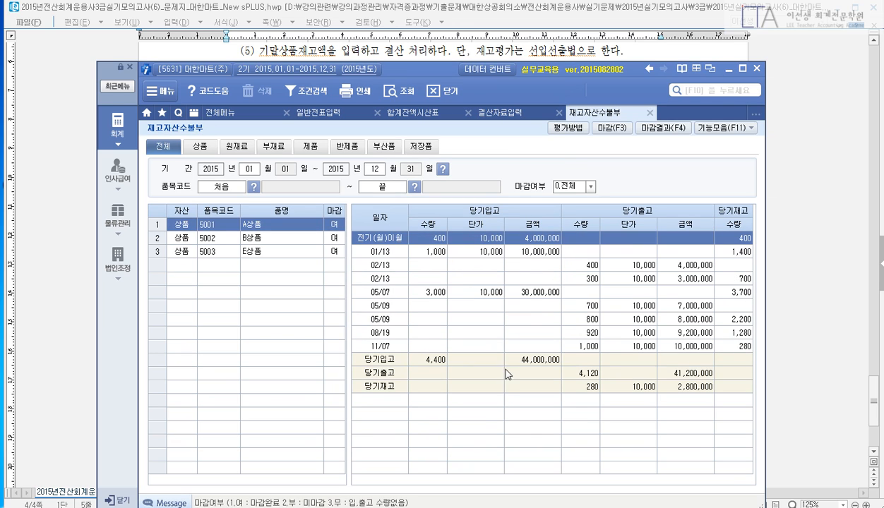
# Search for 재고자산 and open the 재고자산명세서.
pyautogui.click(672, 88)
pyautogui.write('재고자산')
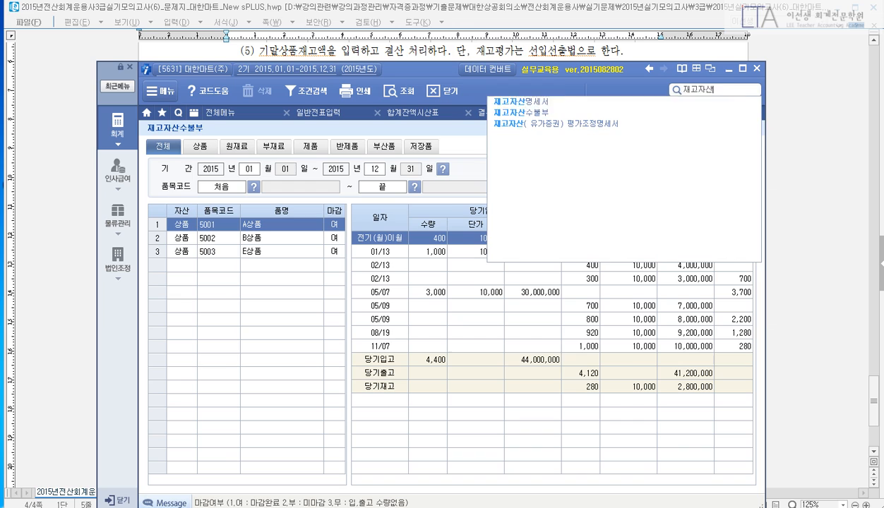
pyautogui.press('Down')
pyautogui.press('Return')
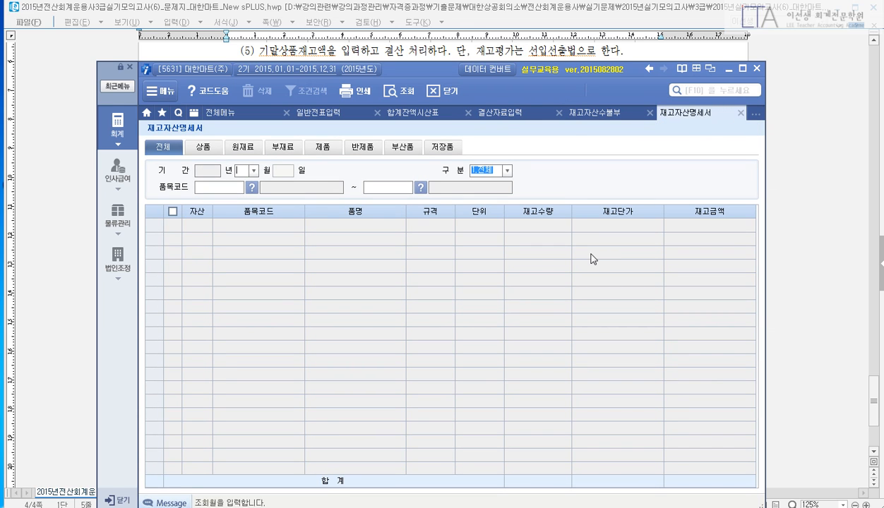
# Load the 재고자산명세서 for month 12 with 구분 1.전체 and item codes from 처음 to 끝, and check the total 재고금액.
pyautogui.click(234, 170)
pyautogui.write('12')
pyautogui.press('Return')
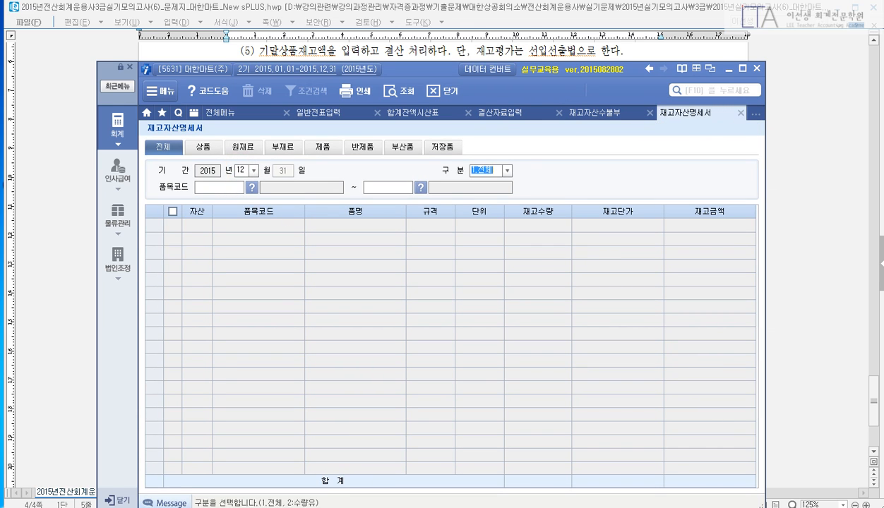
pyautogui.press('Return')
pyautogui.press('Return')
pyautogui.press('Return')
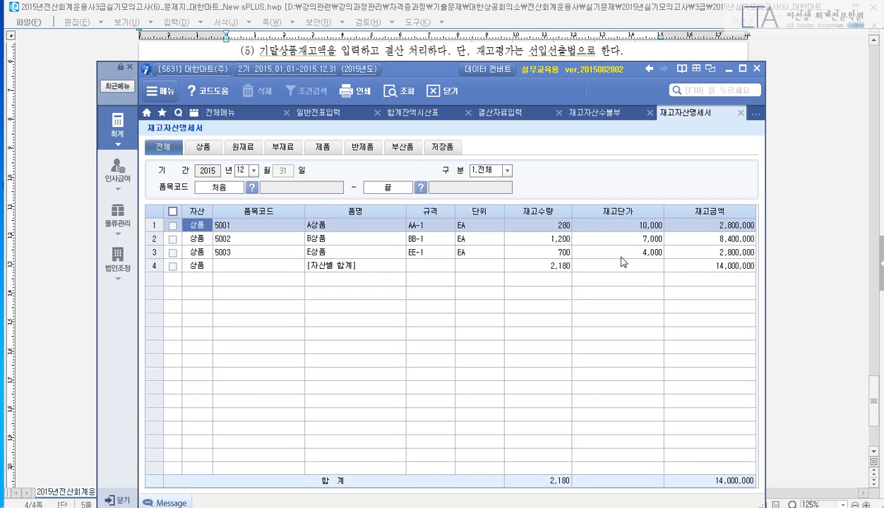
pyautogui.click(722, 265)
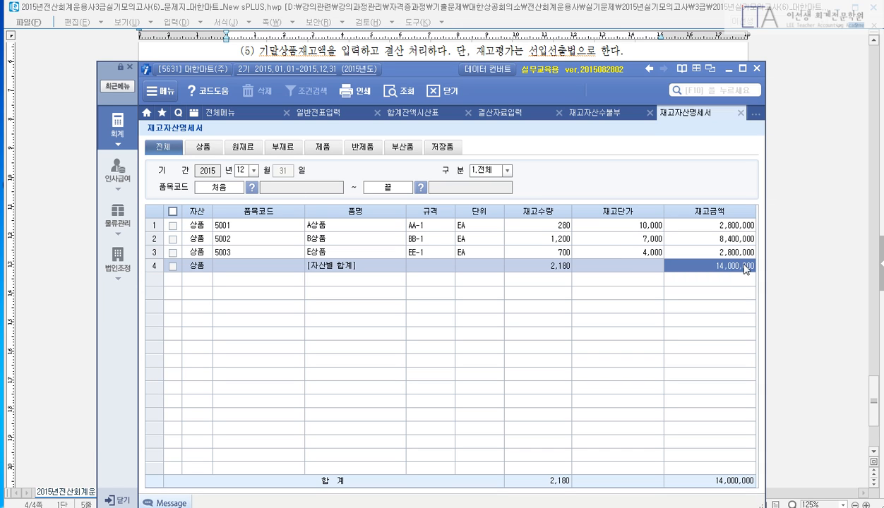
# Enter 14,000,000 as the (10) 기말 상품 재고액 in 결산자료입력.
pyautogui.click(503, 112)
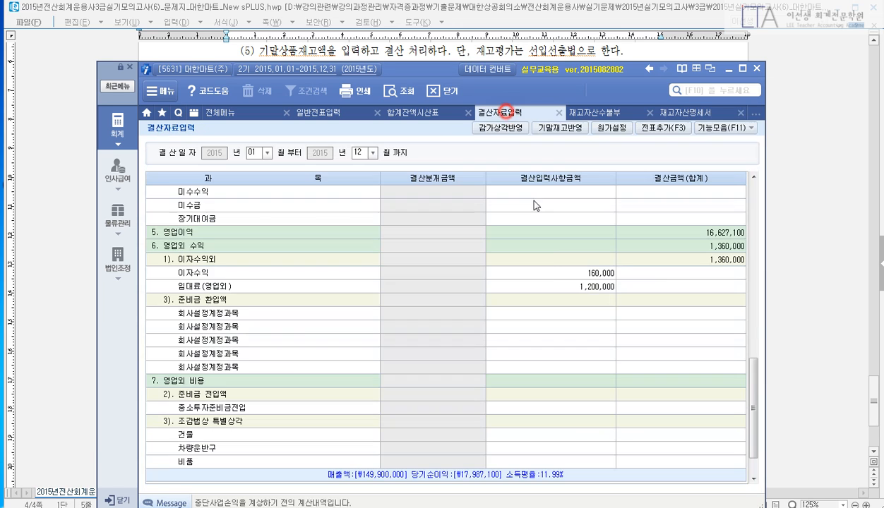
pyautogui.scroll(10, 544, 270)
pyautogui.click(206, 260)
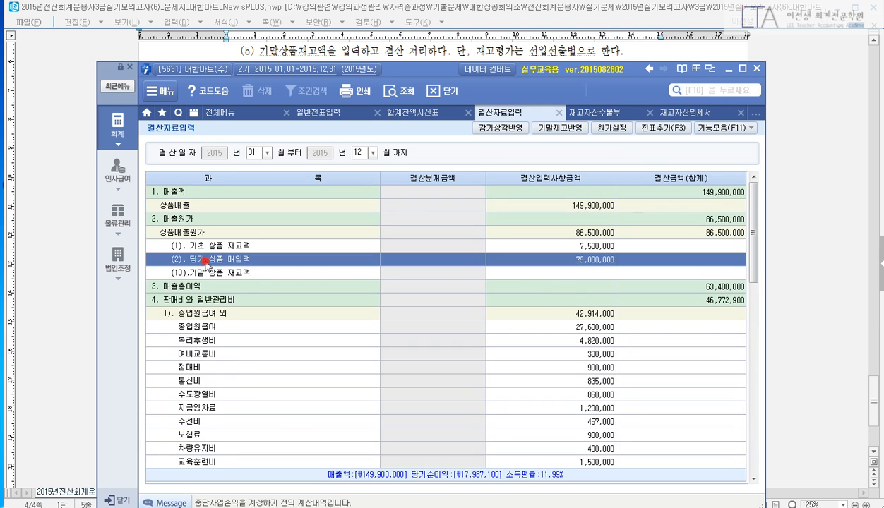
pyautogui.click(199, 273)
pyautogui.click(531, 273)
pyautogui.write('14000000')
pyautogui.press('Return')
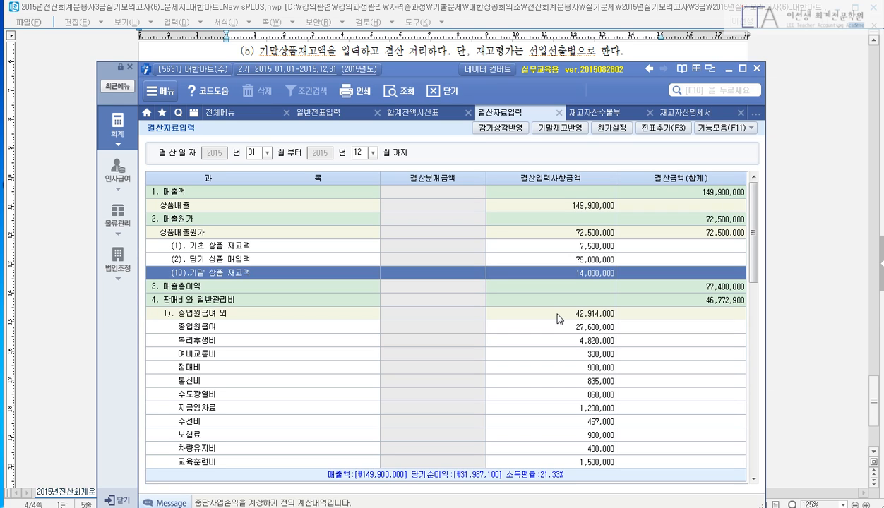
# Add the closing entries from 결산자료입력 to the general vouchers and confirm the addition.
pyautogui.click(676, 130)
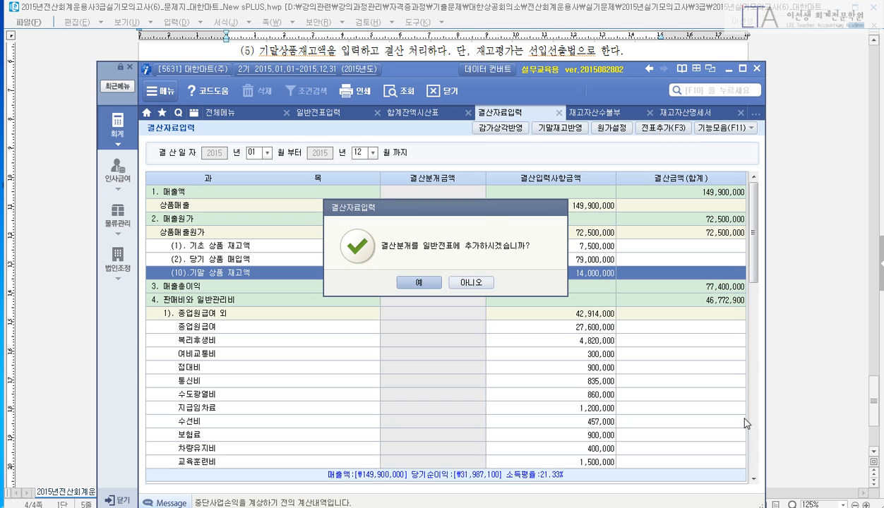
pyautogui.press('Return')
pyautogui.press('Return')
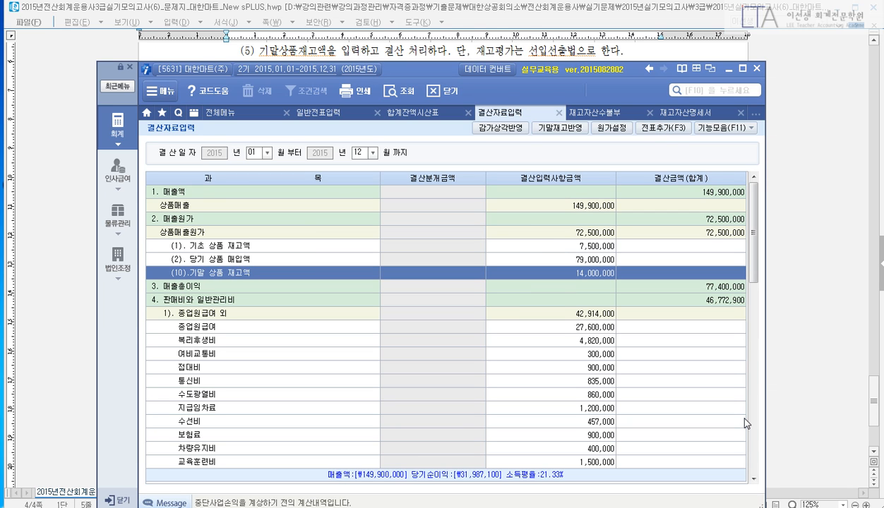
# Close all open accounting windows except 전체메뉴.
pyautogui.press('Escape')
pyautogui.press('Escape')
pyautogui.press('Escape')
pyautogui.press('Escape')
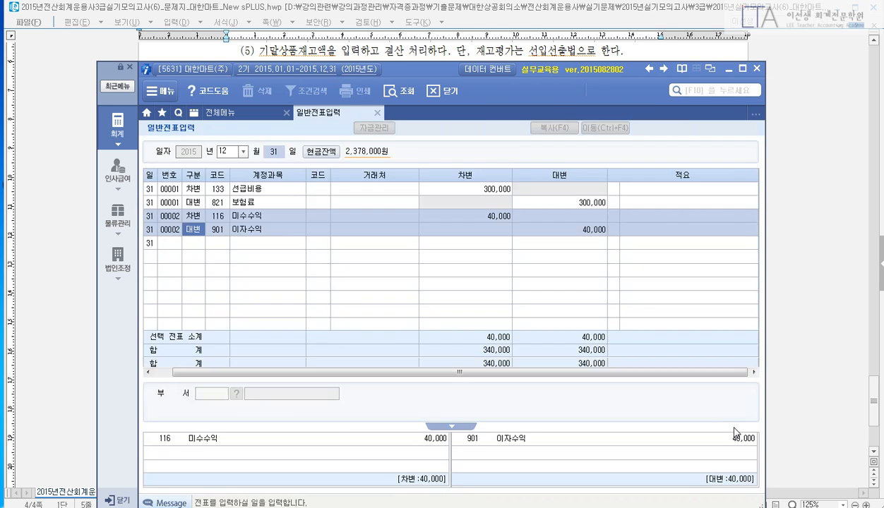
pyautogui.press('Escape')
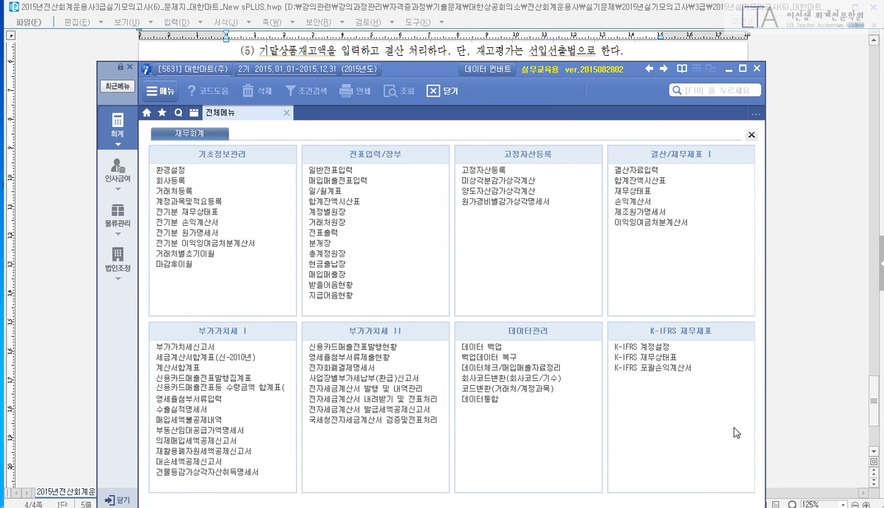
# Open 일반전표입력 for 12-31 and review the closing entries for cost of goods sold, depreciation and bad debts.
pyautogui.click(383, 172)
pyautogui.write('1231')
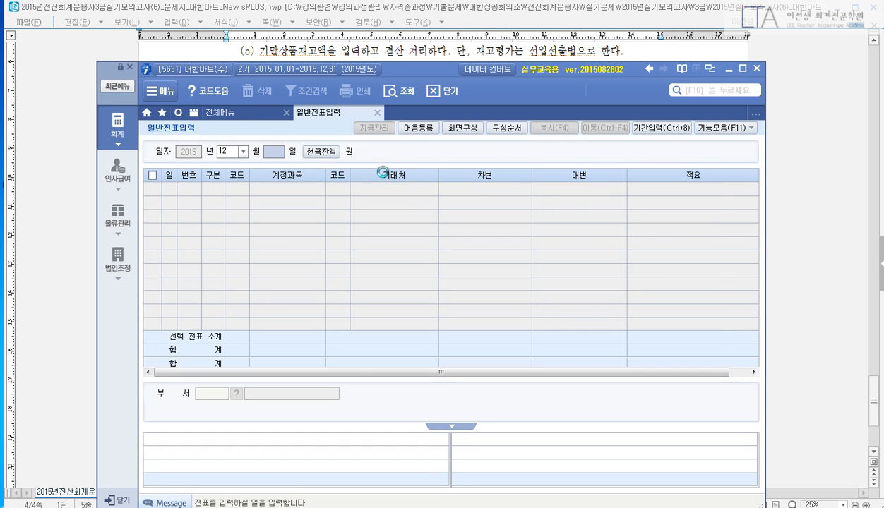
pyautogui.click(296, 234)
pyautogui.click(274, 208)
pyautogui.click(278, 267)
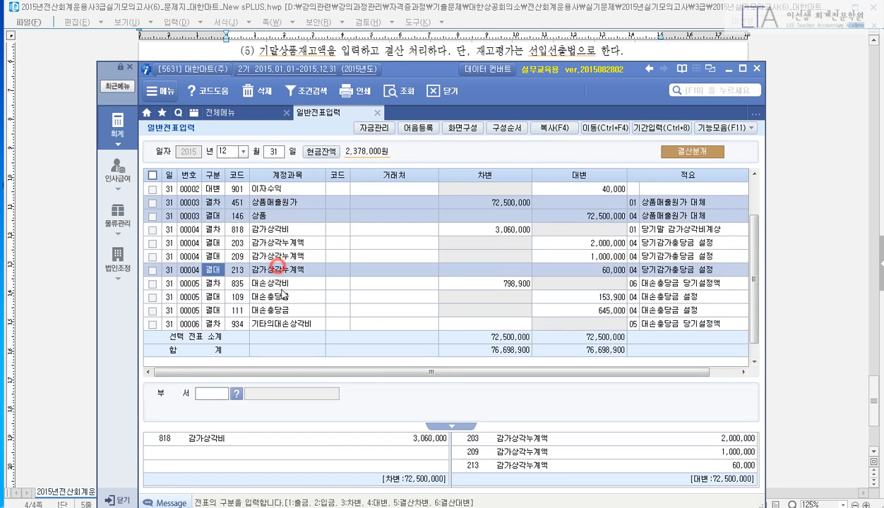
pyautogui.click(286, 301)
pyautogui.click(277, 327)
pyautogui.scroll(-1, 576, 256)
pyautogui.scroll(4, 577, 260)
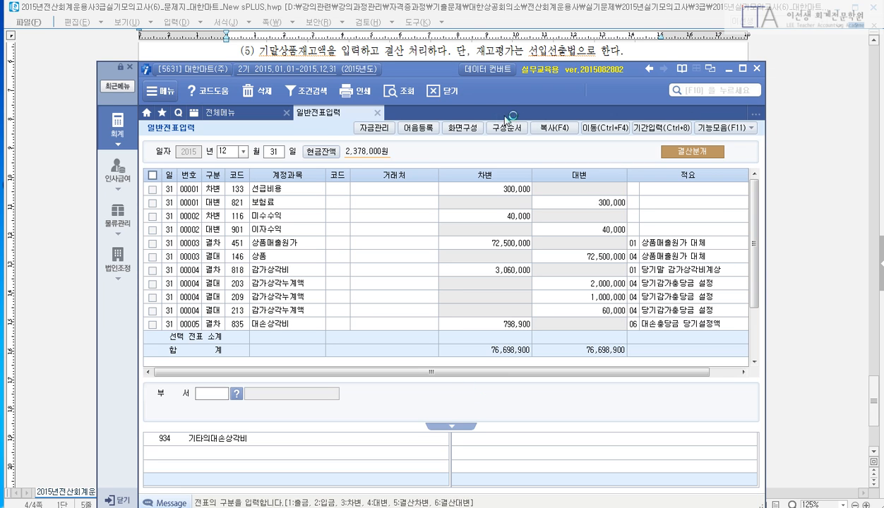
# Close 일반전표입력 and read the short-answer questions (1) to (7) of section 4 in the exam paper.
pyautogui.click(380, 115)
pyautogui.click(444, 43)
pyautogui.scroll(-10, 558, 218)
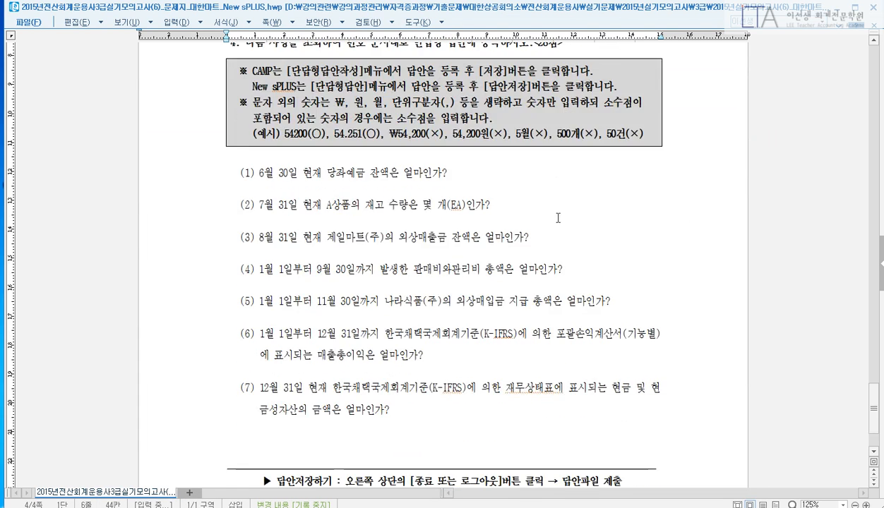
pyautogui.scroll(-1, 879, 462)
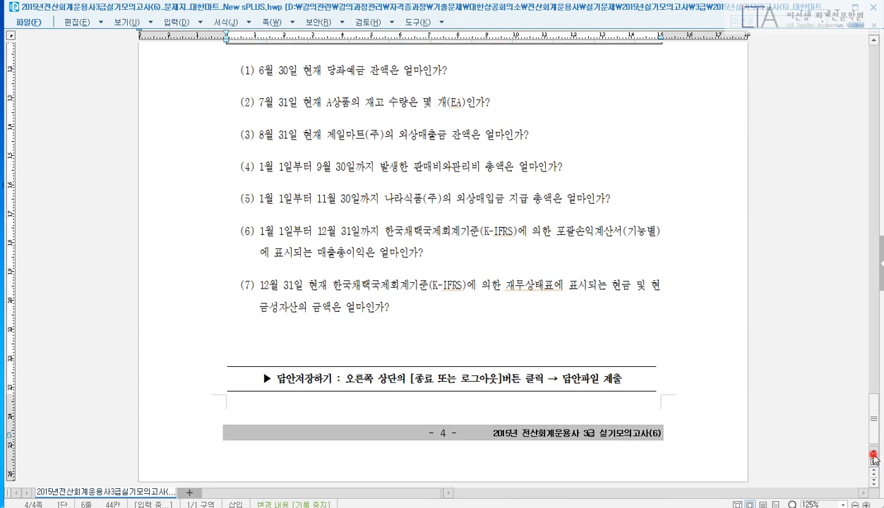
# Return to the accounting program and look up the 당좌예금 balance in the 합계잔액시산표 as of 06-30.
pyautogui.moveTo(246, 506)
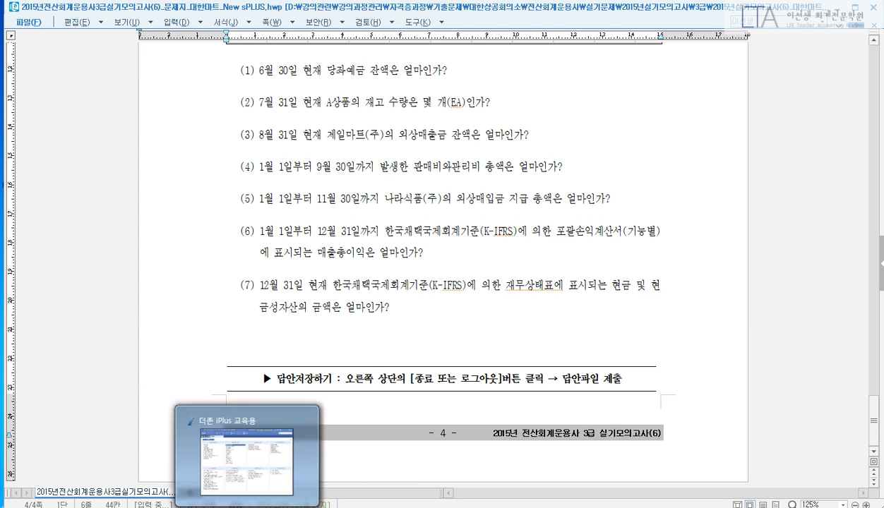
pyautogui.click(245, 463)
pyautogui.moveTo(414, 71); pyautogui.dragTo(418, 42)
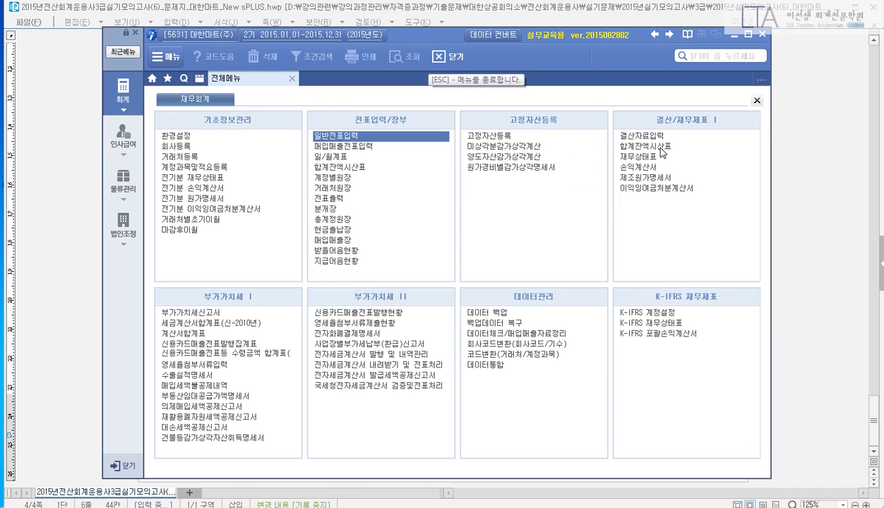
pyautogui.click(646, 146)
pyautogui.write('3')
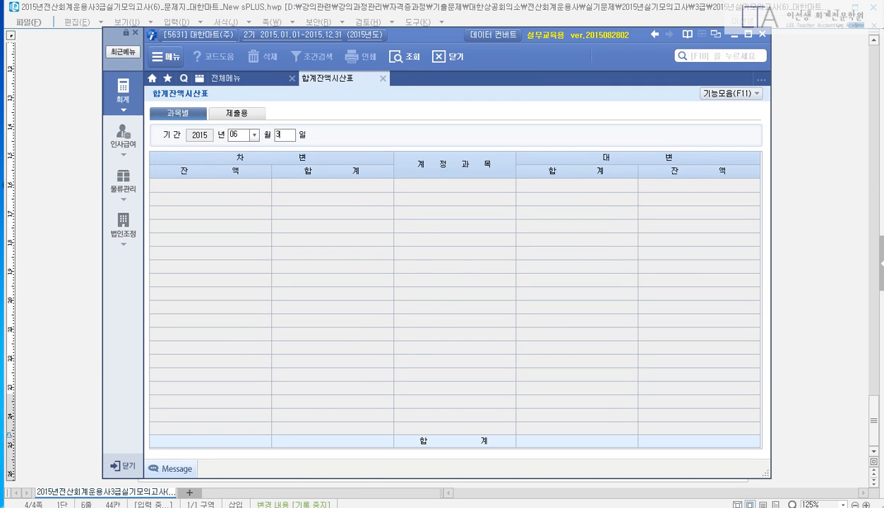
pyautogui.write('0')
pyautogui.press('Return')
pyautogui.click(249, 226)
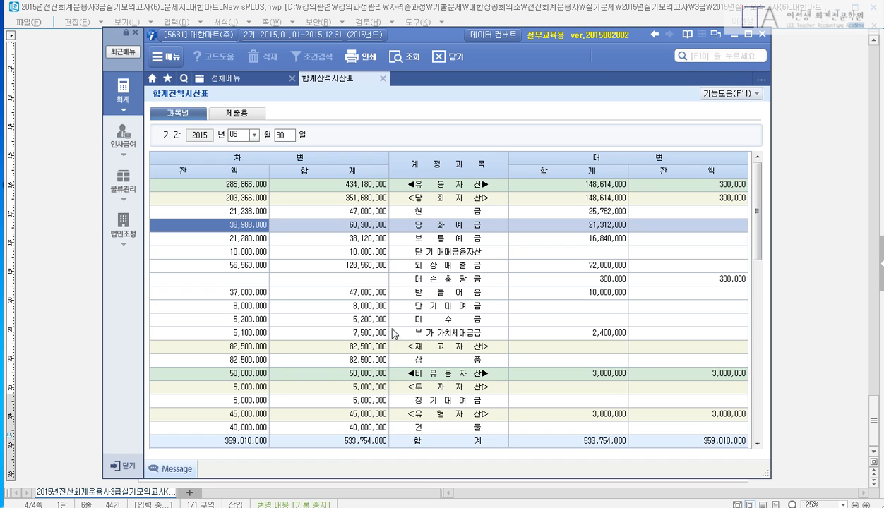
# Read question (2) about the July 31 stock quantity of A상품 in the exam paper.
pyautogui.click(784, 227)
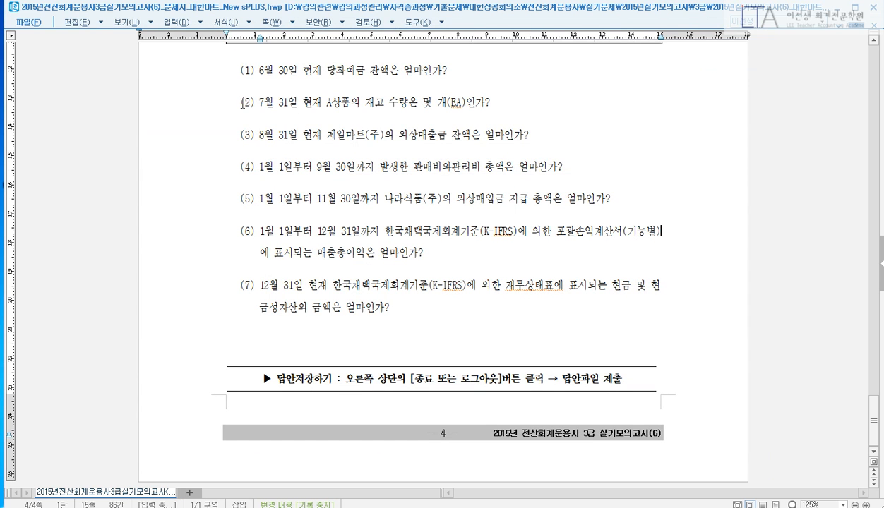
pyautogui.moveTo(243, 103); pyautogui.dragTo(504, 106)
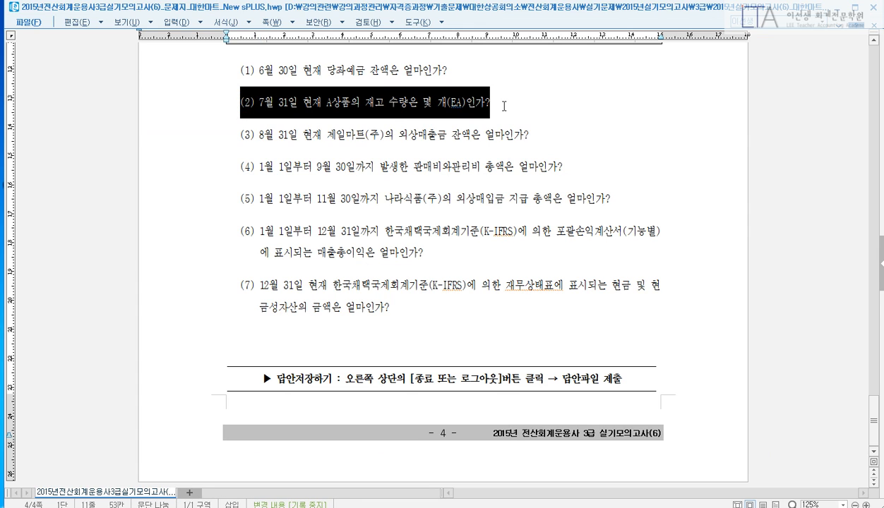
pyautogui.click(503, 105)
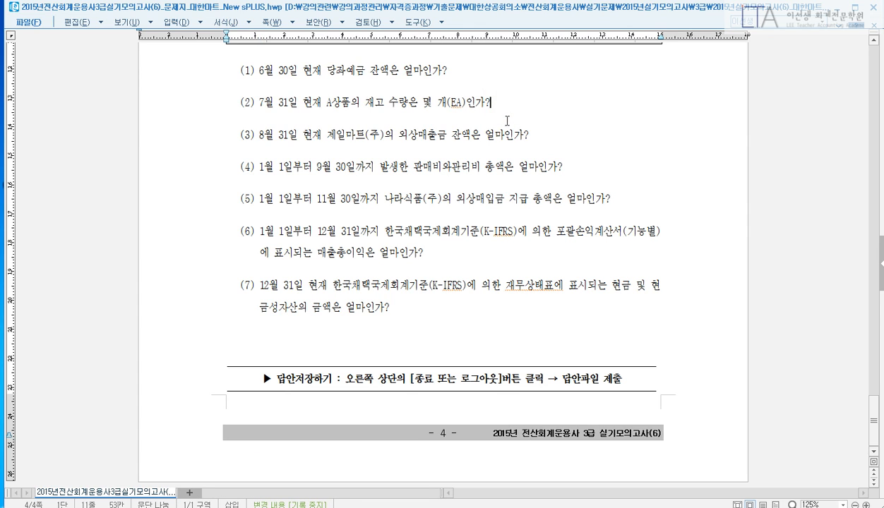
# Return to the accounting program, search for 재고자산 and open the 재고자산수불부.
pyautogui.hotkey('alt', 'Tab')
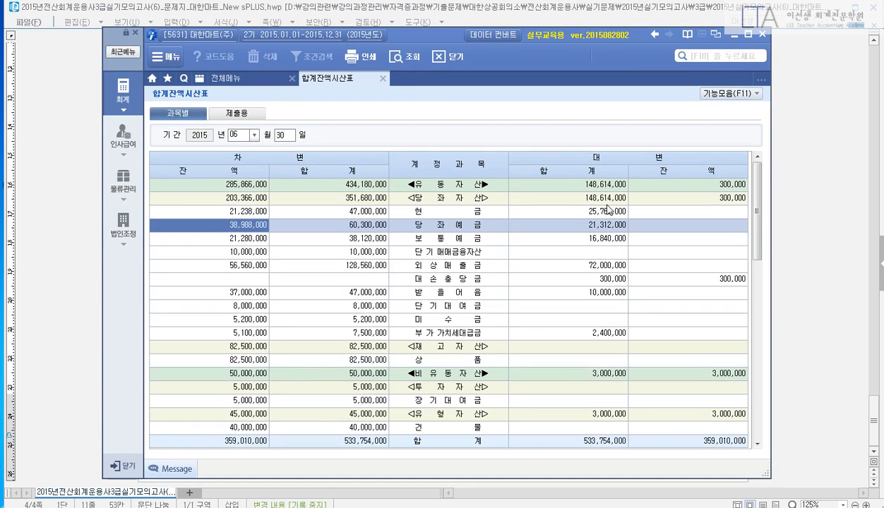
pyautogui.click(688, 57)
pyautogui.write('재고자산')
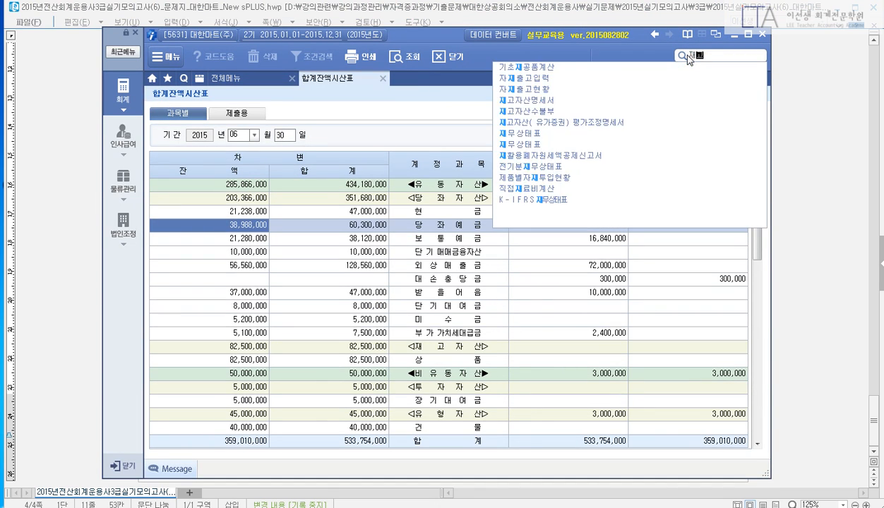
pyautogui.press('Down')
pyautogui.press('Down')
pyautogui.press('Return')
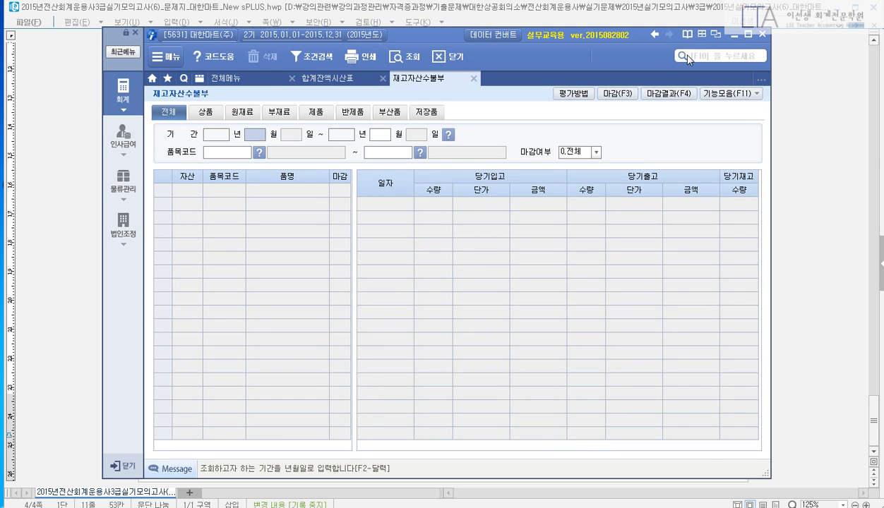
# Load the 재고자산수불부 for 2015-01-01 to 2015-12-31 with item codes from 처음 to 끝.
pyautogui.press('Return')
pyautogui.press('Return')
pyautogui.press('Return')
pyautogui.press('Return')
pyautogui.press('Return')
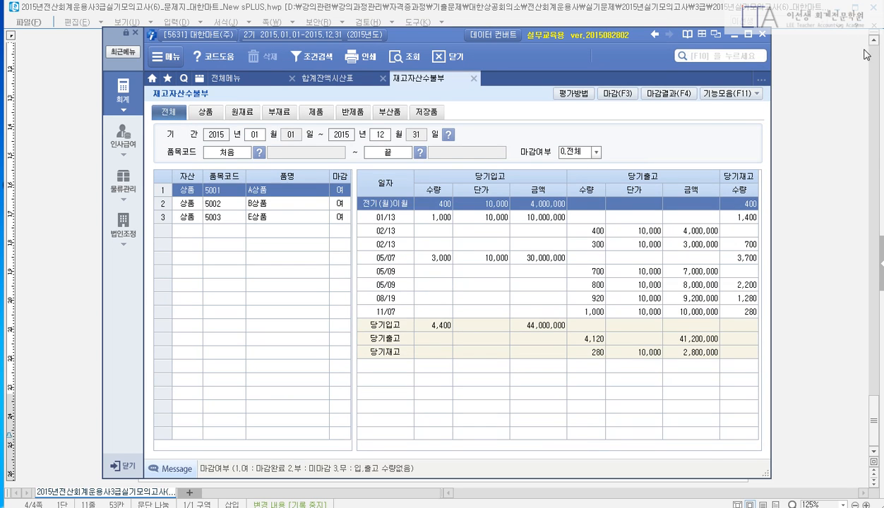
# Cancel the inventory closing for all items with 일괄마감취소.
pyautogui.click(613, 94)
pyautogui.click(504, 113)
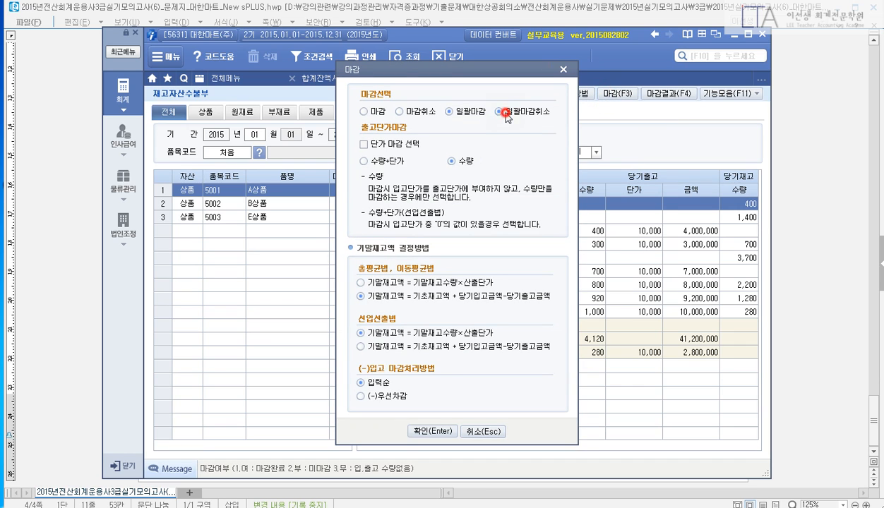
pyautogui.click(421, 431)
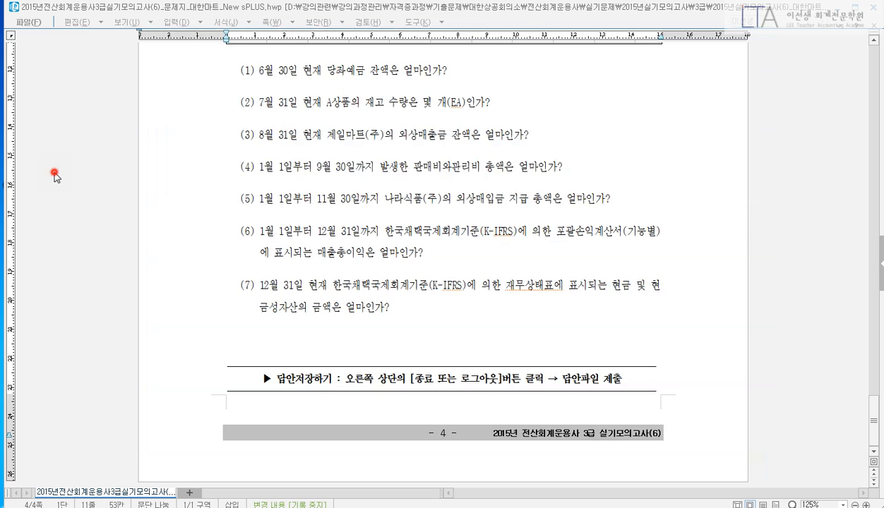
# Recheck question (2) in the exam paper and reload the 재고자산수불부 with the end month set to 07.
pyautogui.click(55, 174)
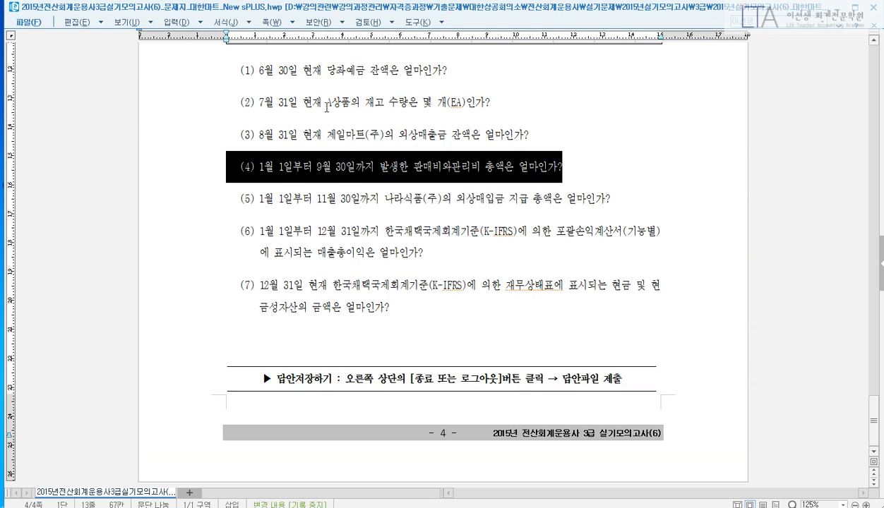
pyautogui.click(327, 106)
pyautogui.hotkey('alt', 'Tab')
pyautogui.click(381, 134)
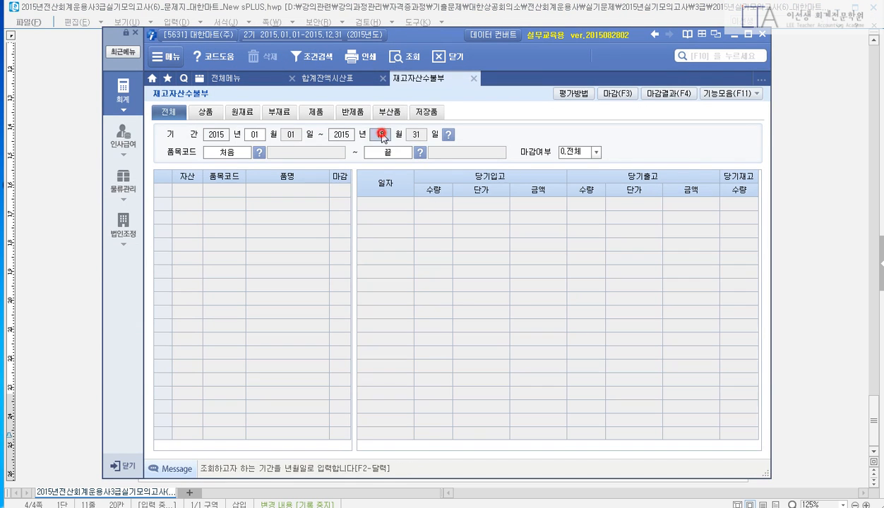
pyautogui.write('09')
pyautogui.press('Return')
pyautogui.press('Return')
pyautogui.press('Return')
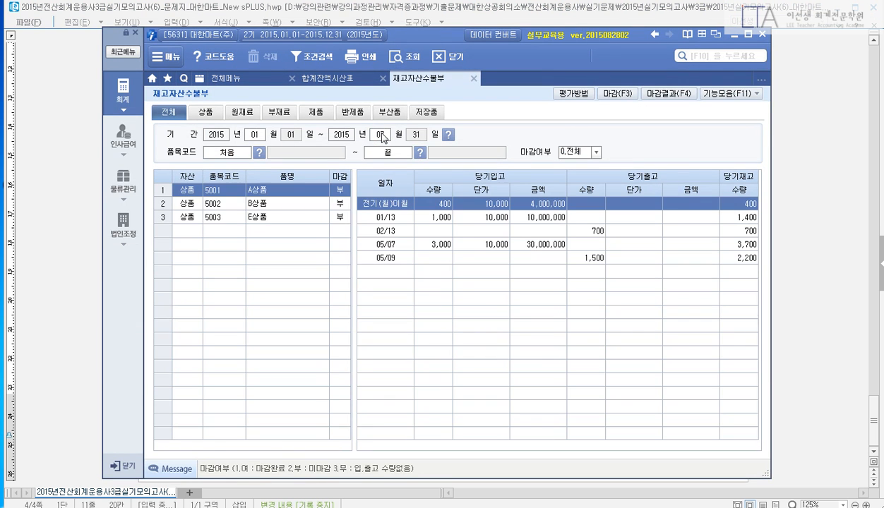
# Close all inventory items through month 07 with 일괄마감 and check A상품's 재고수량 in the 재고자산명세서 for 07.
pyautogui.press('F3')
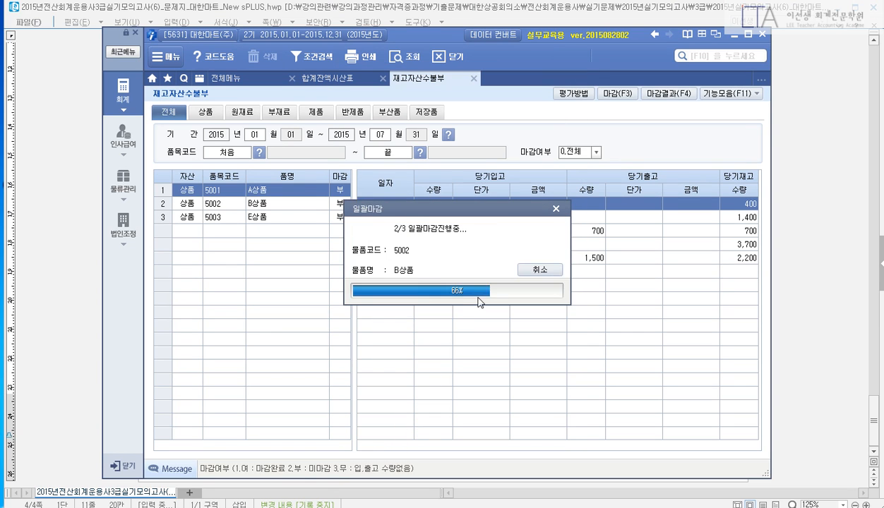
pyautogui.click(709, 55)
pyautogui.write('재고자')
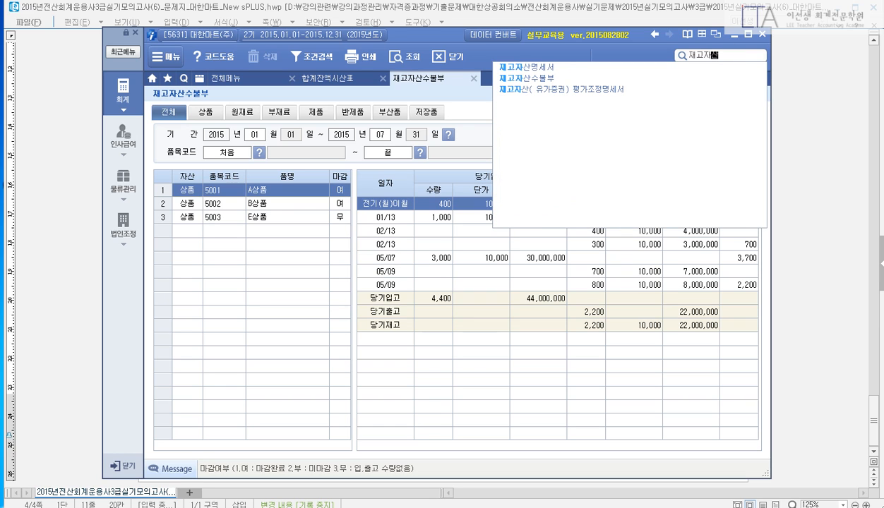
pyautogui.press('Down')
pyautogui.press('Return')
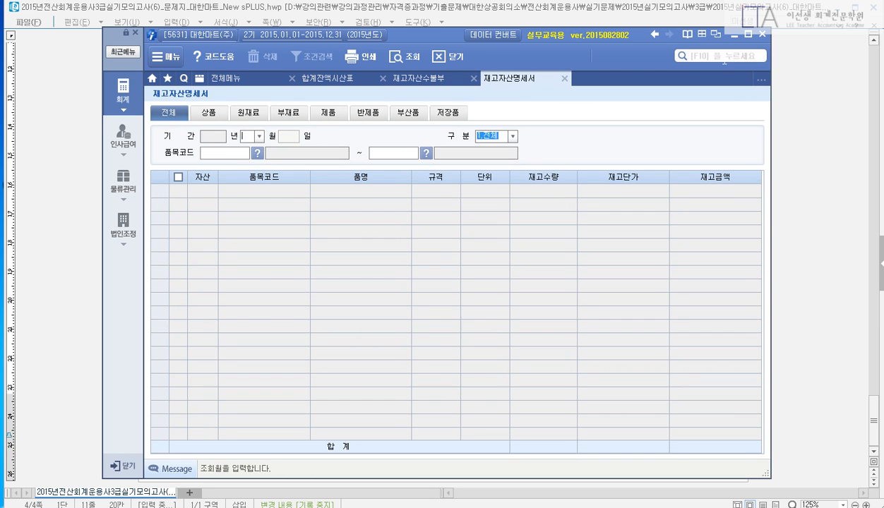
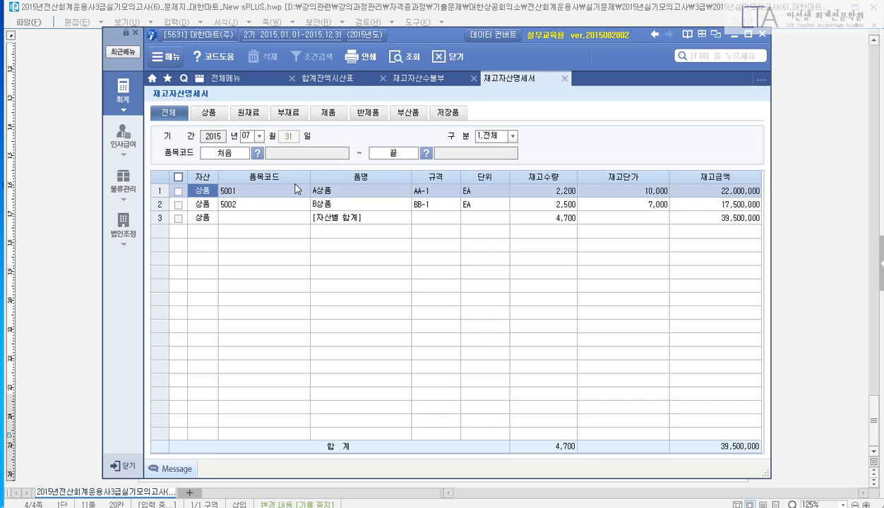
pyautogui.click(334, 190)
pyautogui.click(533, 192)
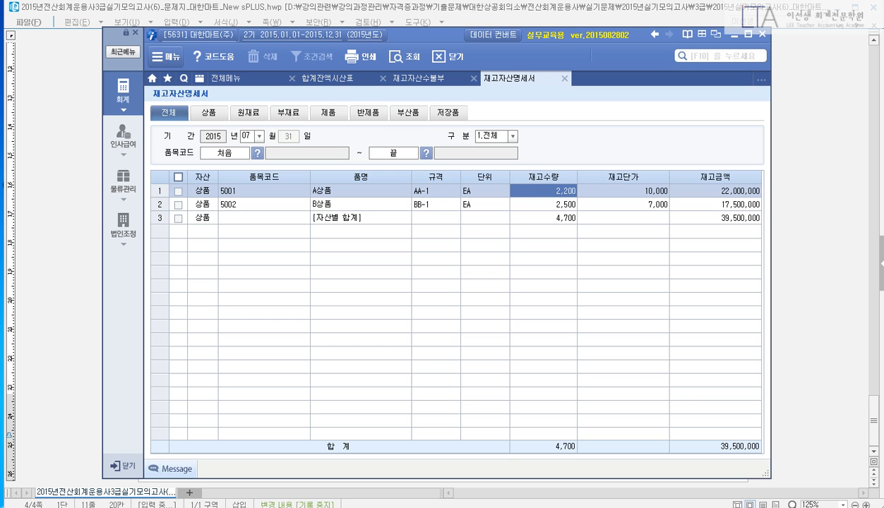
# Switch to the exam paper and read question (3) on 제일마트(주)'s 외상매출금 balance as of 8월 31일.
pyautogui.click(787, 97)
pyautogui.click(247, 136)
pyautogui.moveTo(244, 137); pyautogui.dragTo(595, 130)
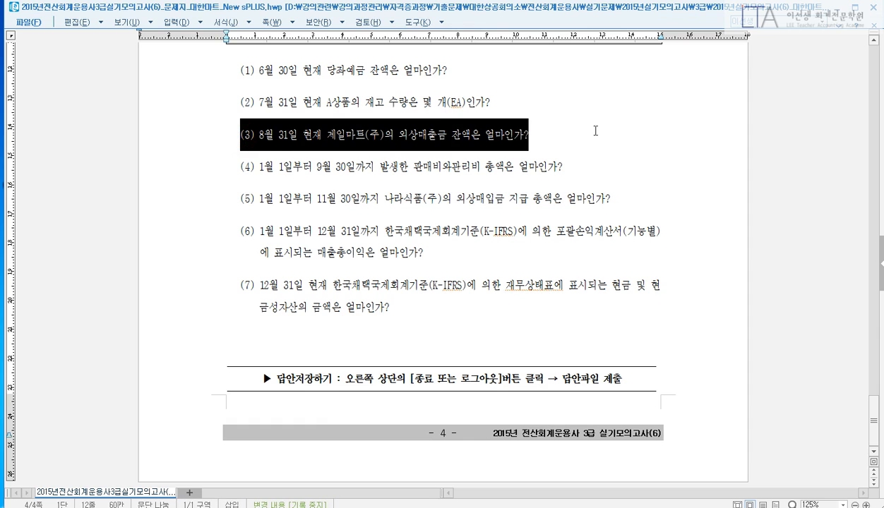
pyautogui.click(580, 138)
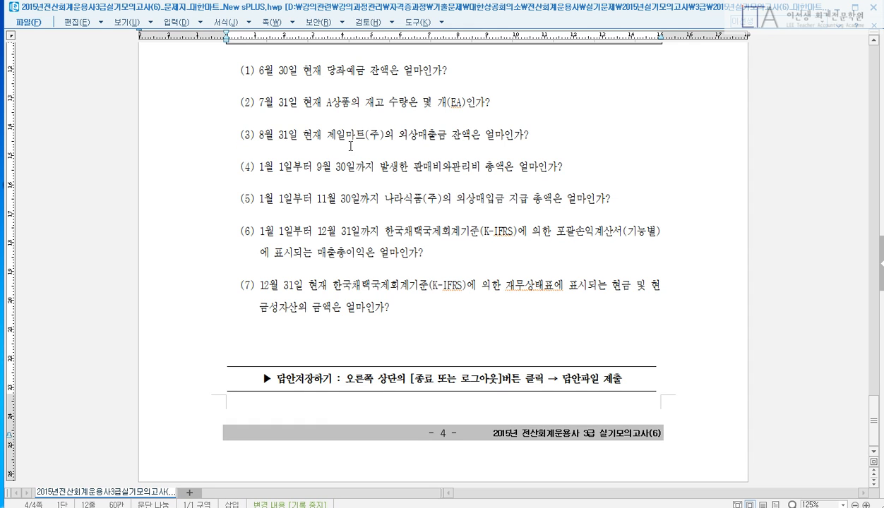
pyautogui.click(283, 137)
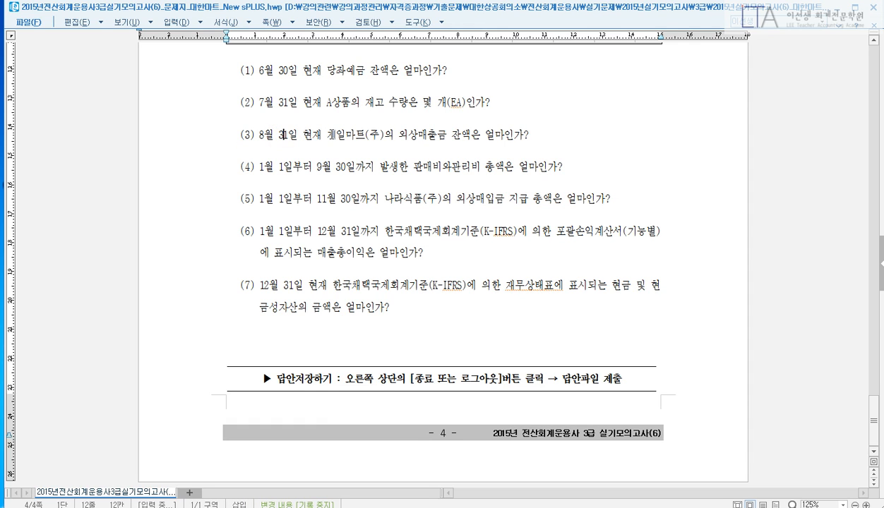
pyautogui.click(445, 136)
# Return to the accounting program, close the inventory and trial balance screens, and open the 거래처원장.
pyautogui.hotkey('alt', 'Tab')
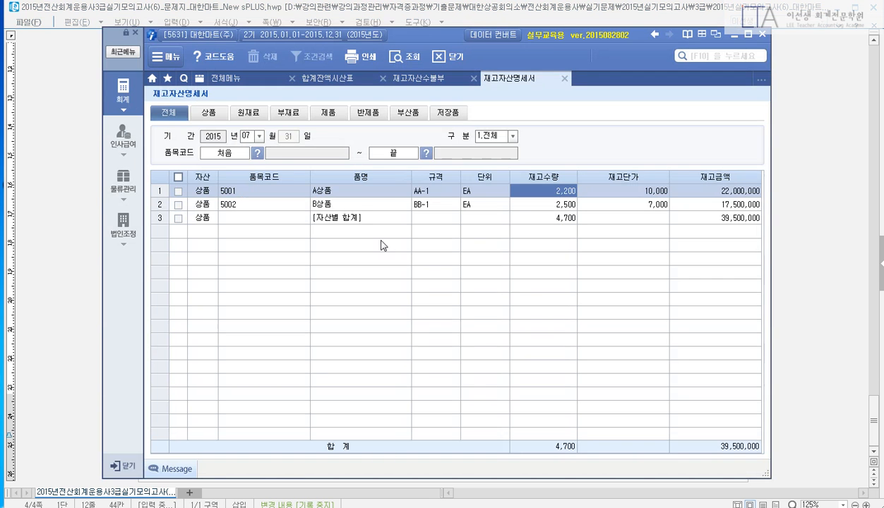
pyautogui.click(564, 78)
pyautogui.click(474, 78)
pyautogui.click(383, 78)
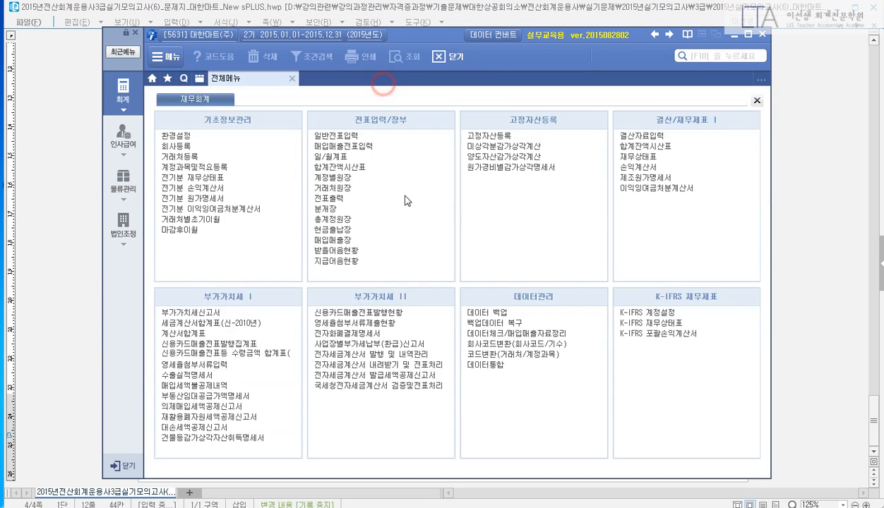
pyautogui.click(368, 188)
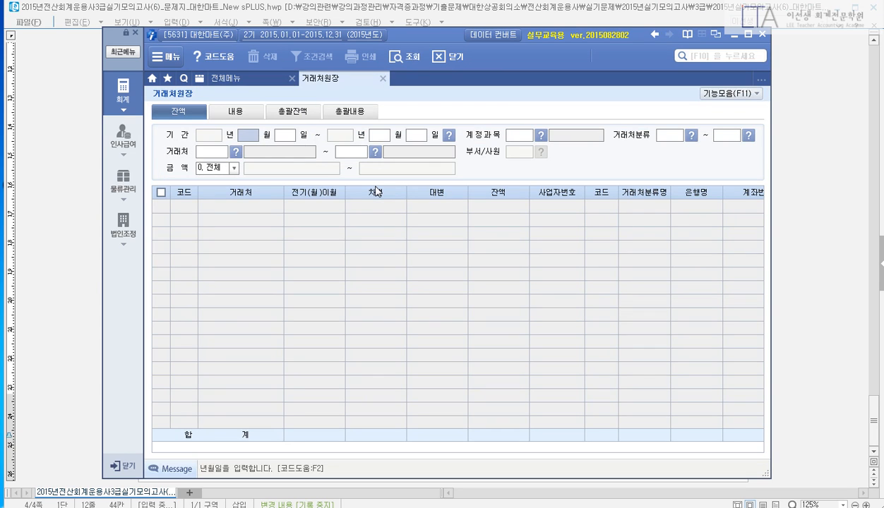
# Set the 거래처원장 period to 08-31 through 08-31 and the account to 108 외상매출금.
pyautogui.write('08')
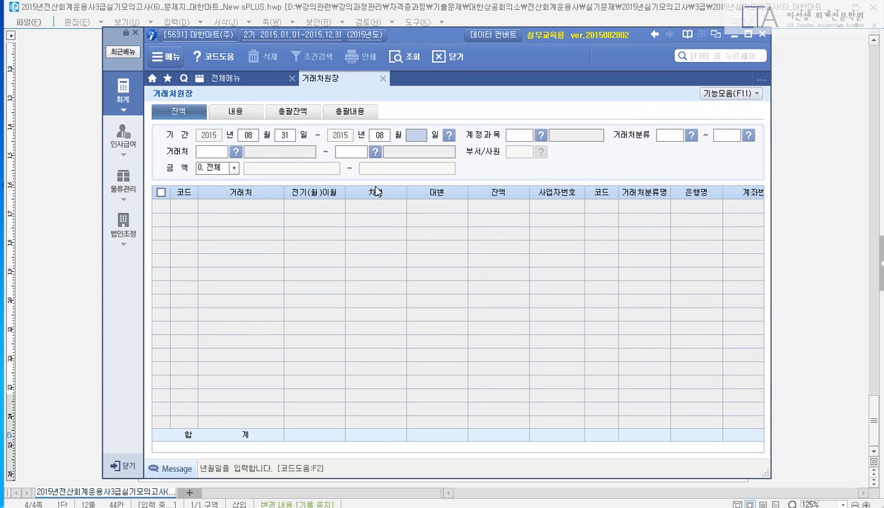
pyautogui.write('310831108')
pyautogui.press('Return')
pyautogui.press('Return')
pyautogui.press('Return')
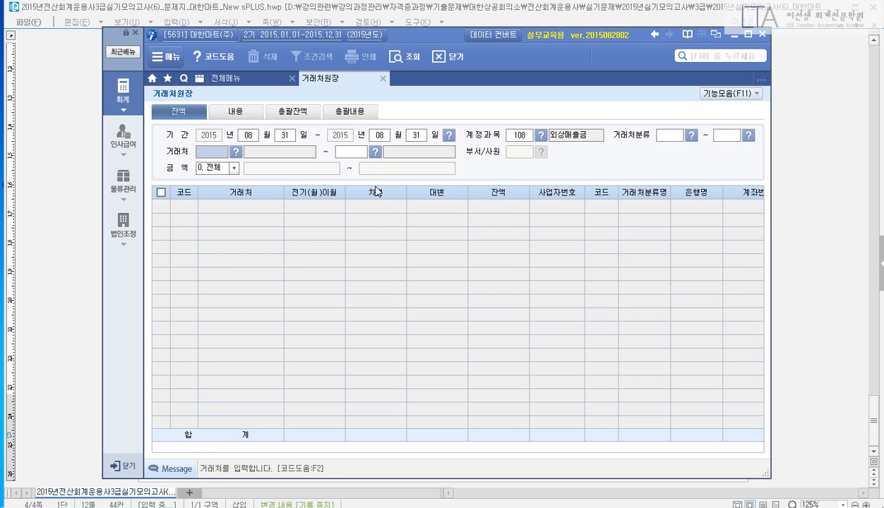
# Restrict the 거래처원장 to 제일마트(주) at both ends of the 거래처 range, load it and check the 잔액.
pyautogui.press('F2')
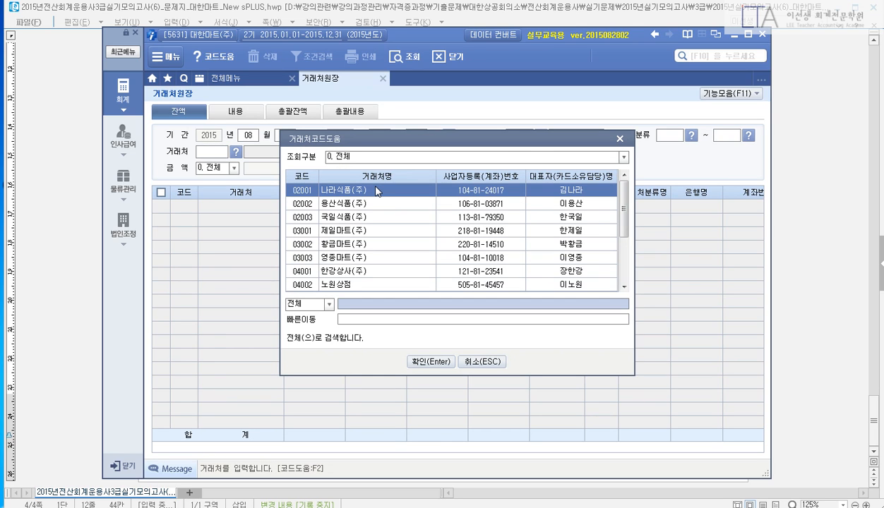
pyautogui.write('제일')
pyautogui.press('Return')
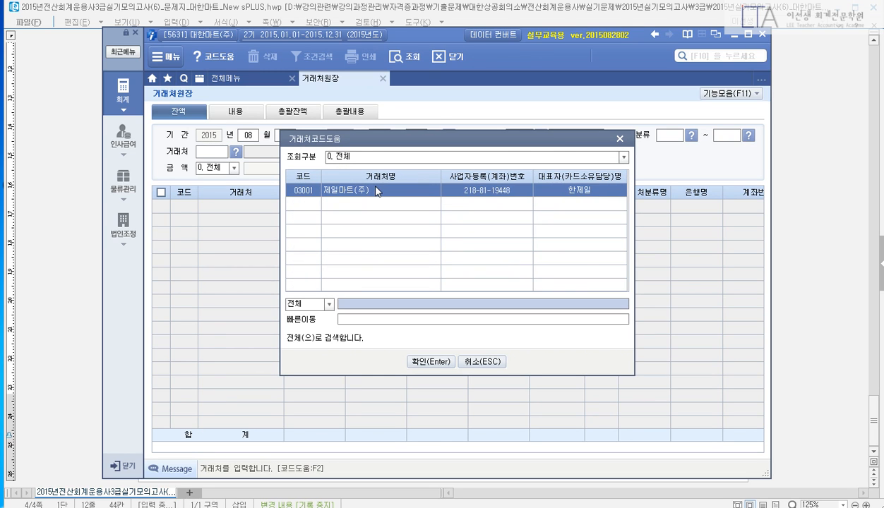
pyautogui.doubleClick(376, 191)
pyautogui.write('03001')
pyautogui.press('Return')
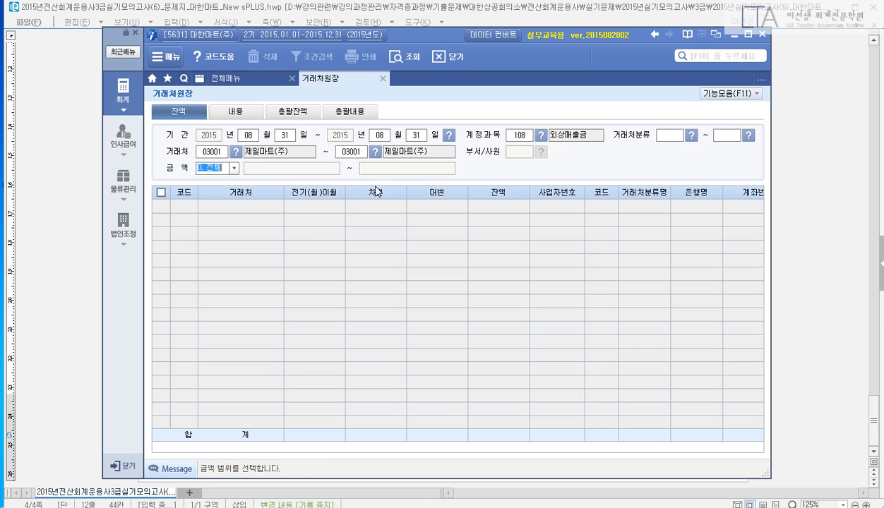
pyautogui.press('Return')
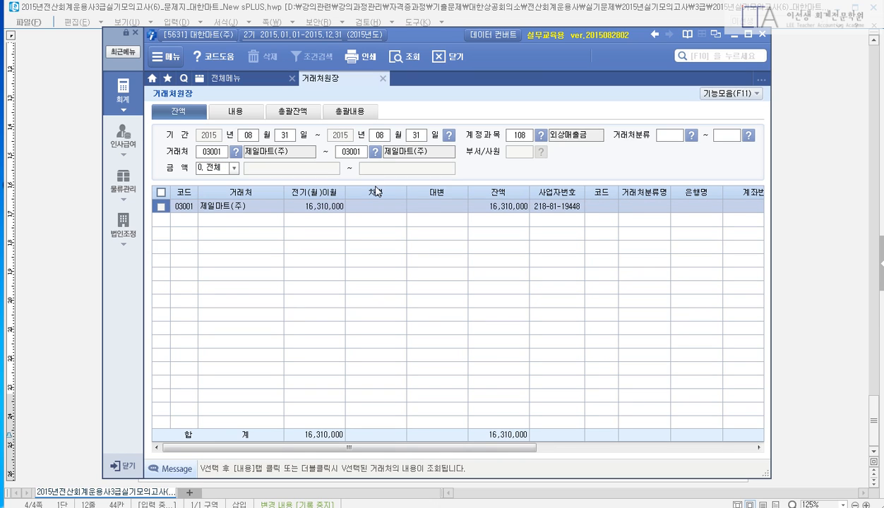
pyautogui.click(476, 207)
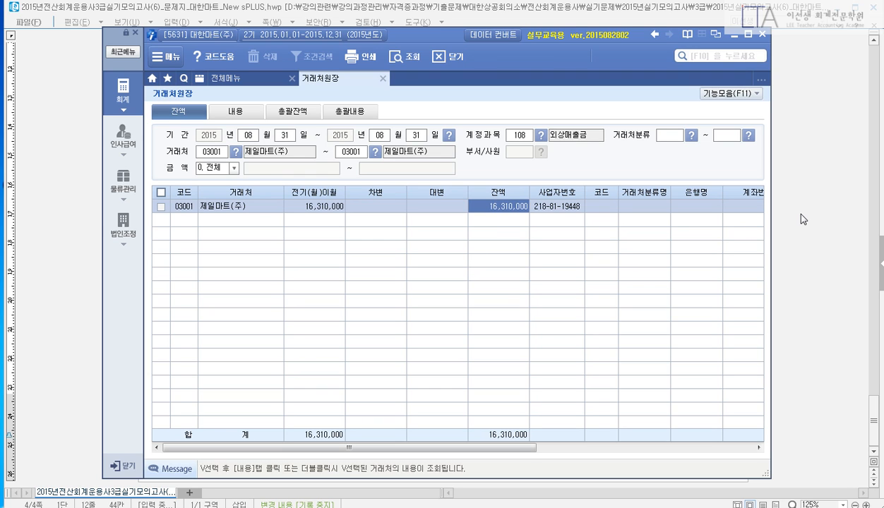
# Switch to the exam paper and read question (4) on total 판매비와관리비 from 1월 1일 to 9월 30일.
pyautogui.click(875, 410)
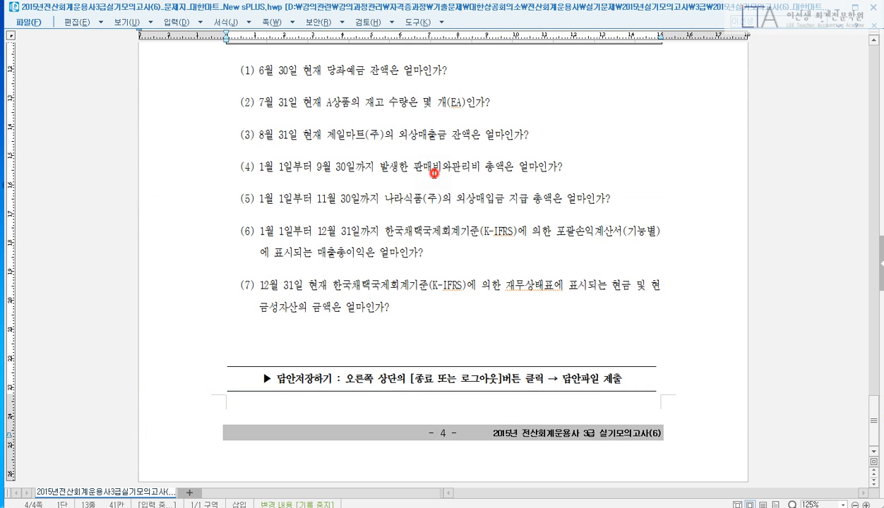
pyautogui.moveTo(262, 166); pyautogui.dragTo(565, 165)
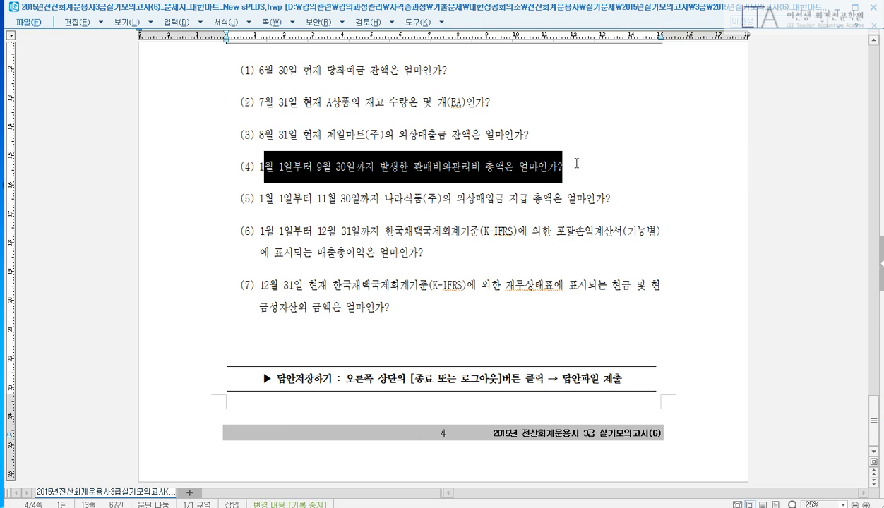
pyautogui.click(572, 164)
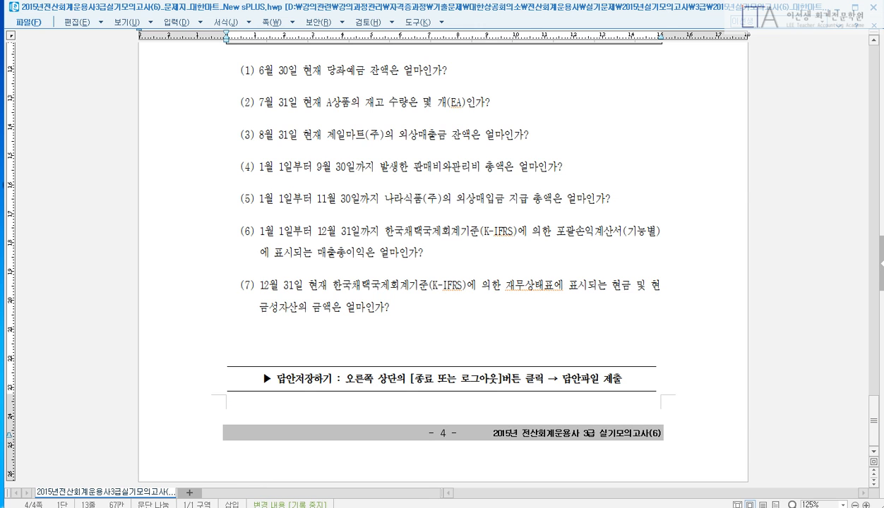
# Return to the accounting program, close the 거래처원장 and load the 합계잔액시산표 as of 2015-09-30.
pyautogui.click(241, 441)
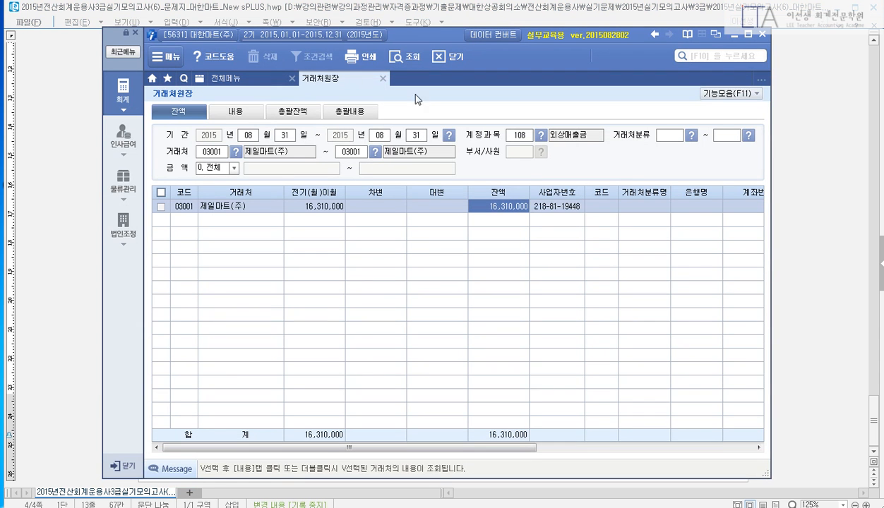
pyautogui.click(249, 80)
pyautogui.click(625, 138)
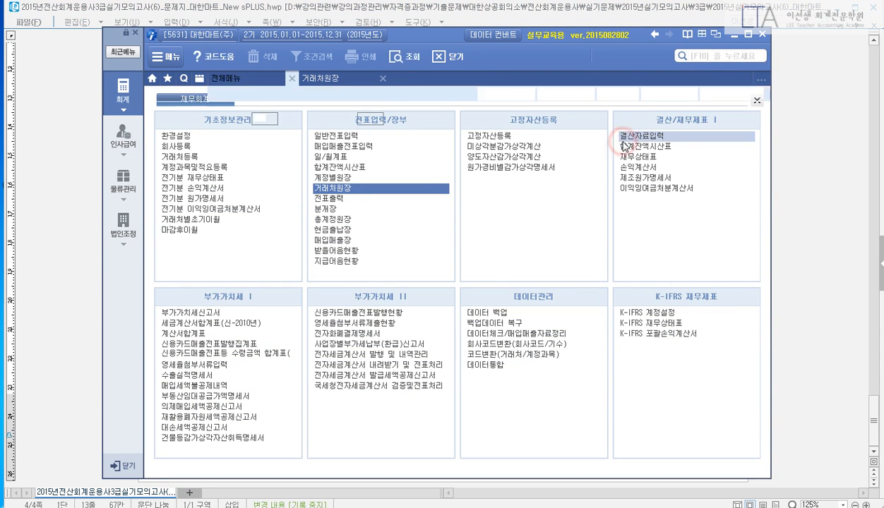
pyautogui.press('Escape')
pyautogui.press('Escape')
pyautogui.press('Escape')
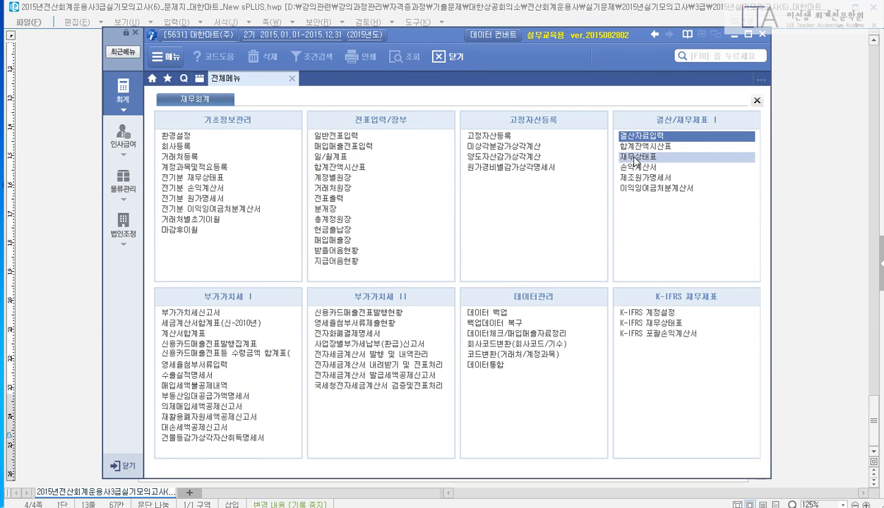
pyautogui.click(636, 150)
pyautogui.write('09')
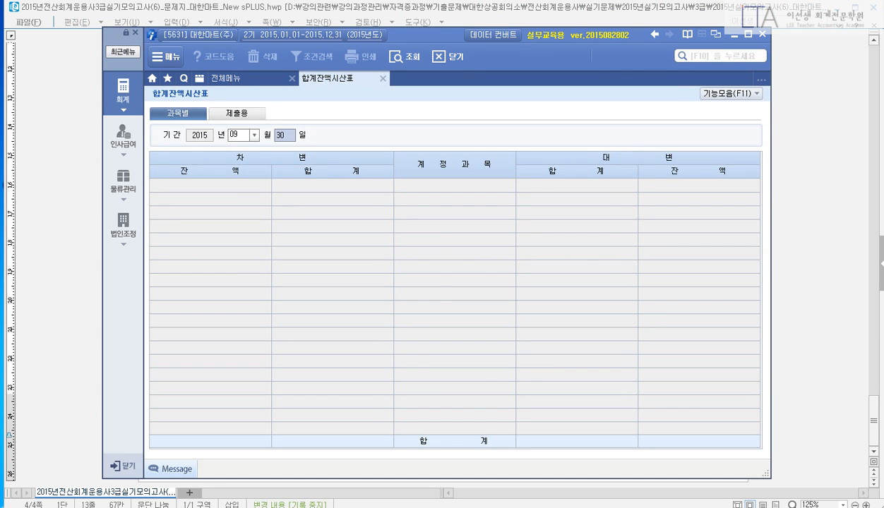
pyautogui.press('Return')
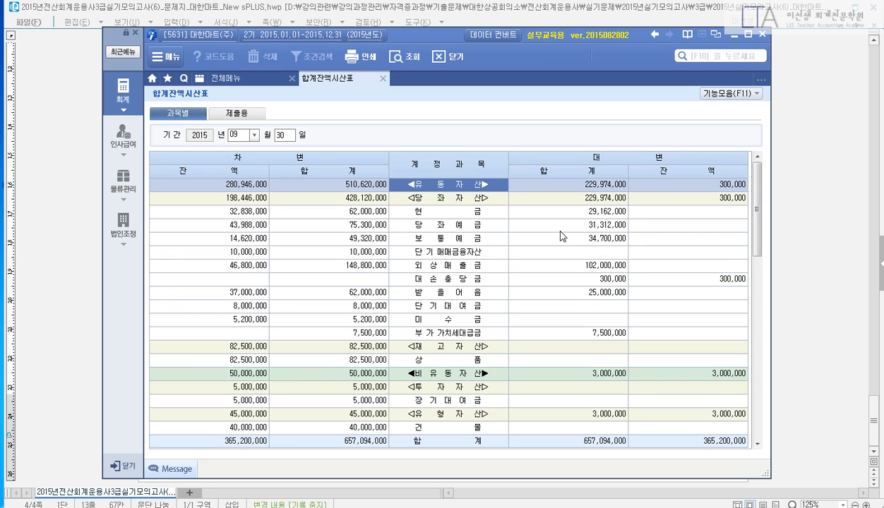
# Look up the 판매관리비 debit balance in the 합계잔액시산표 and close the report.
pyautogui.scroll(-3, 583, 248)
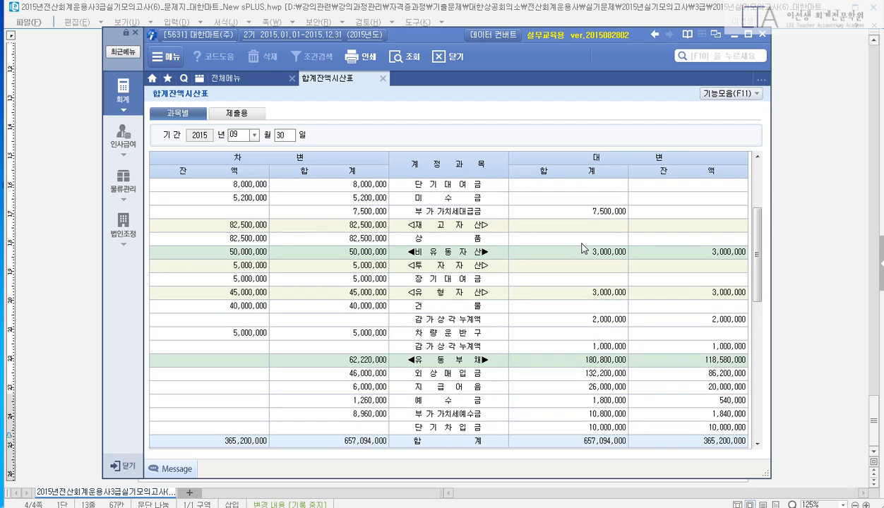
pyautogui.scroll(-3, 583, 247)
pyautogui.scroll(-3, 583, 248)
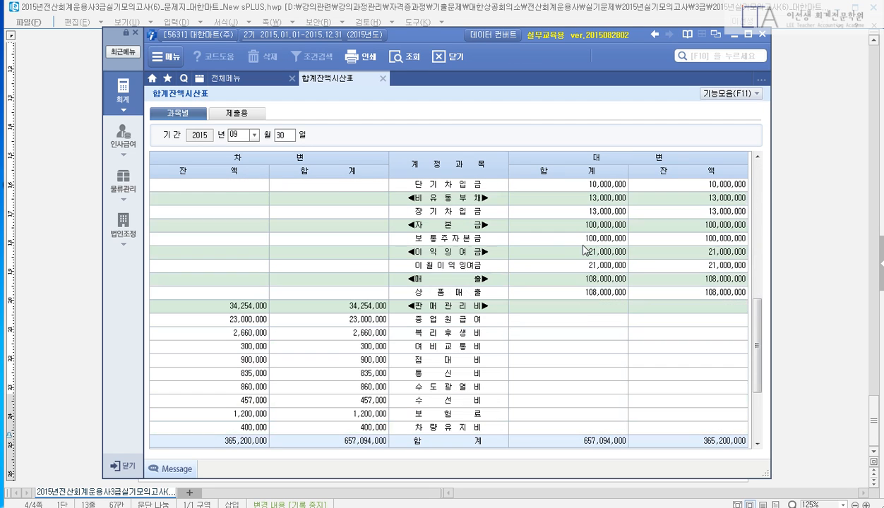
pyautogui.scroll(-3, 508, 260)
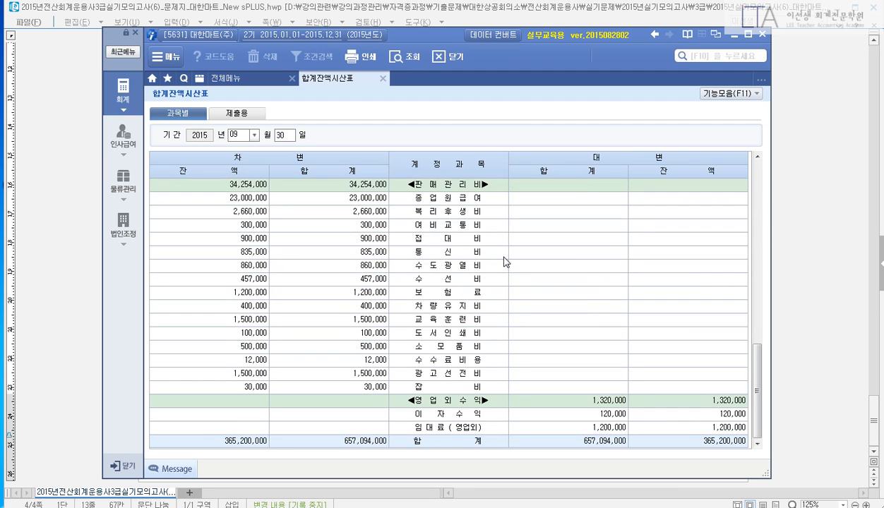
pyautogui.click(443, 184)
pyautogui.click(757, 157)
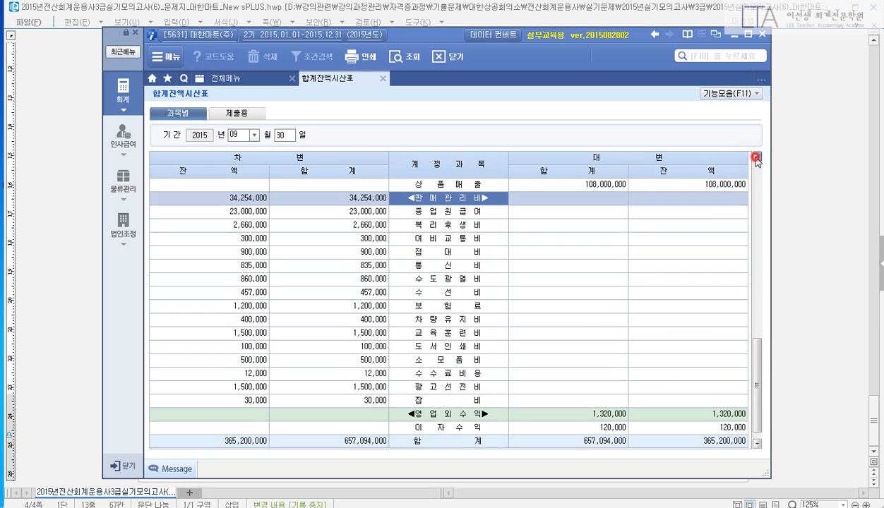
pyautogui.click(757, 156)
pyautogui.click(259, 212)
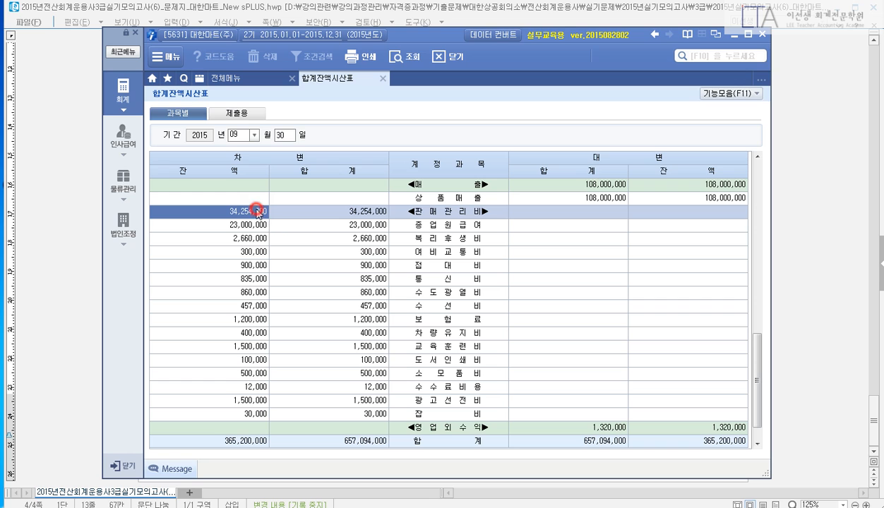
pyautogui.click(382, 79)
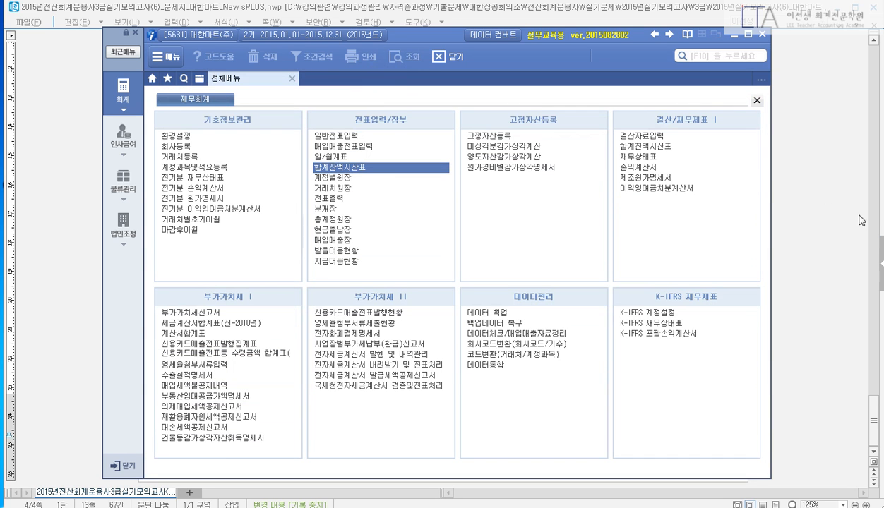
# Switch to the exam paper and read question (5) on total 외상매입금 payments to 나라식품(주) through 11월 30일.
pyautogui.click(875, 432)
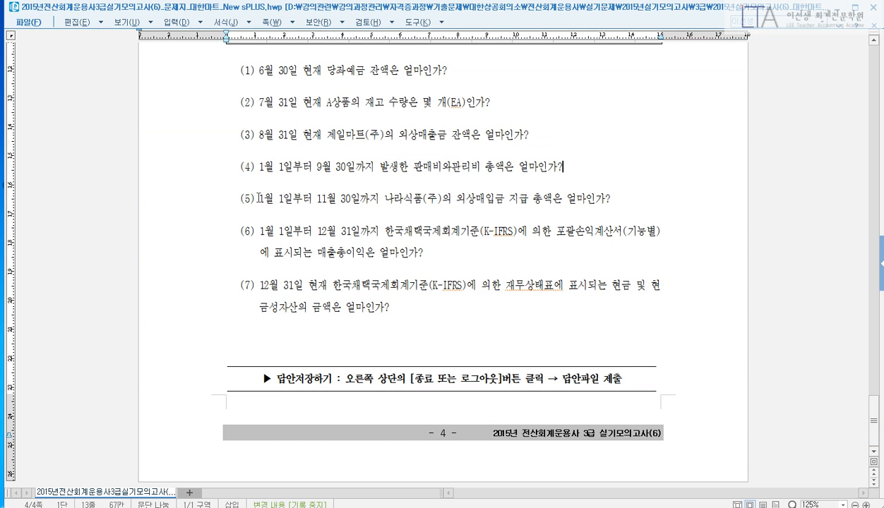
pyautogui.moveTo(260, 198); pyautogui.dragTo(621, 200)
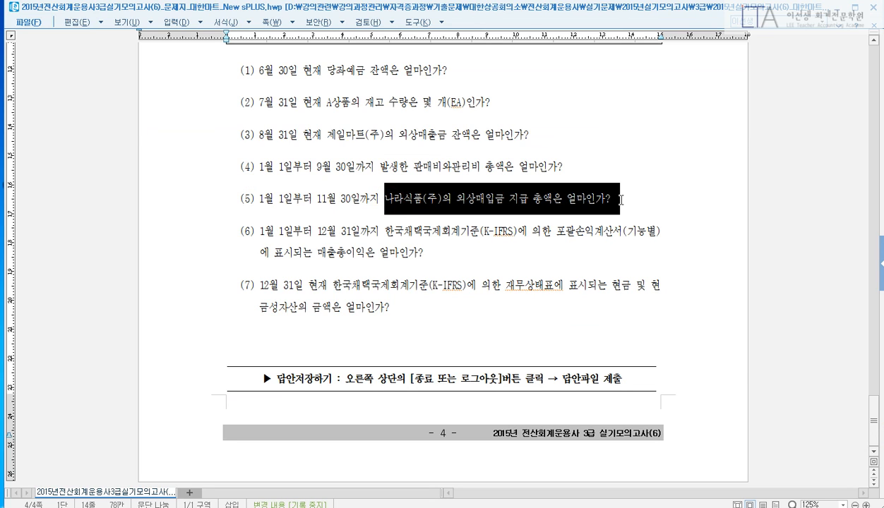
pyautogui.click(620, 201)
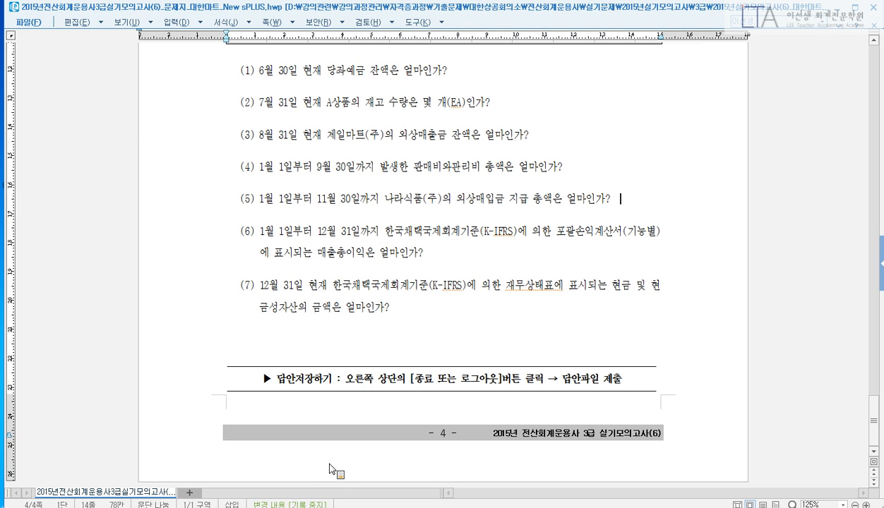
# Return to the accounting program and open the 거래처원장 for 2015-01-01 to 2015-11-30 with account 251 외상매입금.
pyautogui.moveTo(247, 507)
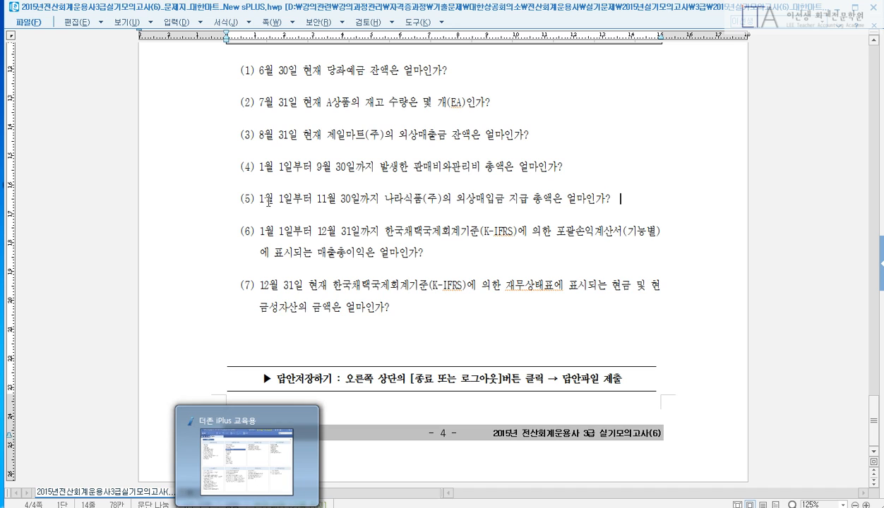
pyautogui.moveTo(257, 200); pyautogui.dragTo(504, 199)
pyautogui.click(543, 196)
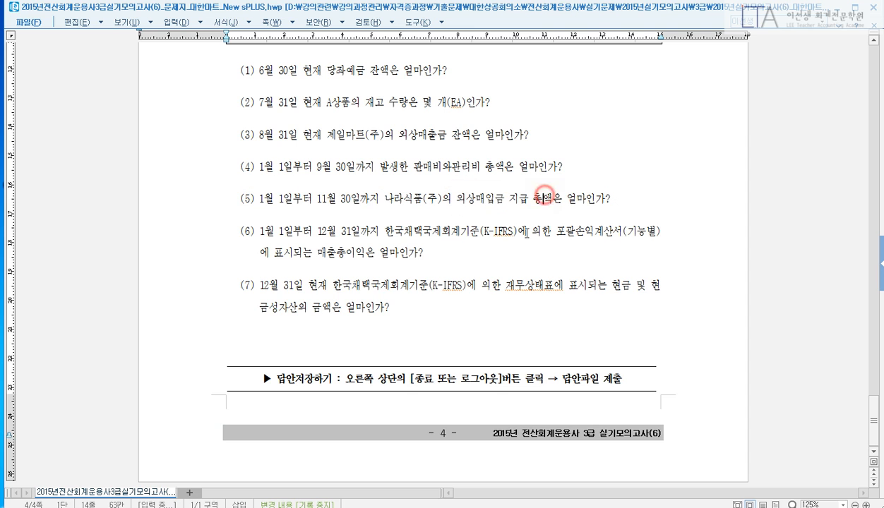
pyautogui.hotkey('alt', 'Tab')
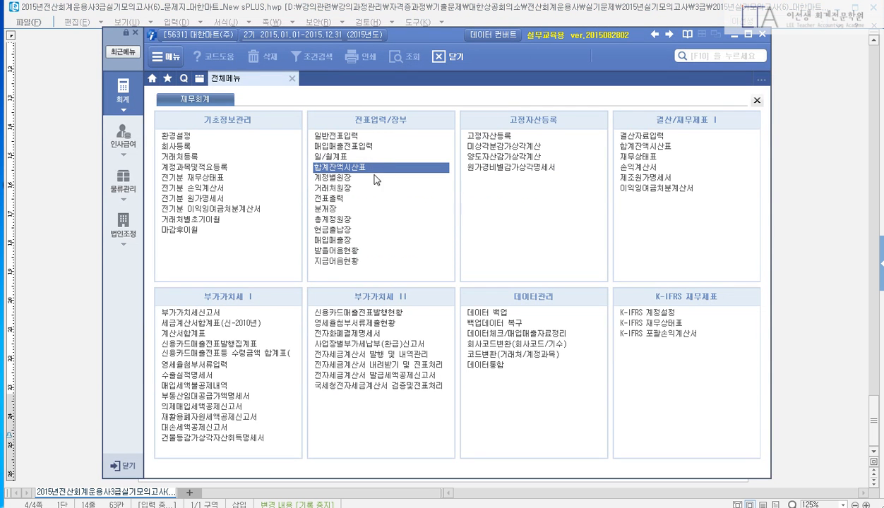
pyautogui.click(346, 188)
pyautogui.write('01')
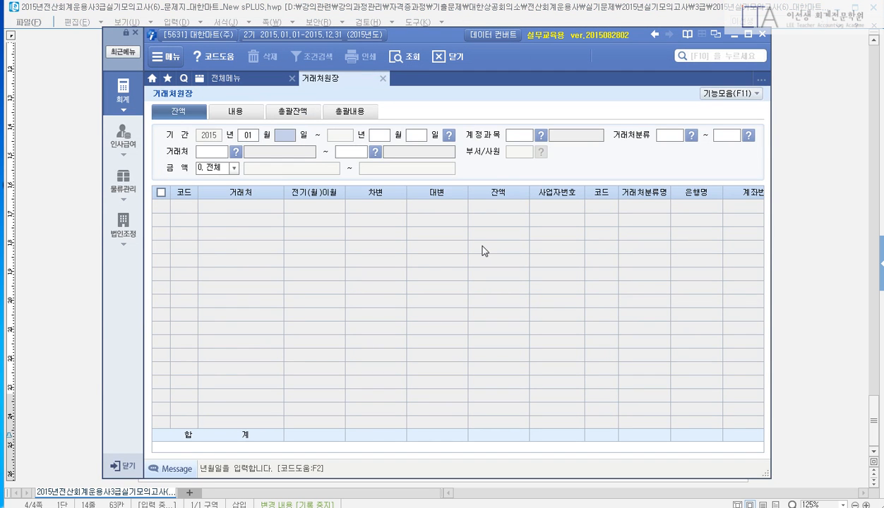
pyautogui.write('011130251')
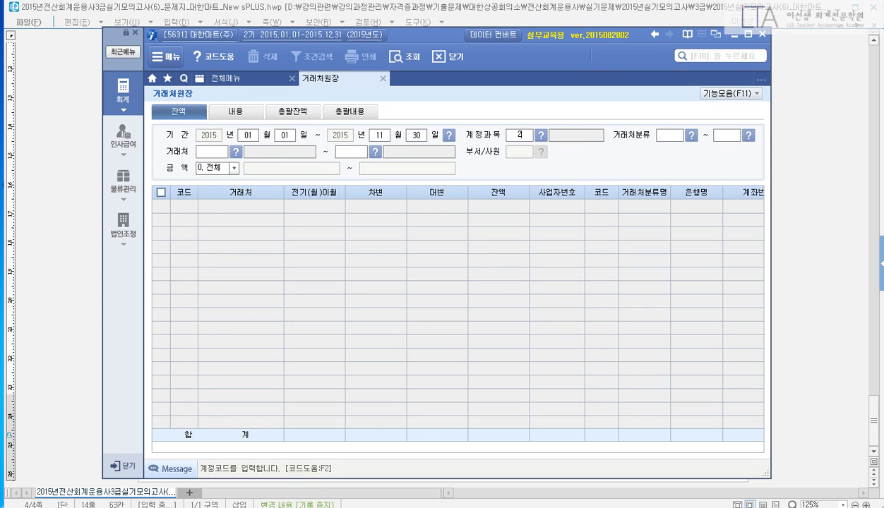
pyautogui.press('Return')
pyautogui.press('Return')
pyautogui.press('Return')
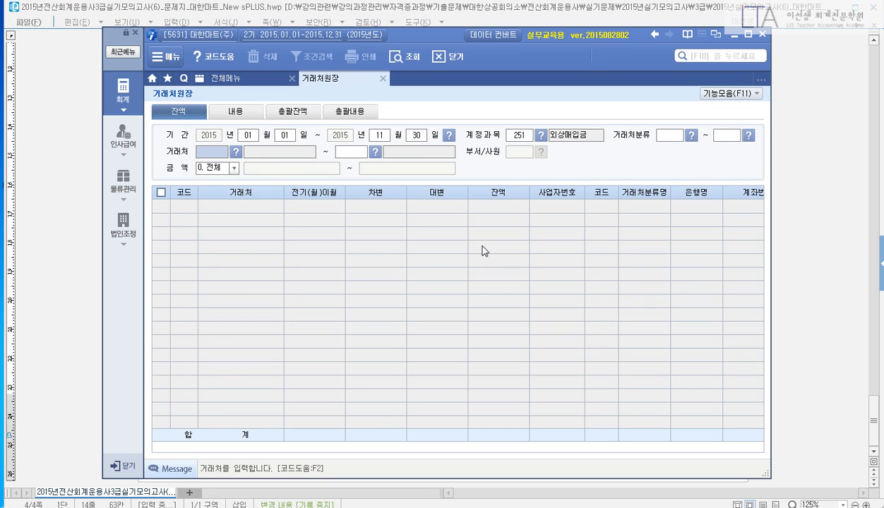
pyautogui.press('Return')
# Load the 거래처원장 for 나라식품(주) only, using code 02001 as both the first and last 거래처.
pyautogui.click(209, 153)
pyautogui.press('F2')
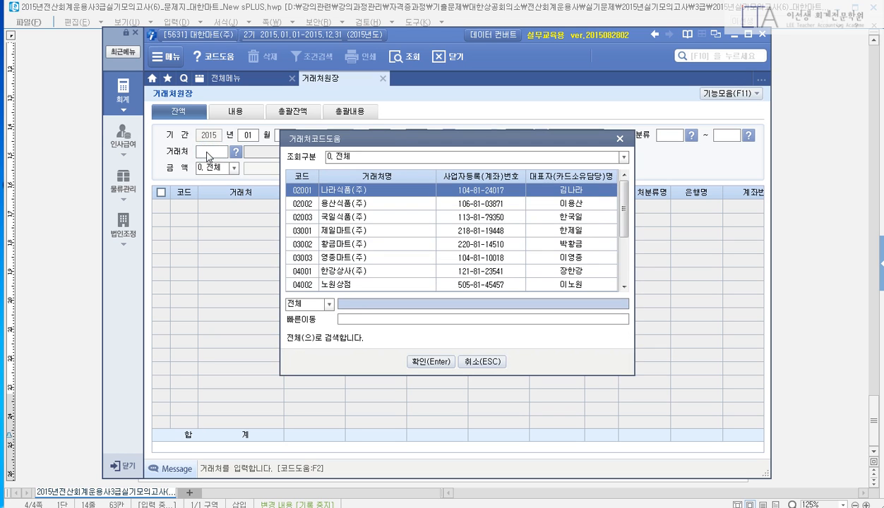
pyautogui.write('나라')
pyautogui.press('Return')
pyautogui.press('Return')
pyautogui.write('2')
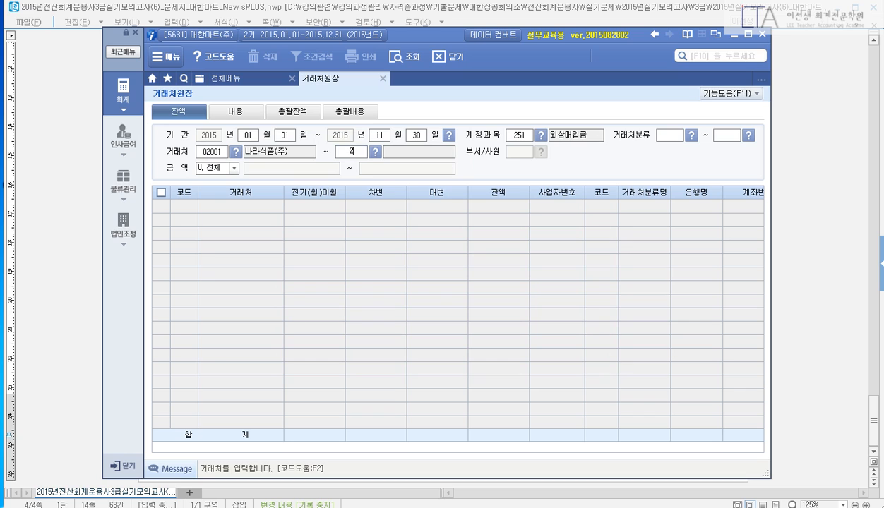
pyautogui.write('001')
pyautogui.press('Return')
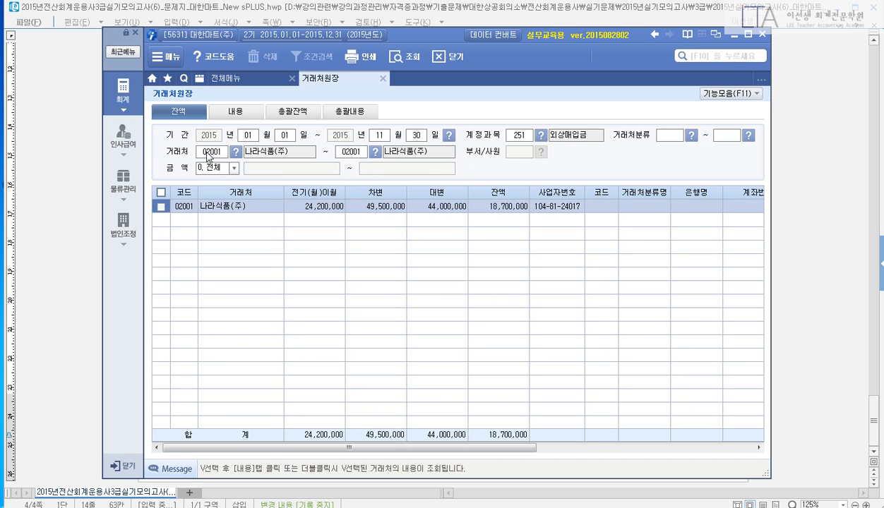
# Look up the 차변 total of 외상매입금 for 나라식품(주) in the 거래처원장.
pyautogui.click(486, 209)
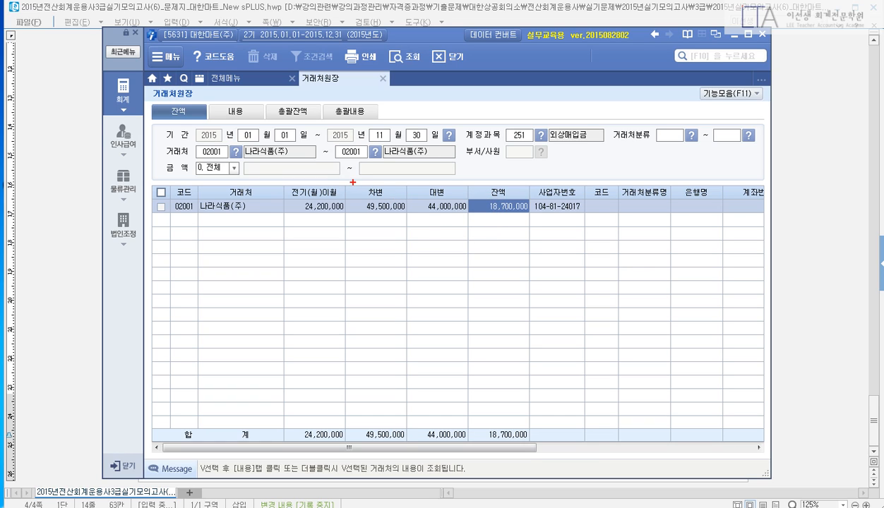
pyautogui.moveTo(353, 182)
pyautogui.mouseDown()
pyautogui.moveTo(414, 216)
pyautogui.moveTo(318, 187)
pyautogui.moveTo(394, 238)
pyautogui.mouseUp()
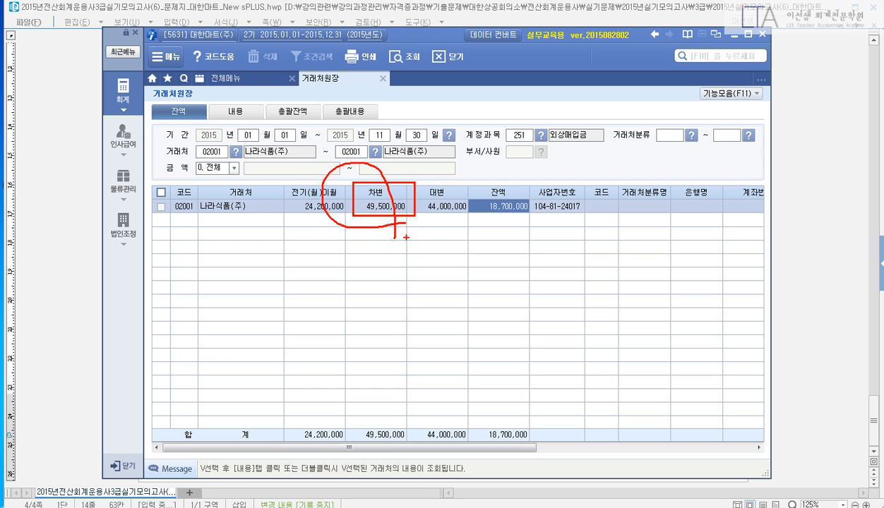
pyautogui.press('Escape')
pyautogui.click(400, 212)
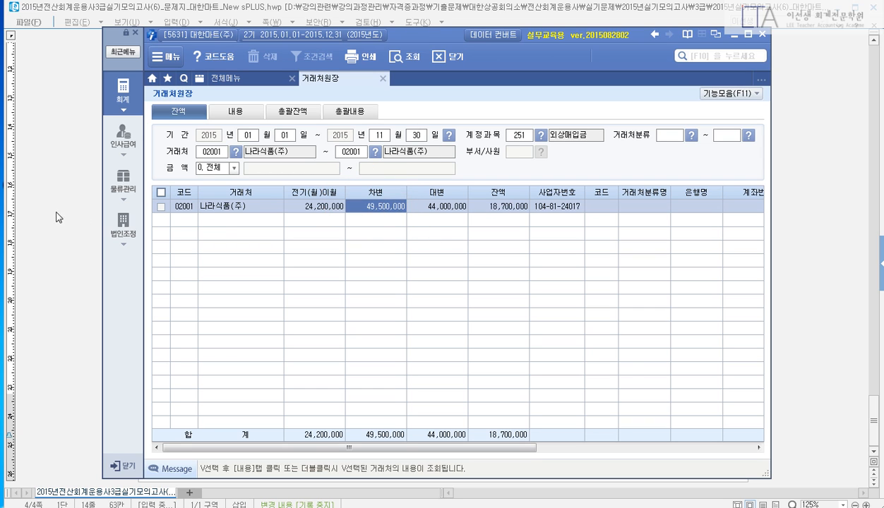
# Switch to the exam paper and read question (6) on 매출총이익 in the K-IFRS 포괄손익계산서 through 12월 31일.
pyautogui.click(855, 409)
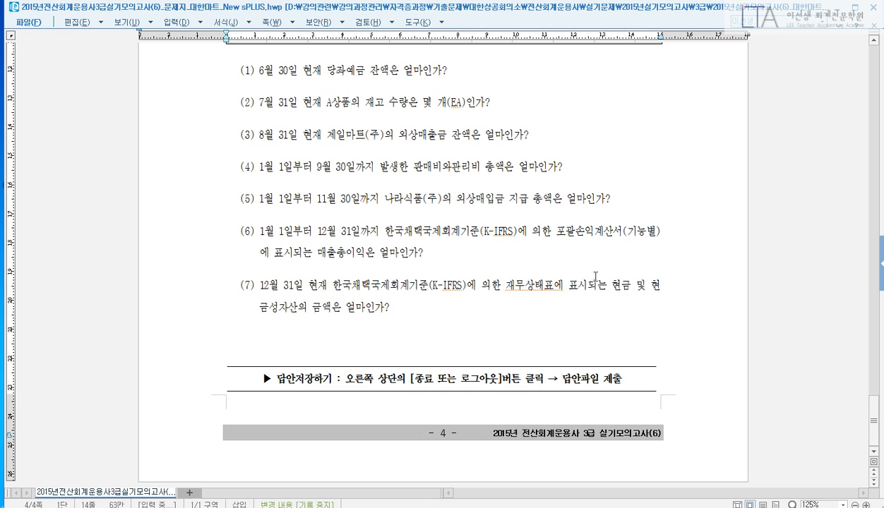
pyautogui.click(502, 256)
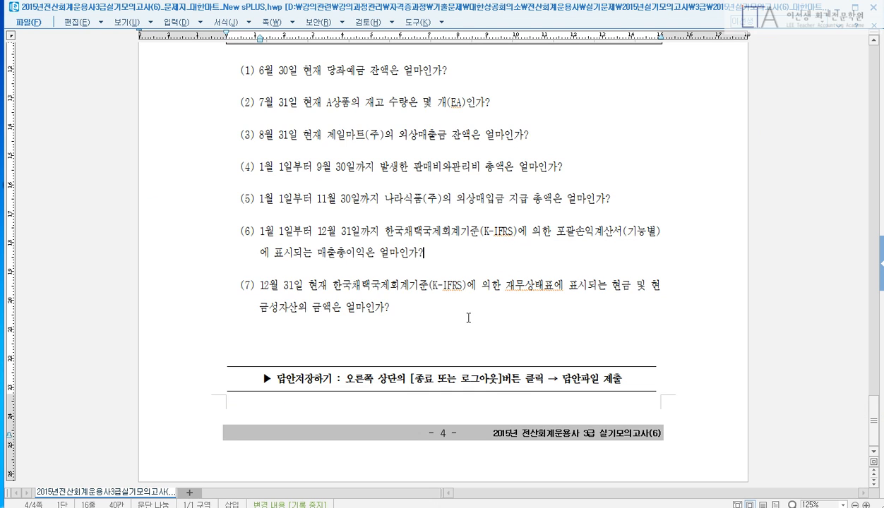
pyautogui.moveTo(314, 251); pyautogui.dragTo(363, 254)
pyautogui.click(448, 251)
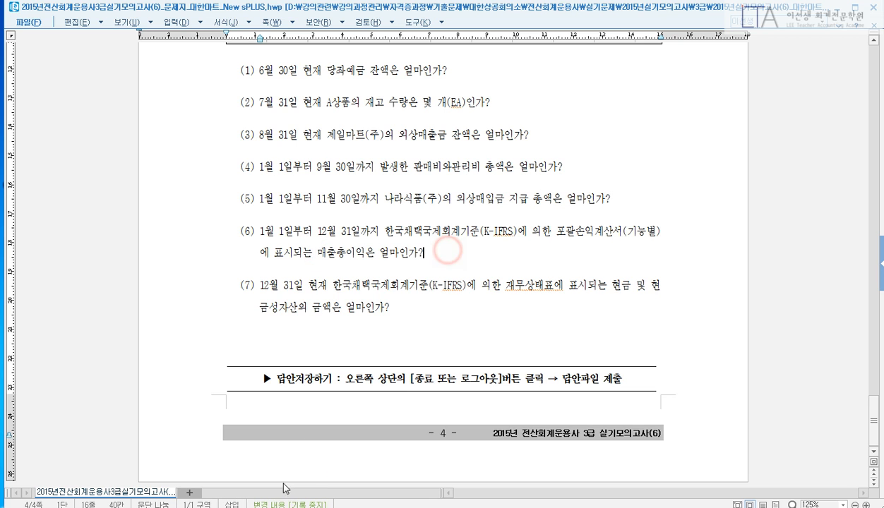
# Return to the accounting program, close the 거래처원장 and load the K-IFRS 포괄손익계산서 for 2015년 12월.
pyautogui.click(283, 507)
pyautogui.click(382, 79)
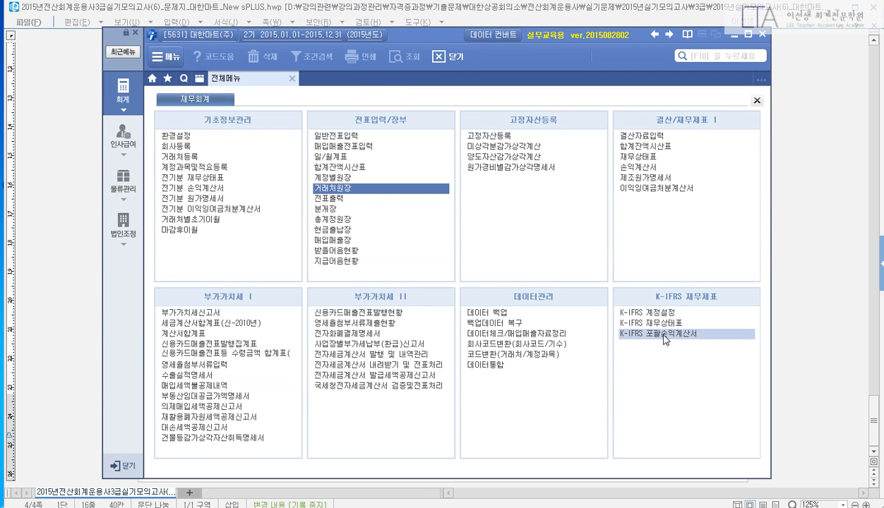
pyautogui.click(664, 336)
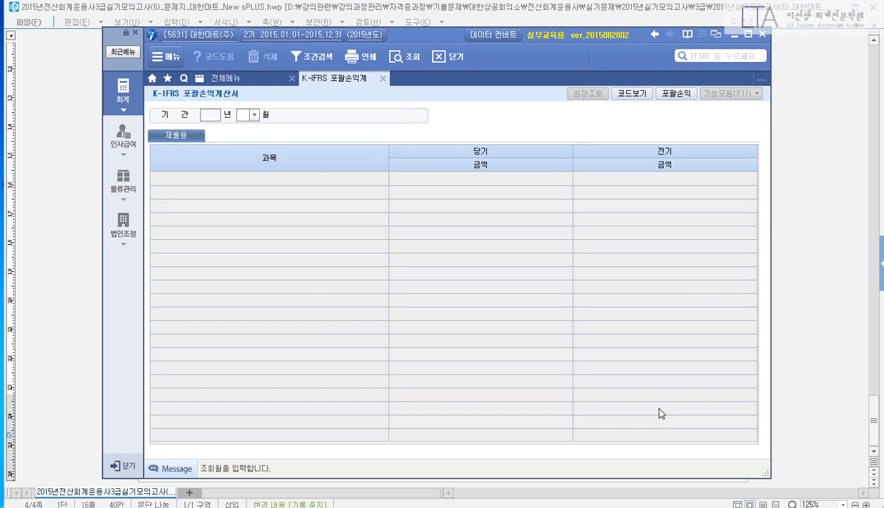
pyautogui.write('12')
pyautogui.press('Return')
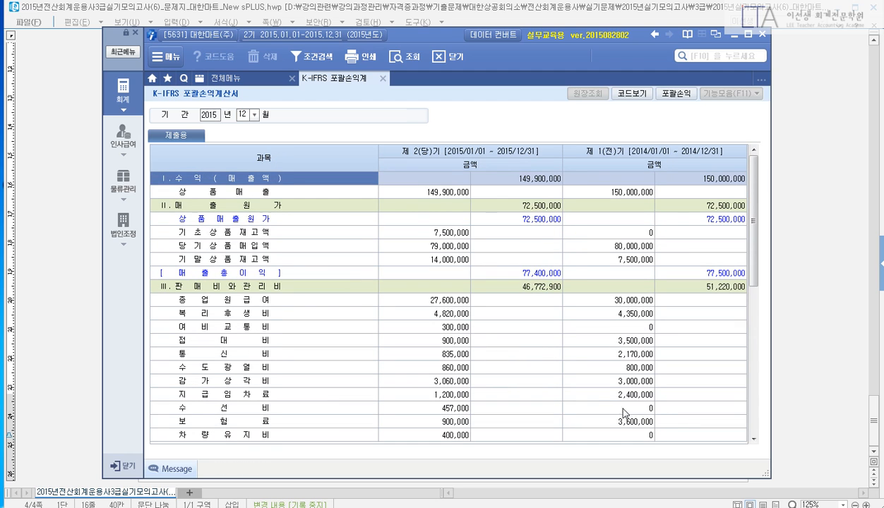
# Look up the current-period 매출총이익, then replace the 포괄손익계산서 with the K-IFRS 재무상태표.
pyautogui.click(513, 273)
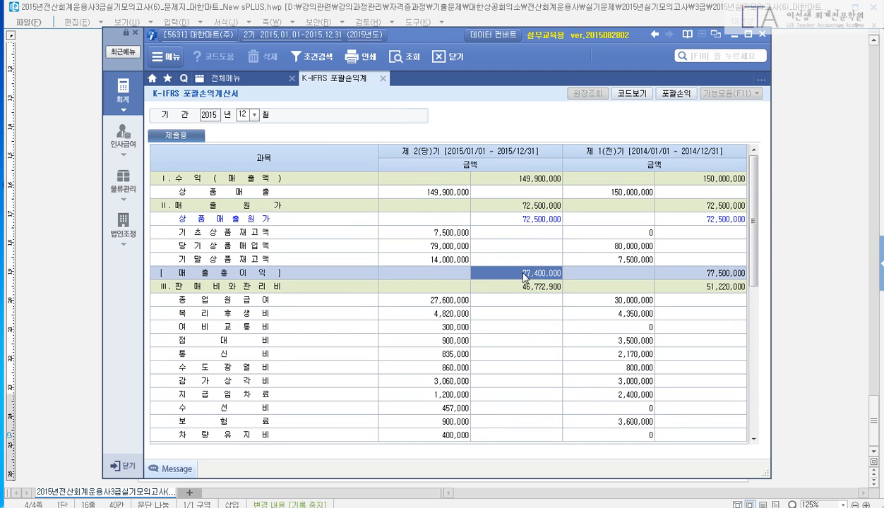
pyautogui.click(383, 79)
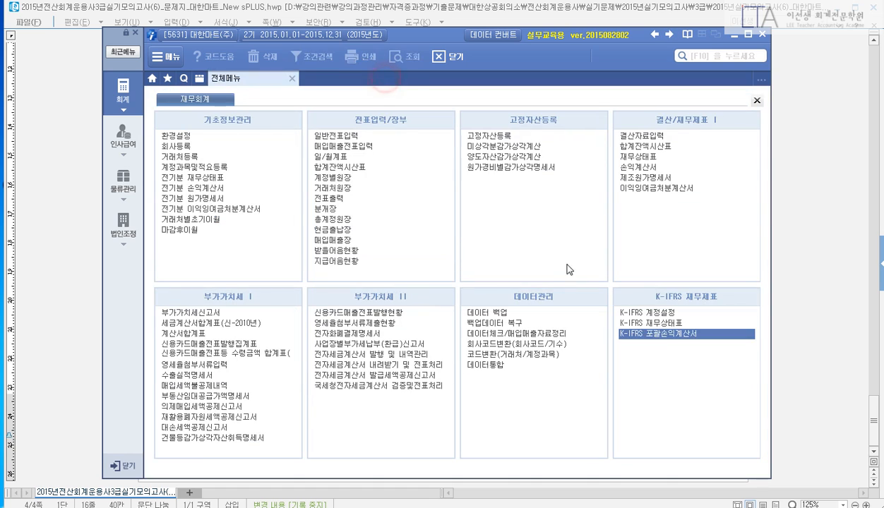
pyautogui.click(639, 323)
# Switch to the exam paper and read question (7) on 현금 및 현금성자산 in the K-IFRS 재무상태표 at 12월 31일.
pyautogui.click(57, 248)
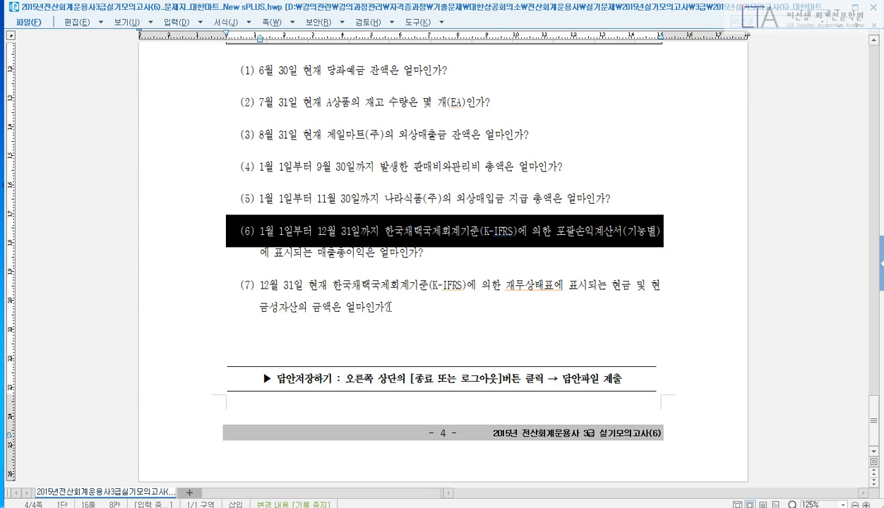
pyautogui.click(382, 306)
pyautogui.moveTo(595, 286); pyautogui.dragTo(391, 308)
pyautogui.click(396, 305)
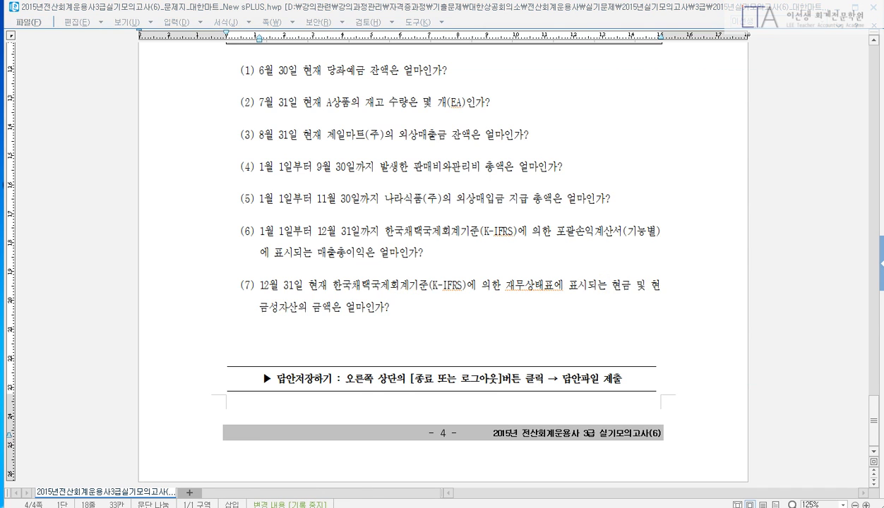
# In the accounting program, load the K-IFRS 재무상태표 for 2015년 12월, look up 현금 및 현금성자산 and close the report.
pyautogui.hotkey('alt', 'Tab')
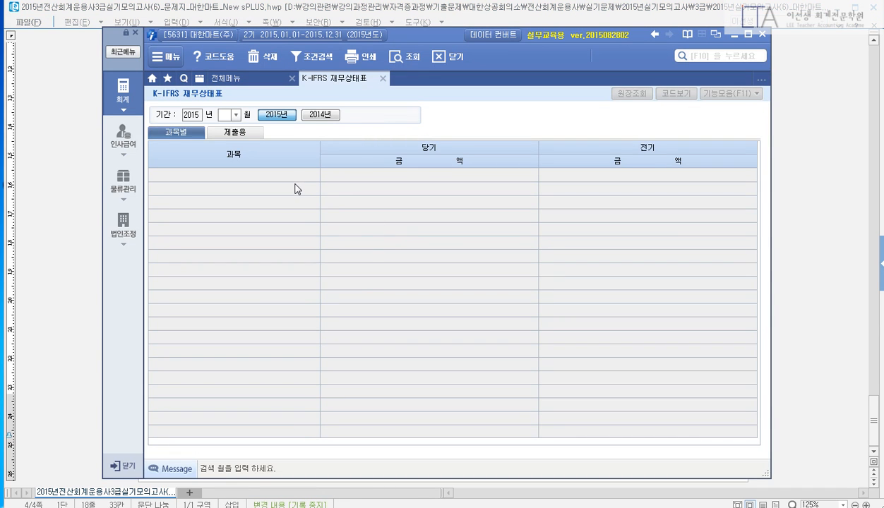
pyautogui.write('12')
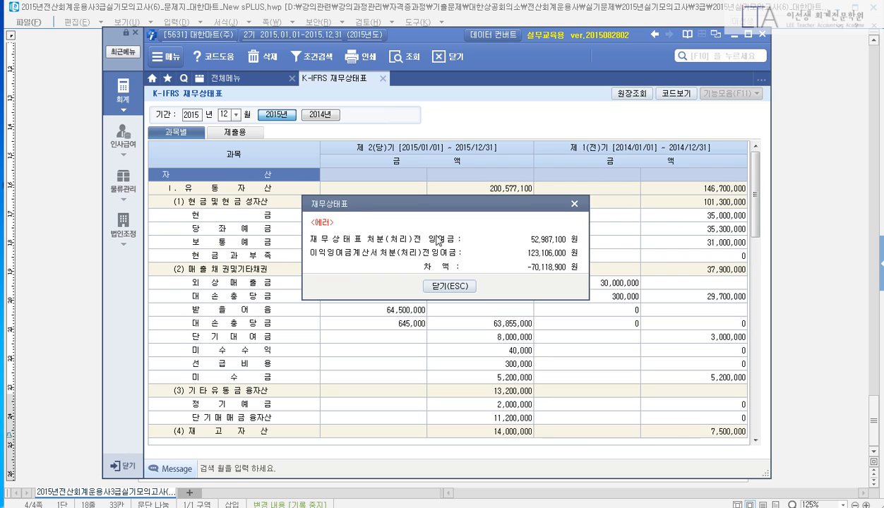
pyautogui.click(451, 286)
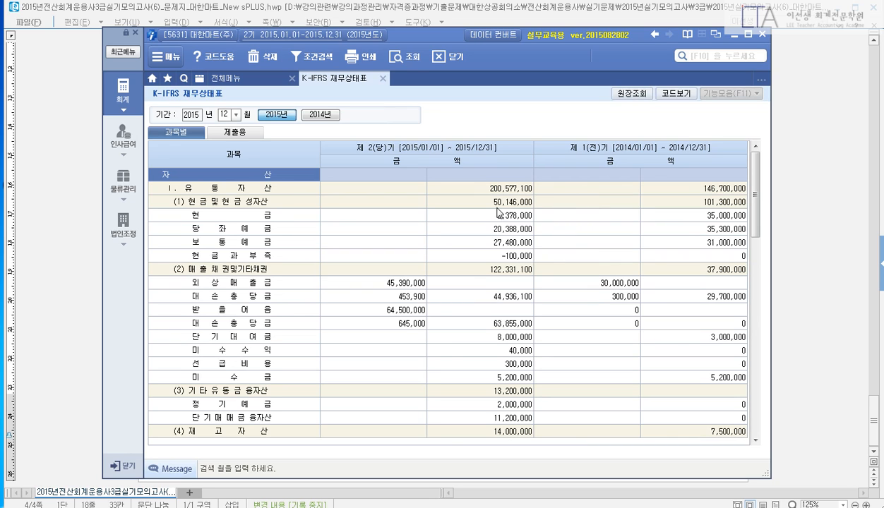
pyautogui.click(497, 206)
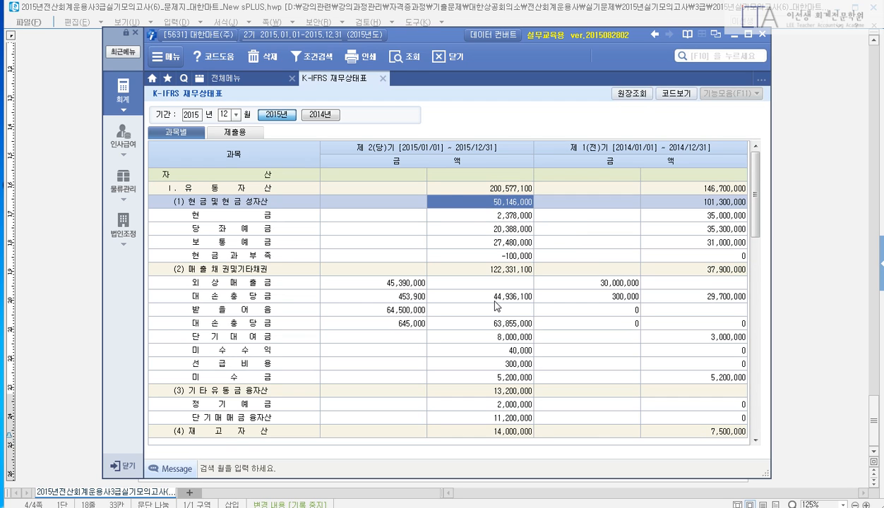
pyautogui.click(382, 79)
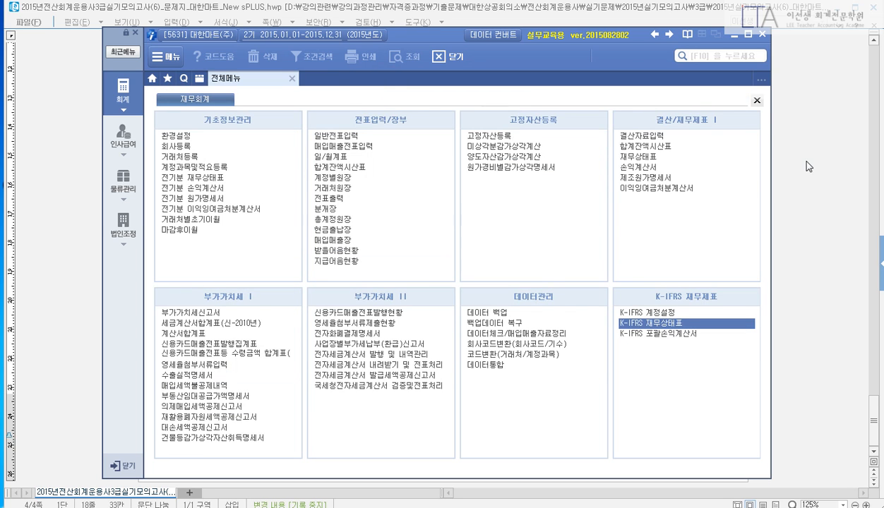
# Switch to the exam paper and go back to its title on the first page.
pyautogui.click(789, 162)
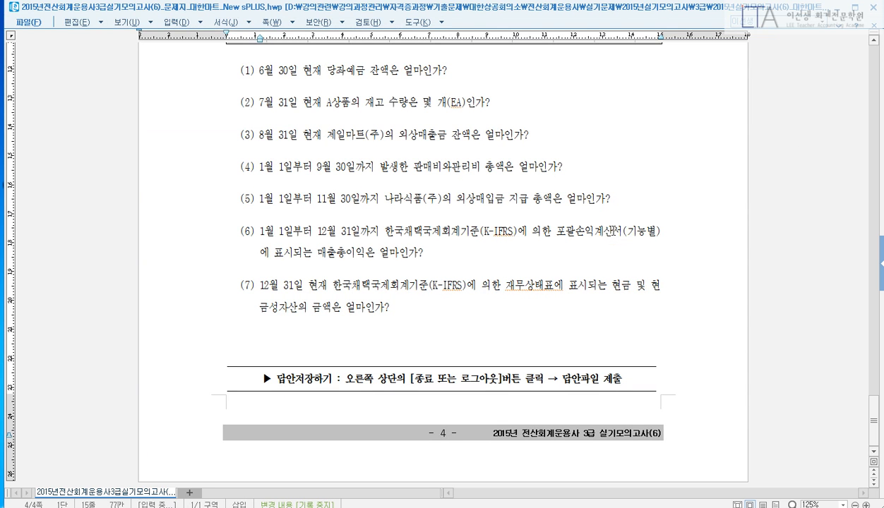
pyautogui.scroll(5, 611, 229)
pyautogui.scroll(4, 616, 230)
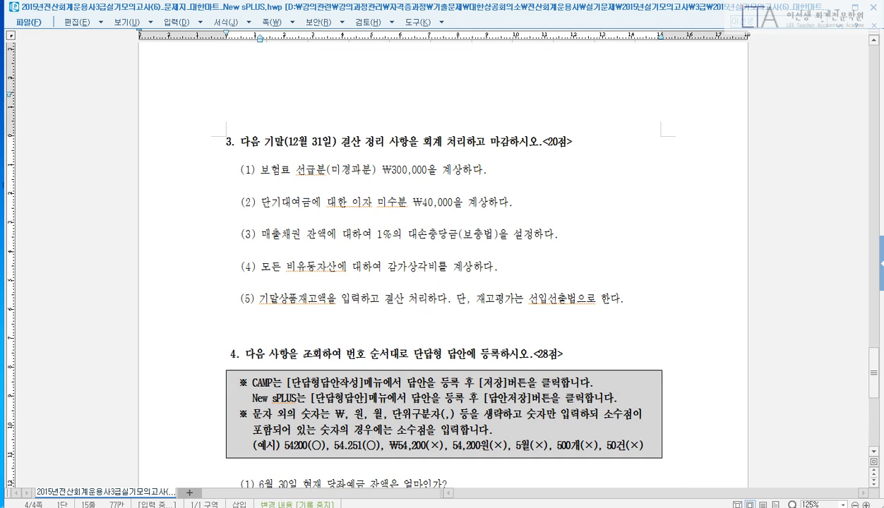
pyautogui.moveTo(873, 364); pyautogui.dragTo(870, 69)
pyautogui.click(639, 184)
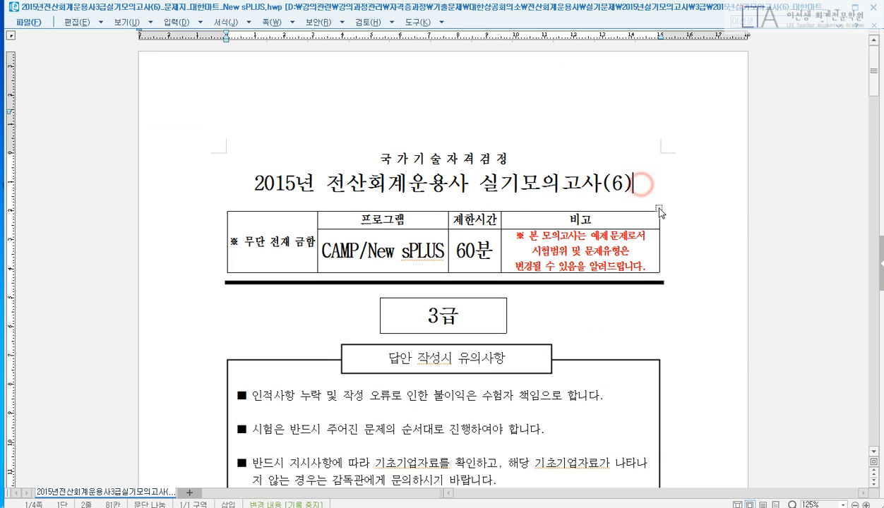